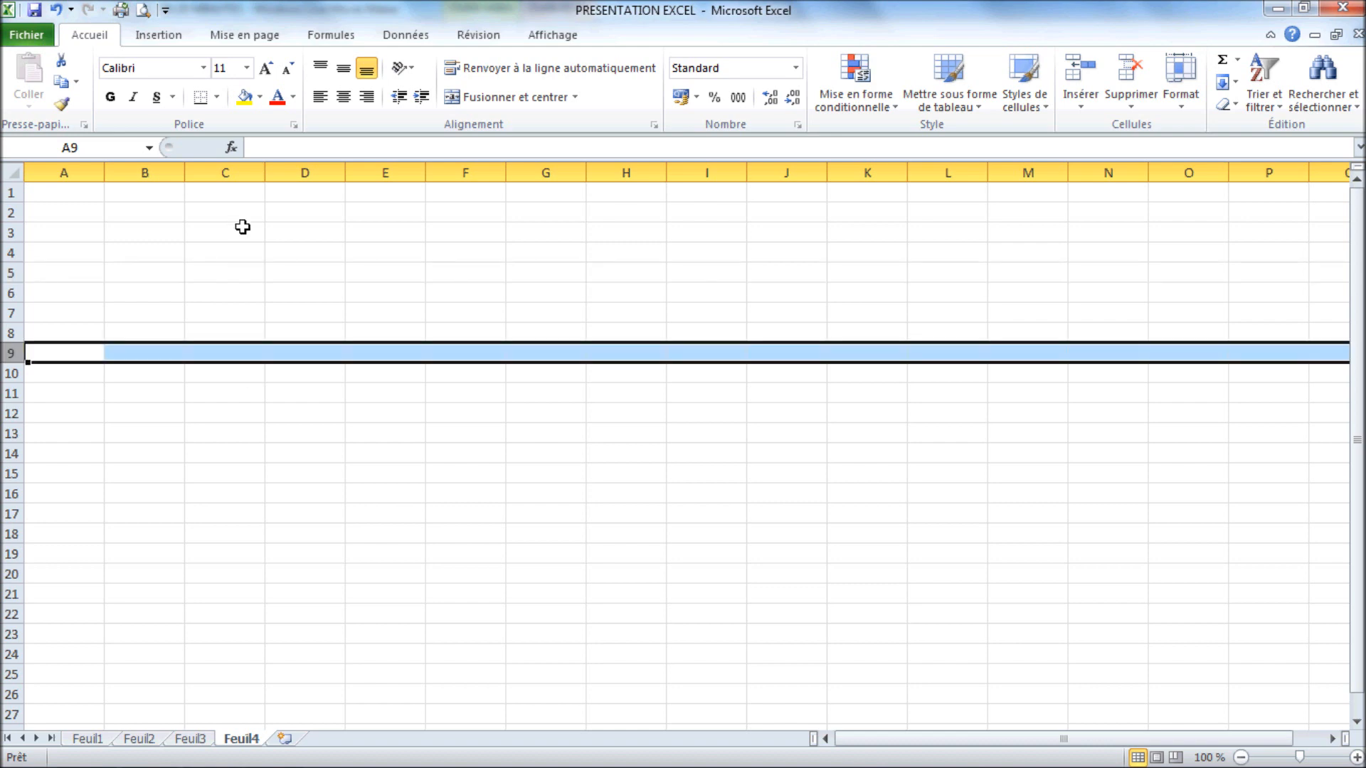
click(267, 313)
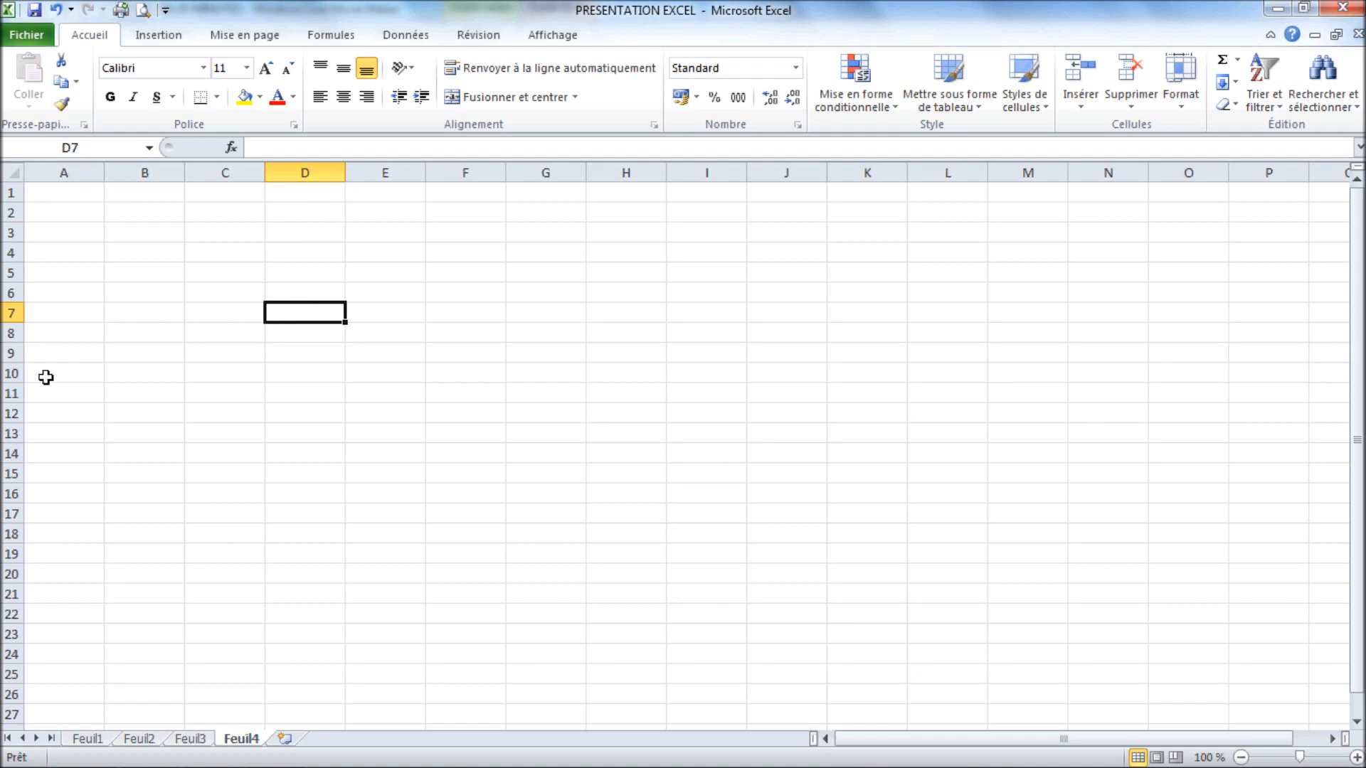
click(439, 371)
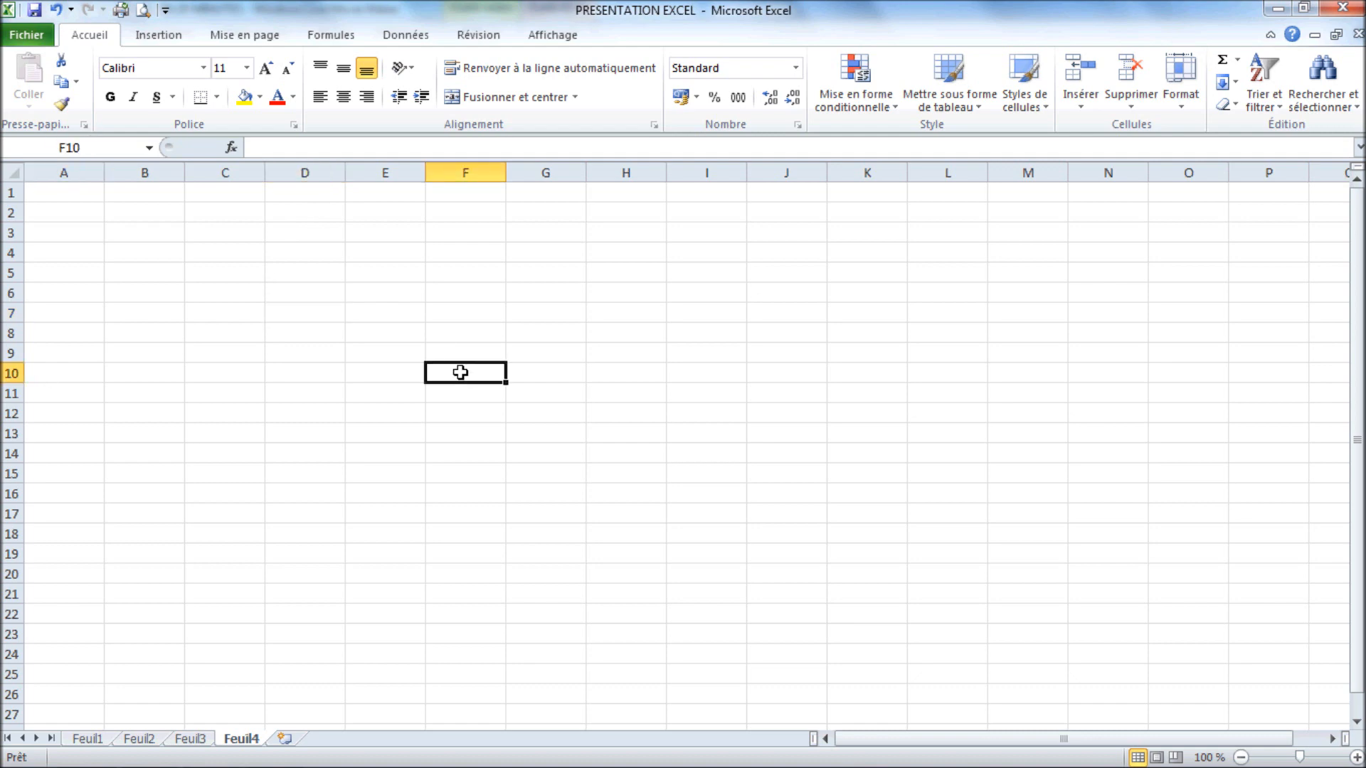
Enter the surname in cell D6 and the number 2 in cell D7
click(333, 291)
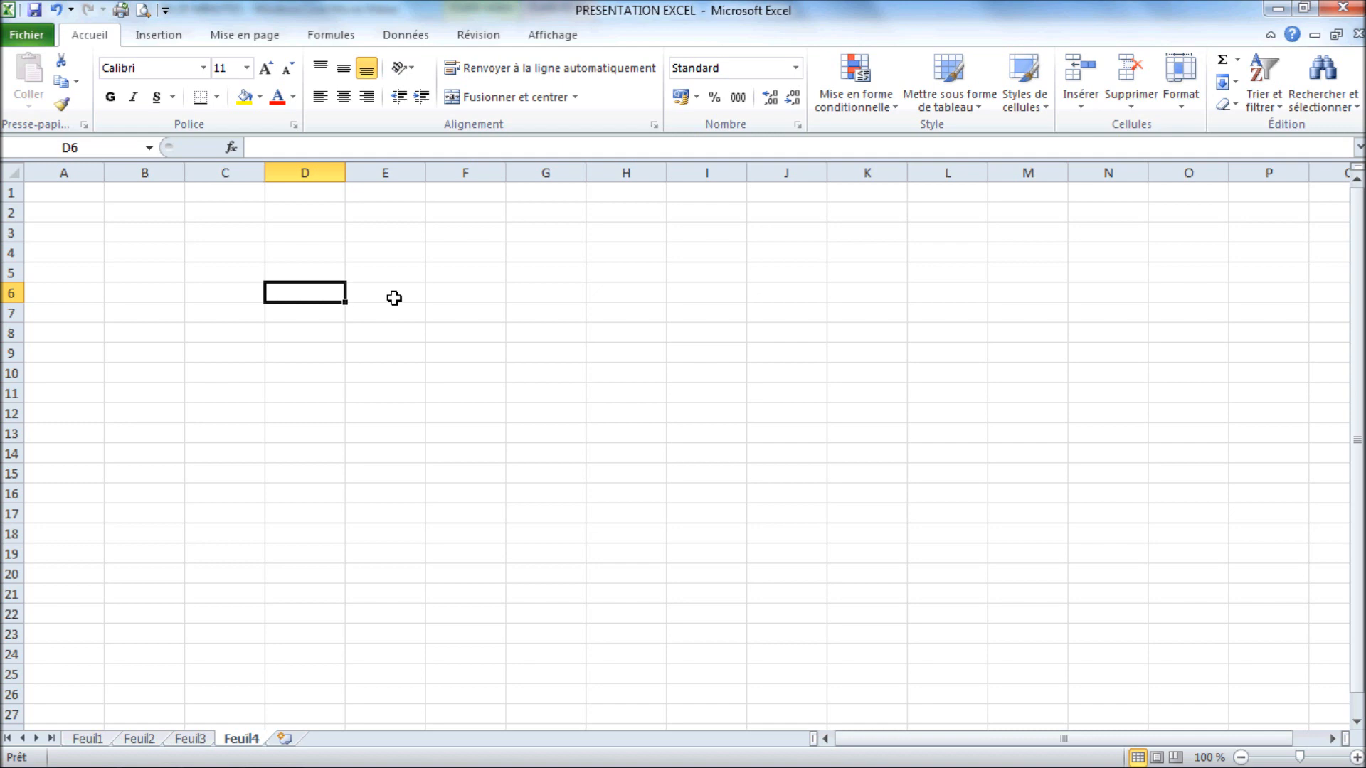
text(g)
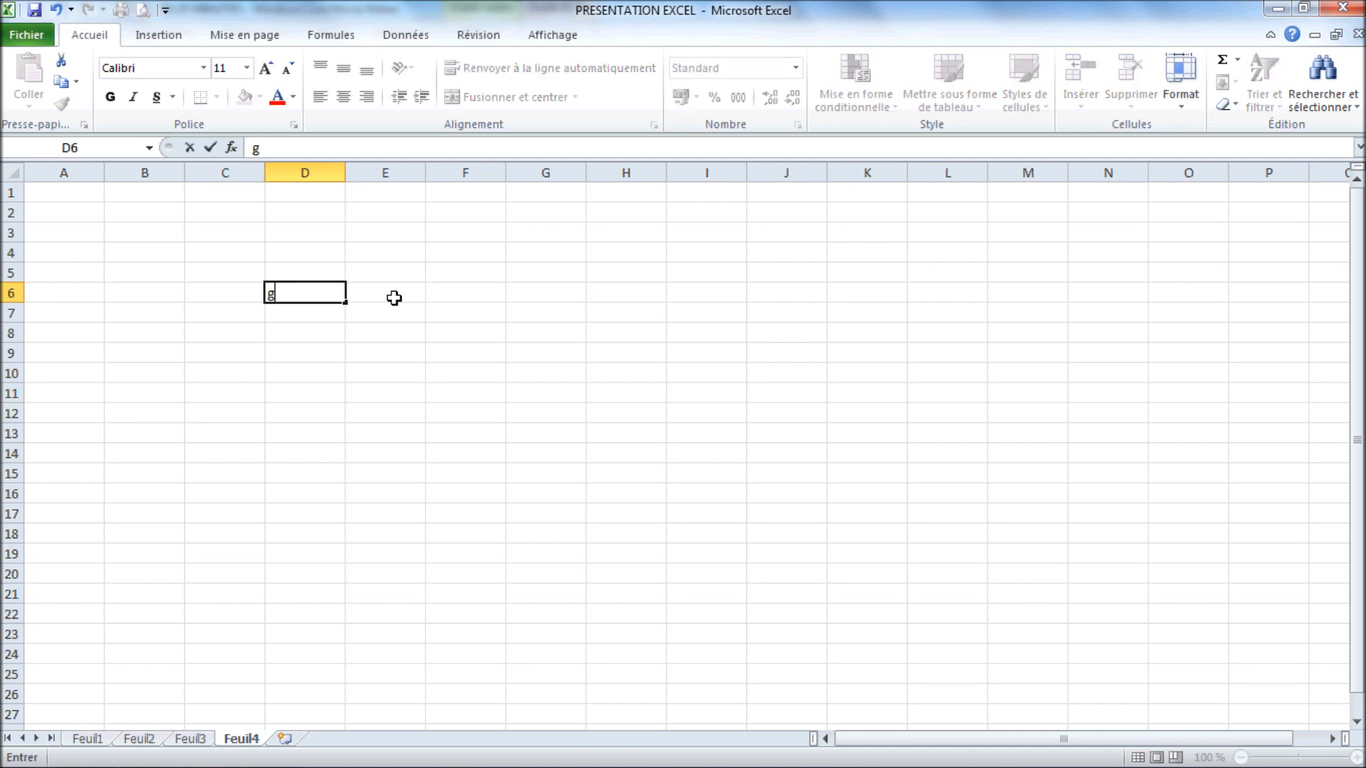
text(ouriou)
key(Return)
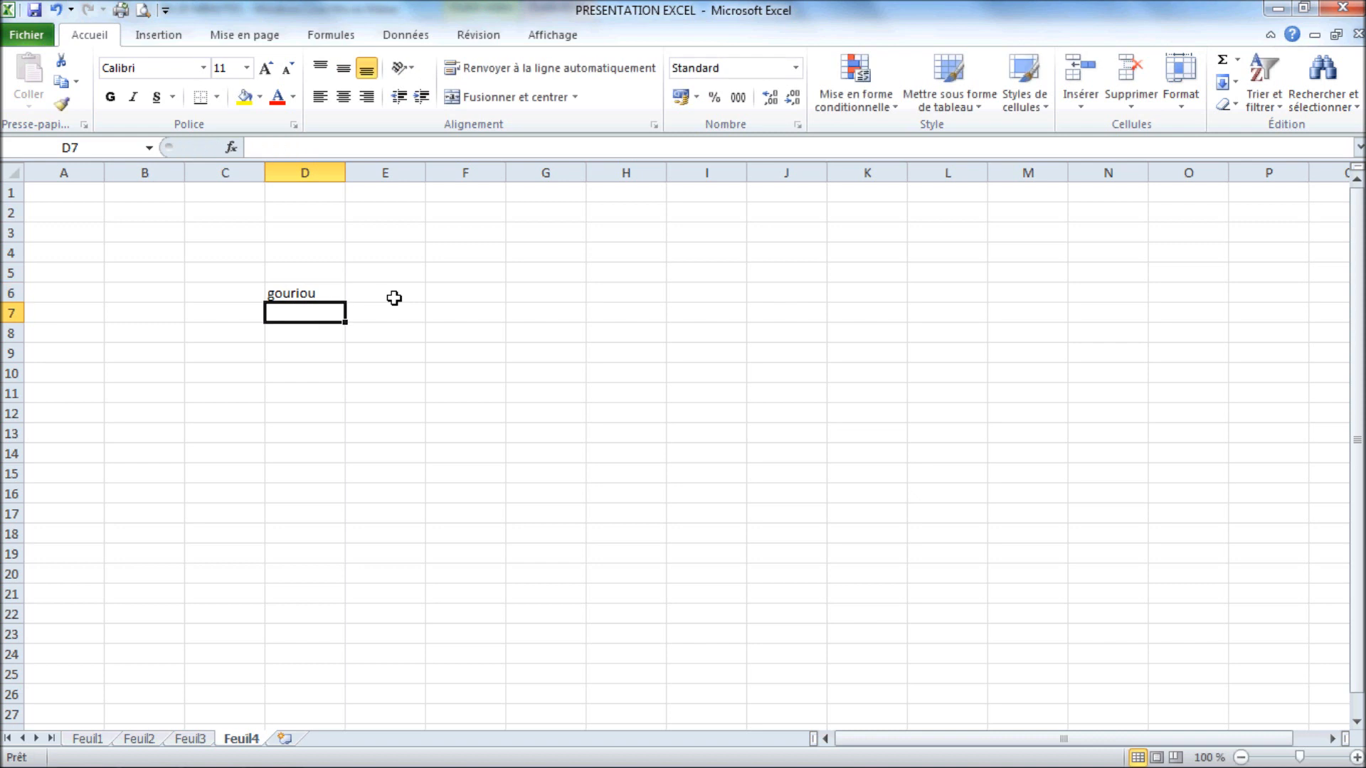
text(2)
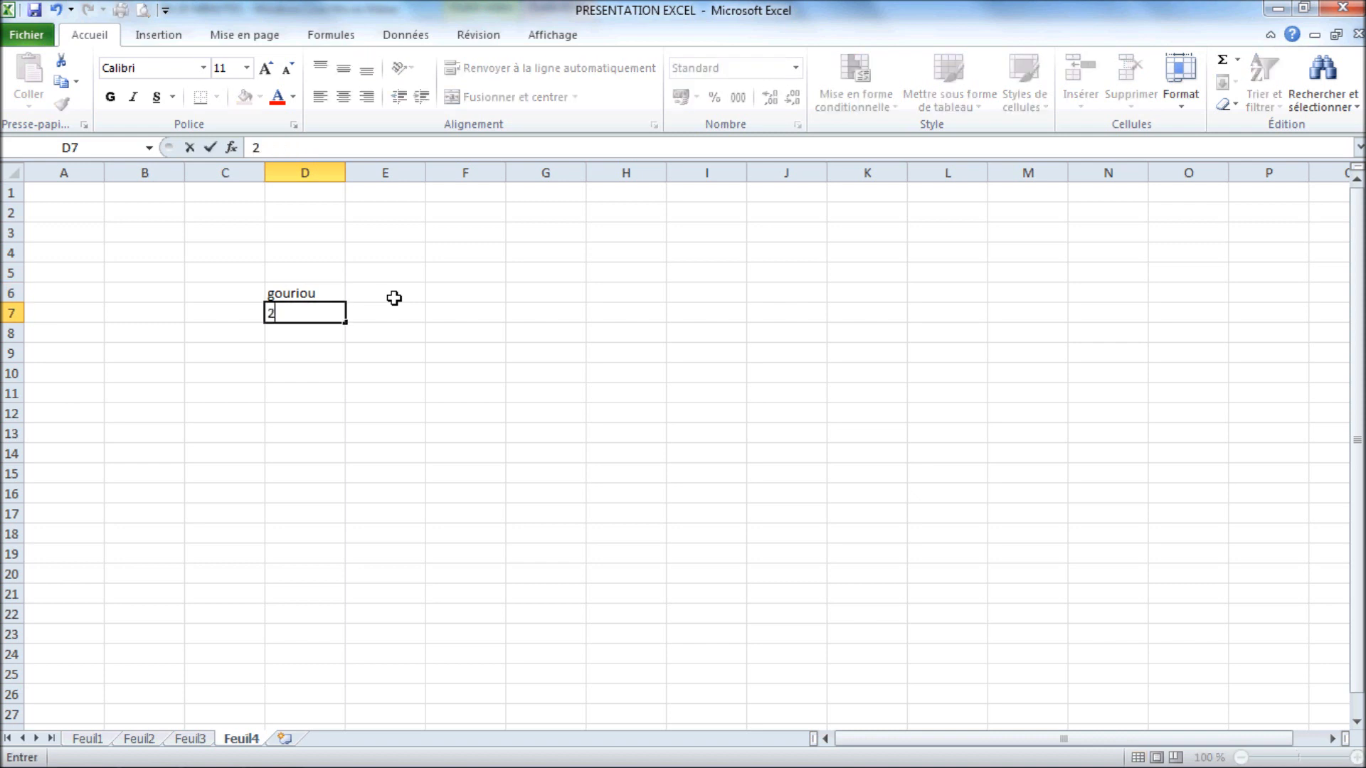
key(Return)
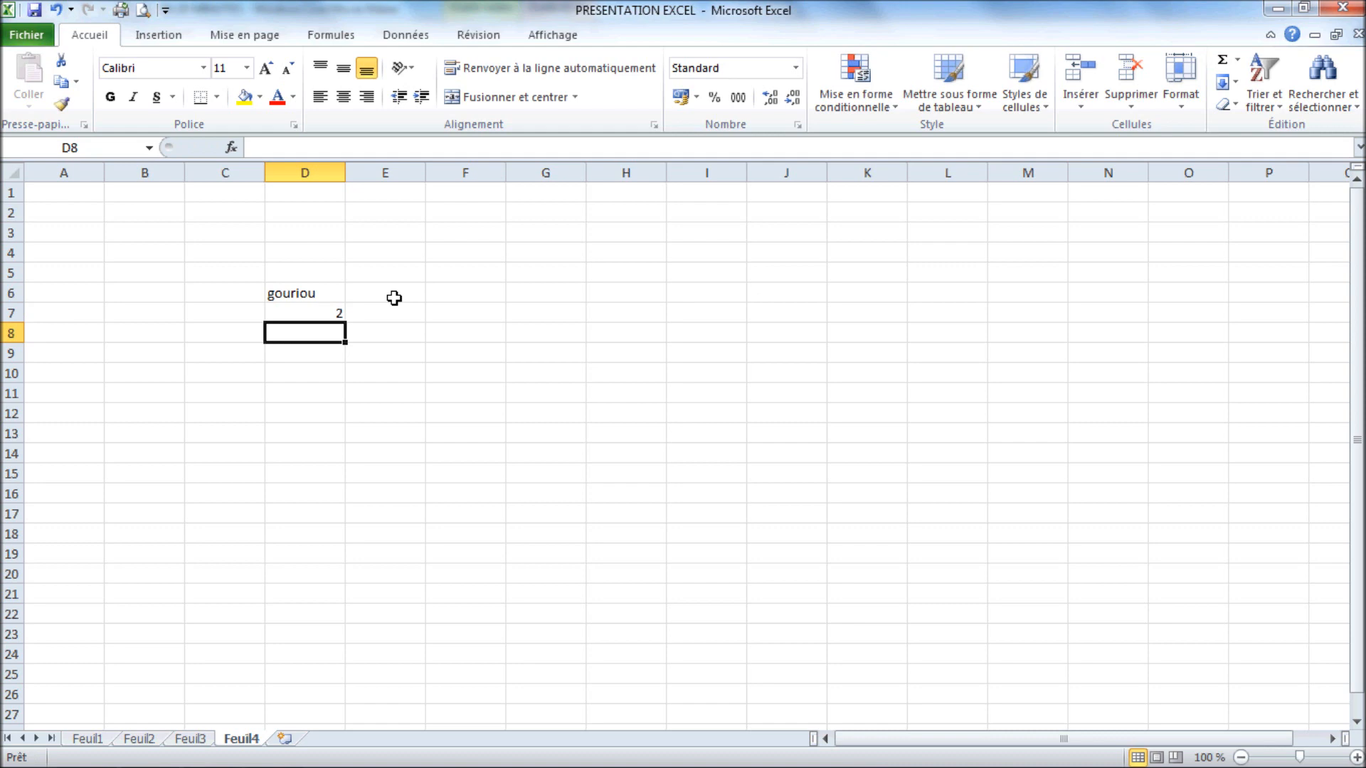
Fill the surname from D6 across to I6, and fill the 2 from D7 down to D17
click(307, 296)
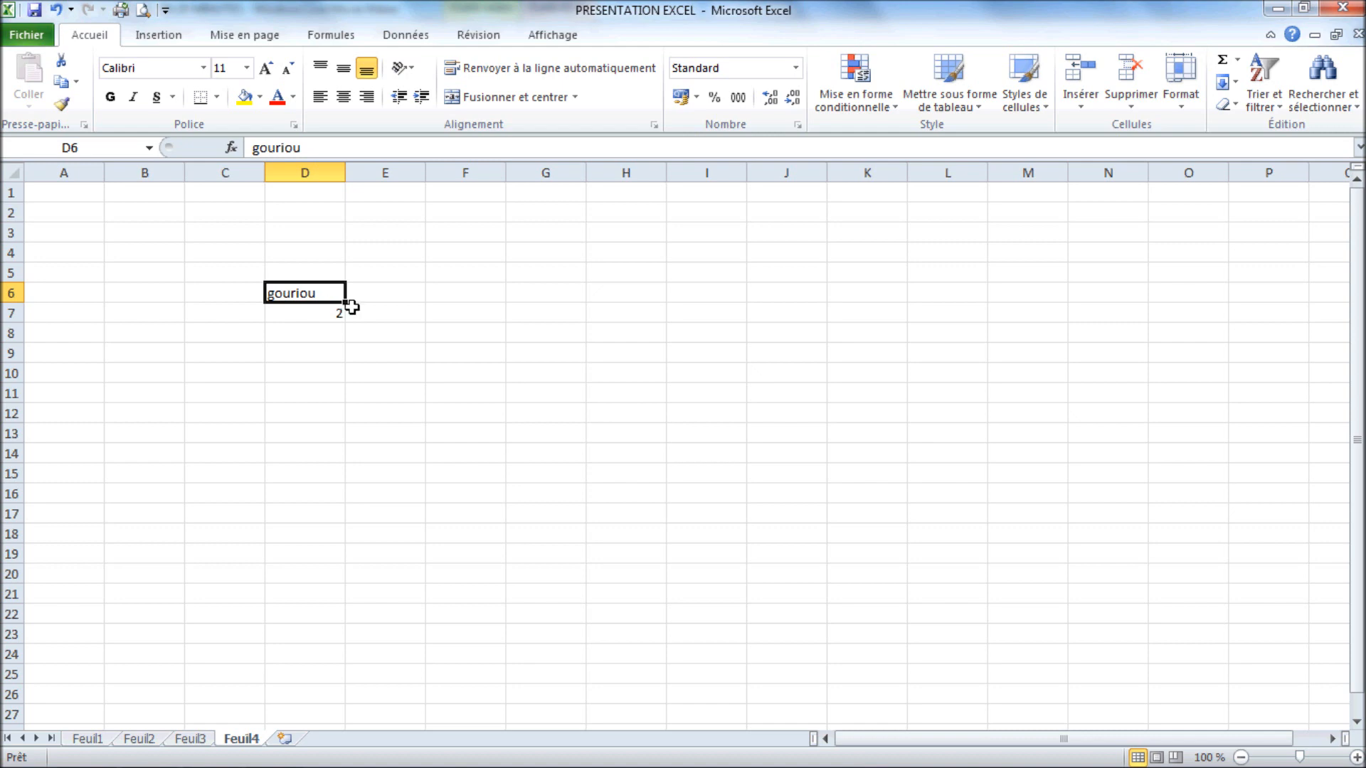
drag(347, 301, 761, 307)
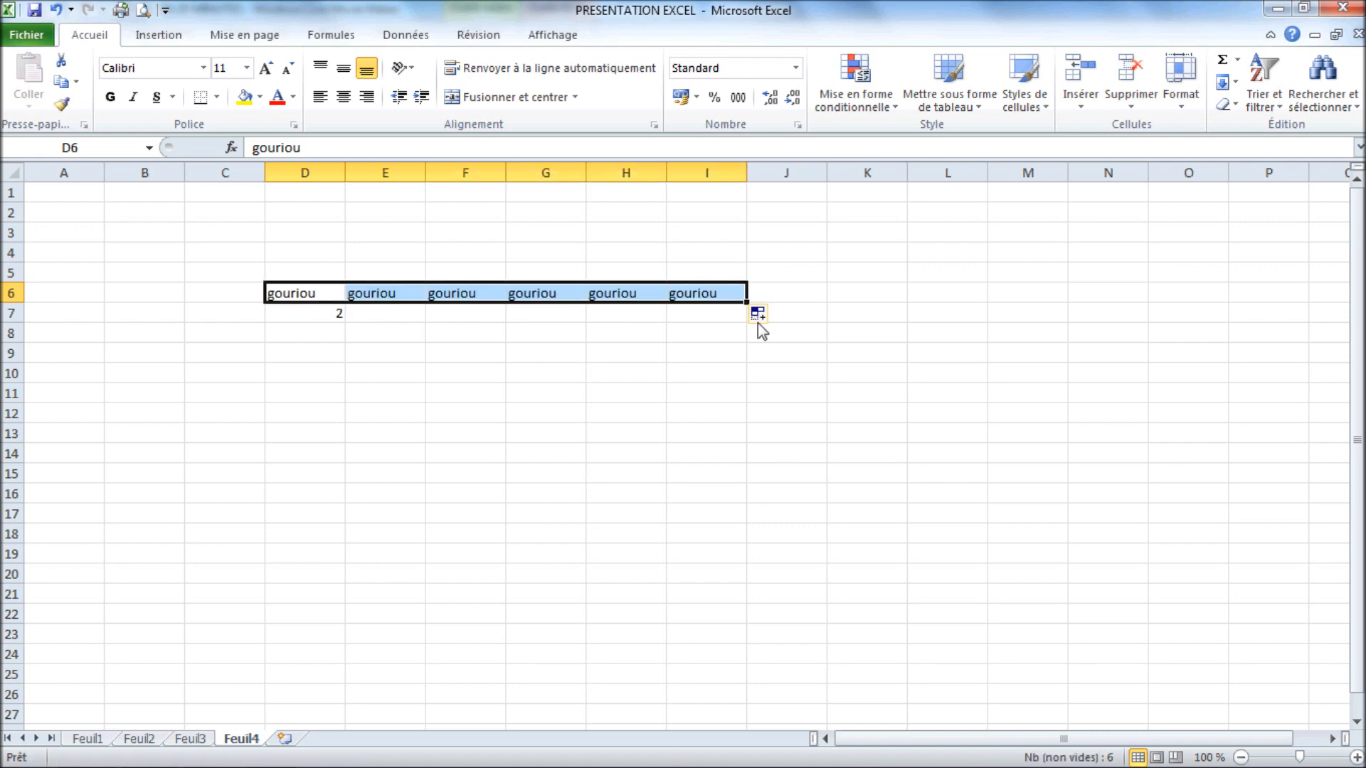
click(339, 317)
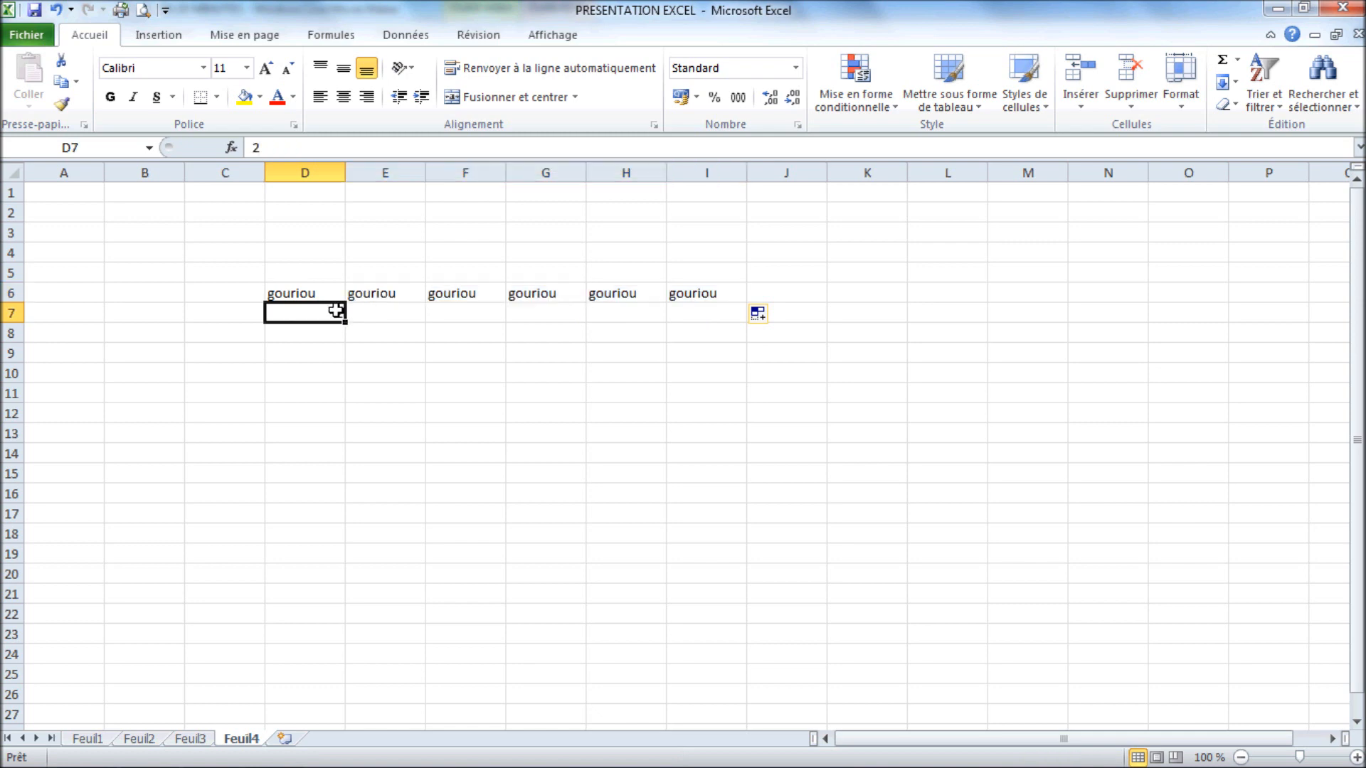
drag(339, 317, 316, 523)
Fill the surname from cell F6 upward to F2
click(451, 295)
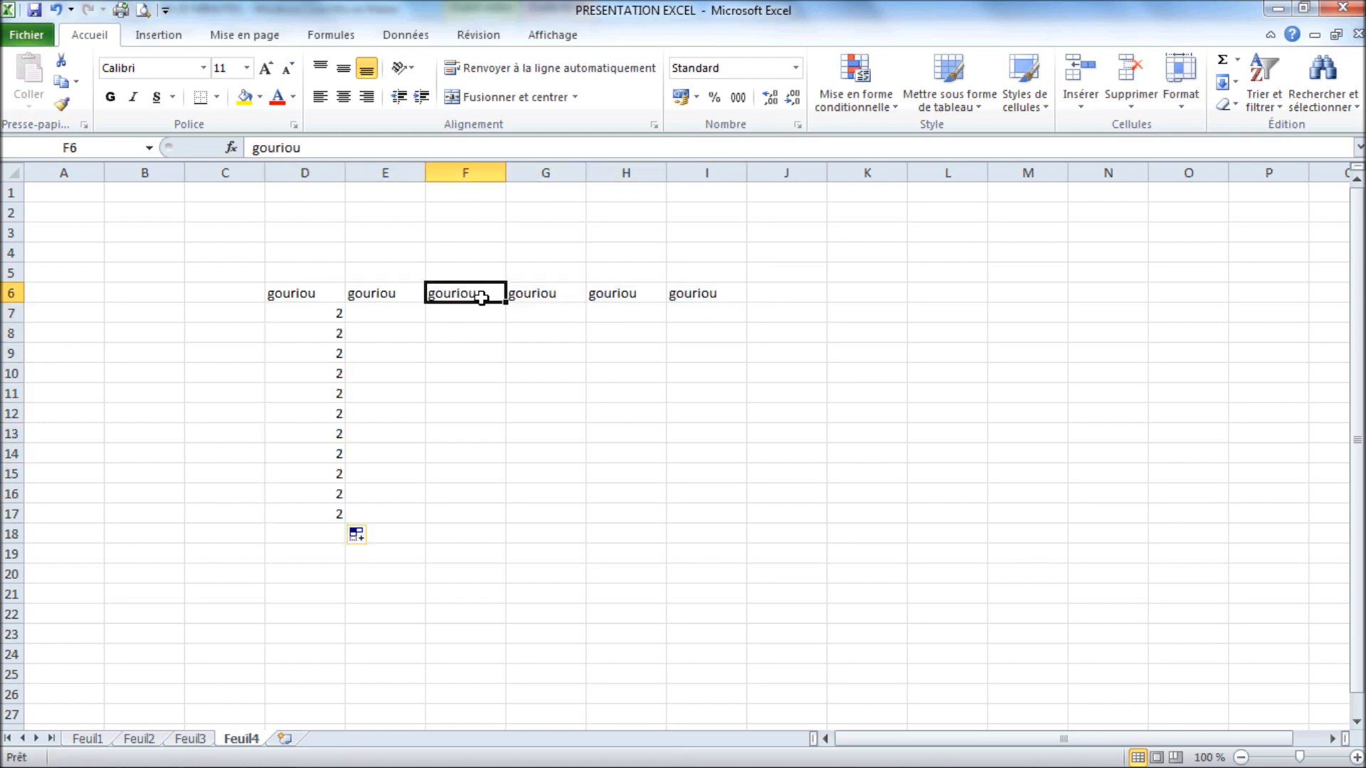
drag(506, 301, 511, 212)
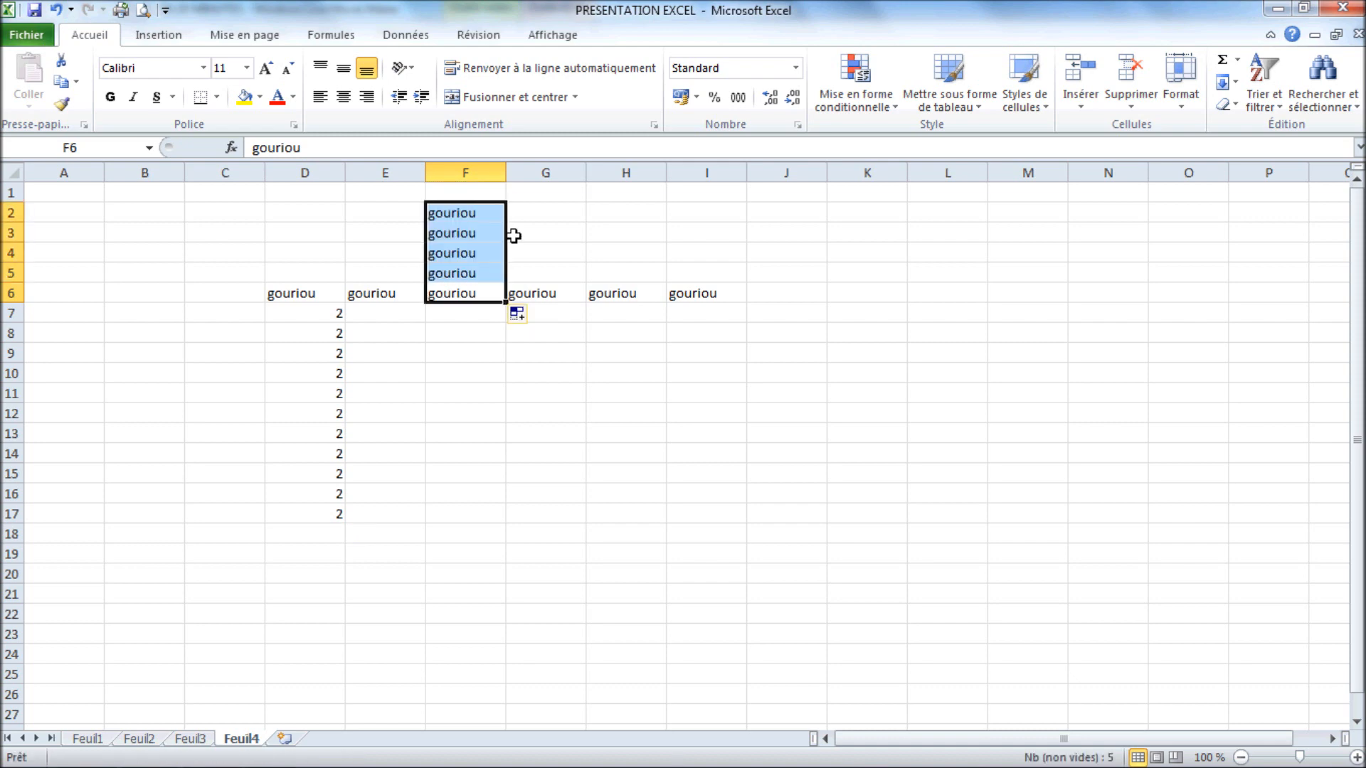
Move the surname from H6 to H11 and the number from D12 to F13
click(613, 295)
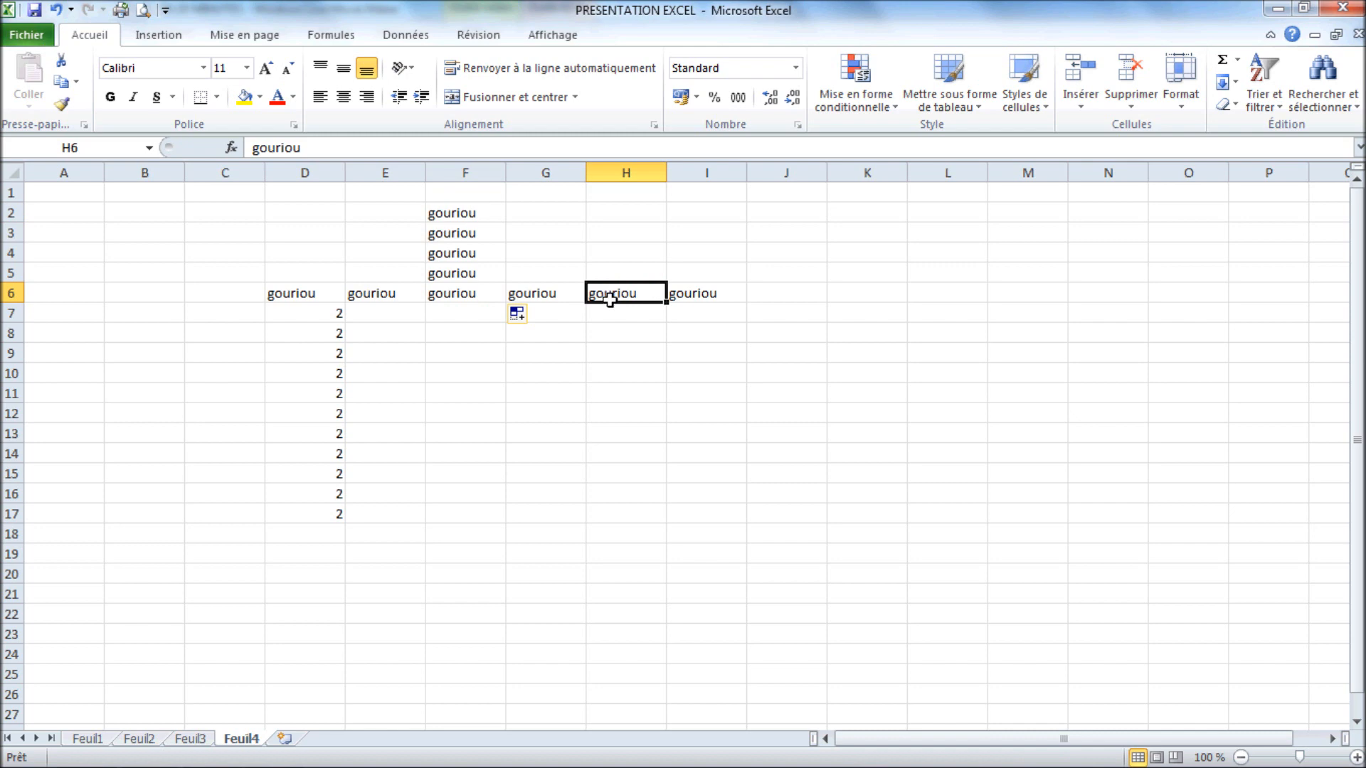
drag(609, 303, 609, 400)
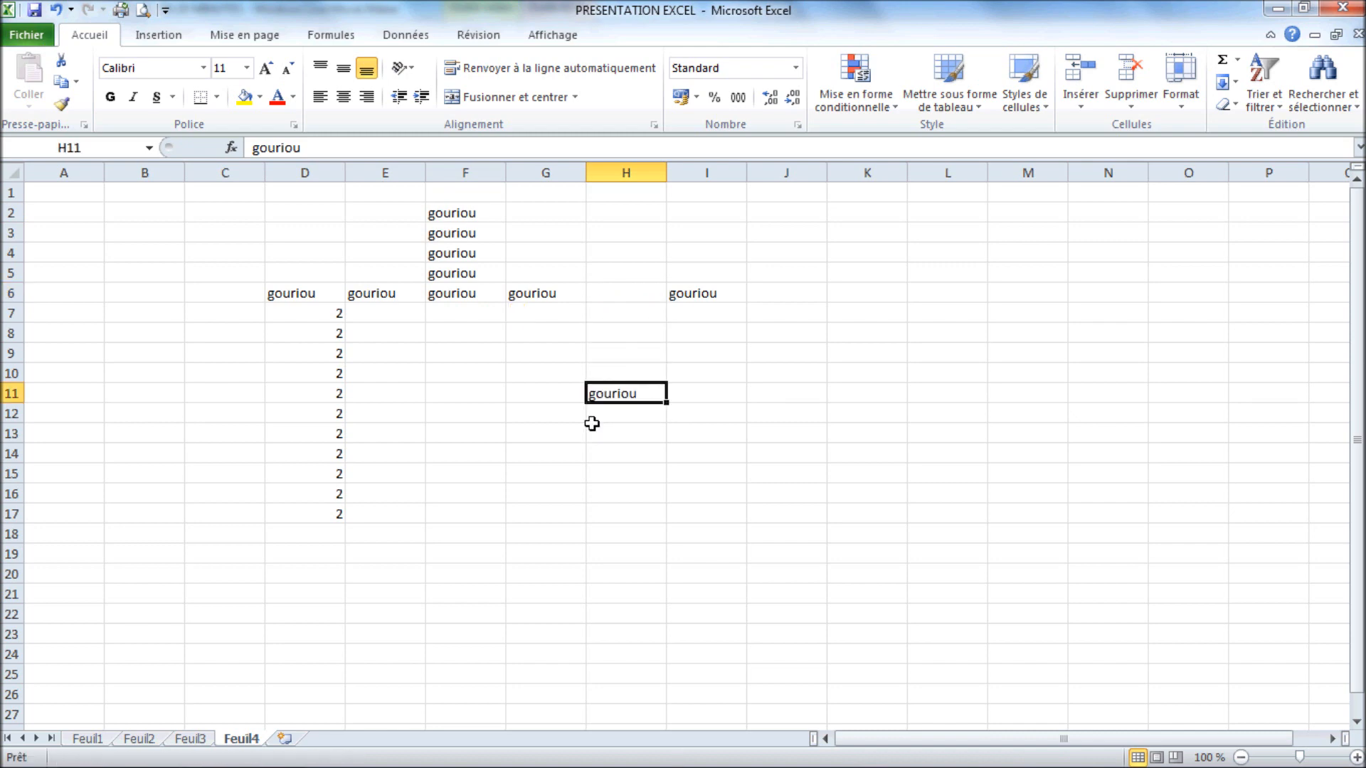
click(314, 412)
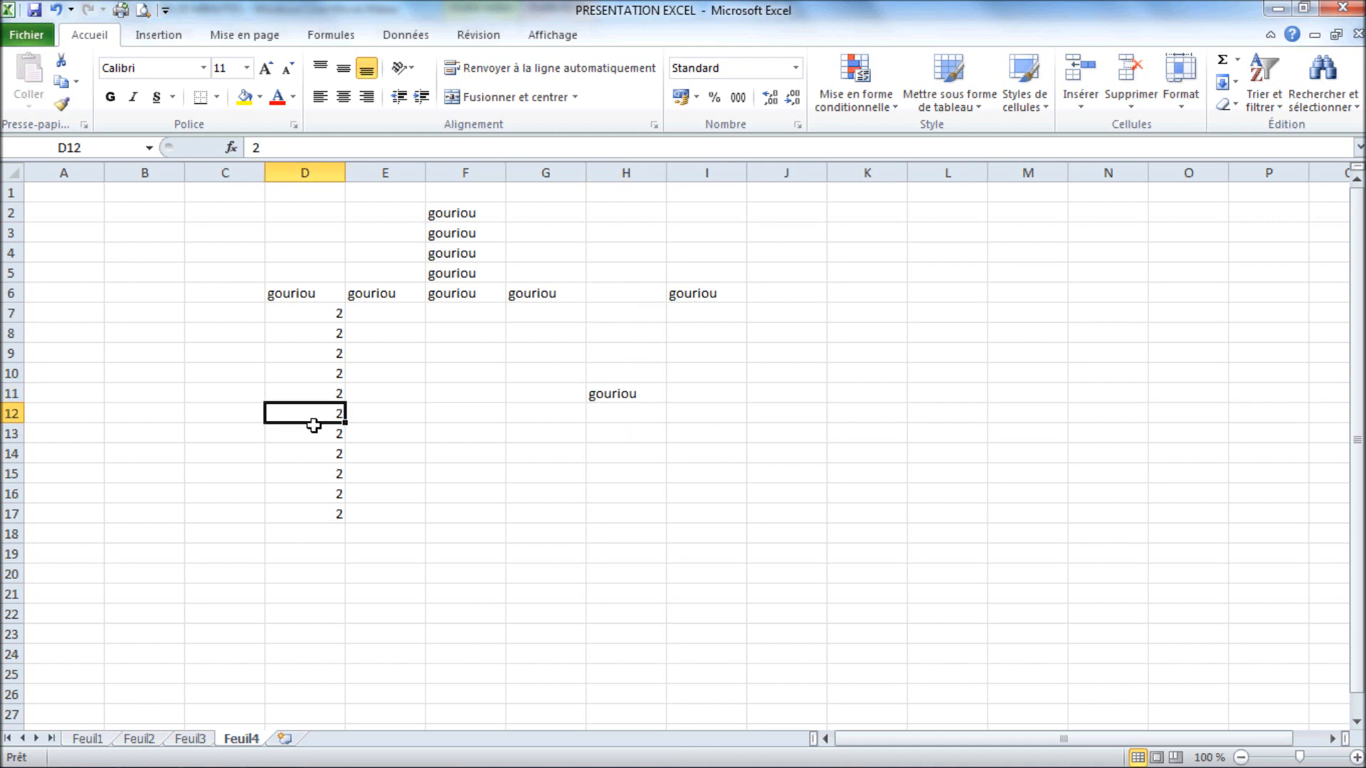
drag(314, 422, 448, 444)
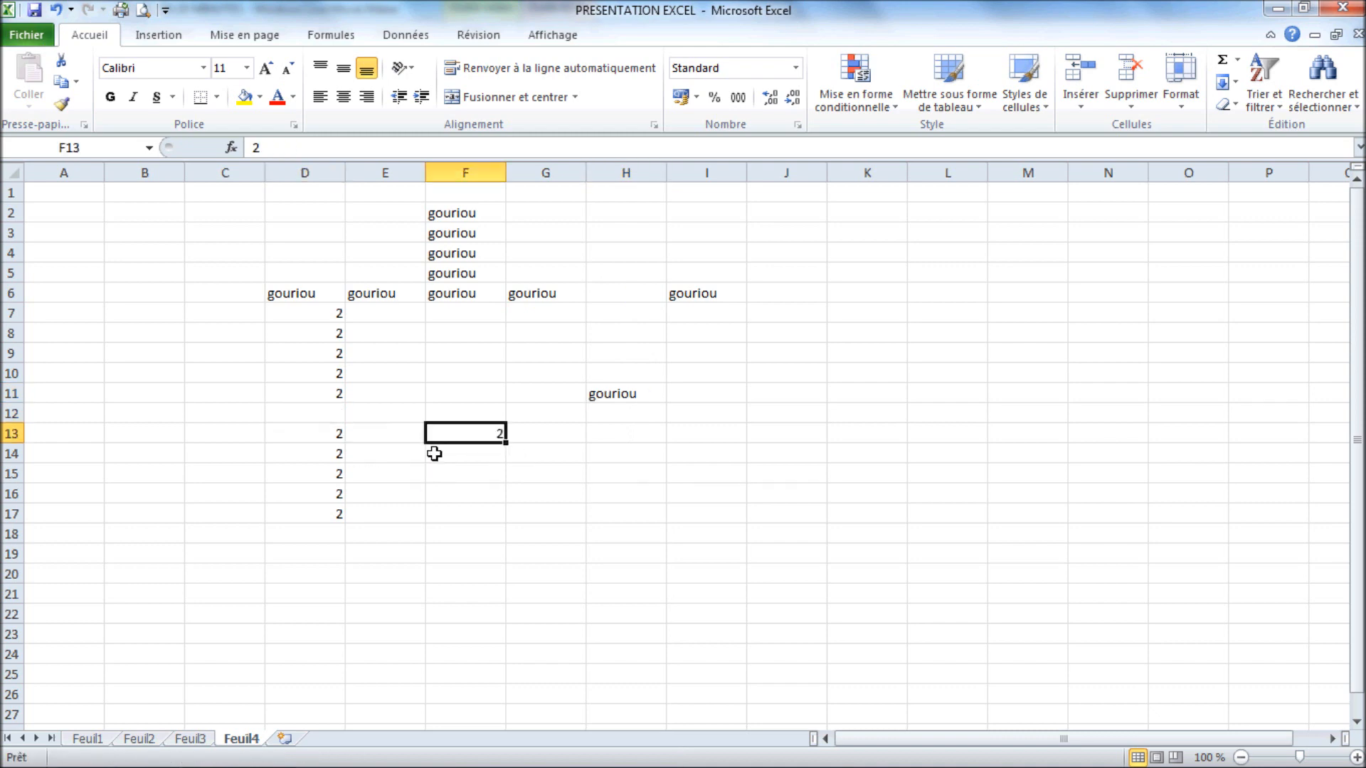
Enter 1 in B6 and 2 in B7, and extend both cells as a number series down to B18
click(174, 296)
text(1)
key(Return)
text(2)
key(Return)
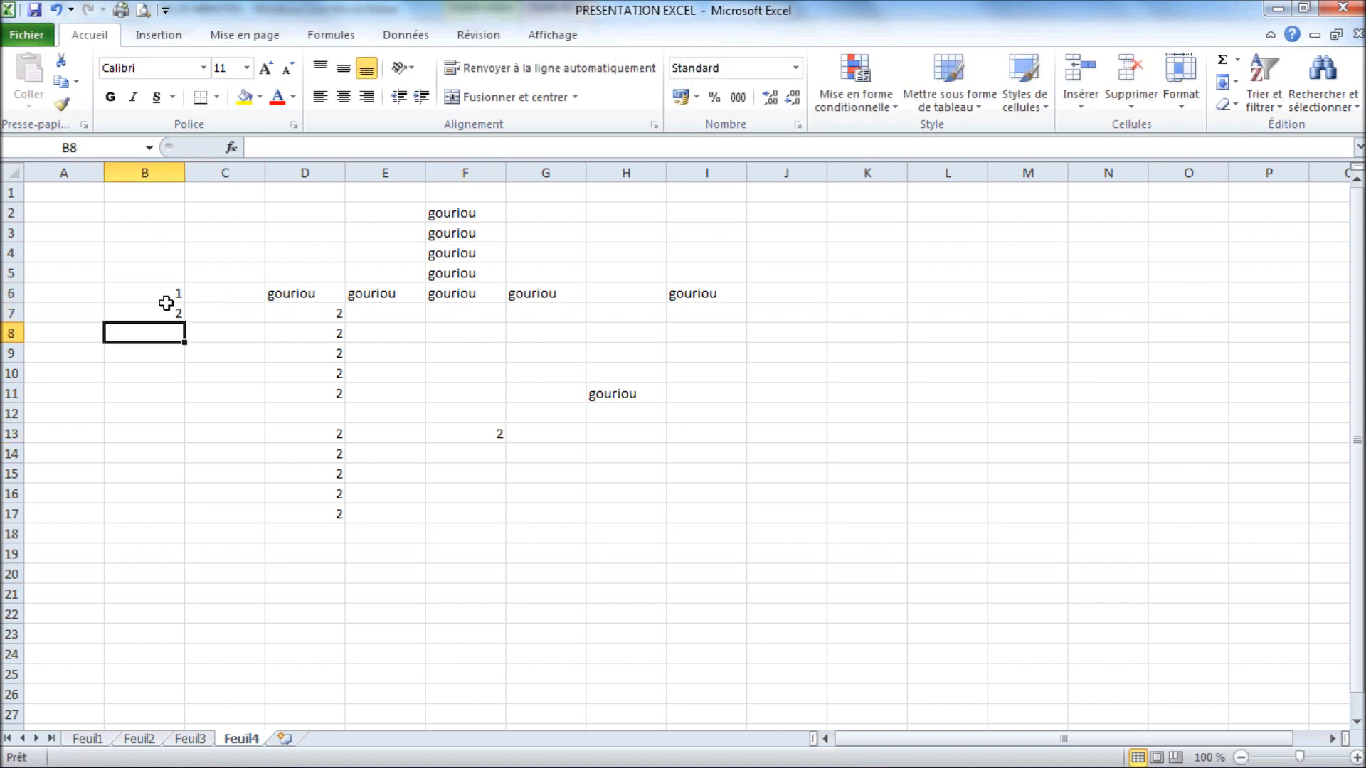
drag(170, 292, 174, 548)
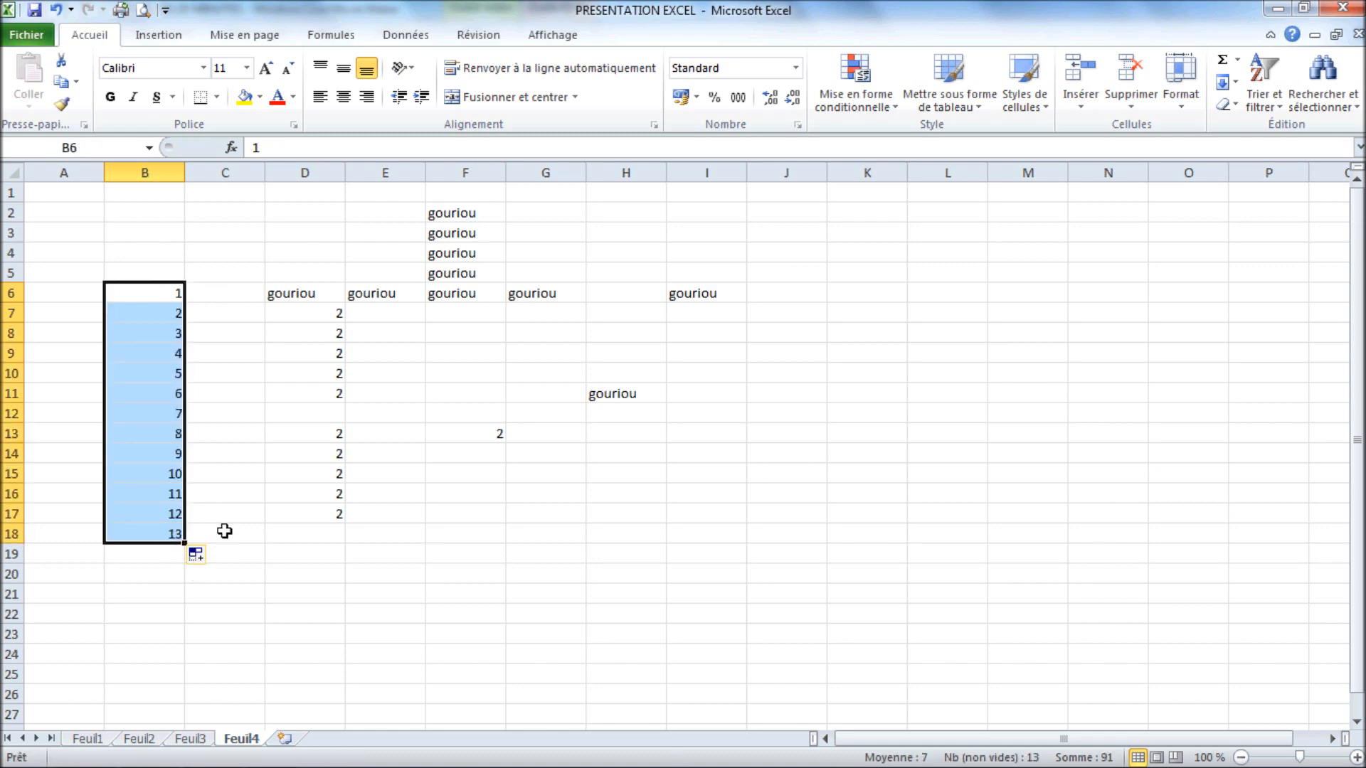
mouse_move(421, 766)
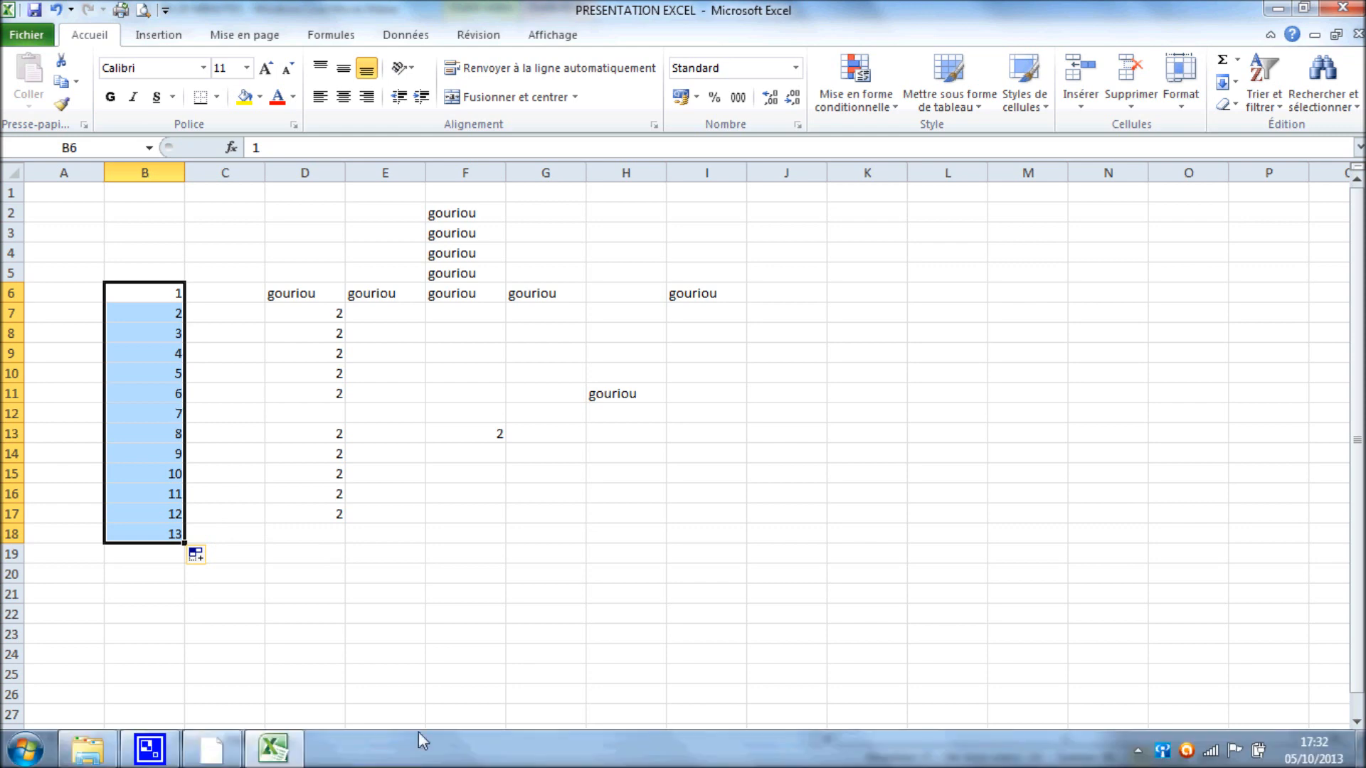
click(148, 748)
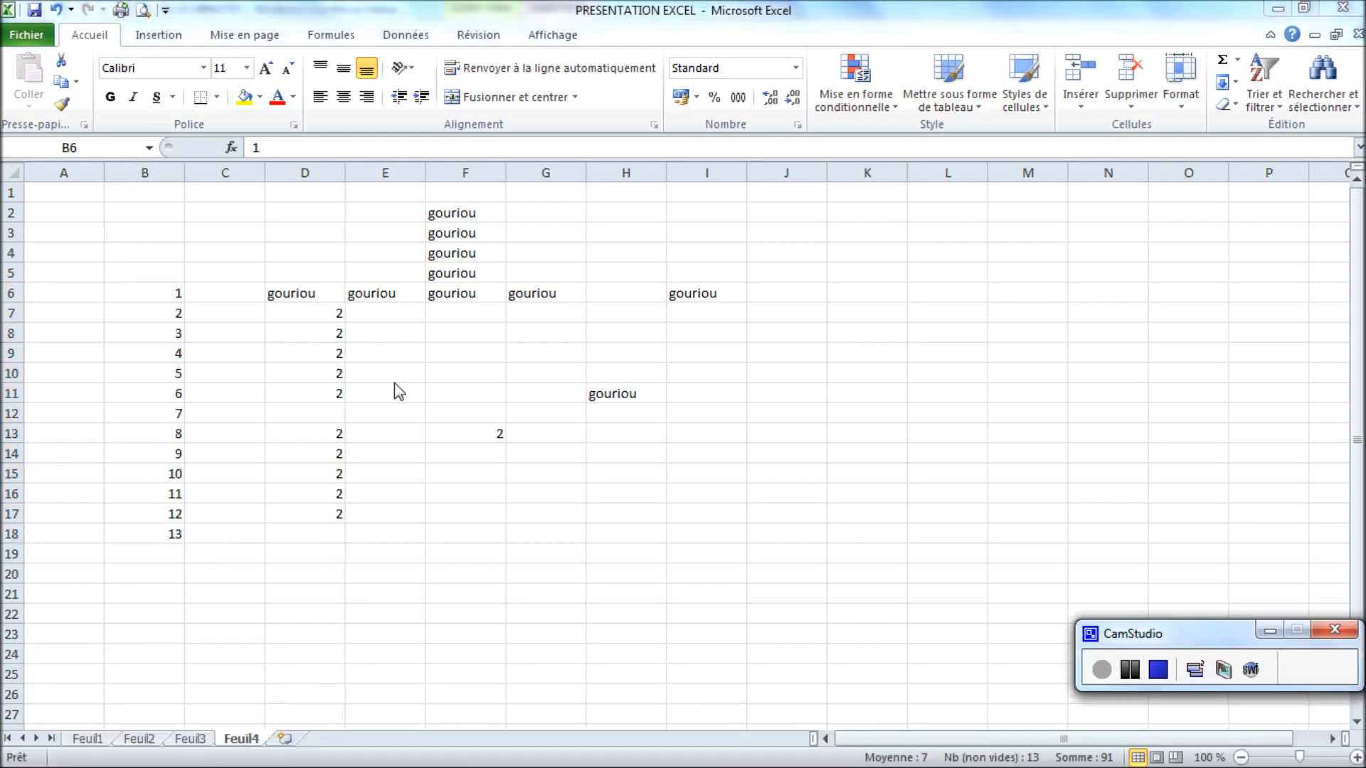
Delete the entire rows 5 to 7 from the sheet
click(75, 292)
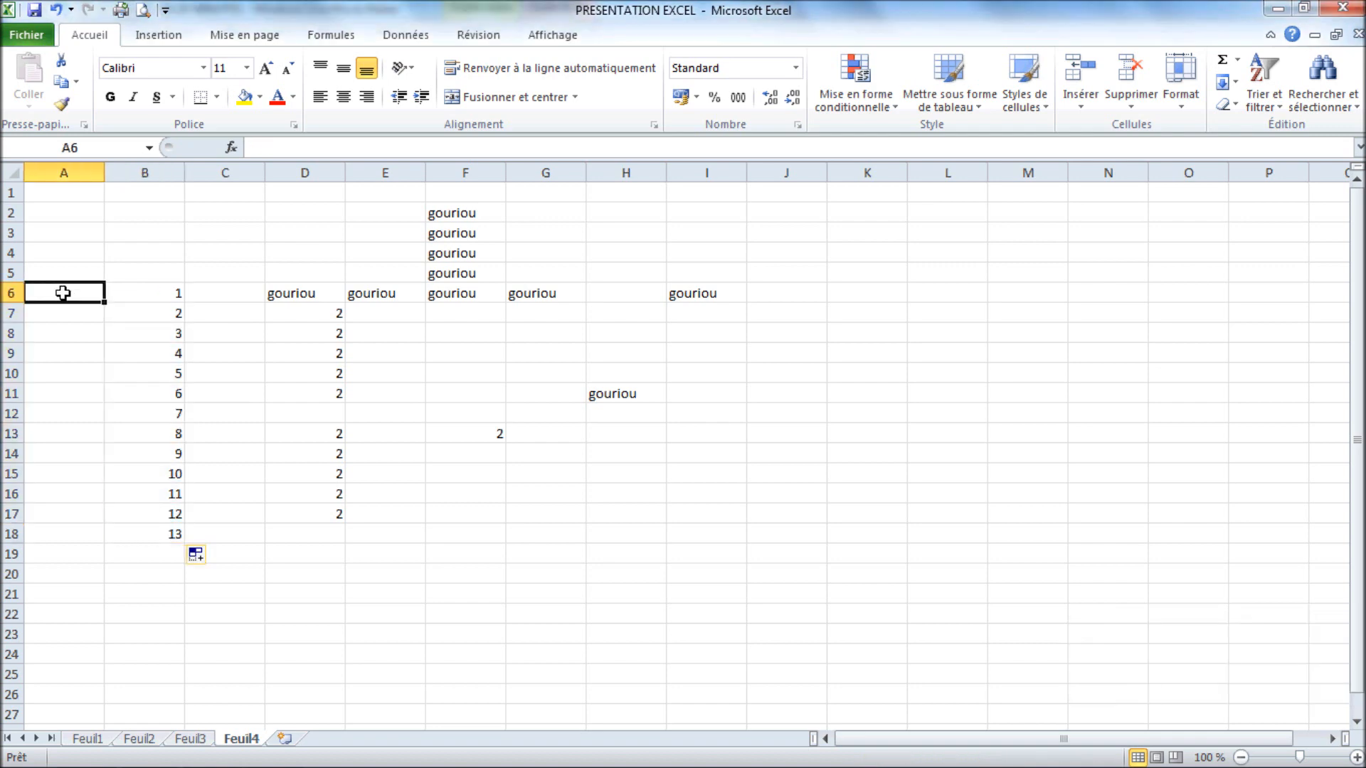
drag(11, 273, 4, 318)
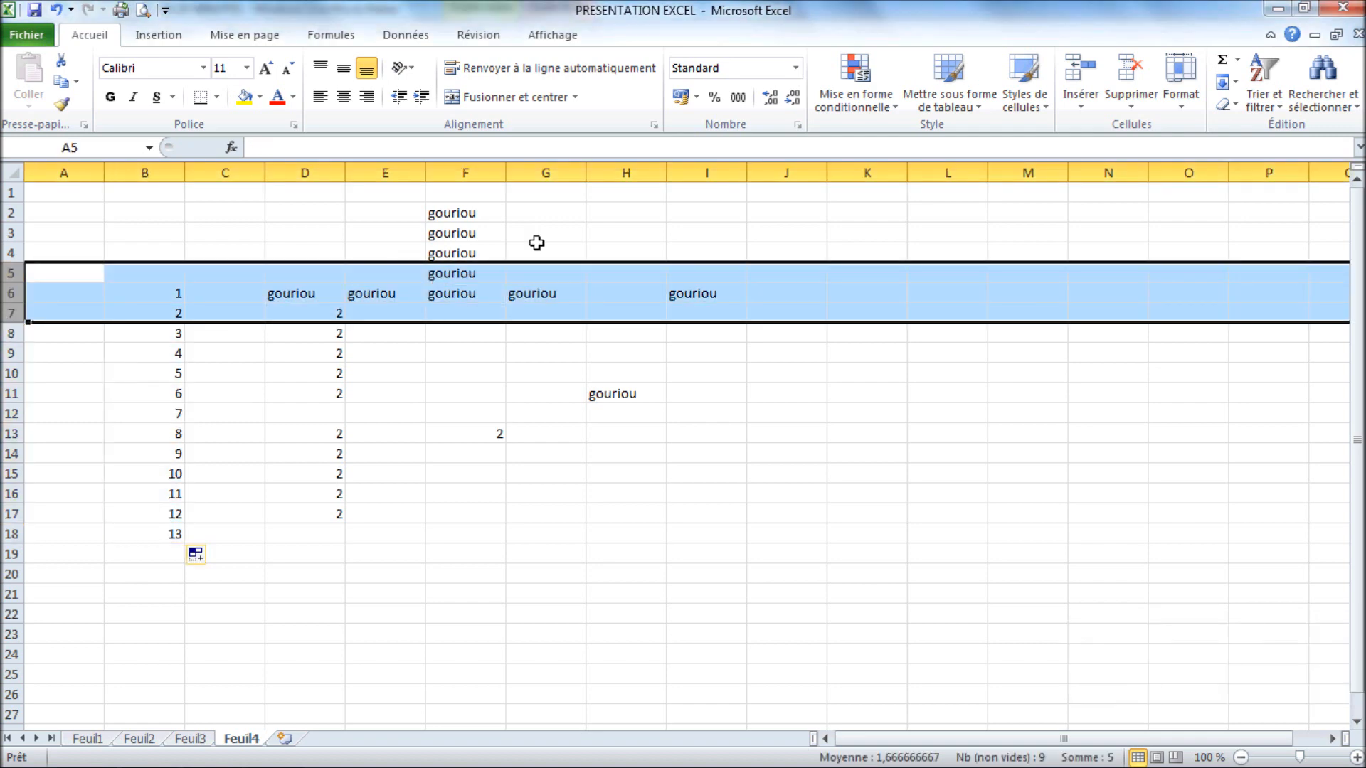
click(1128, 79)
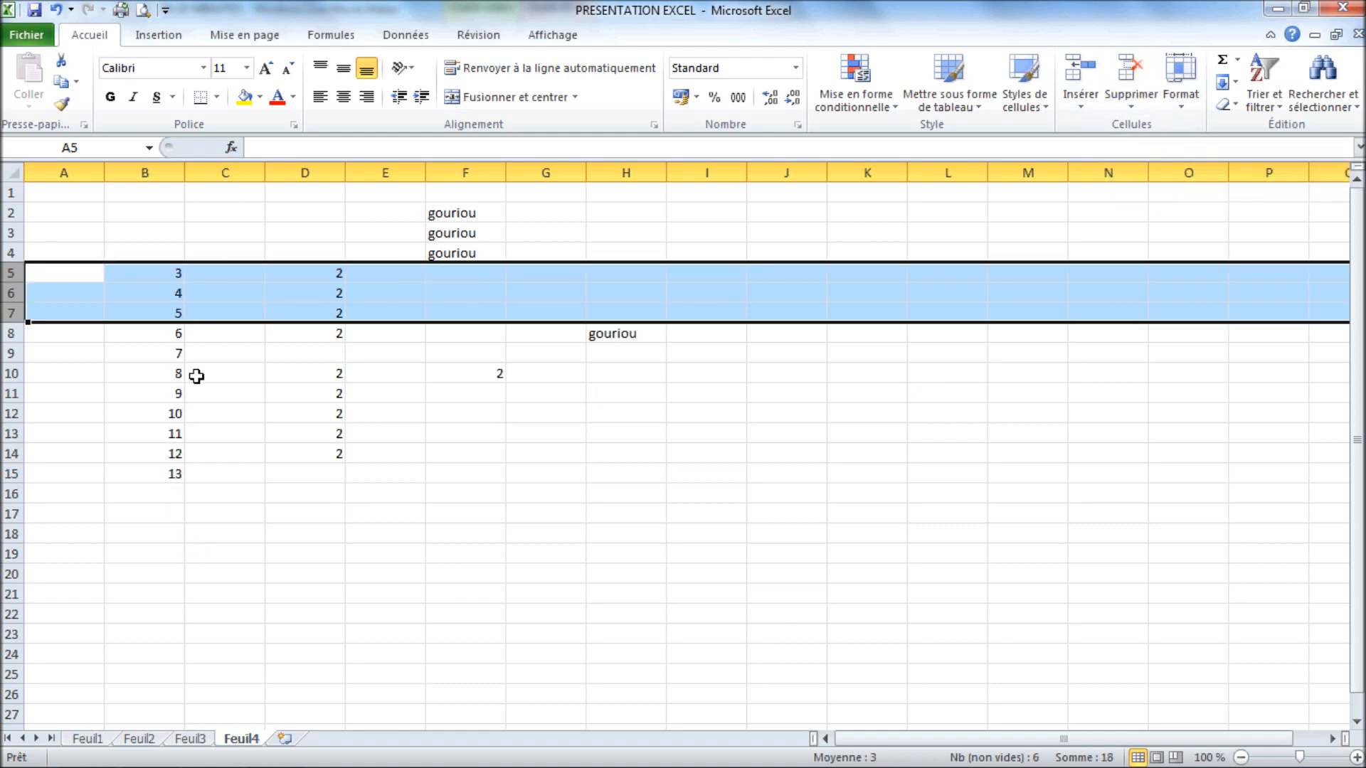
Clear the contents of cells B10 to B13
drag(177, 373, 171, 433)
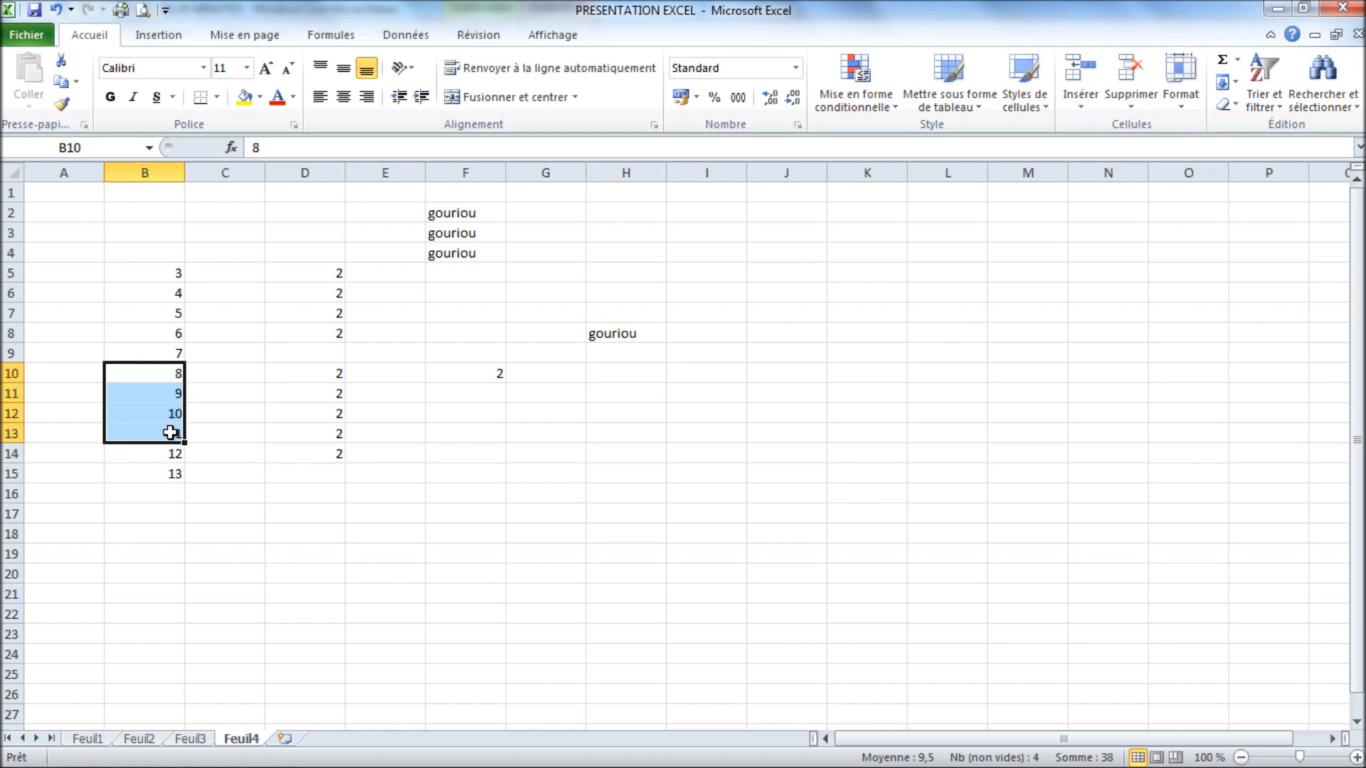
key(Delete)
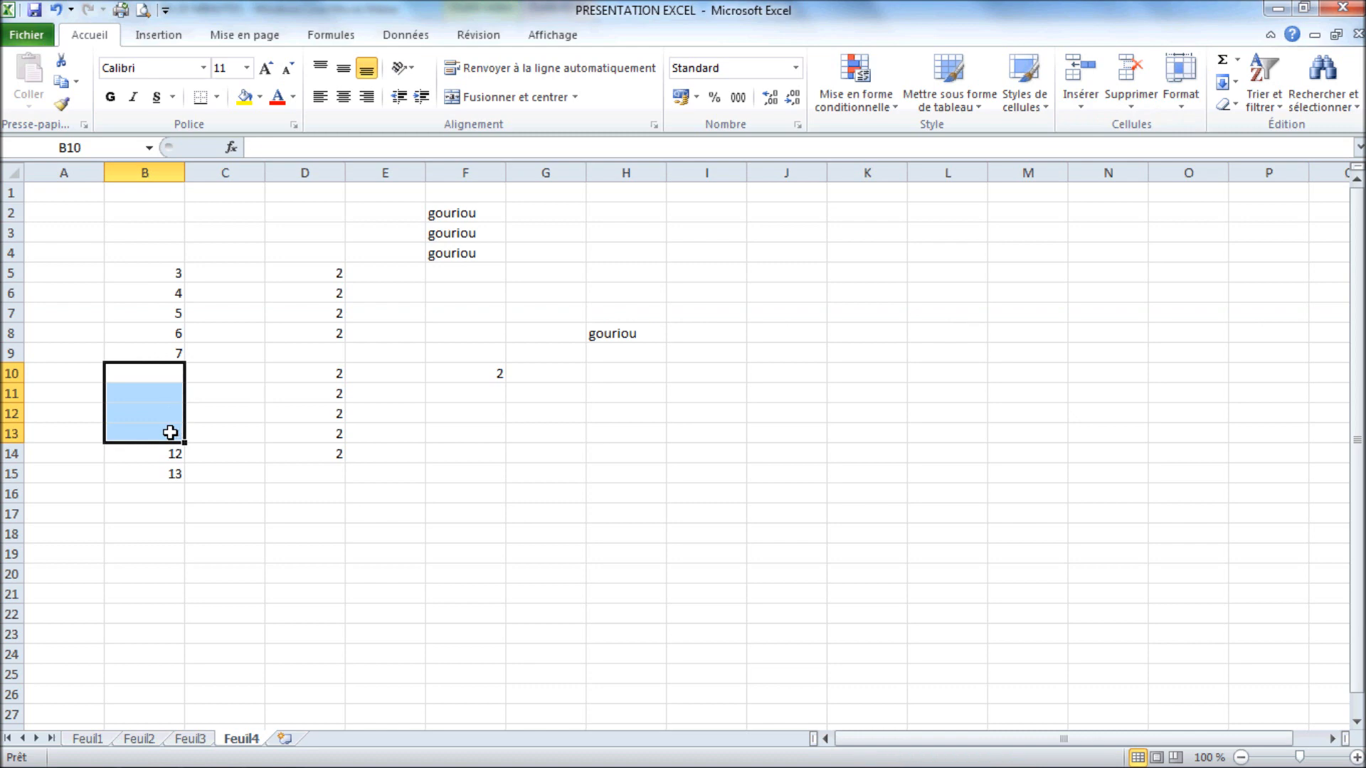
click(562, 431)
Apply all borders (Toutes les bordures) to cells F2 to F4
drag(427, 214, 455, 253)
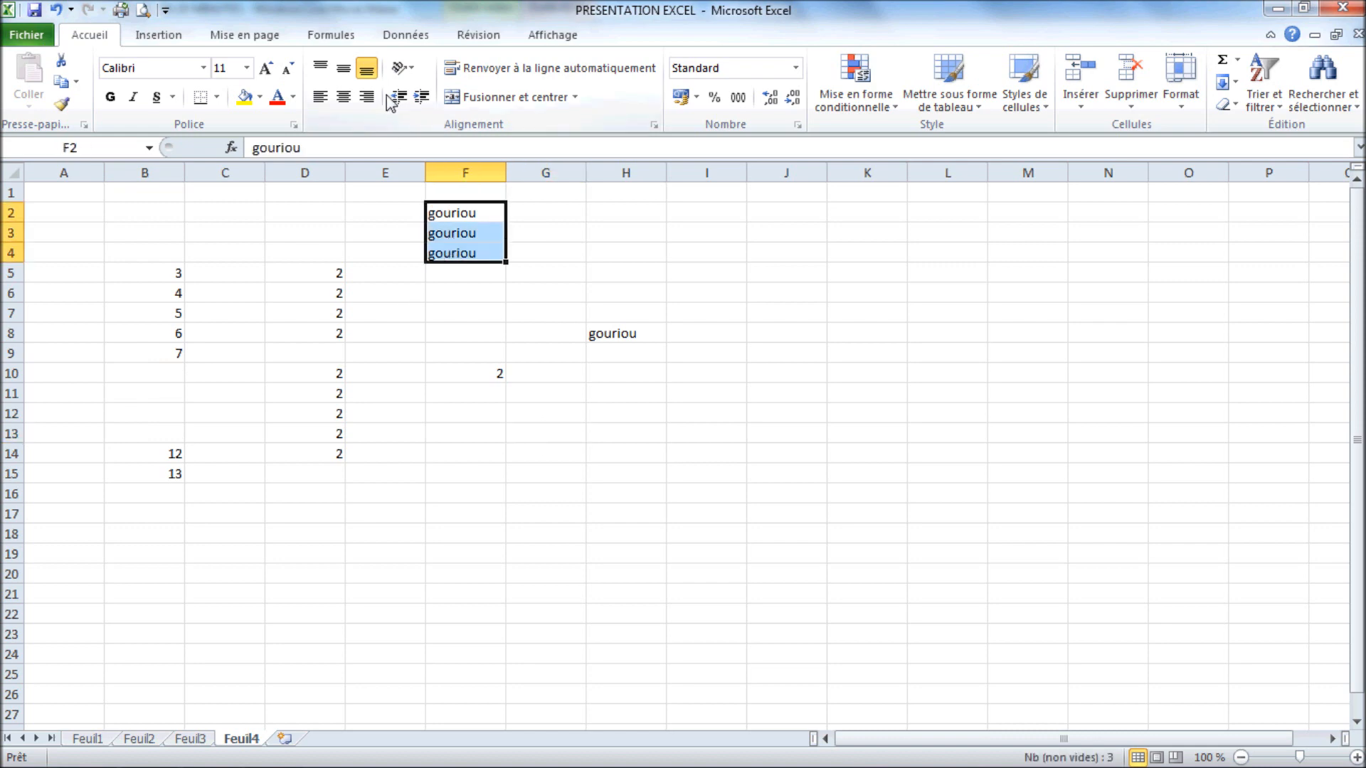
click(213, 97)
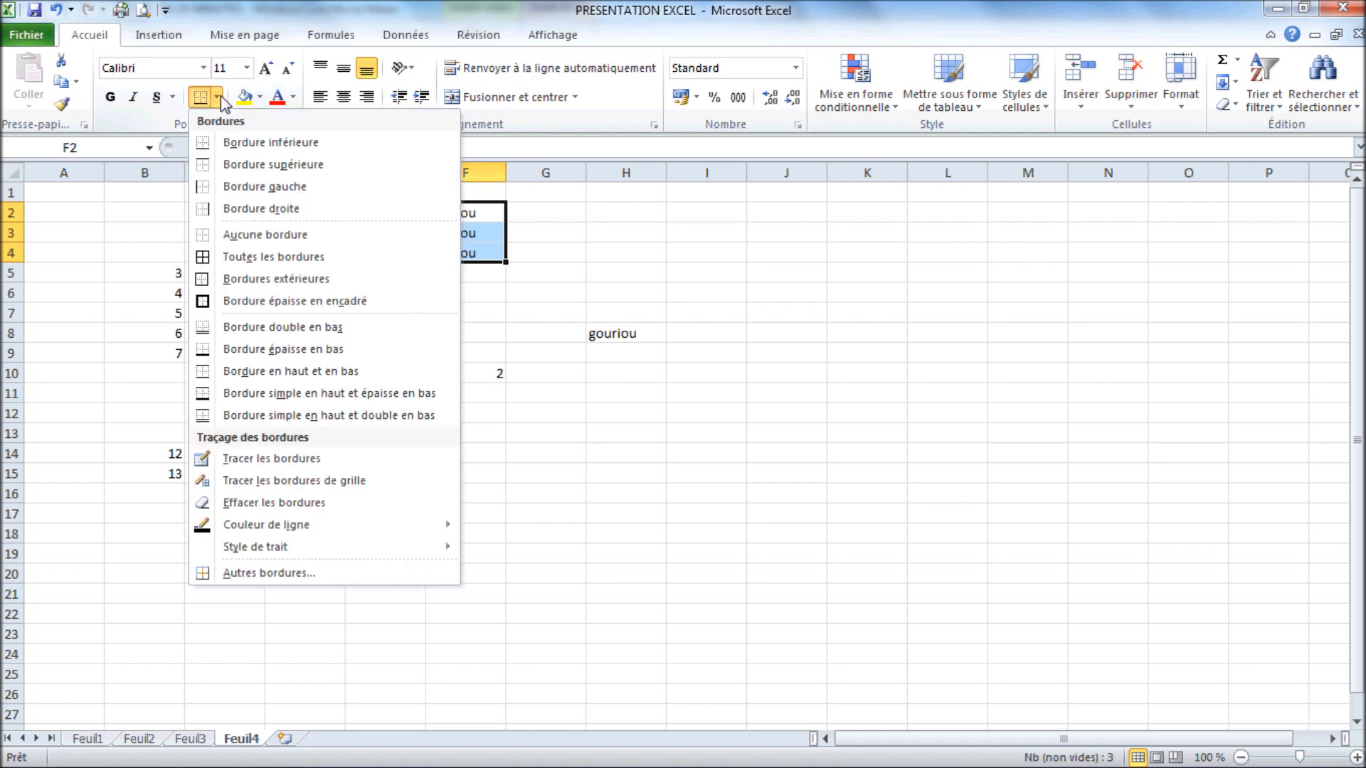
click(210, 257)
click(601, 331)
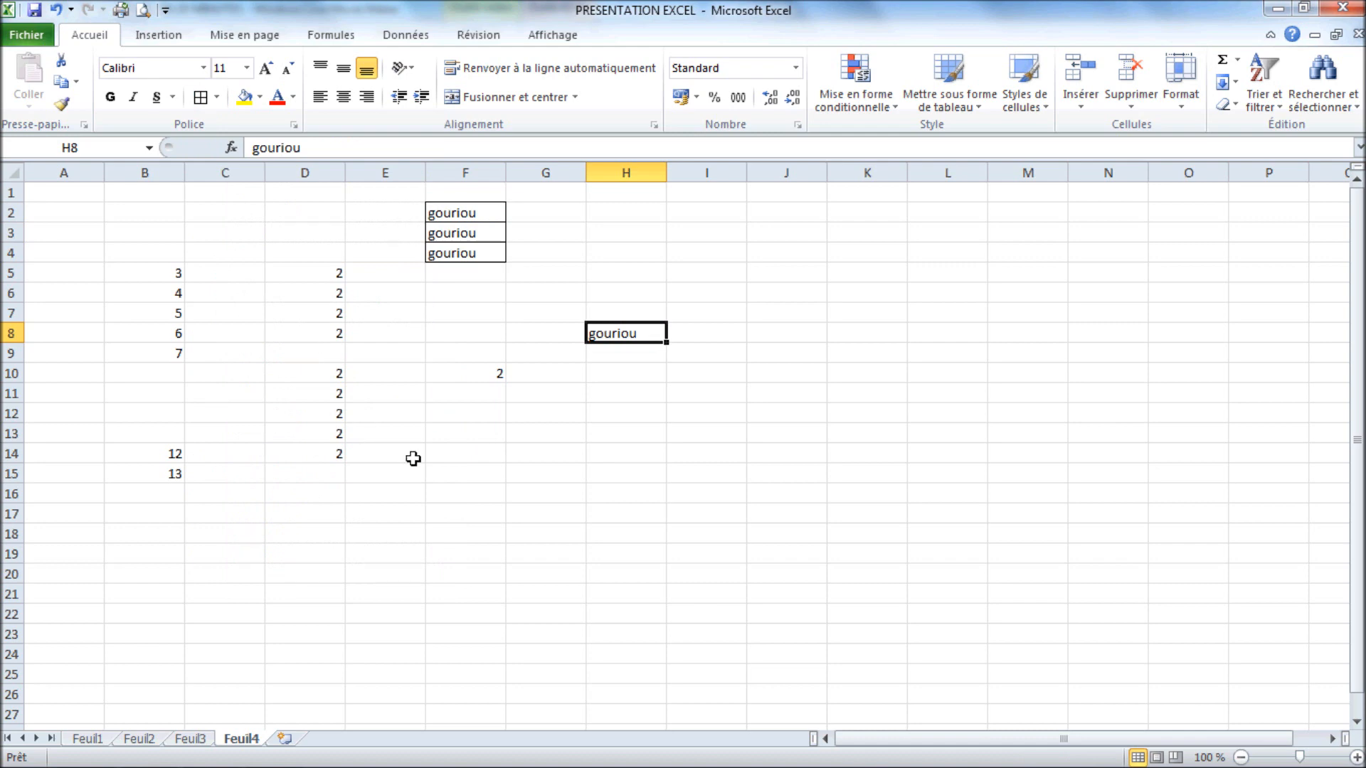
mouse_move(393, 754)
click(210, 752)
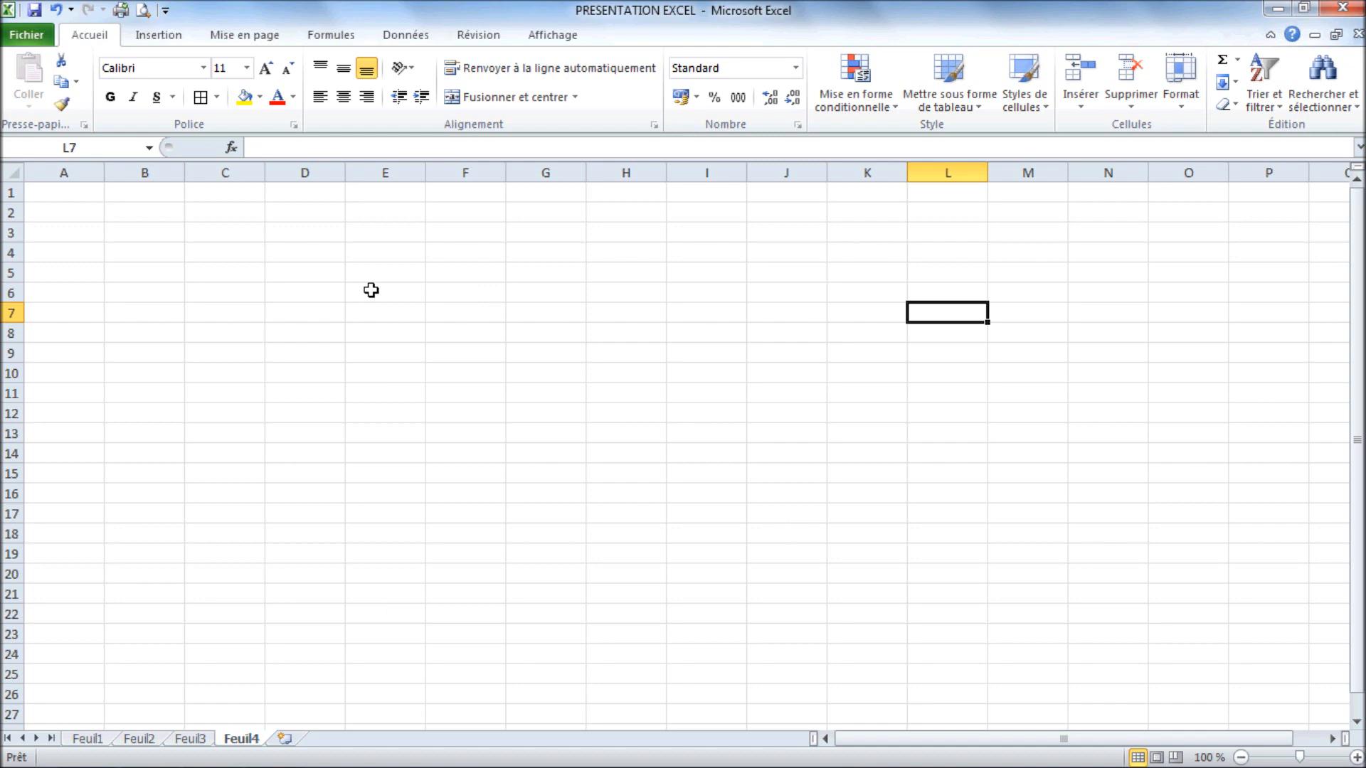
Add two new worksheets after Feuil4 and rename the last one, Feuil6, with the surname
click(286, 740)
click(337, 740)
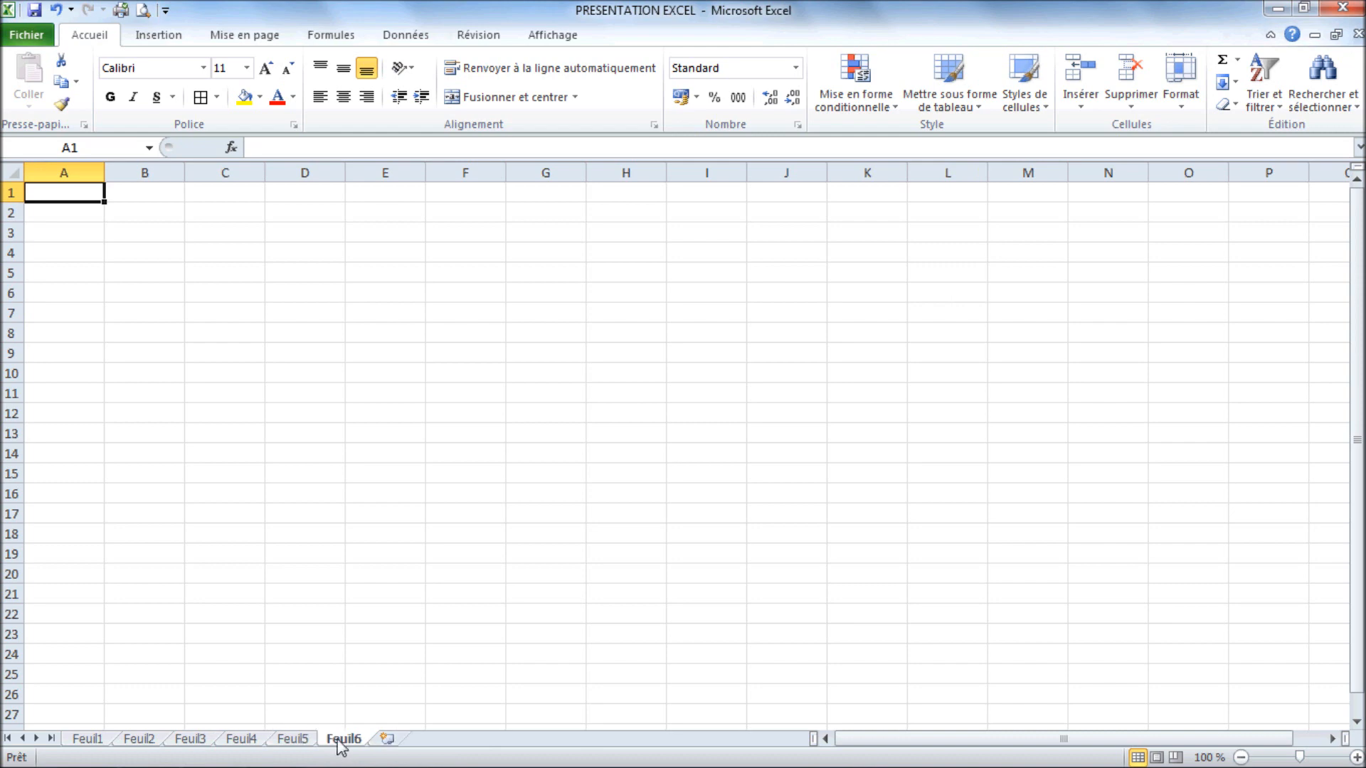
double_click(338, 740)
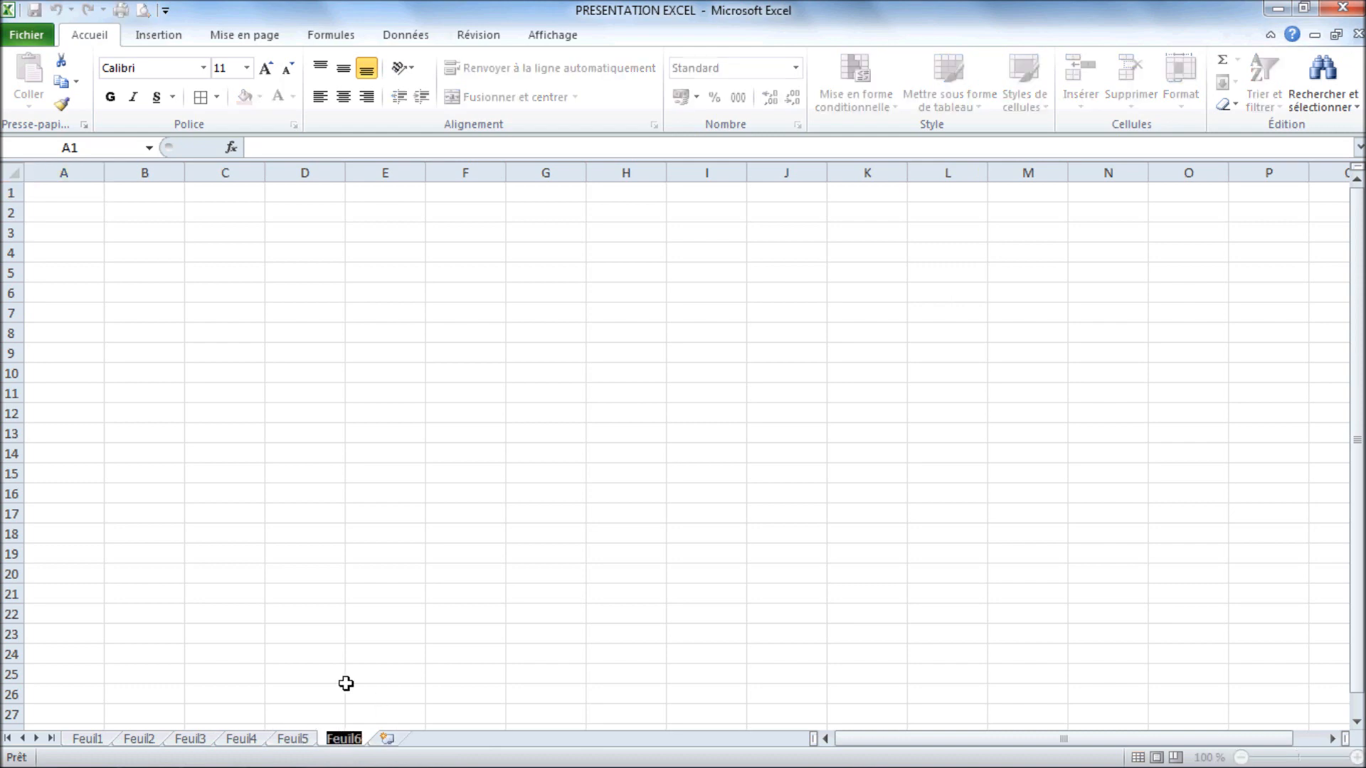
text(gouriou)
key(Return)
Rename the worksheet Feuil5 as "question 2"
click(294, 739)
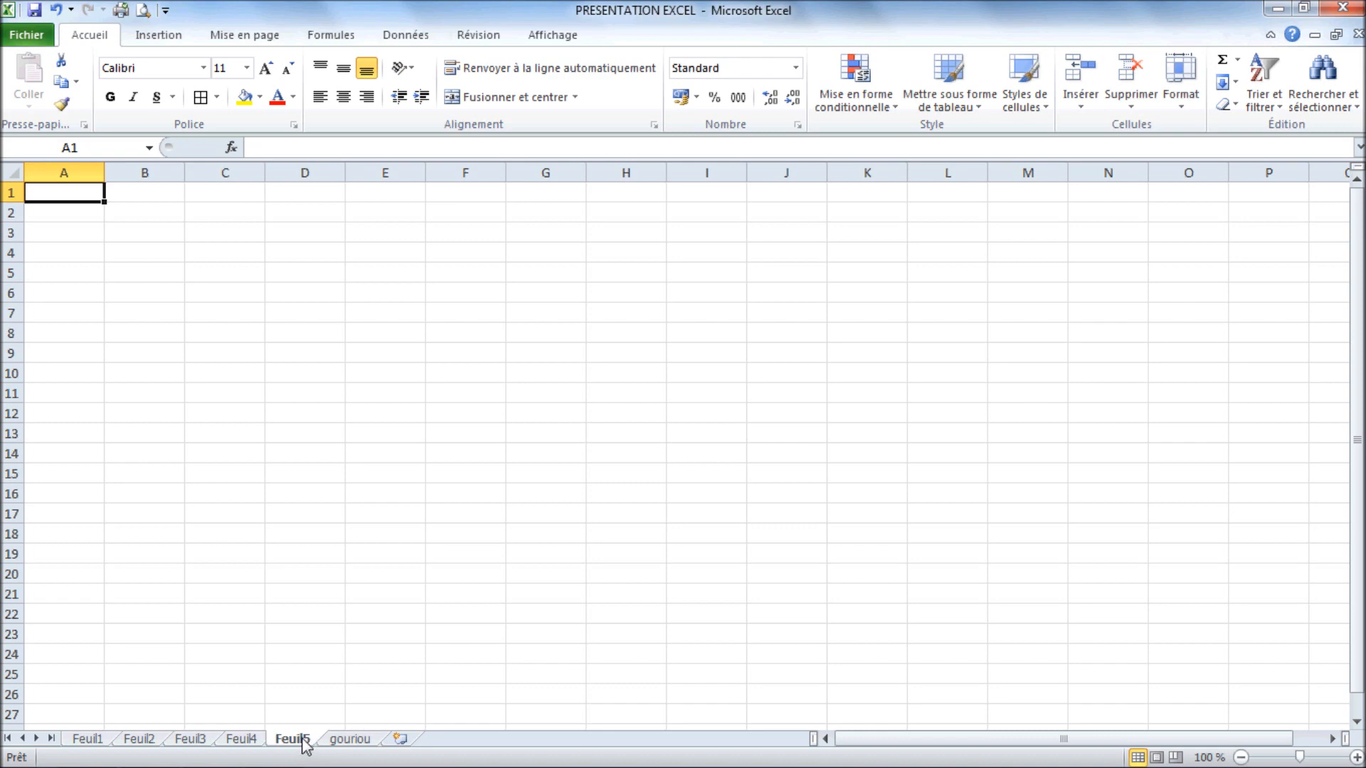
double_click(302, 740)
text(q)
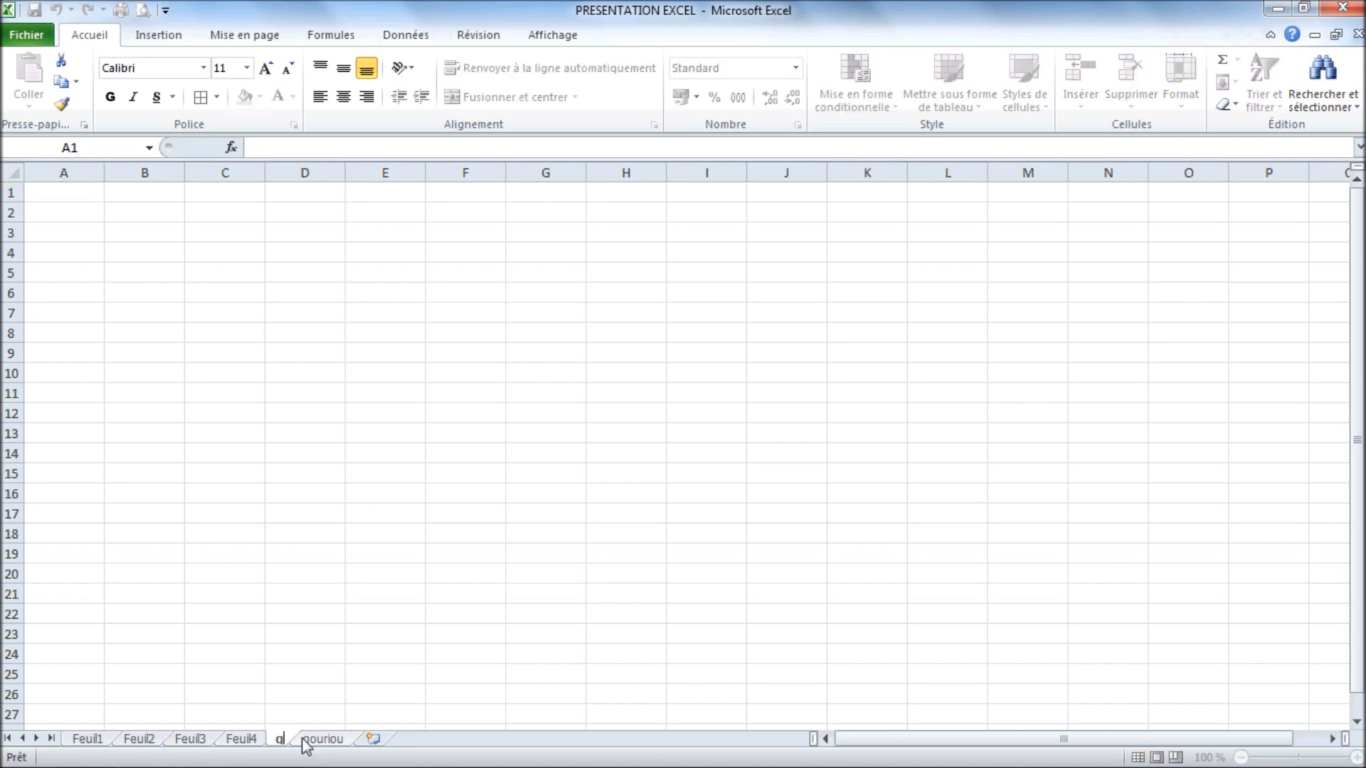
text(uestion)
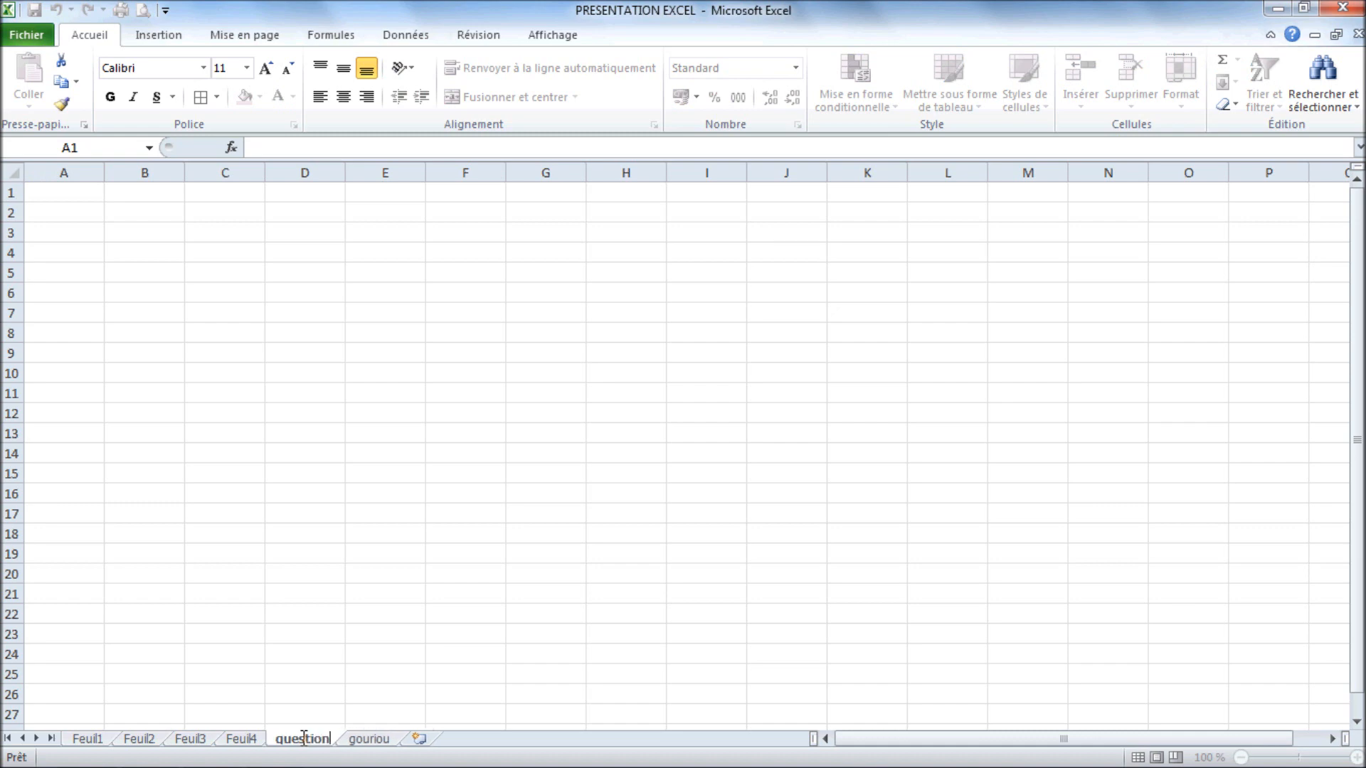
key(Return)
text(2)
click(314, 451)
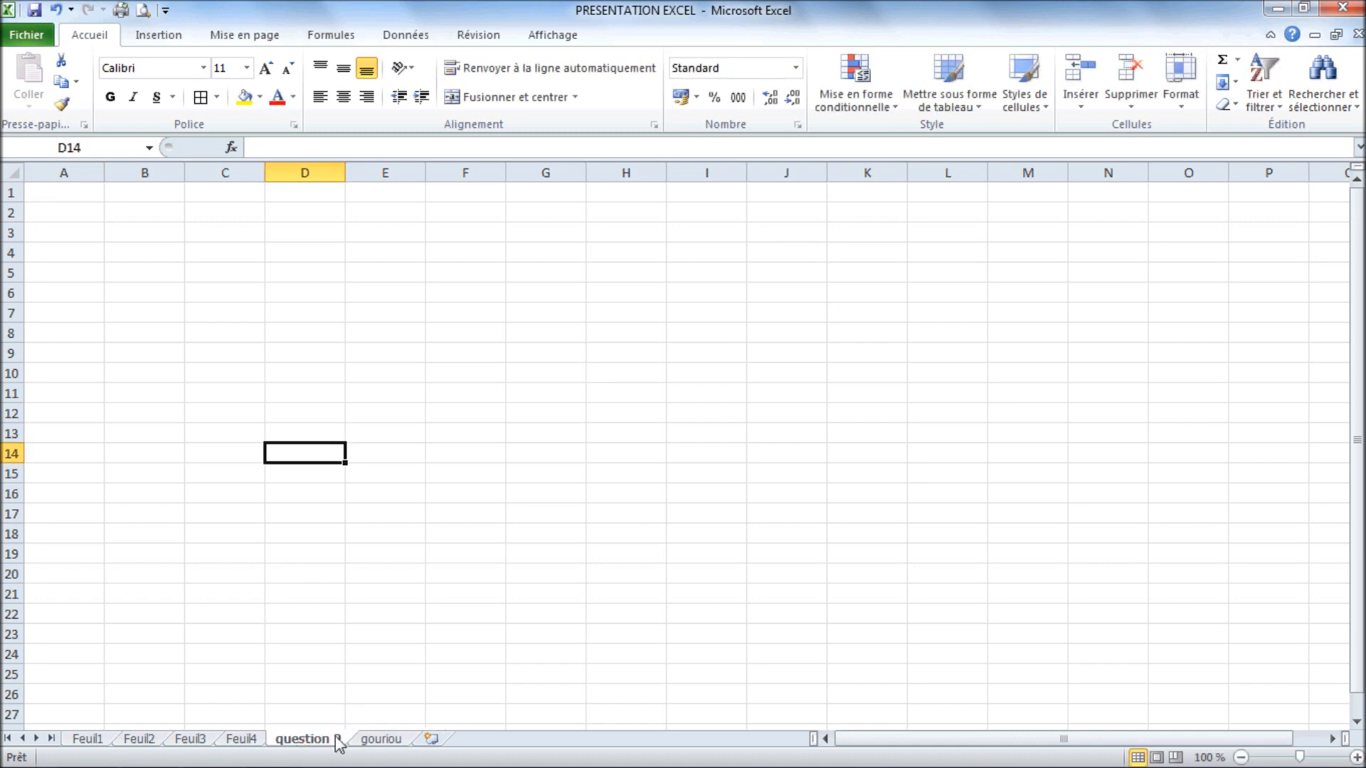
On the last worksheet, enter 1 in B4 and 2 in B5, and fill the series down to 10 in B13
click(384, 740)
click(327, 740)
click(383, 740)
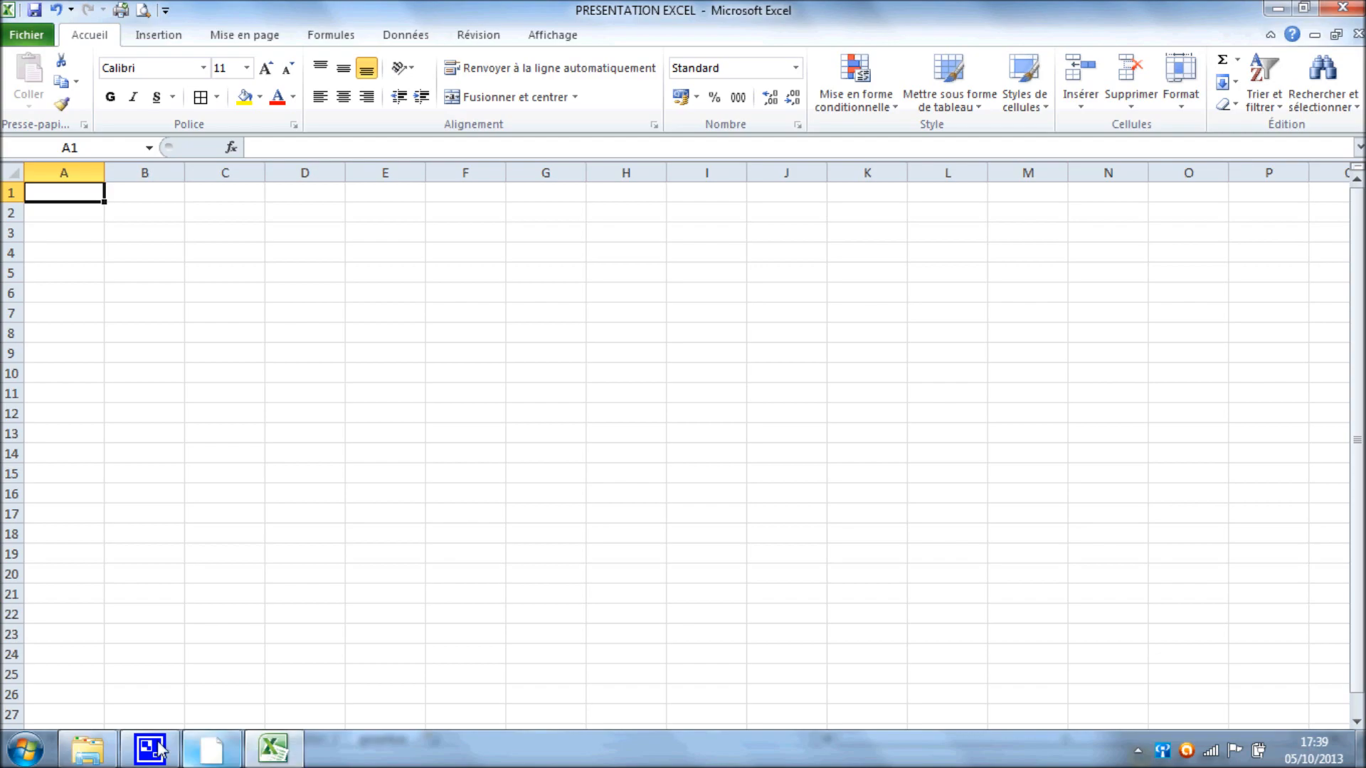
click(149, 749)
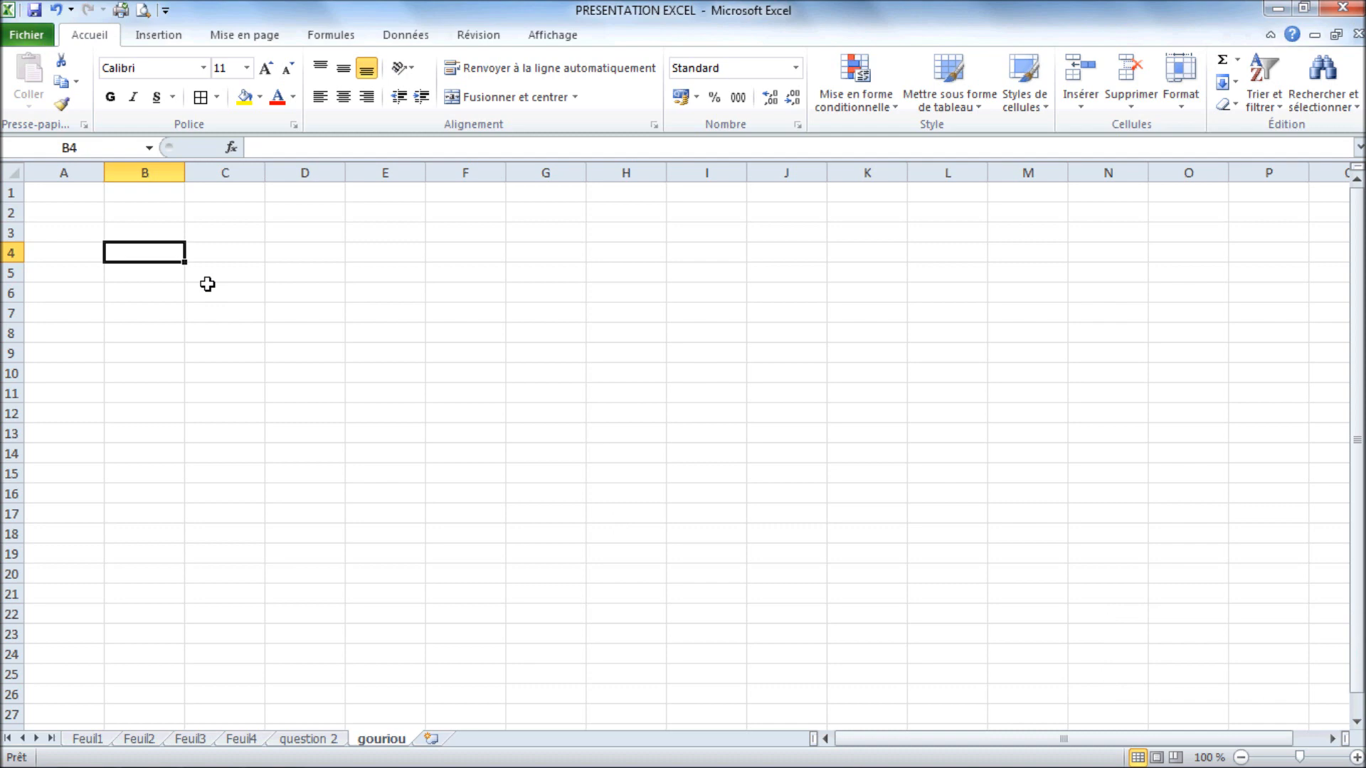
text(1)
key(Return)
text(2)
key(Return)
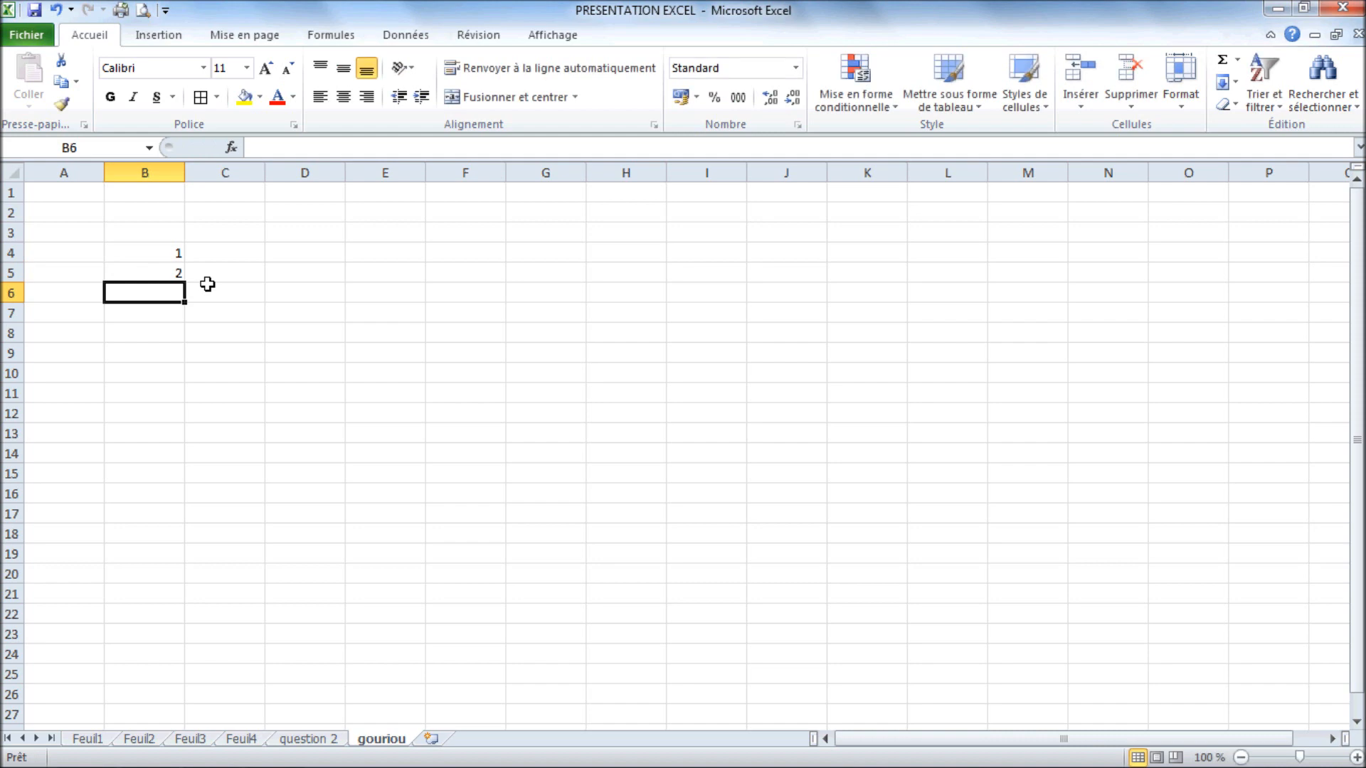
drag(149, 254, 171, 433)
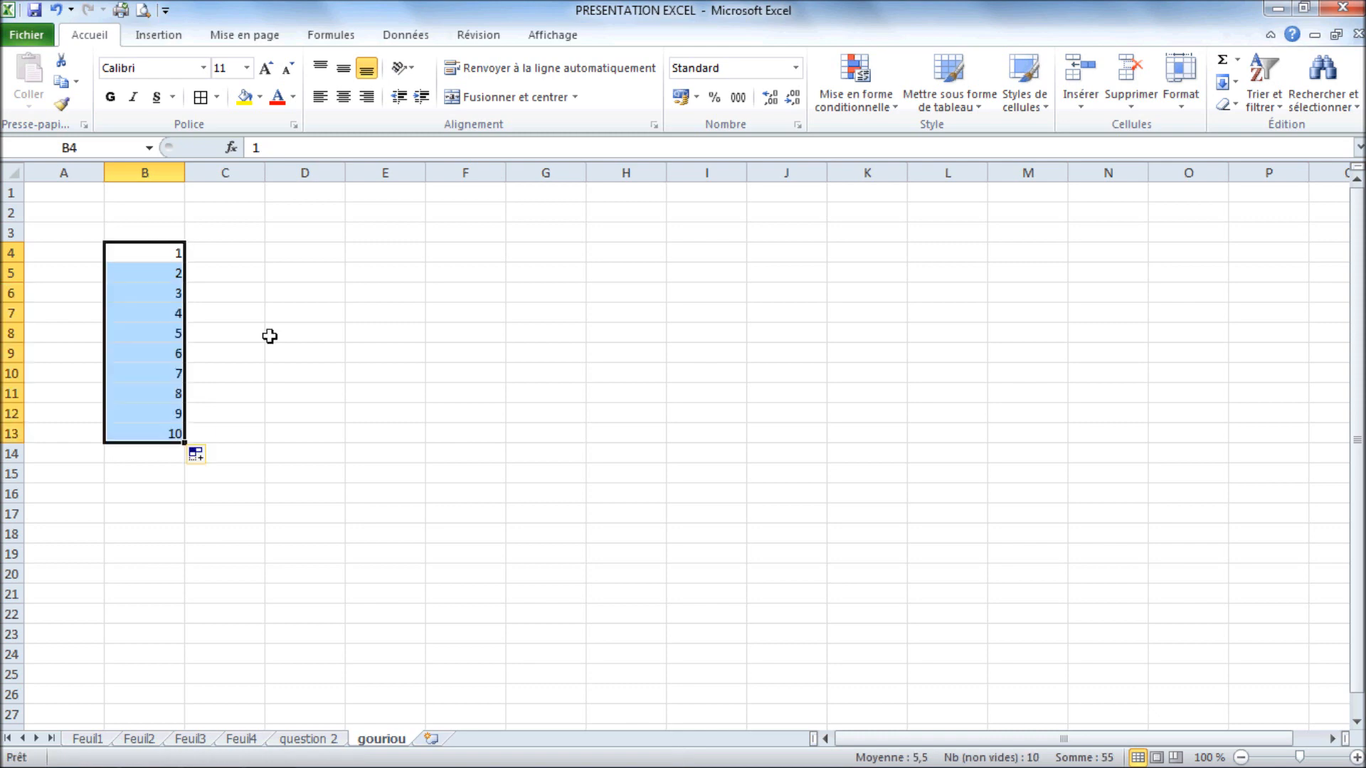
Enter 2 in cell C2 and the formula =C2*B4 in cell C4
click(245, 218)
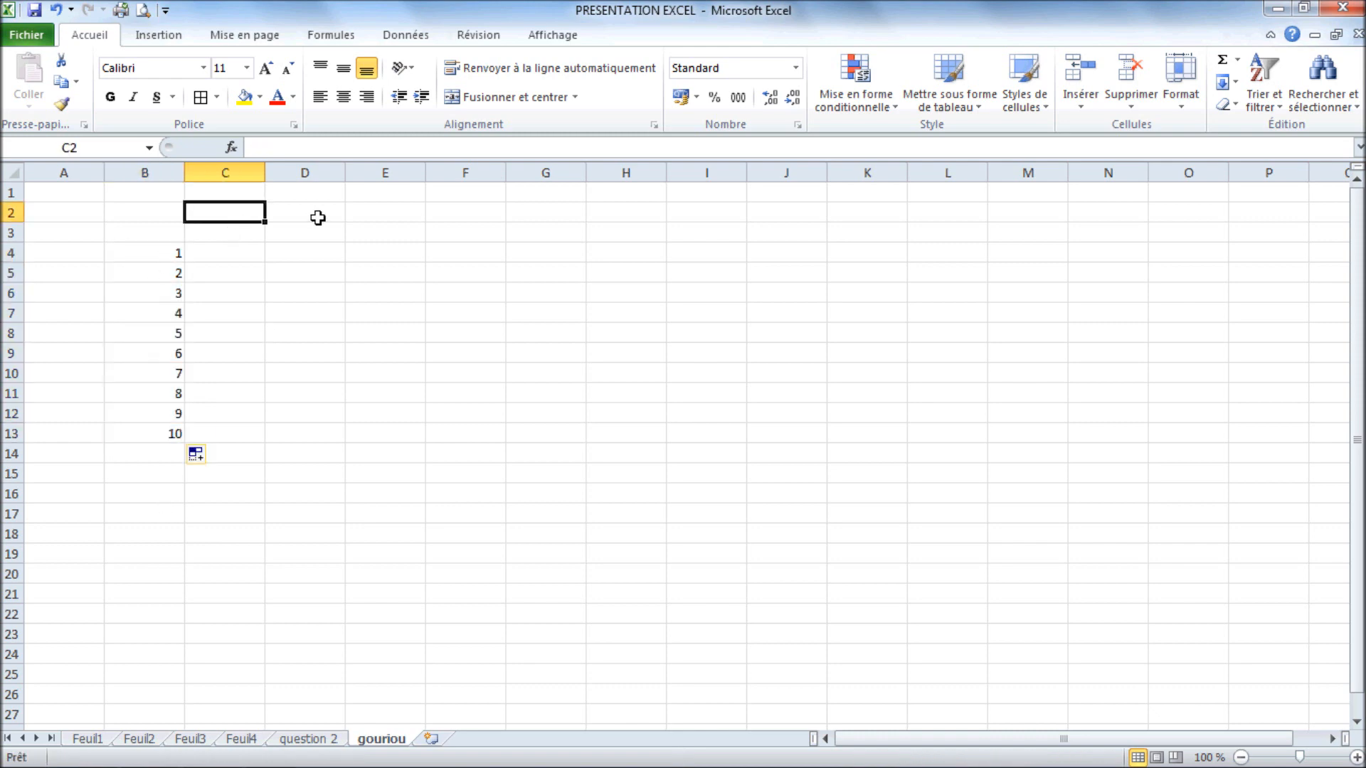
text(2)
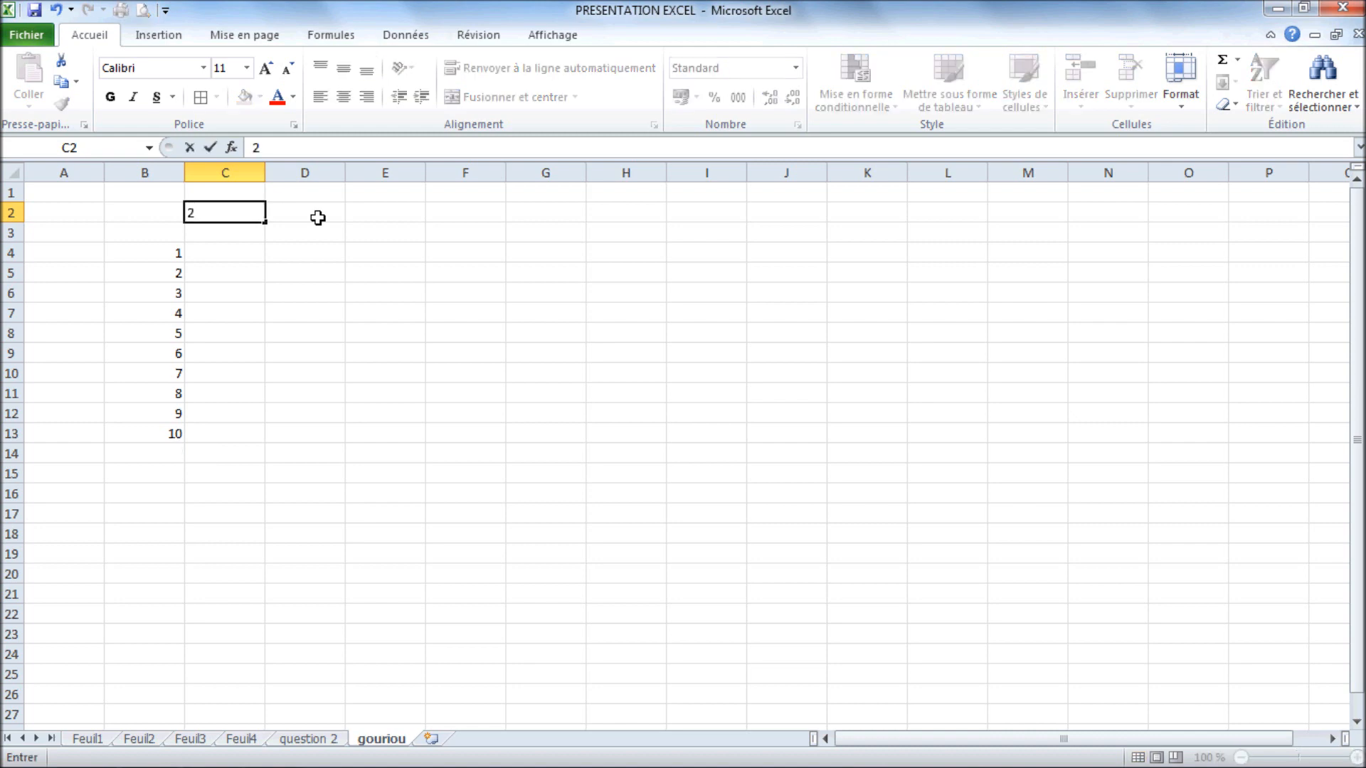
click(222, 259)
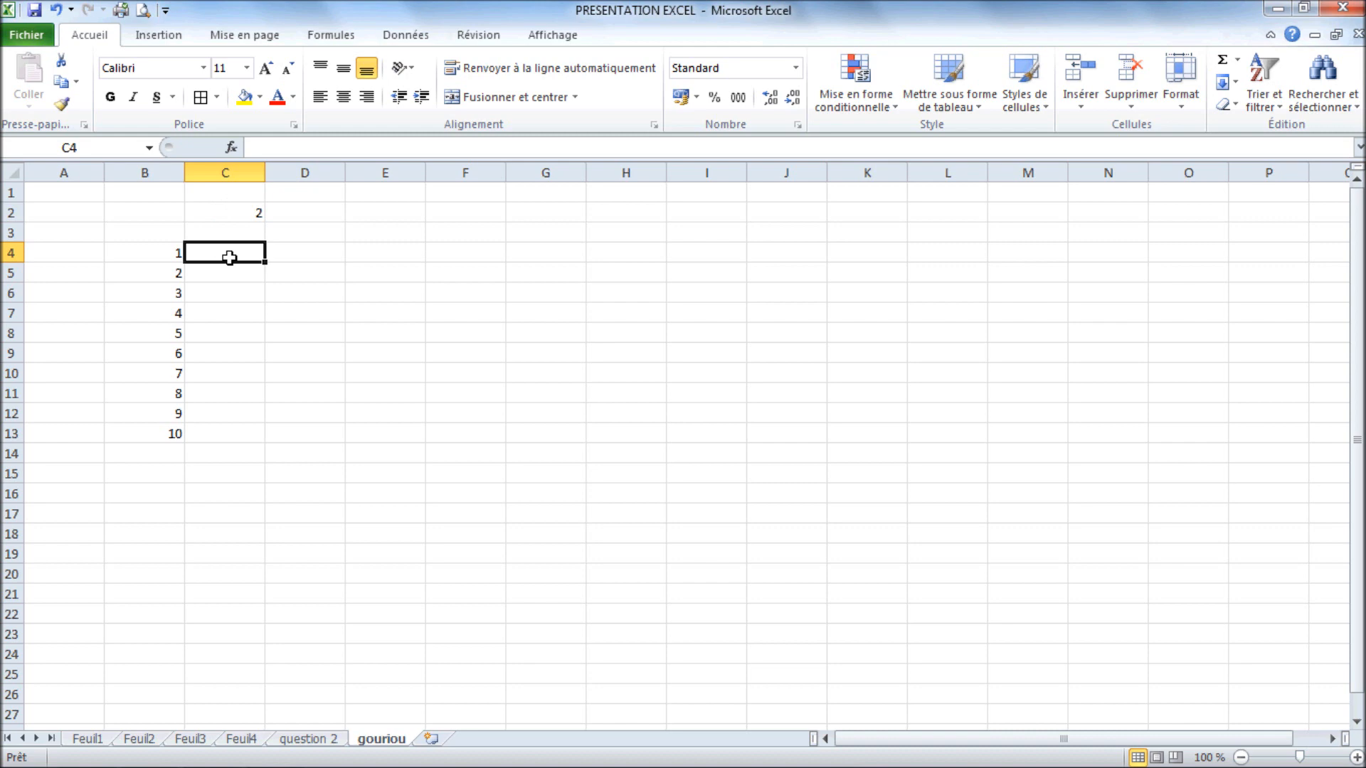
text(=)
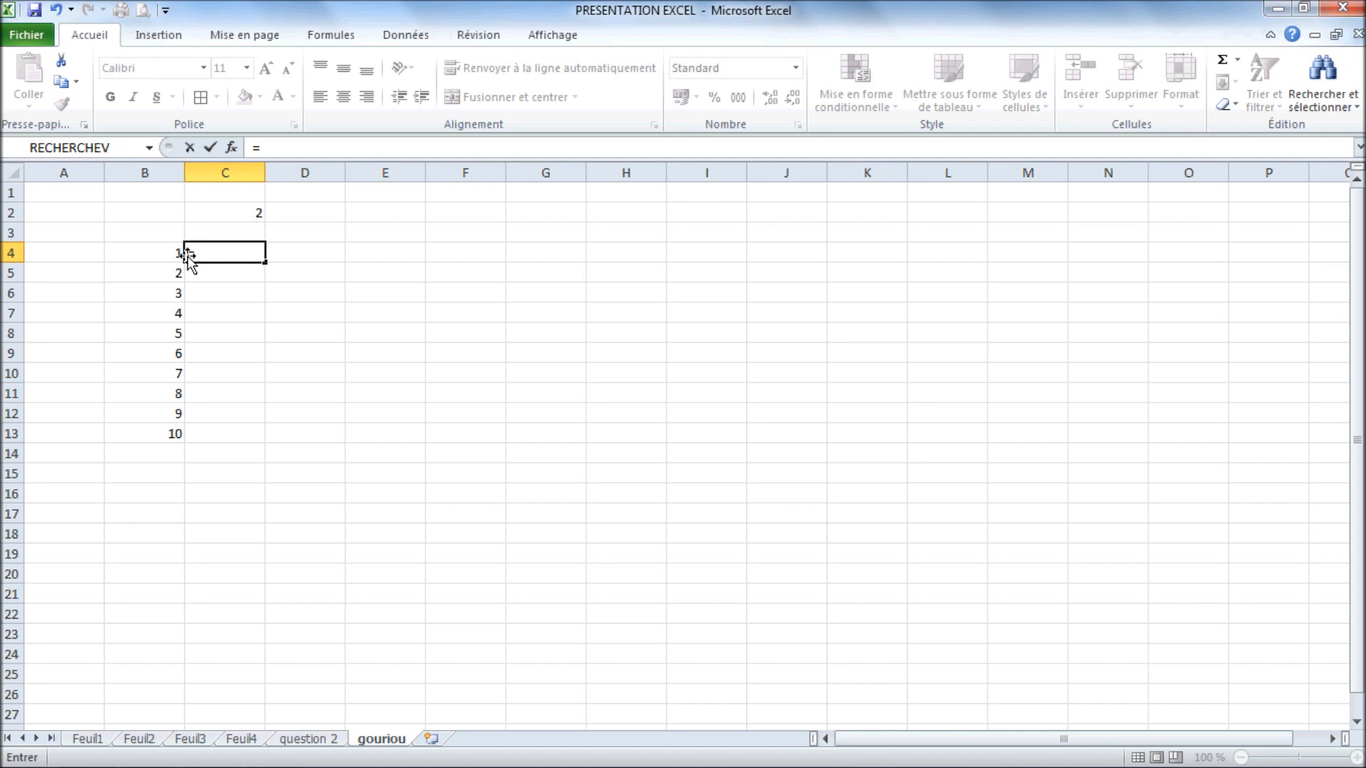
click(243, 212)
text(*)
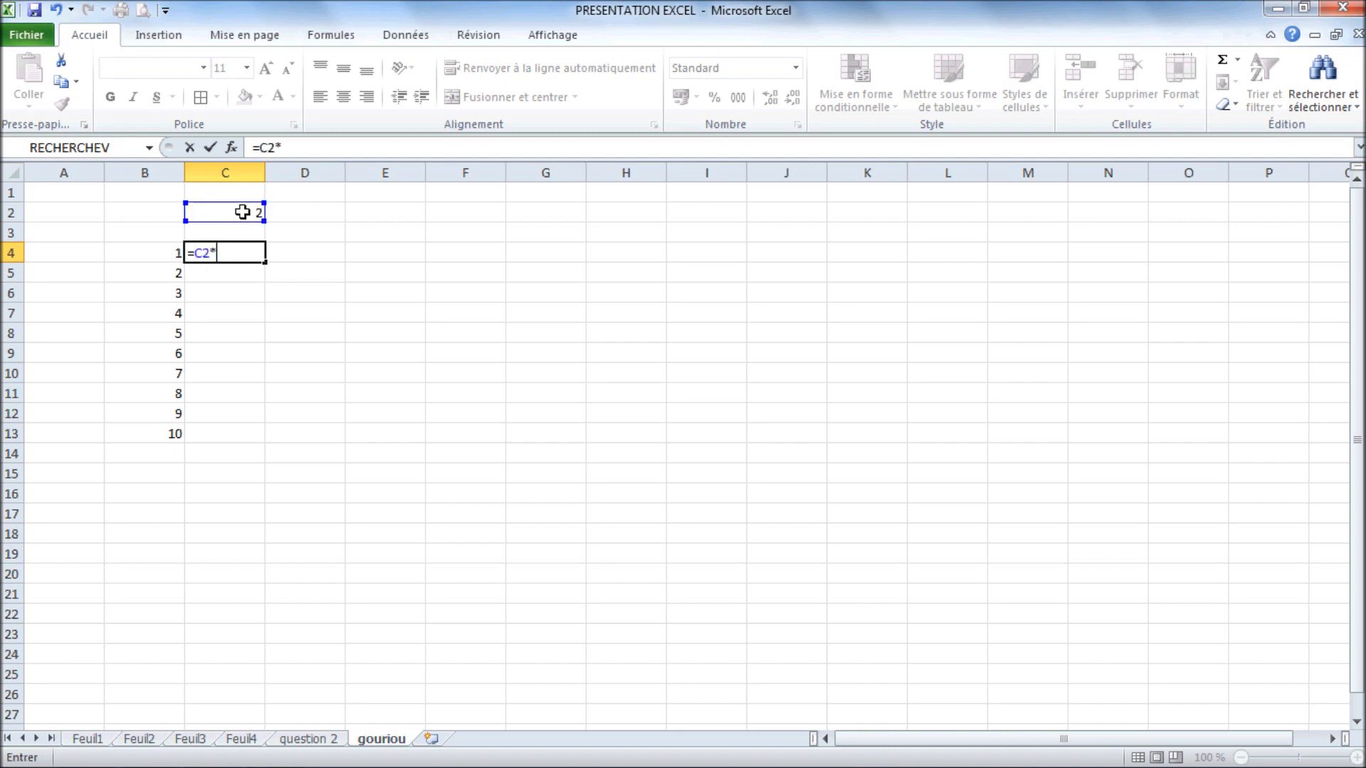
click(143, 253)
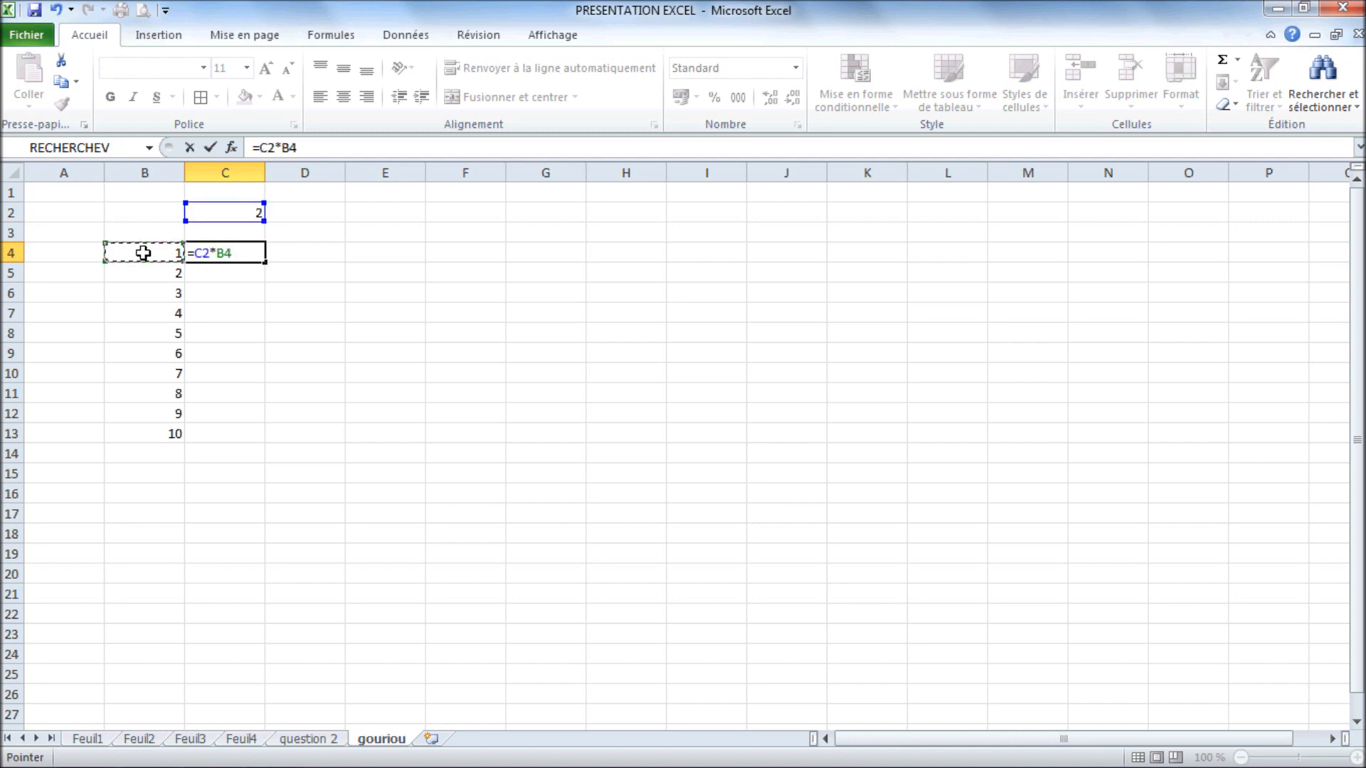
key(Return)
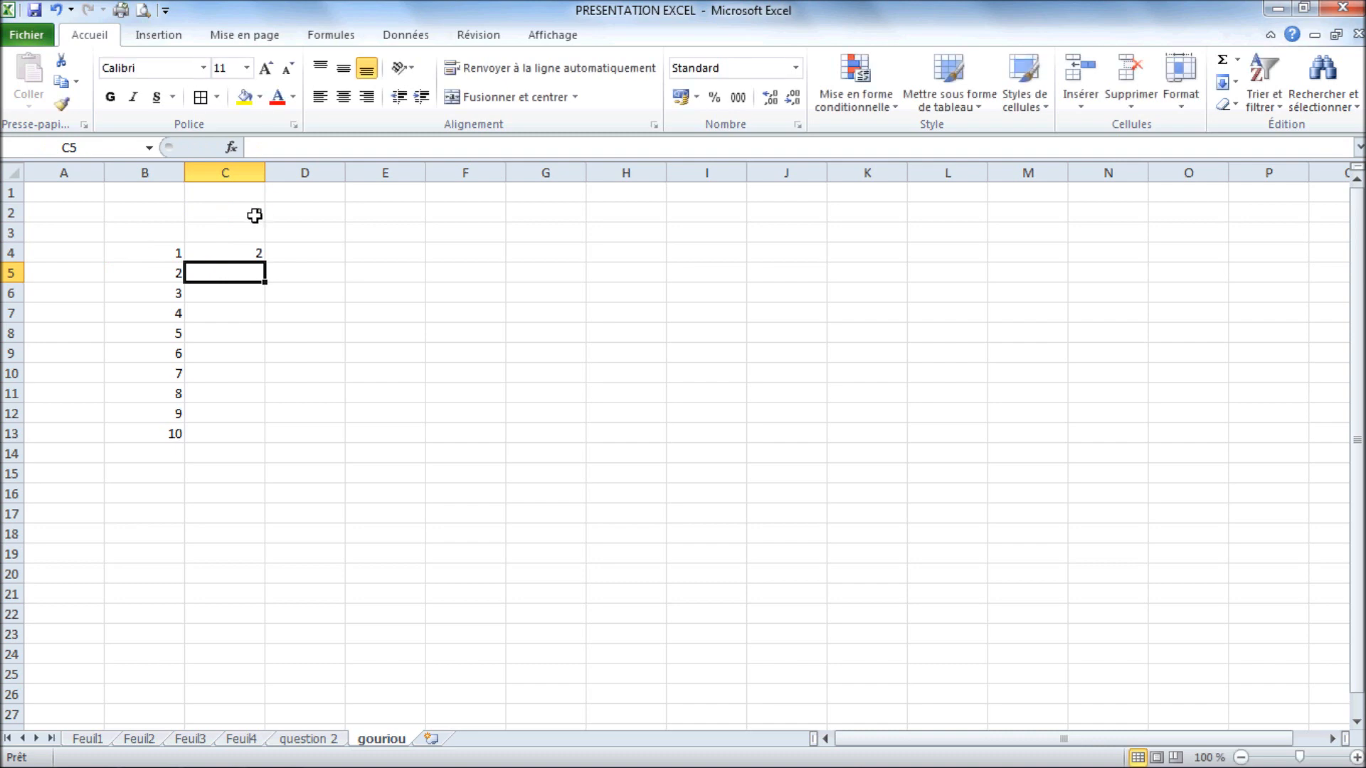
Fill the =C2*B4 formula from C4 down to C13
click(231, 251)
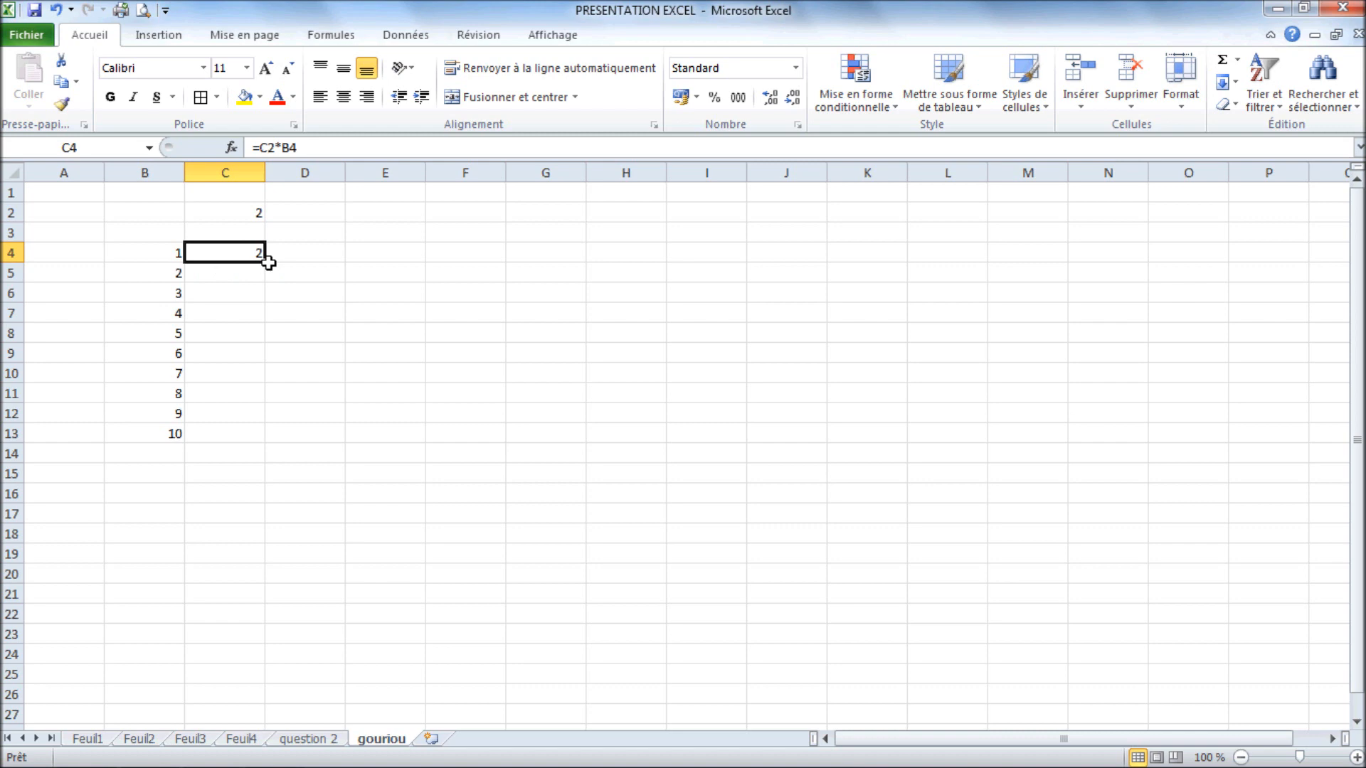
drag(264, 261, 272, 441)
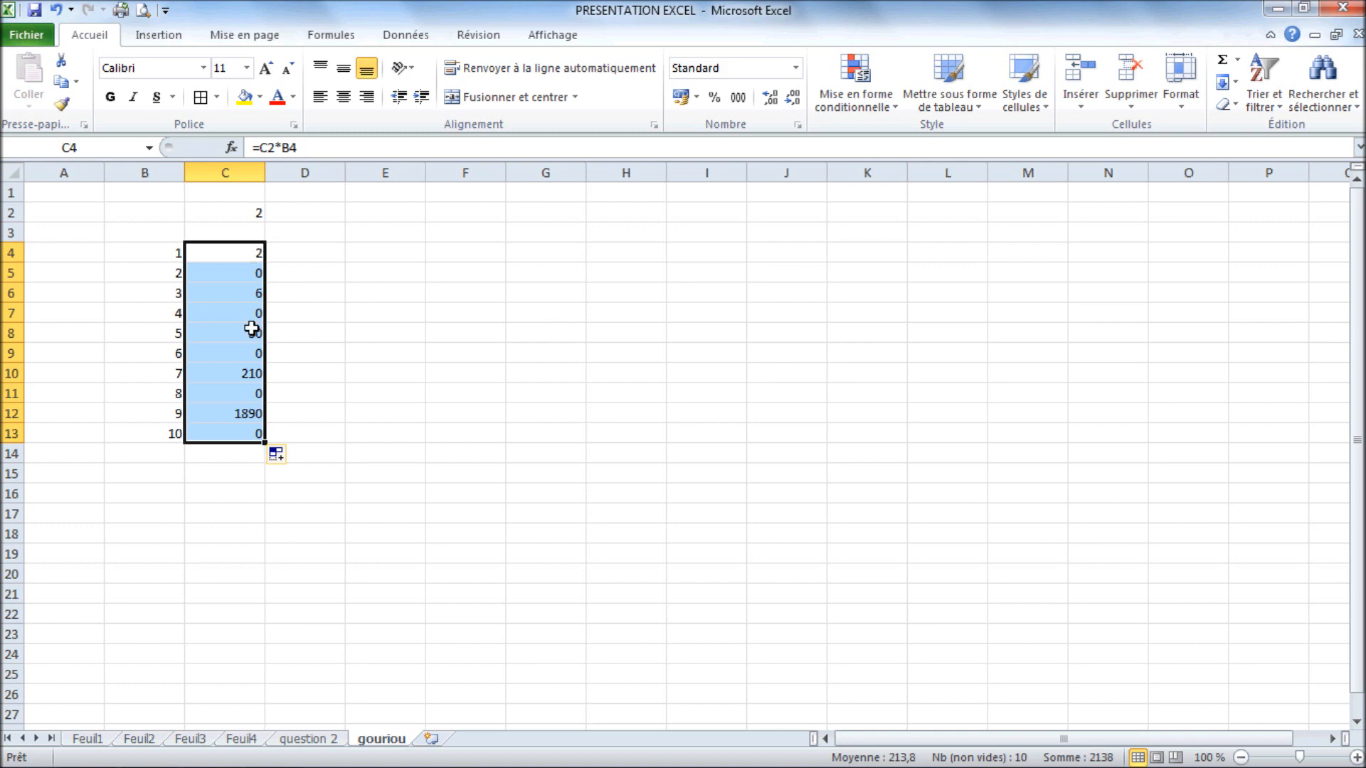
click(300, 431)
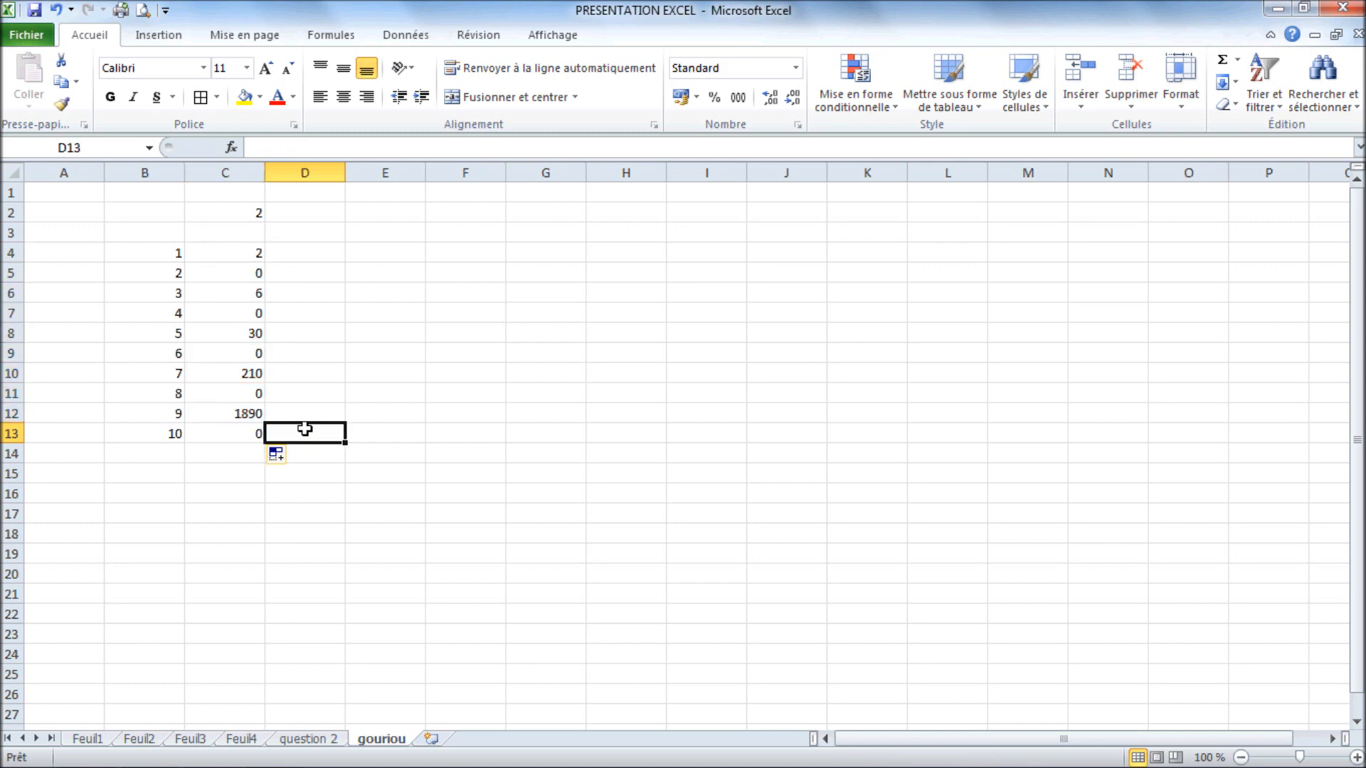
Examine which cells the copied formulas in C6 and C10 refer to
click(253, 298)
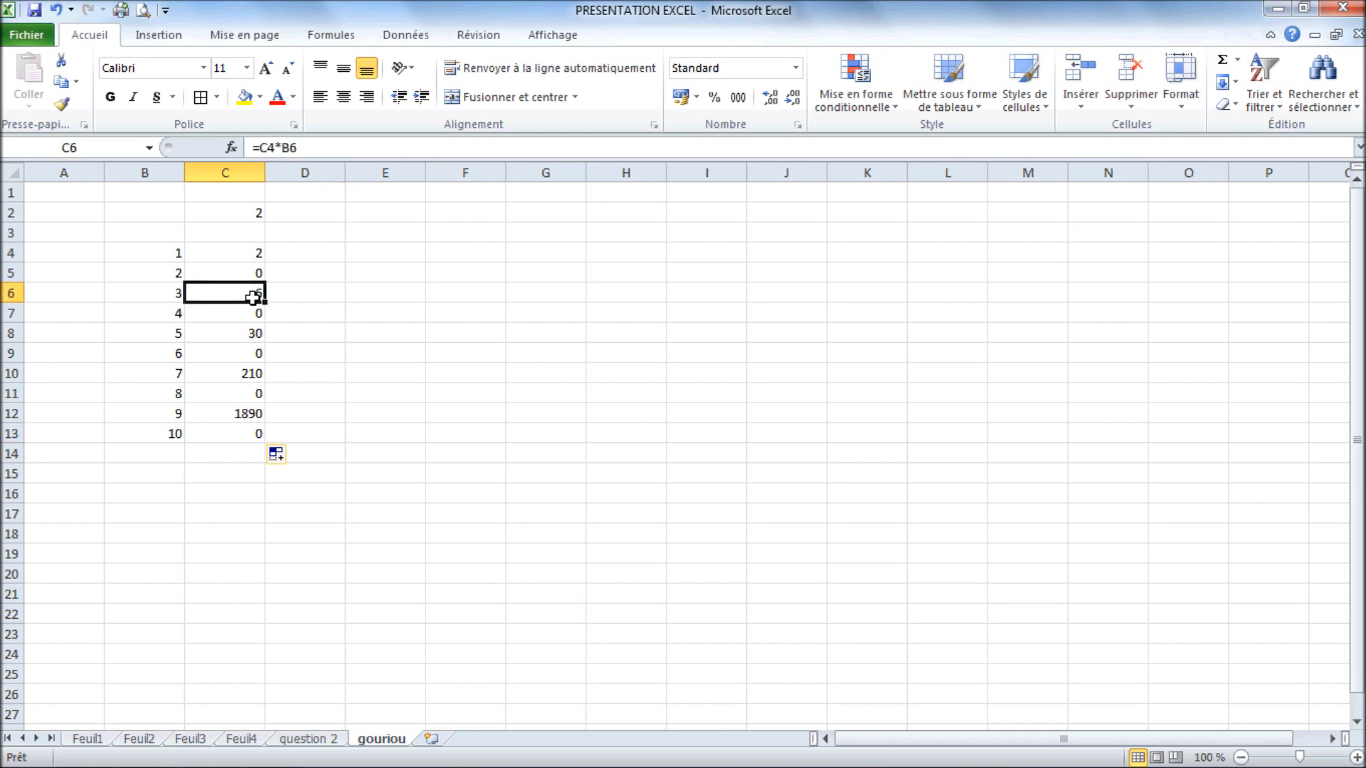
double_click(252, 298)
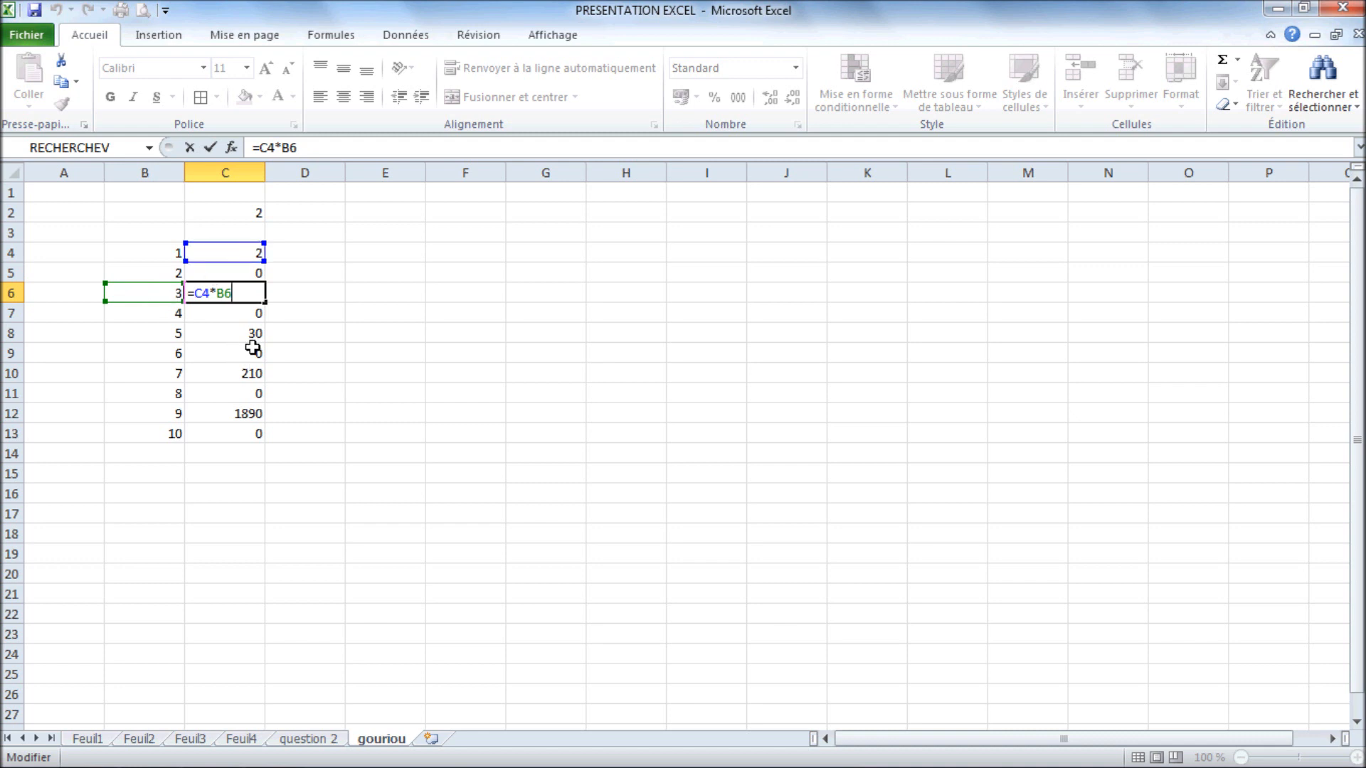
key(Escape)
double_click(235, 366)
click(235, 365)
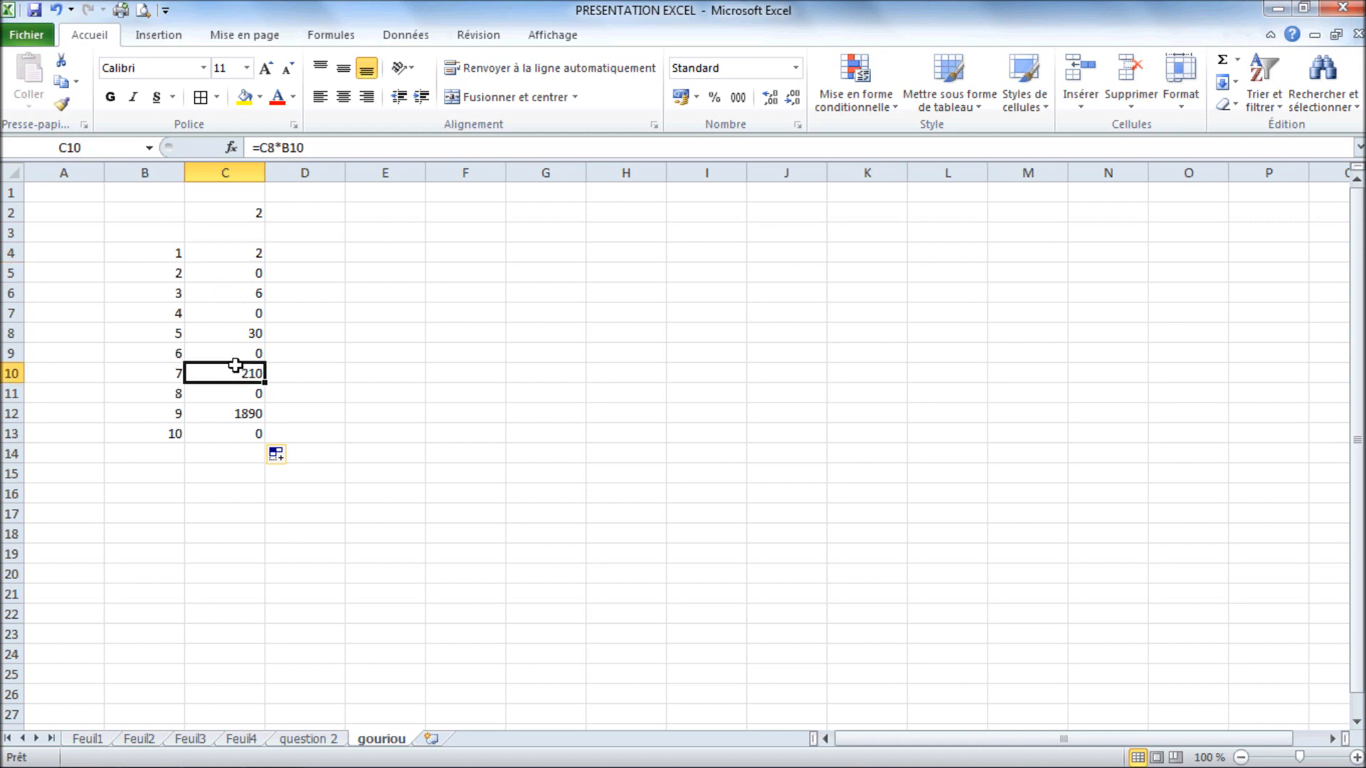
double_click(235, 366)
key(Escape)
Make the C2 reference in C4 absolute, giving =$C$2*B4, and fill the formula down to C13
click(243, 257)
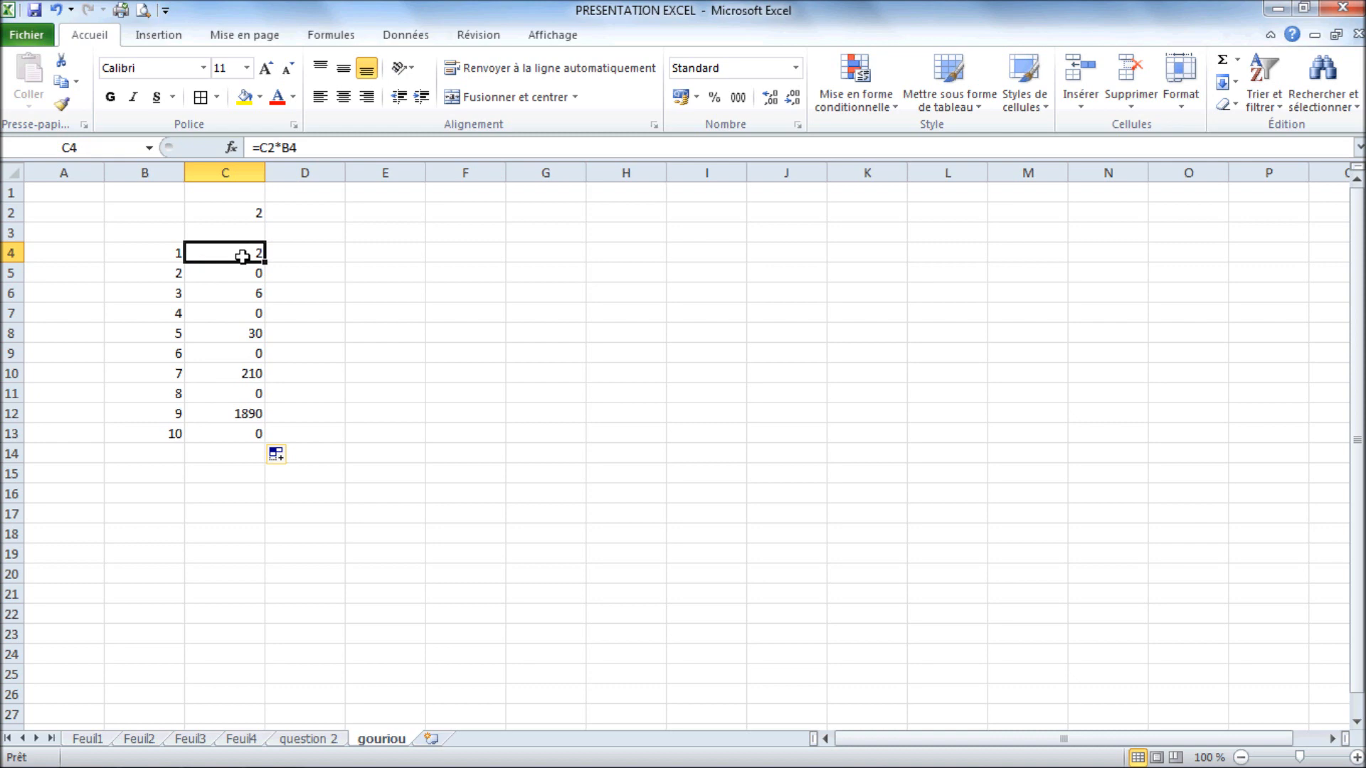
double_click(242, 256)
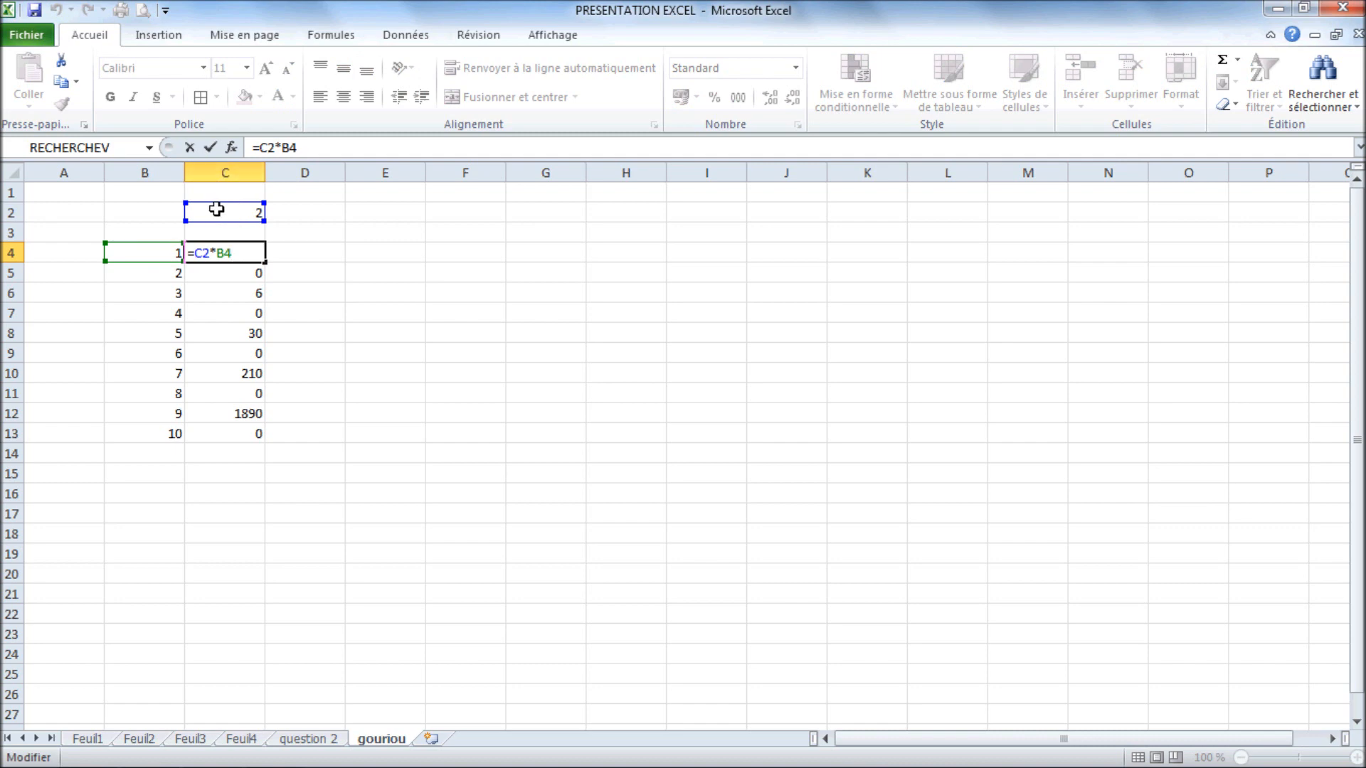
click(194, 253)
text($)
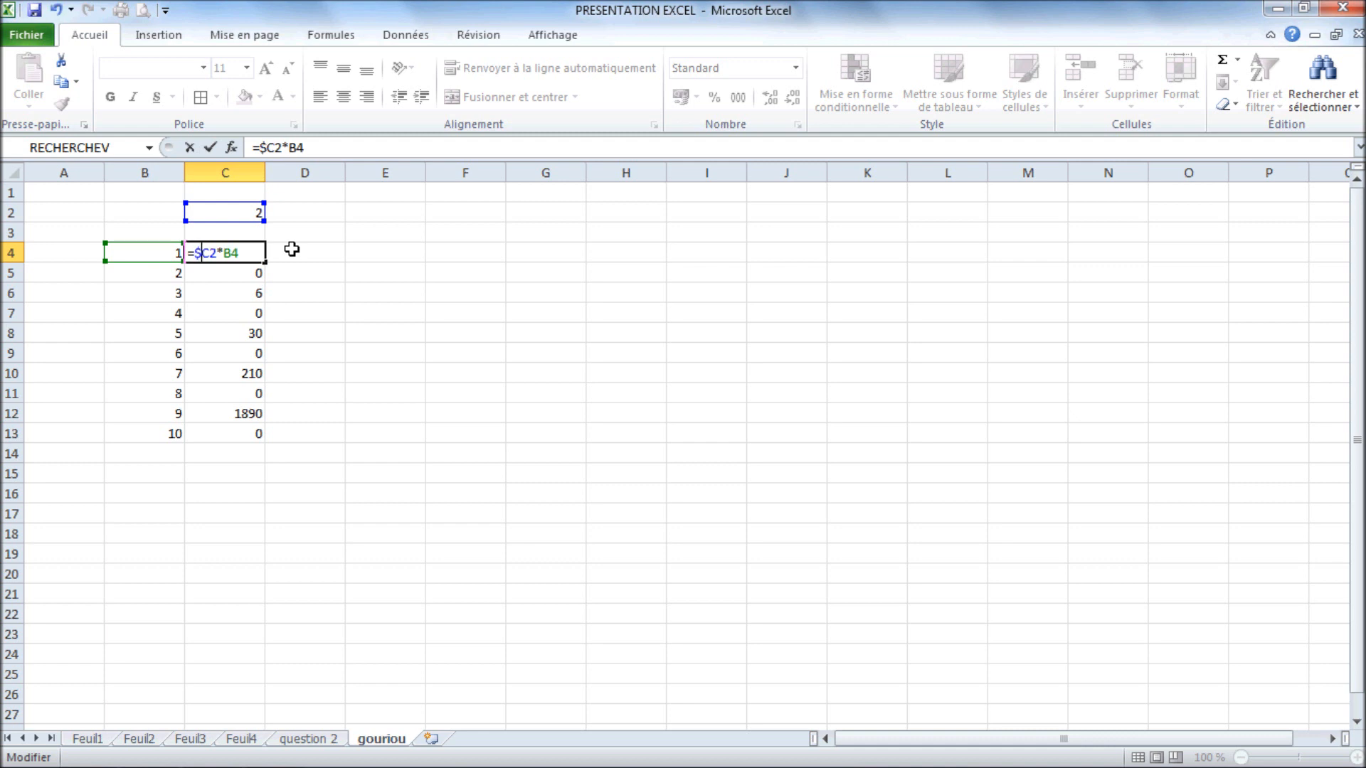
key(Right)
text($)
key(Return)
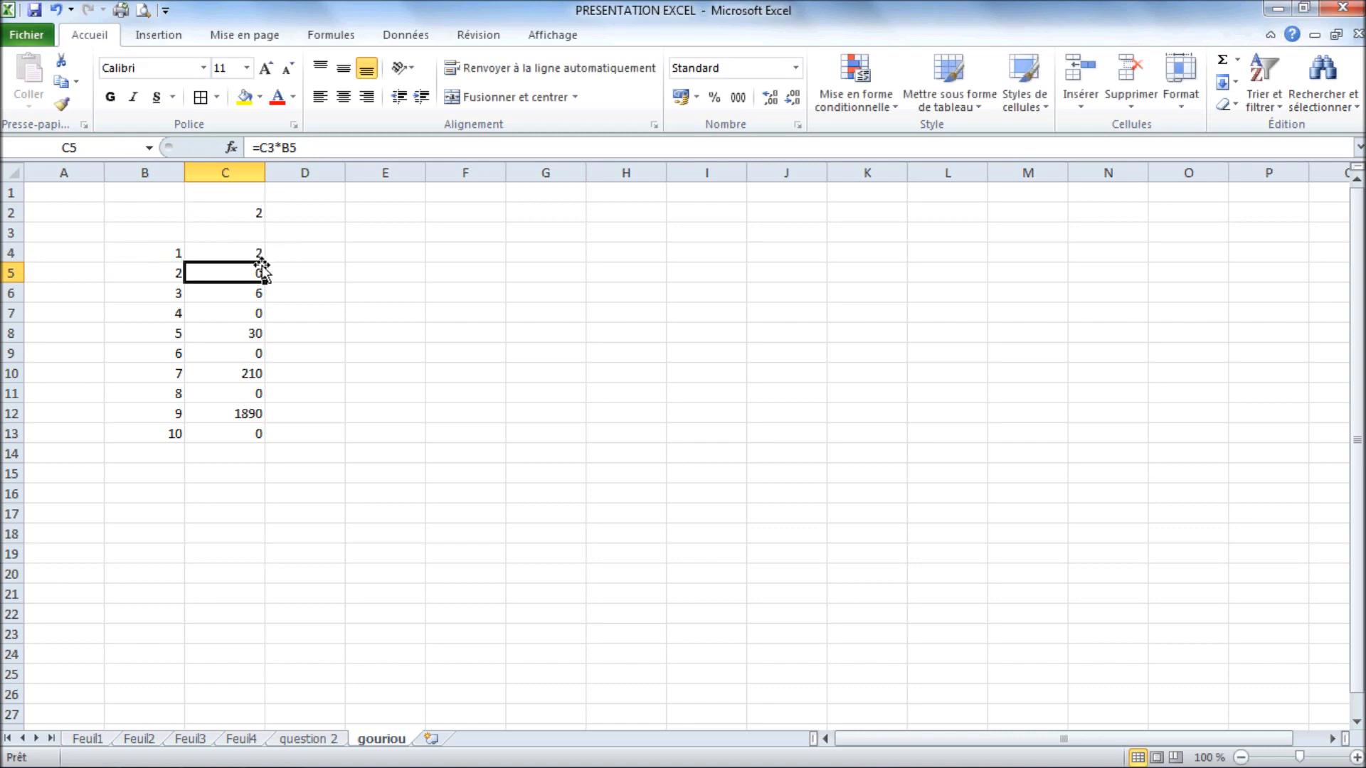
click(258, 259)
drag(262, 262, 263, 439)
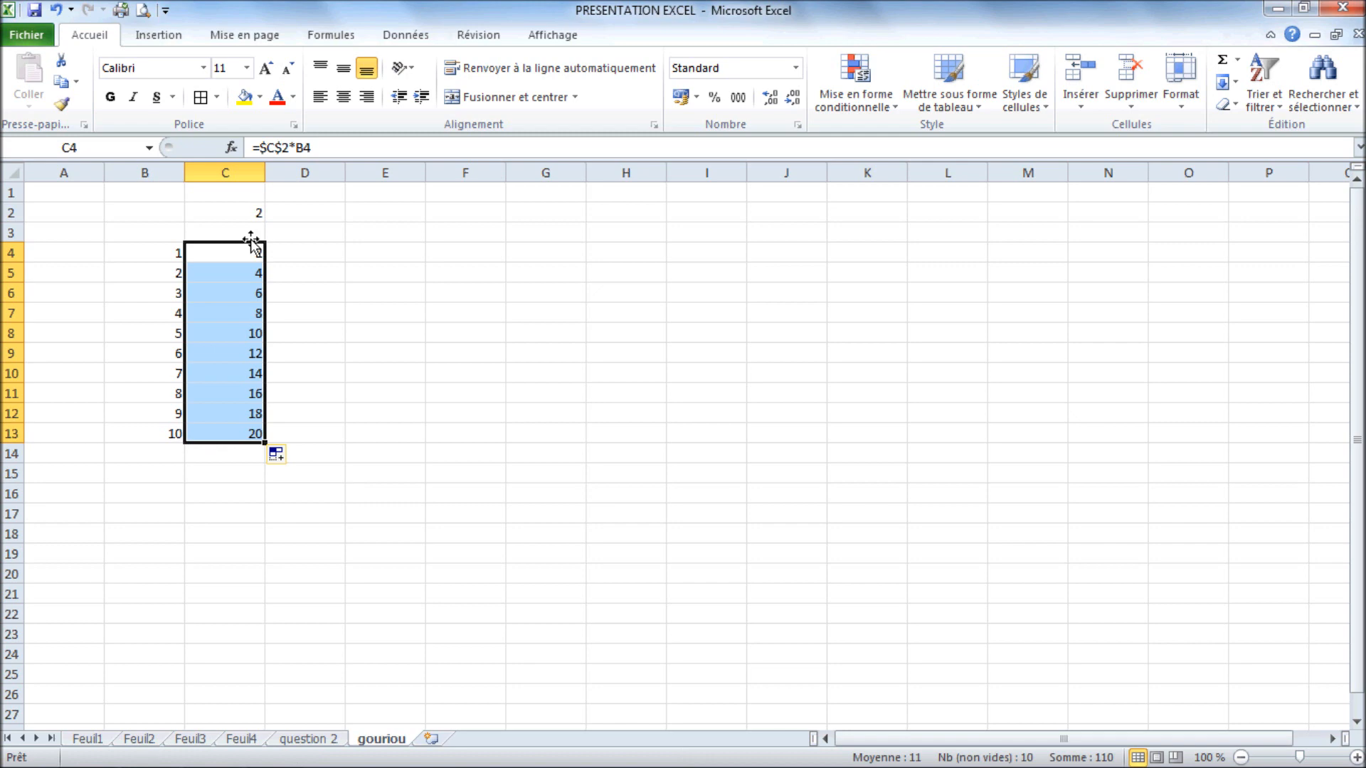
Set the multiplier in cell C2 to 10
click(254, 213)
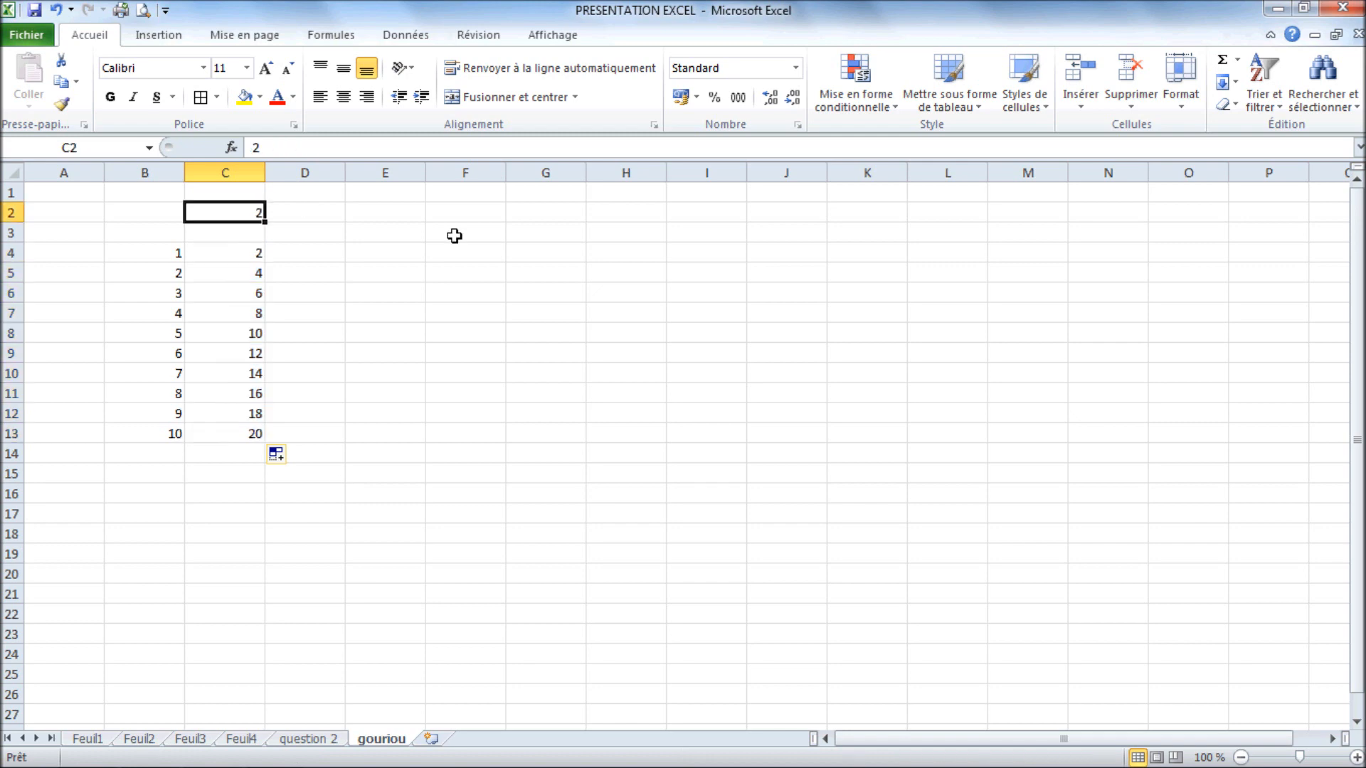
text(10)
key(Return)
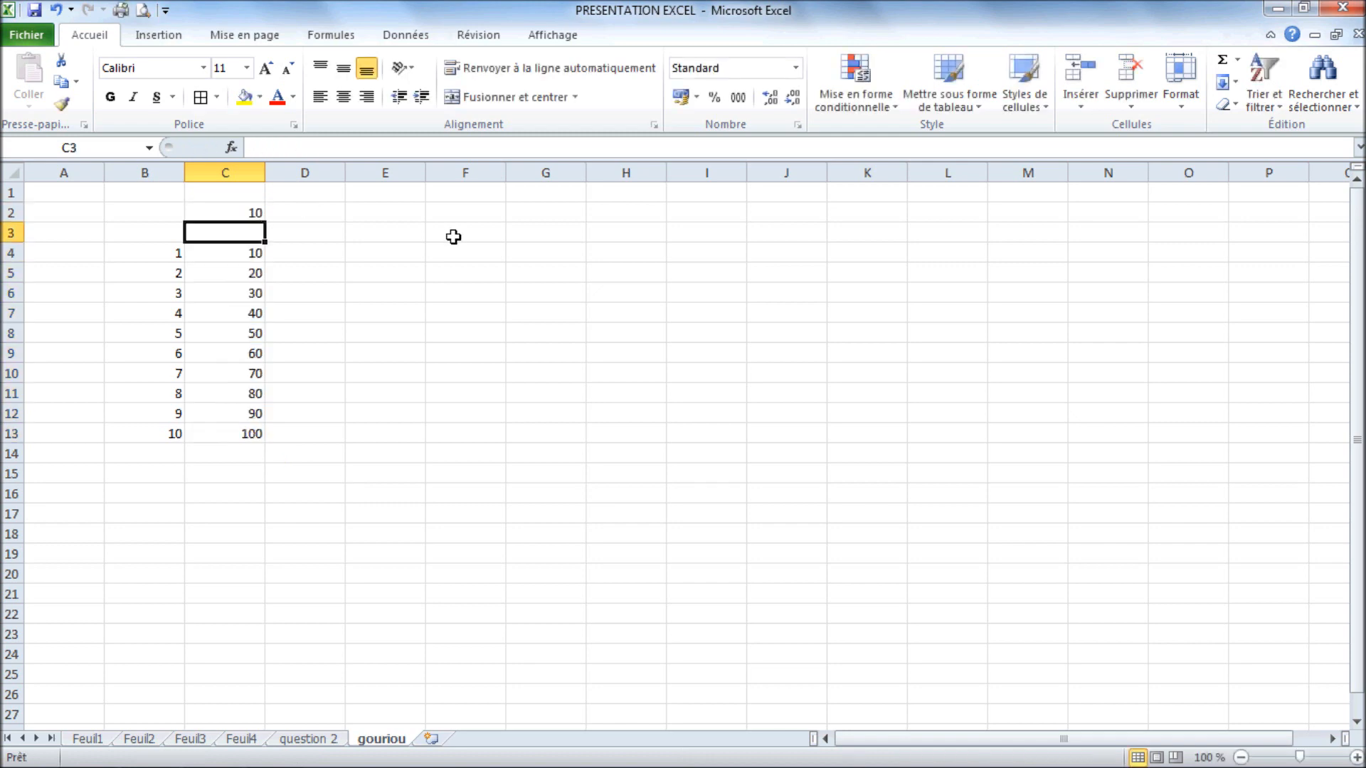
Set the multiplier in cell C2 to 0
click(247, 212)
text(0)
key(Return)
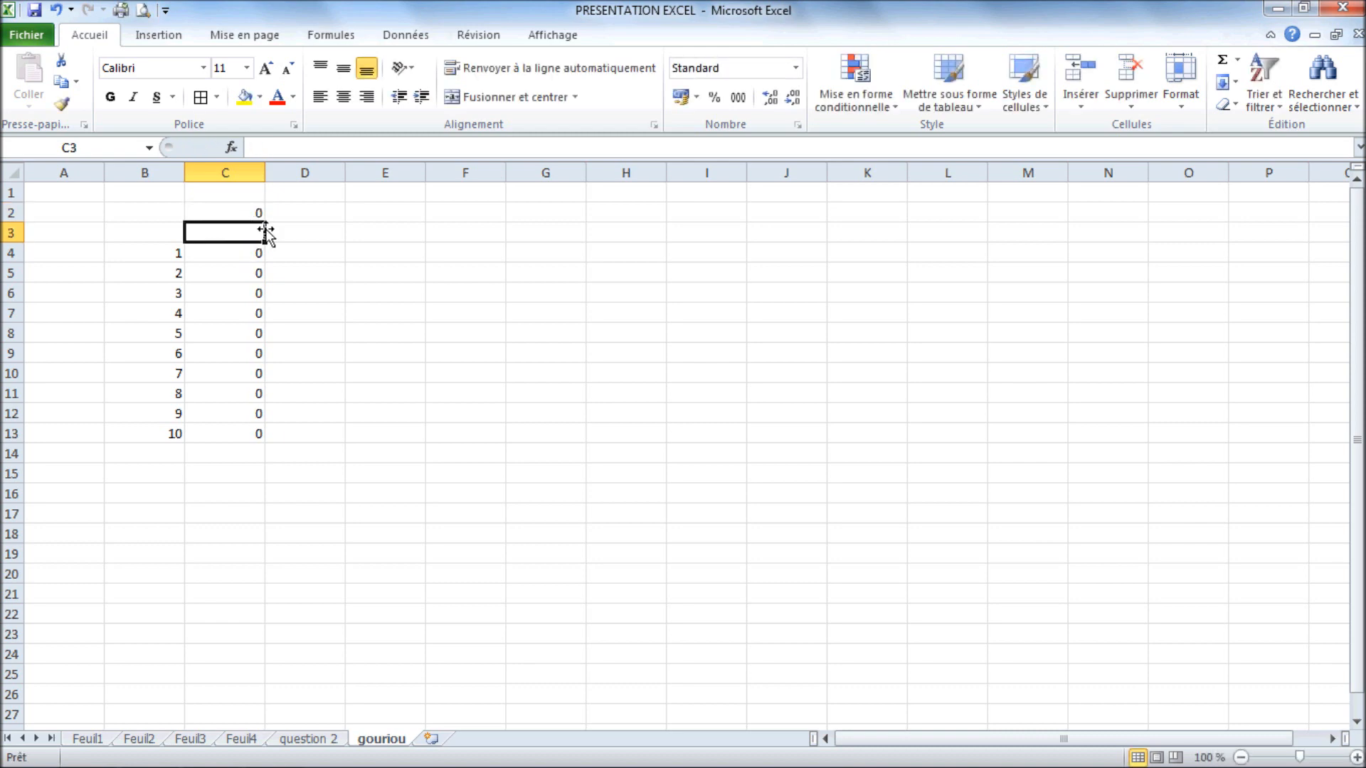
mouse_move(262, 765)
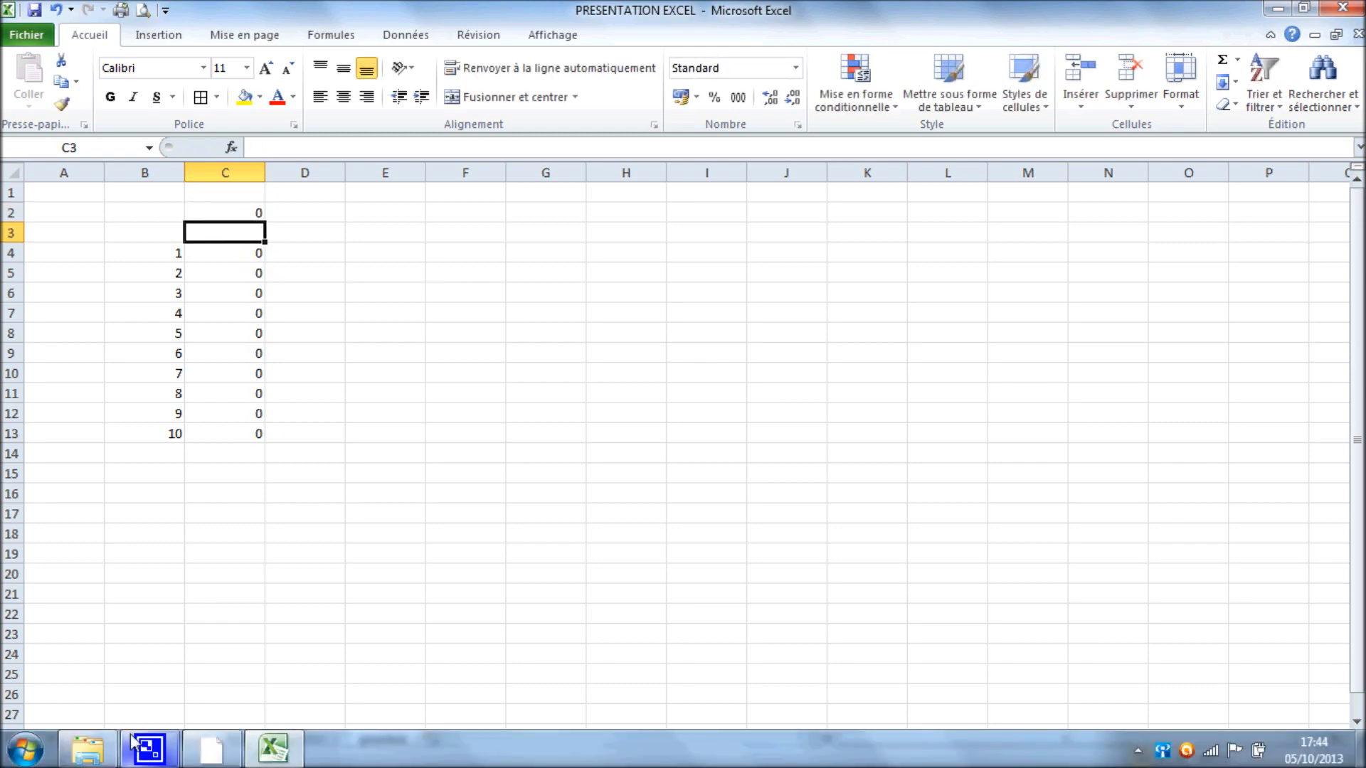
click(148, 748)
click(1130, 669)
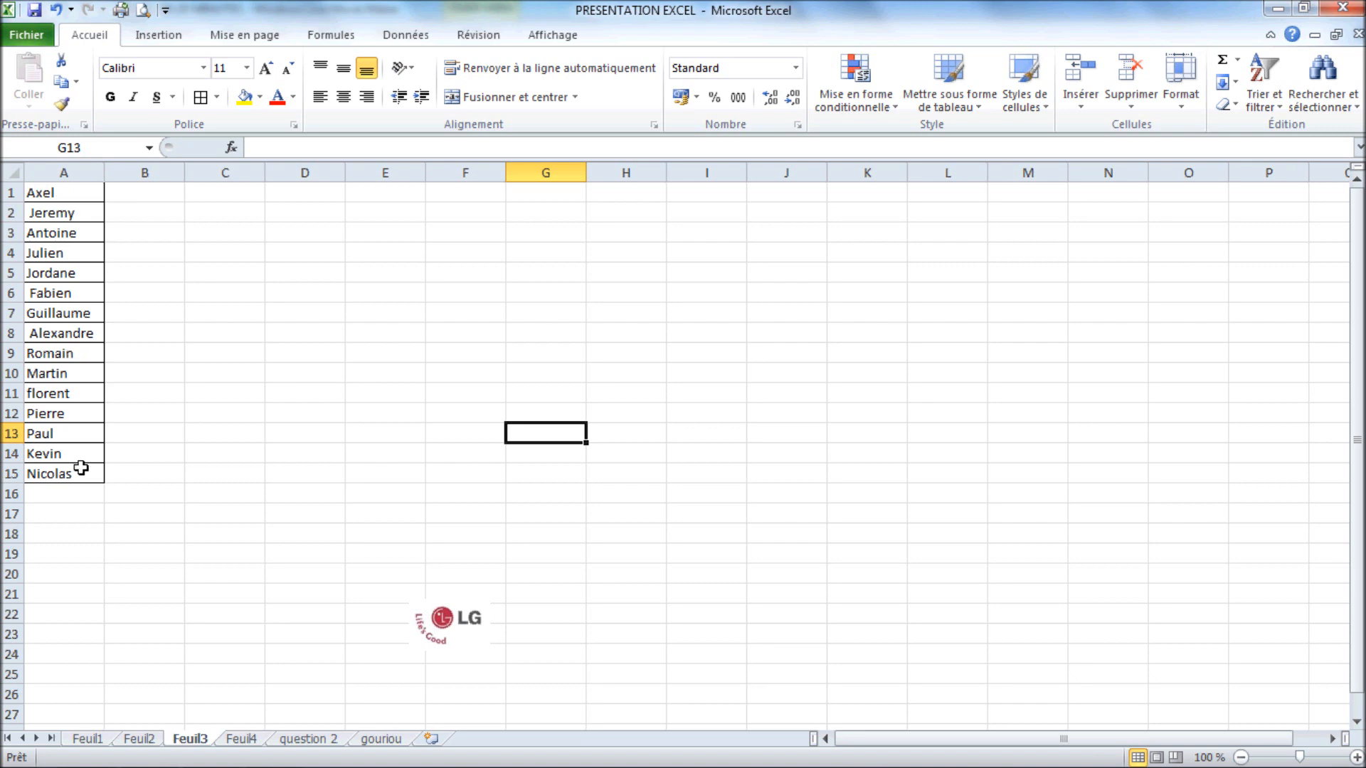
Insert a row above the list of first names in Feuil3 and enter the heading "Noms" in A1
click(31, 192)
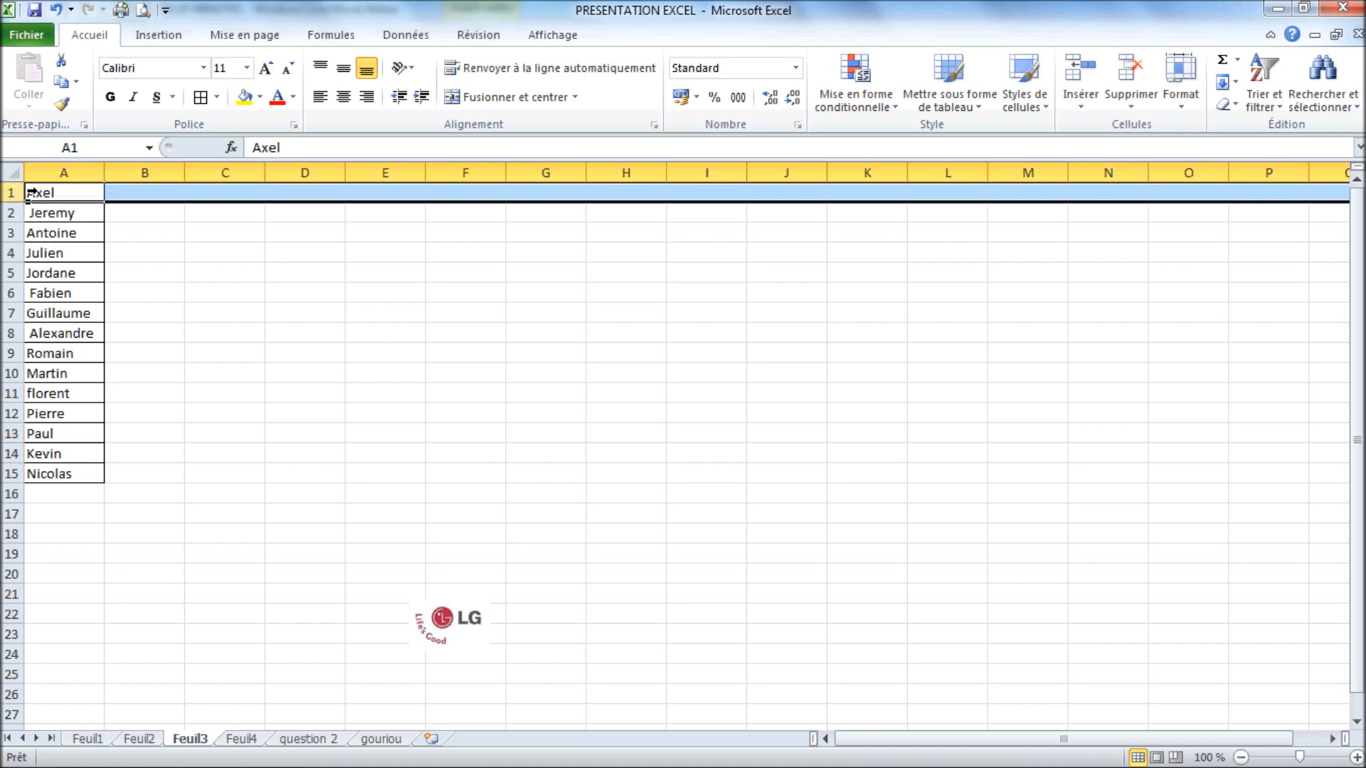
click(1095, 84)
click(52, 192)
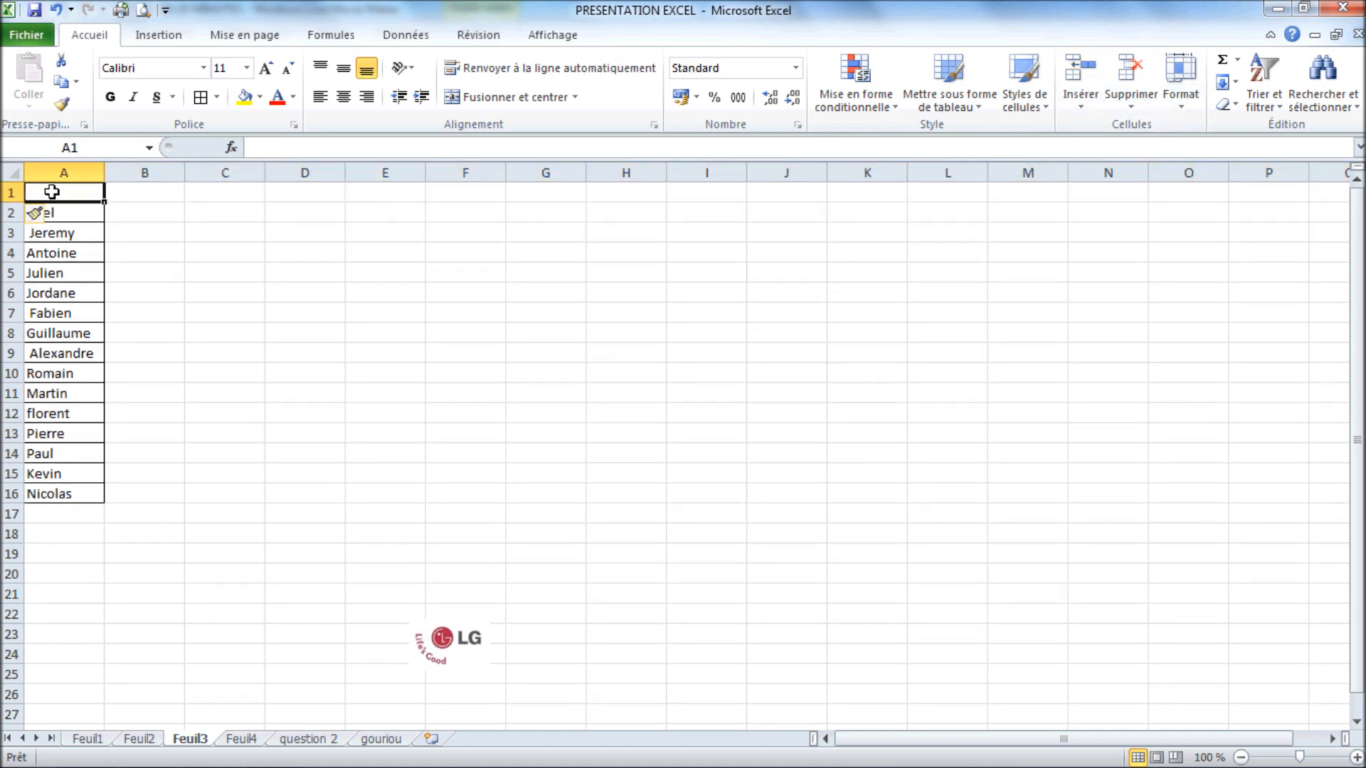
text(Noms)
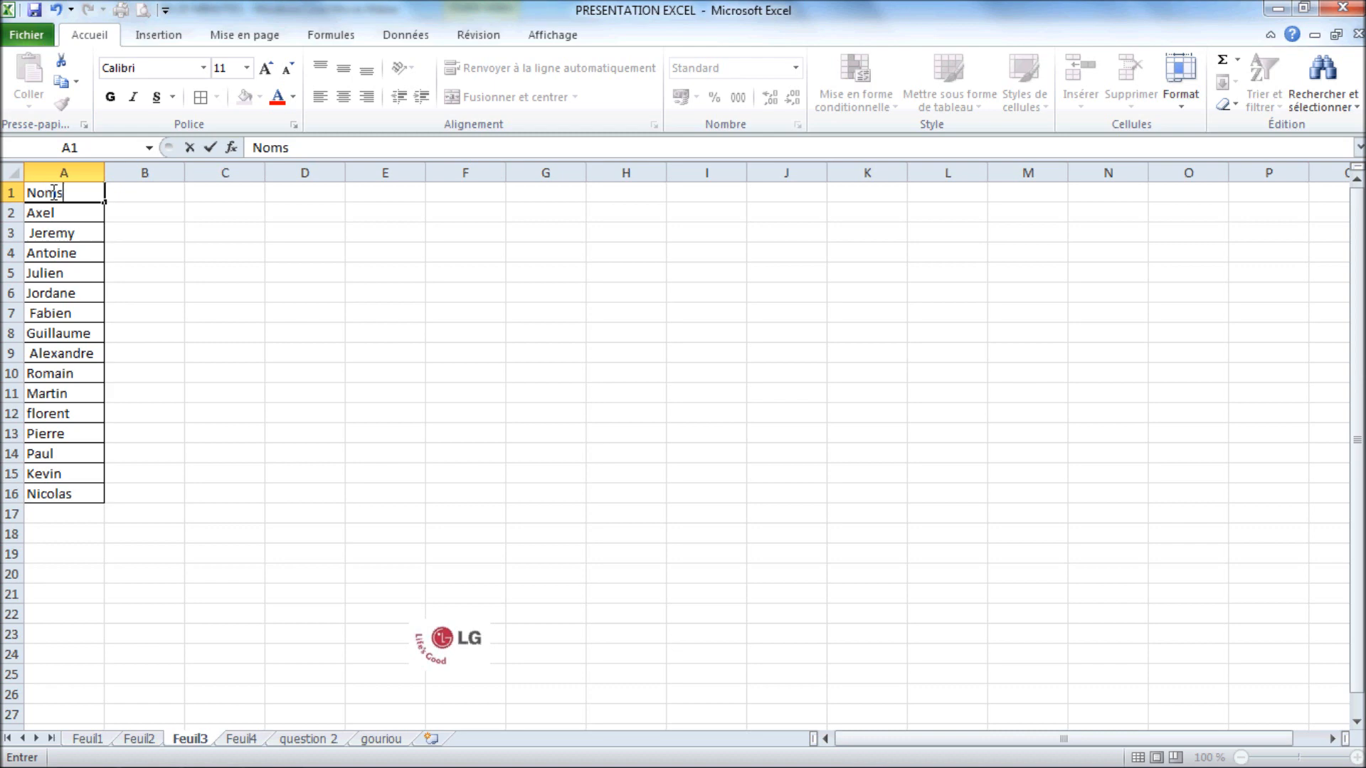
Enter "Devoir 1" in B1 and fill the heading series across to "Devoir 3" in D1
key(Tab)
text(D)
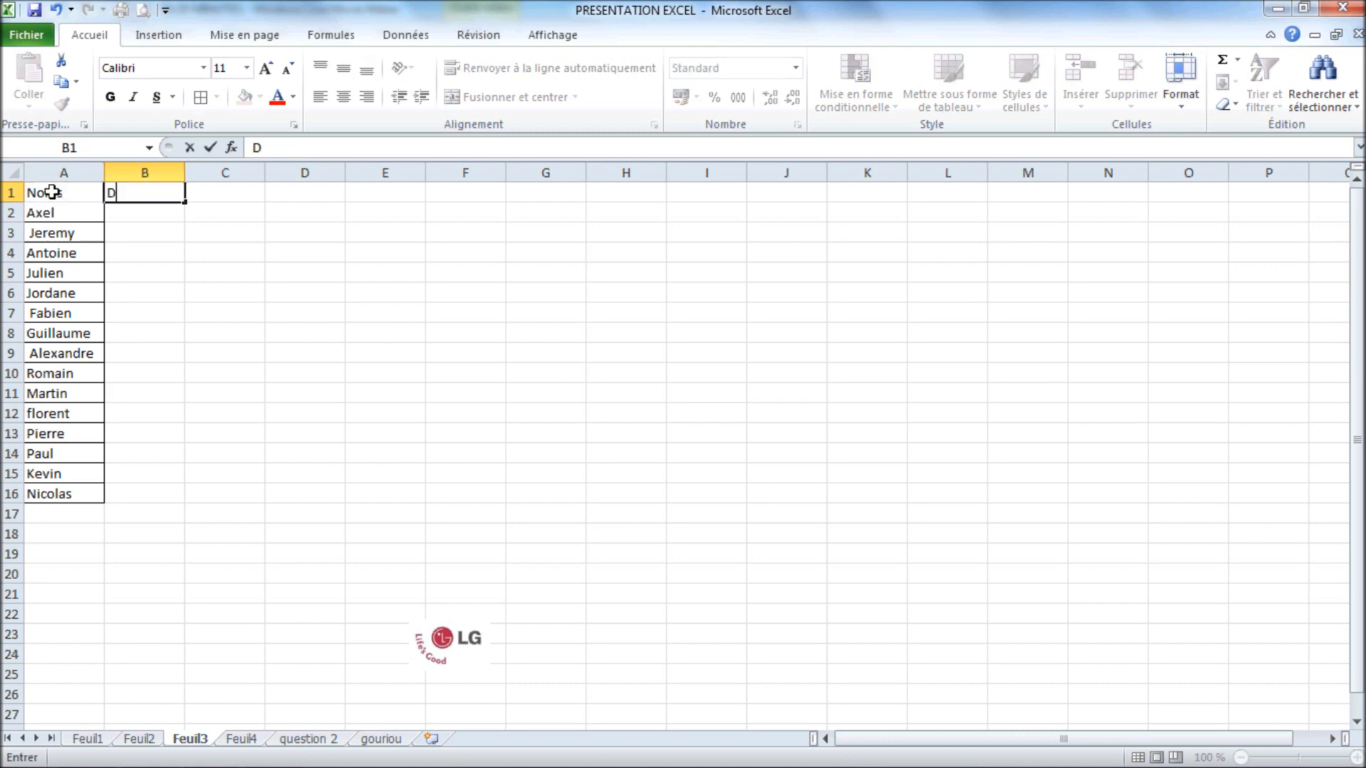
text(evoir 1)
key(Return)
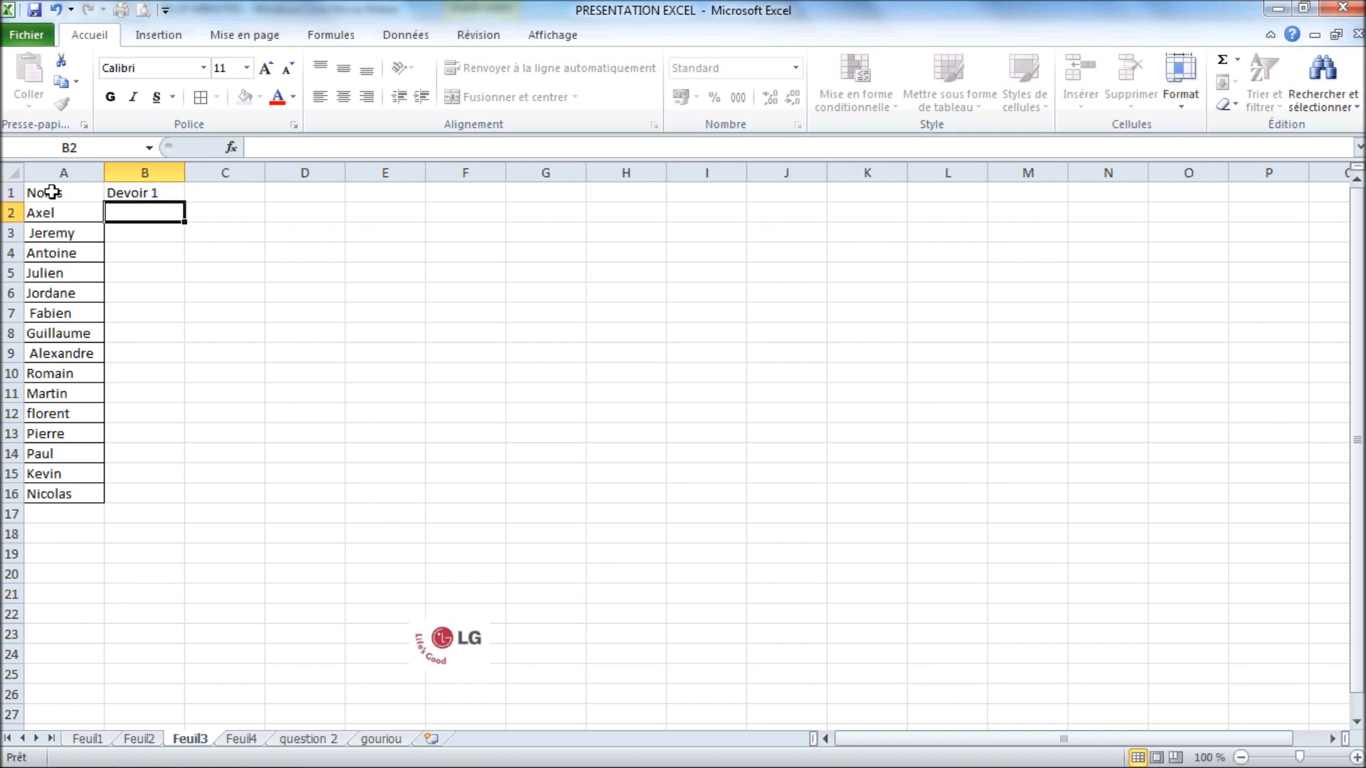
click(126, 193)
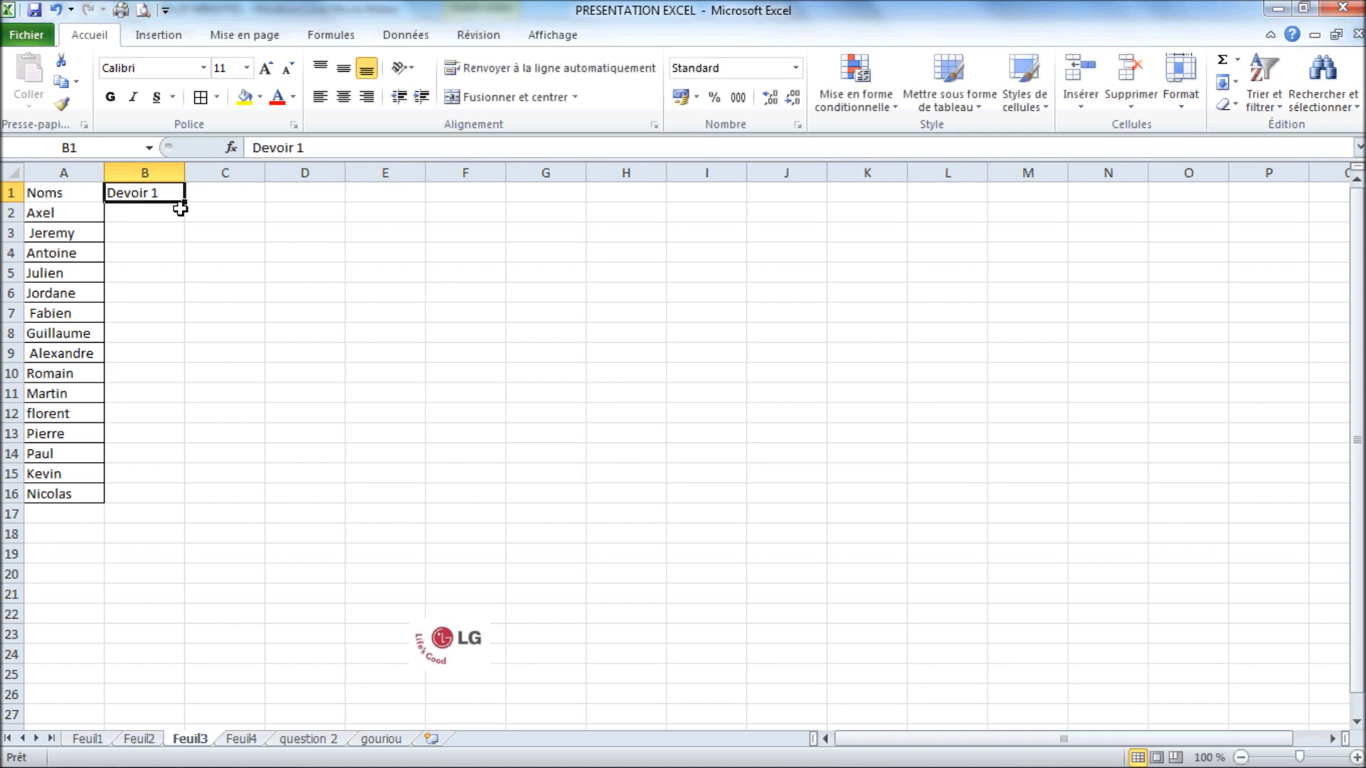
drag(184, 202, 347, 222)
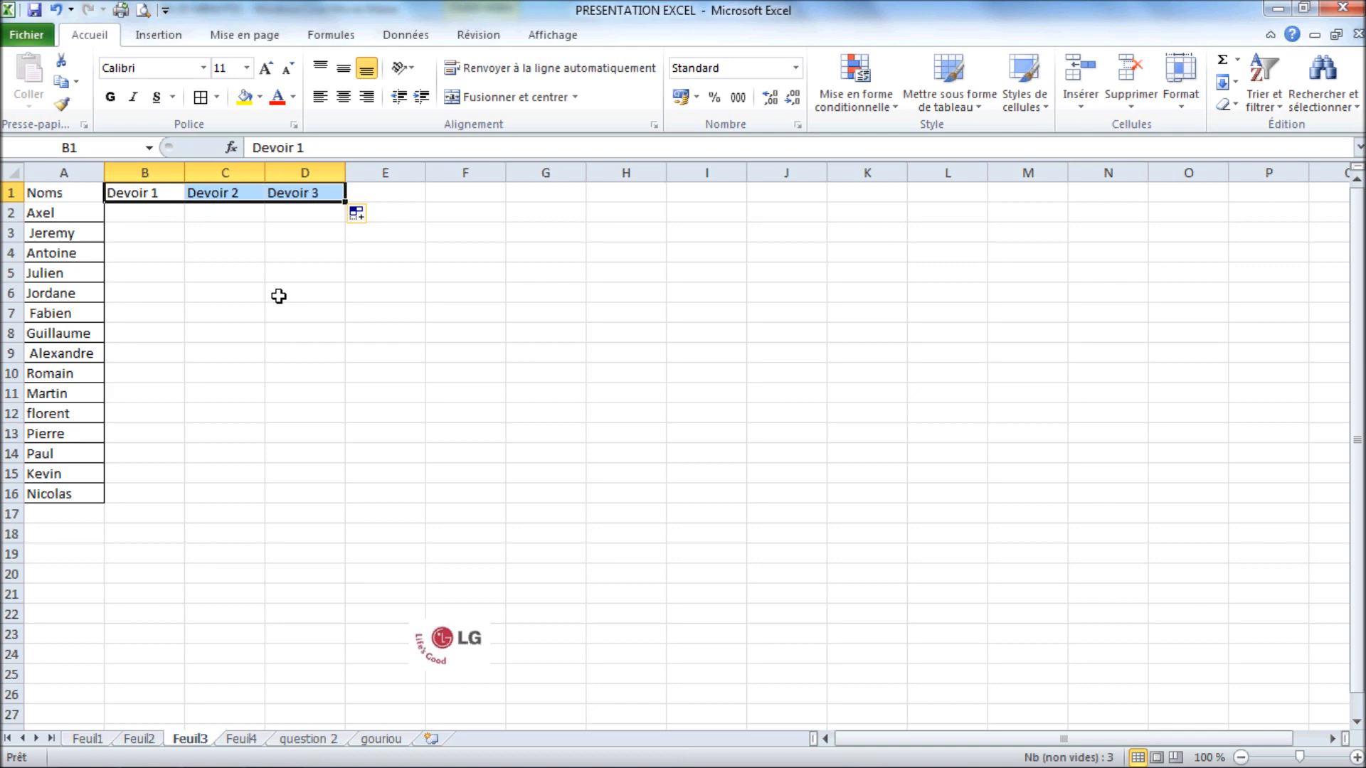
click(155, 214)
click(148, 233)
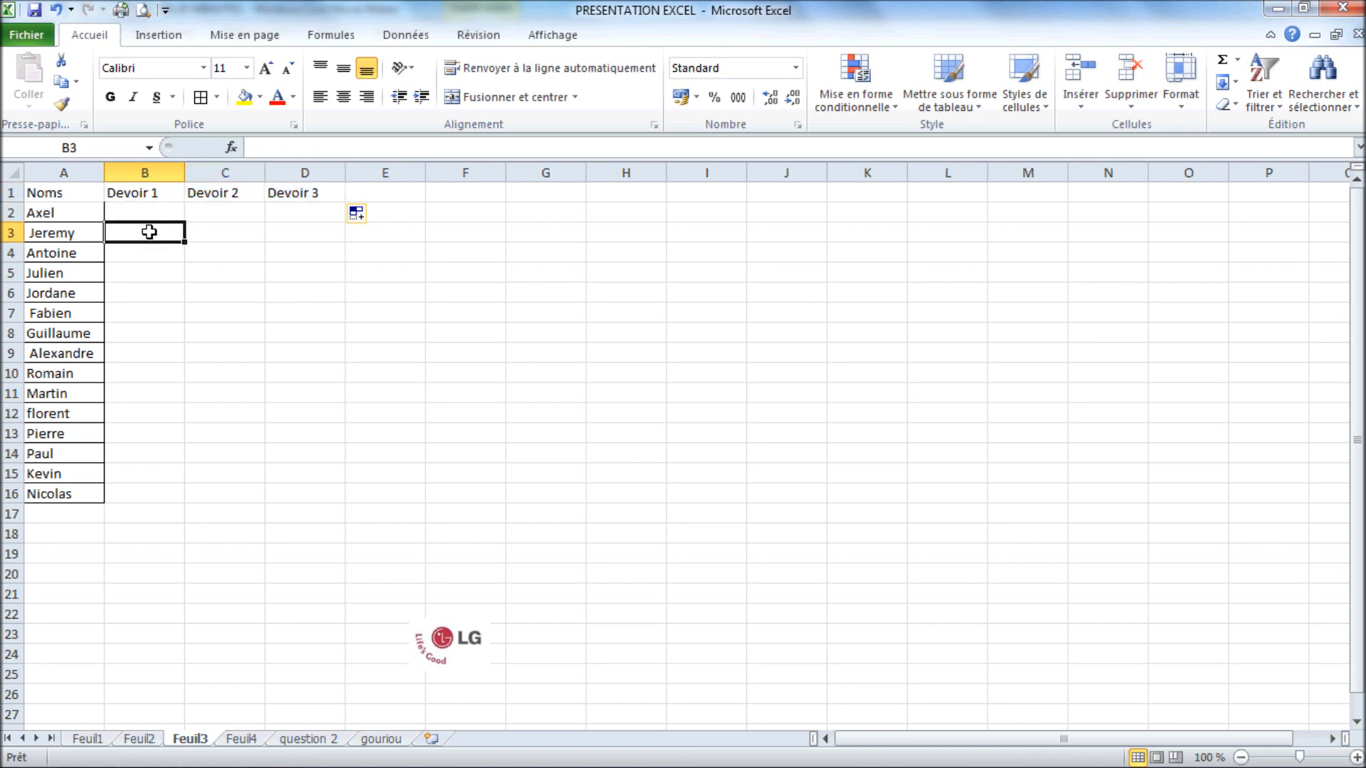
Switch to the Feuil2 sheet and review the Devoir 1 to Devoir 3 grades in rows 2 and 8
click(152, 255)
click(153, 277)
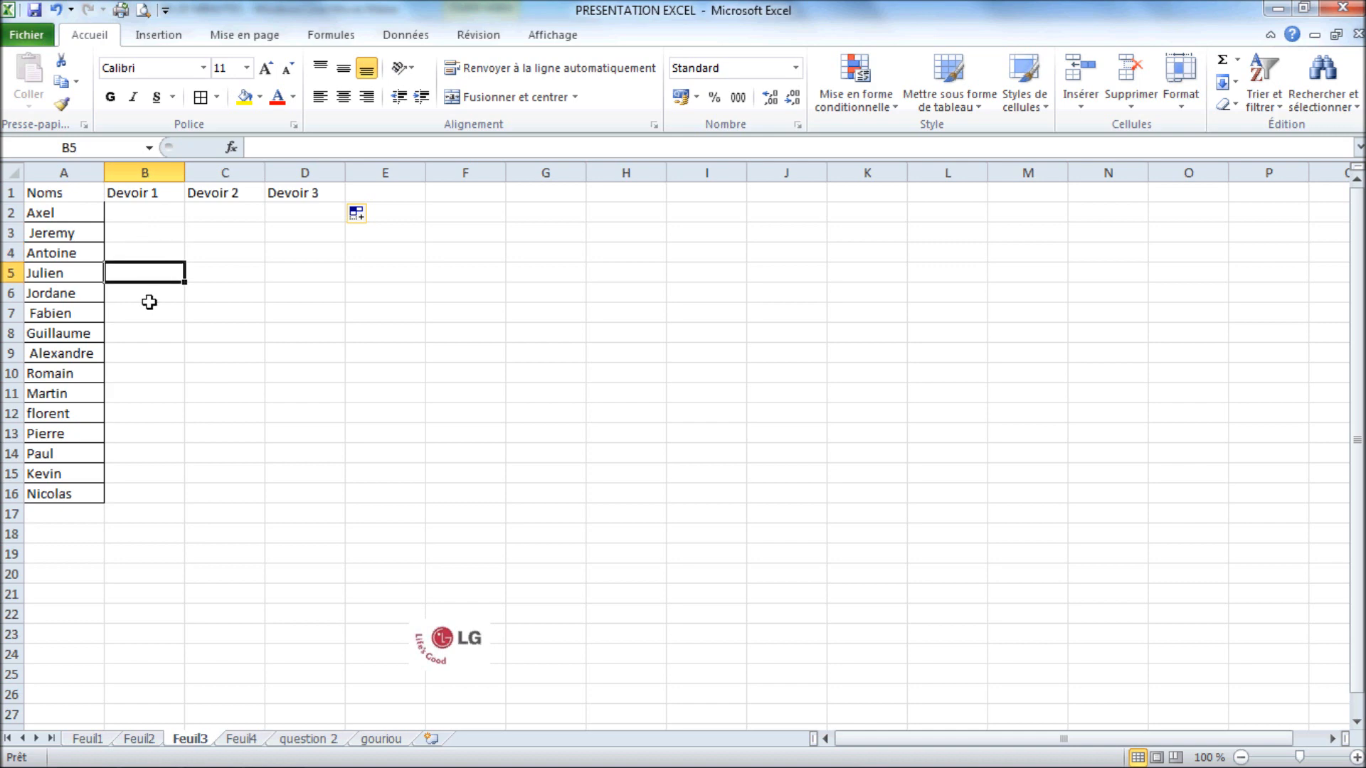
click(157, 740)
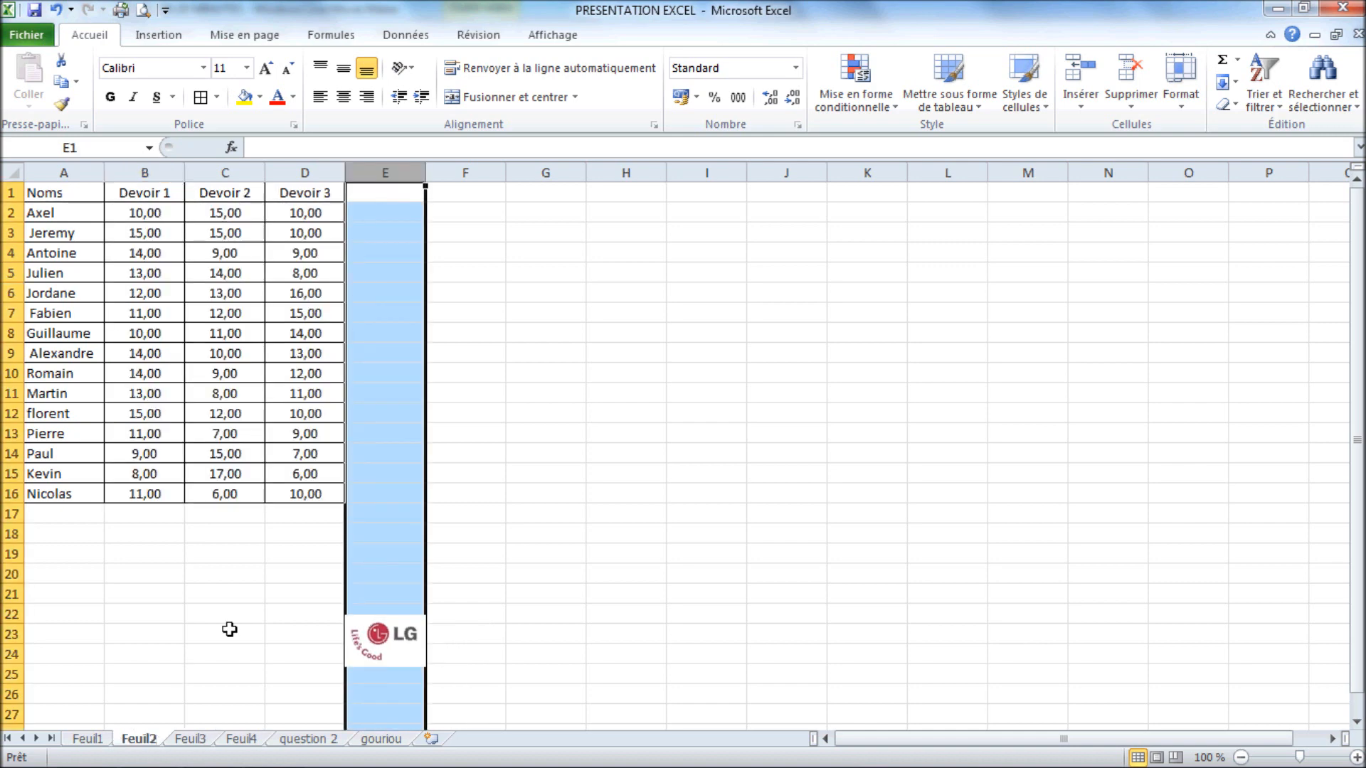
click(284, 559)
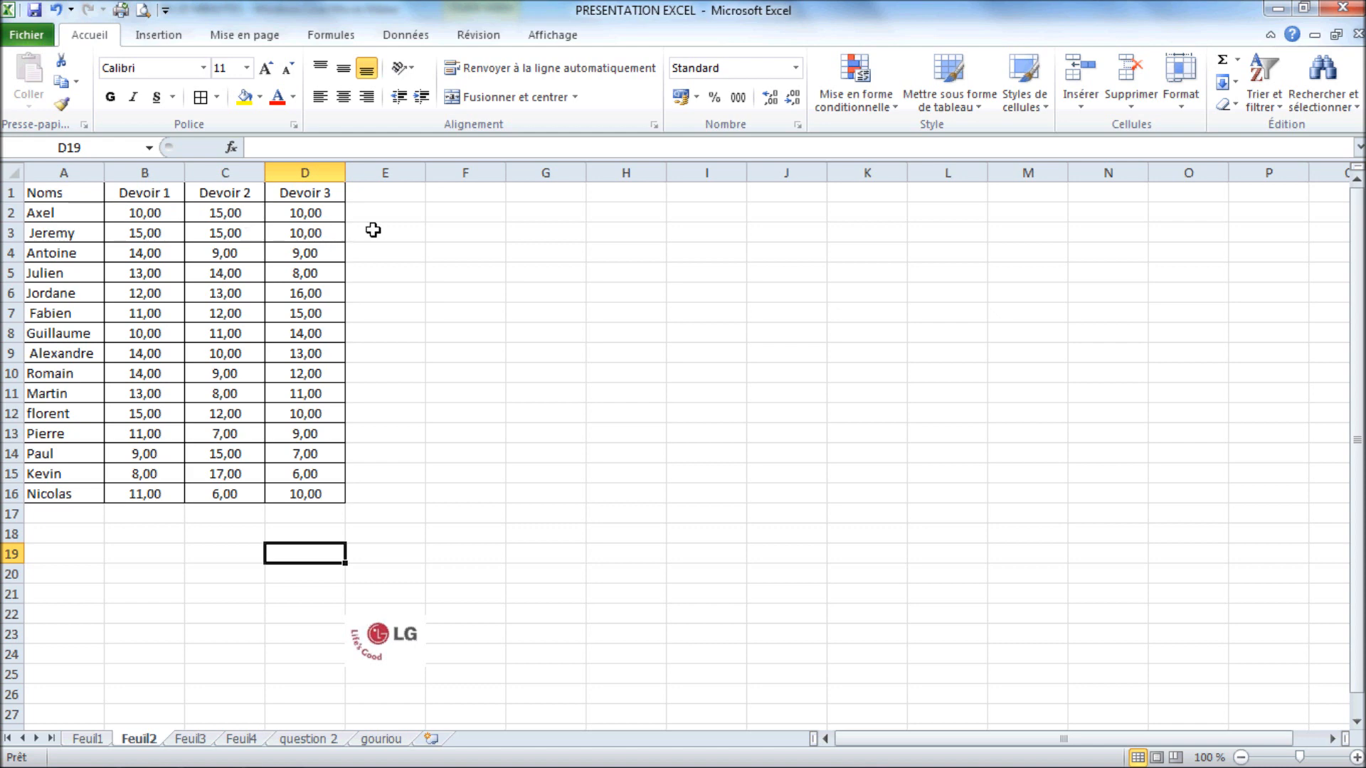
click(150, 218)
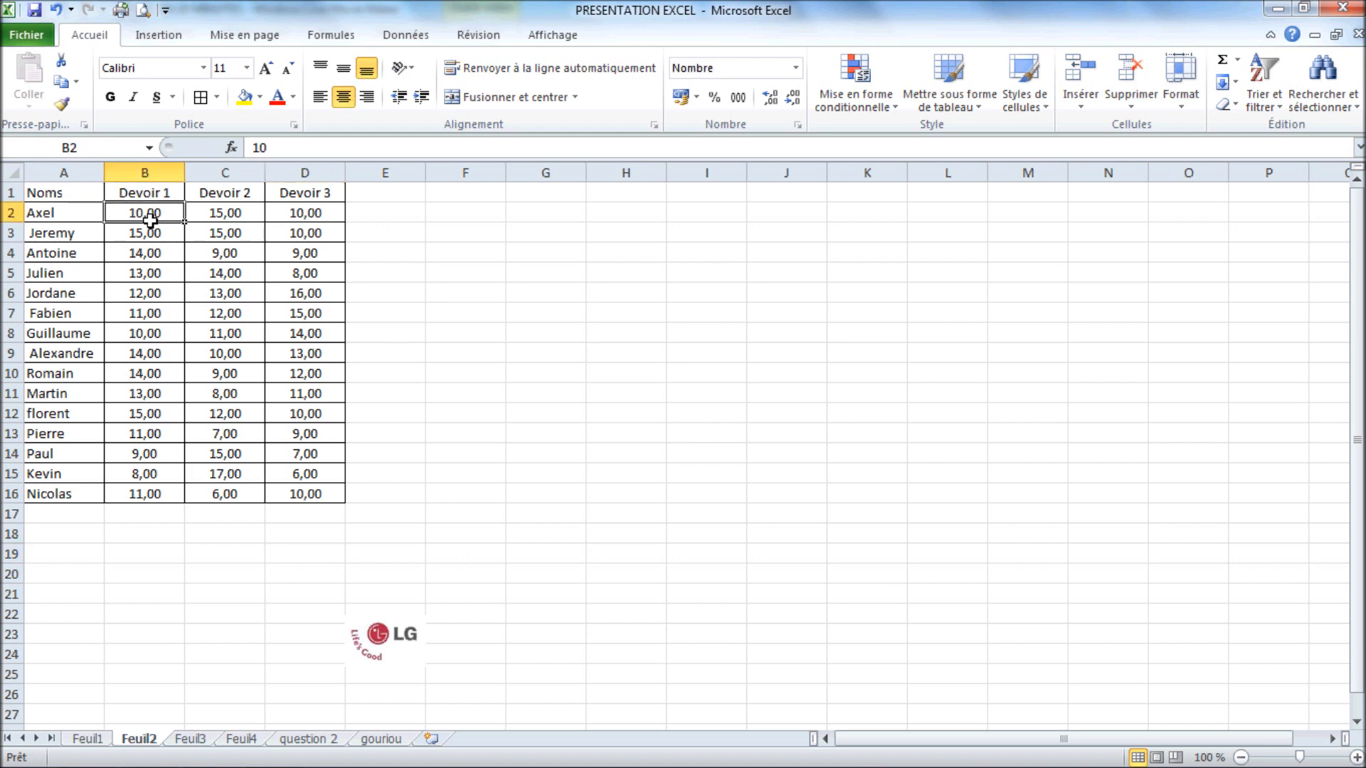
click(223, 217)
click(302, 215)
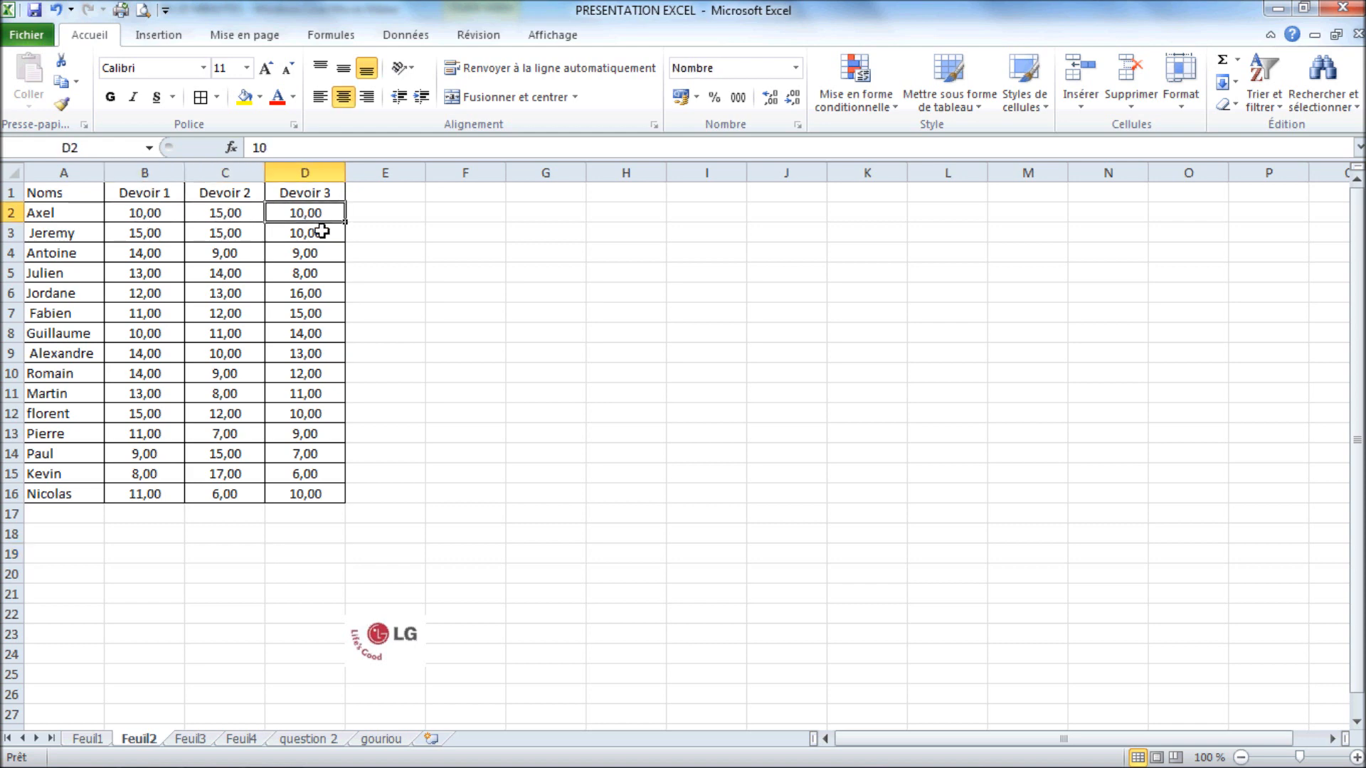
click(137, 332)
click(226, 337)
click(313, 336)
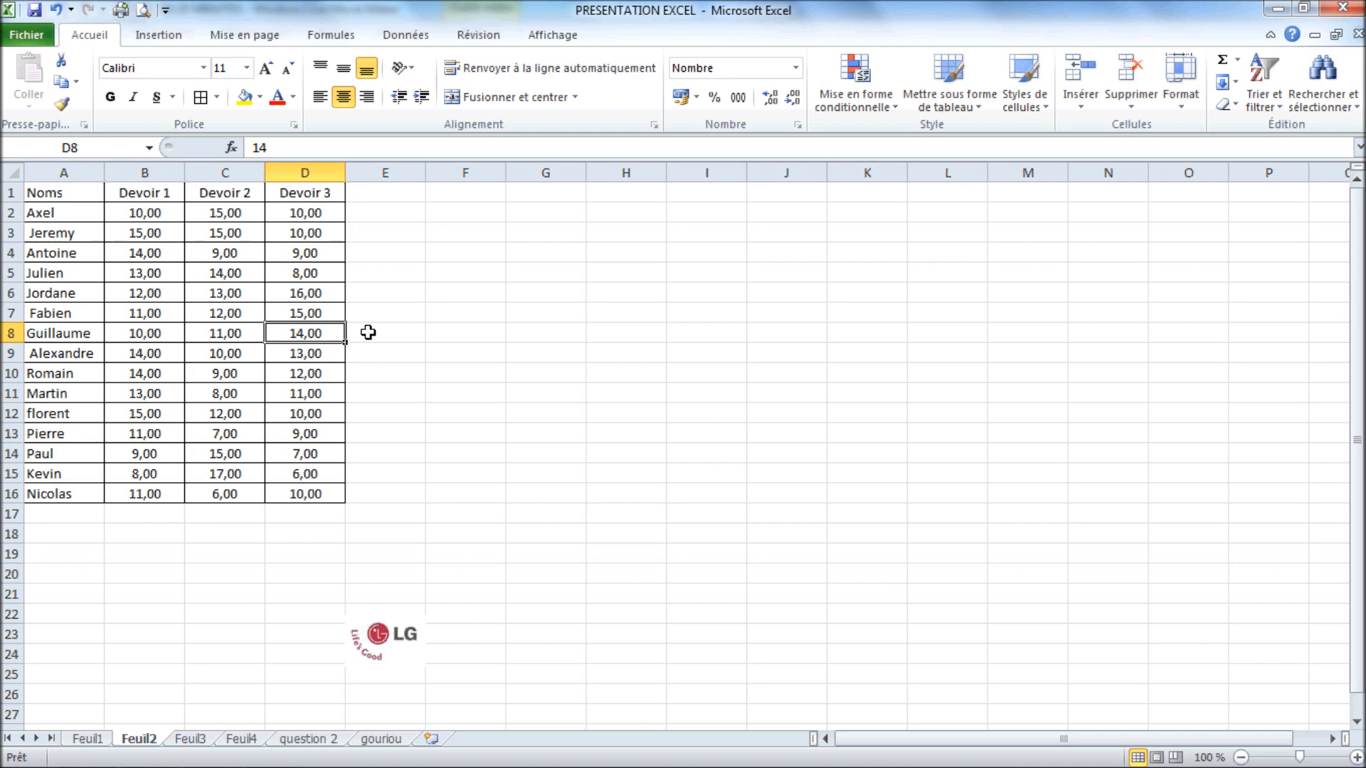
Enter the formula =MOYENNE(B2:D2) in E2 to average the first student's three grades
click(386, 215)
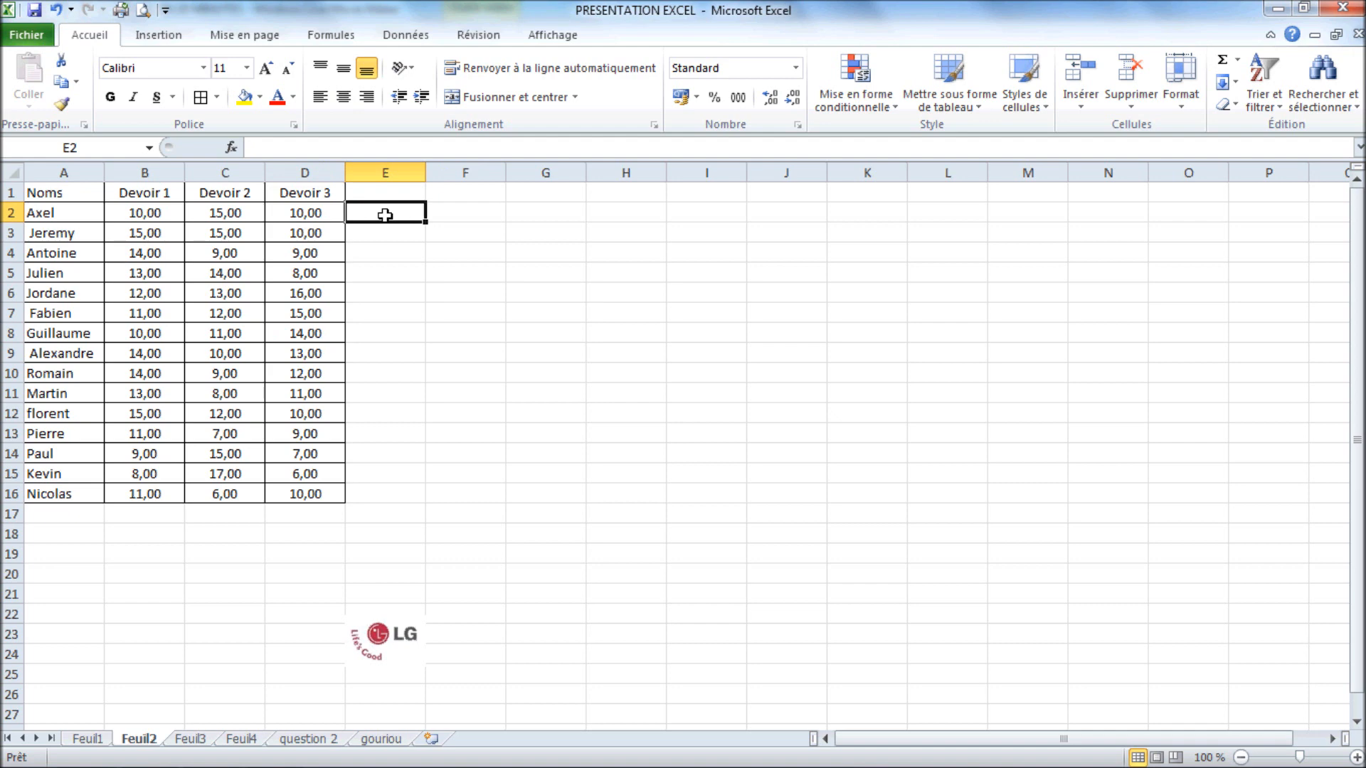
text(=mo)
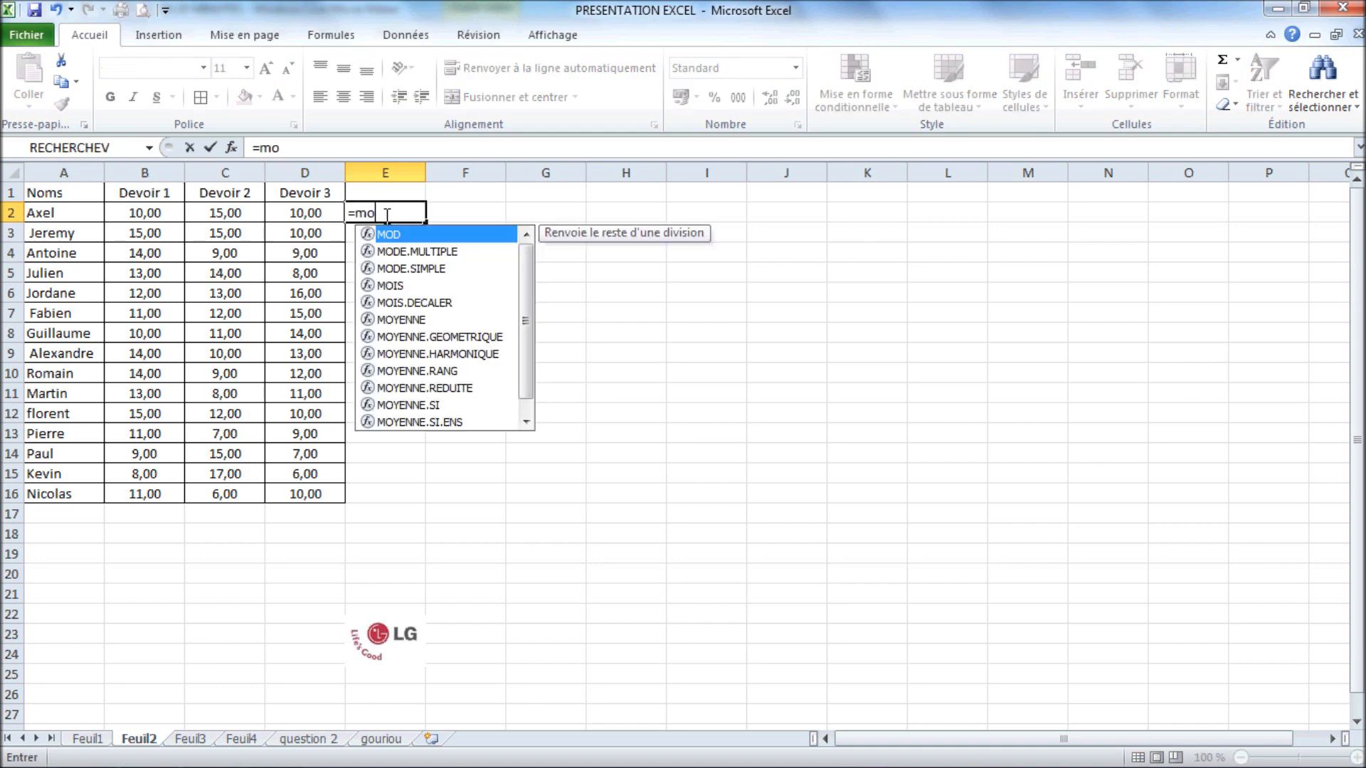
double_click(386, 320)
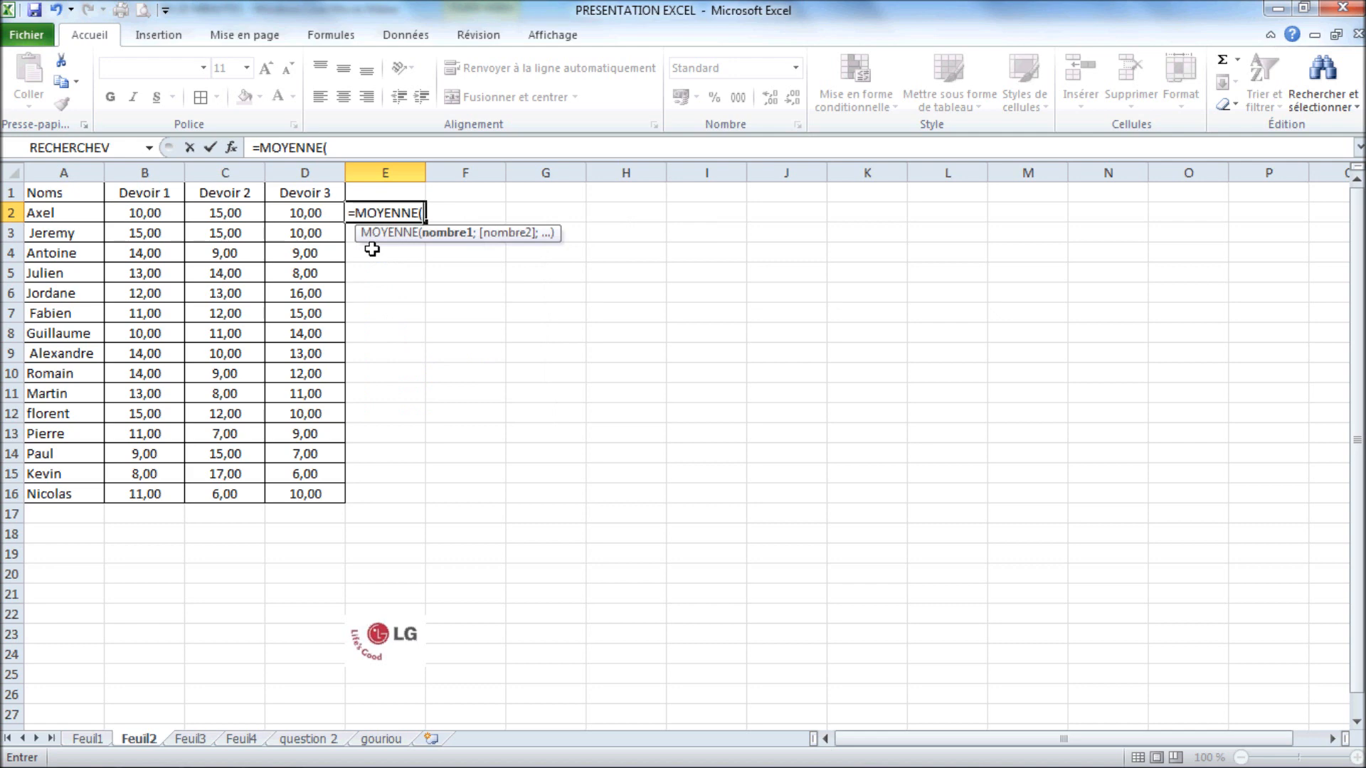
drag(168, 213, 305, 209)
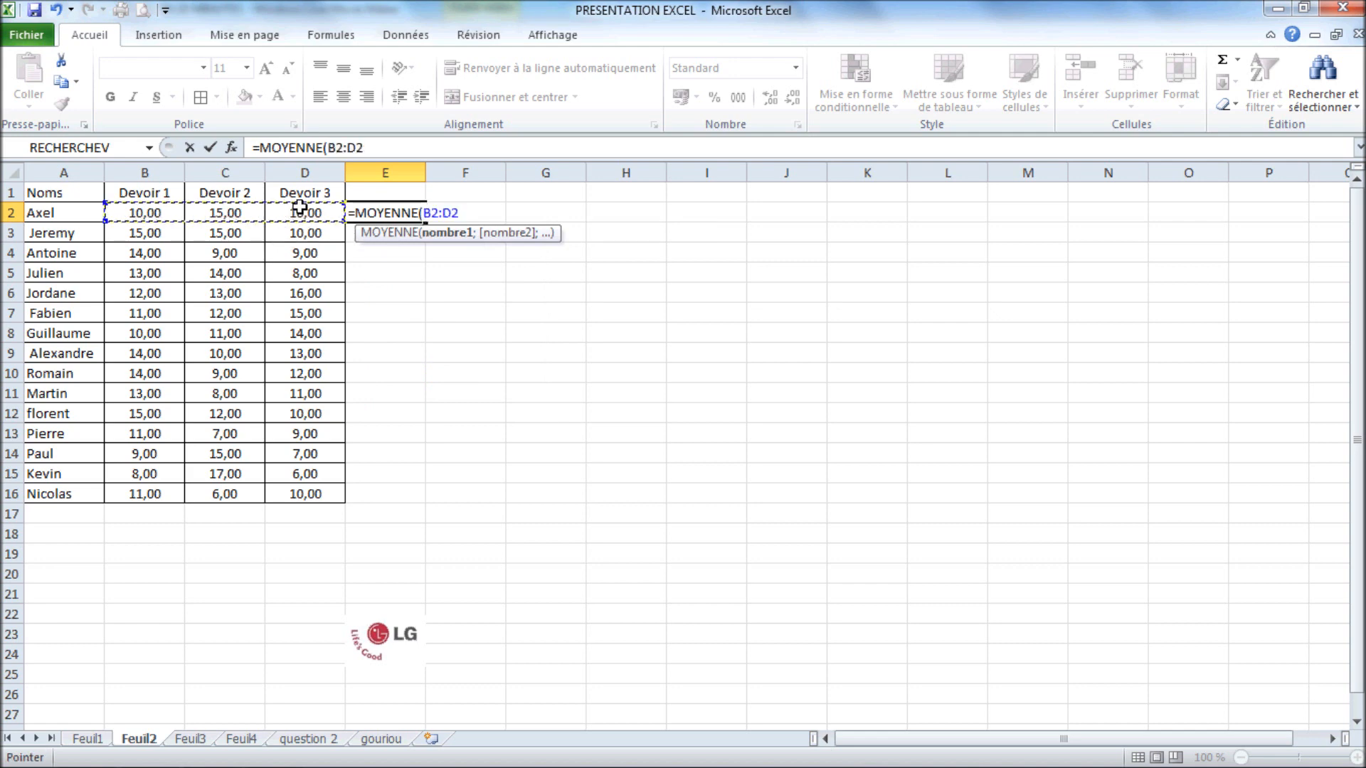
text())
key(Return)
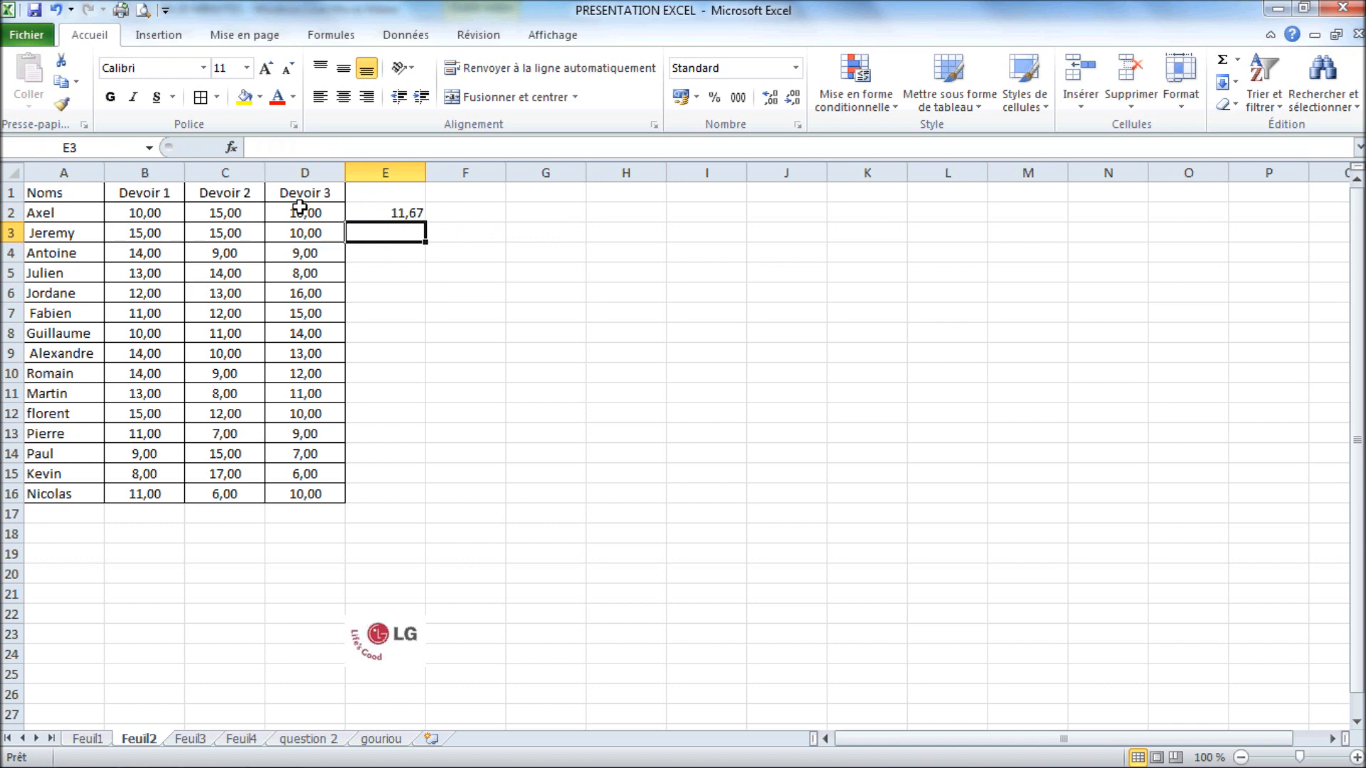
Fill the average formula from E2 down to E16 and display the averages with one decimal place
click(398, 215)
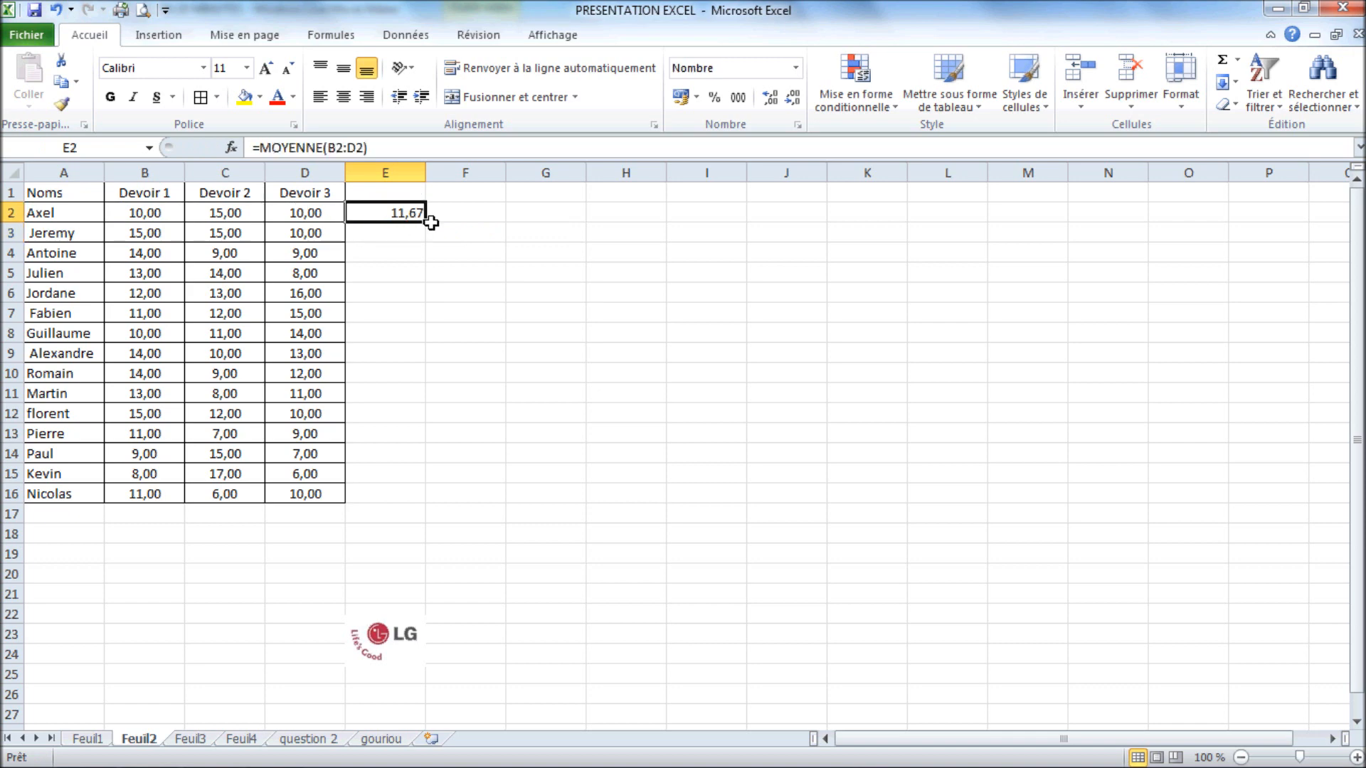
drag(431, 223, 402, 508)
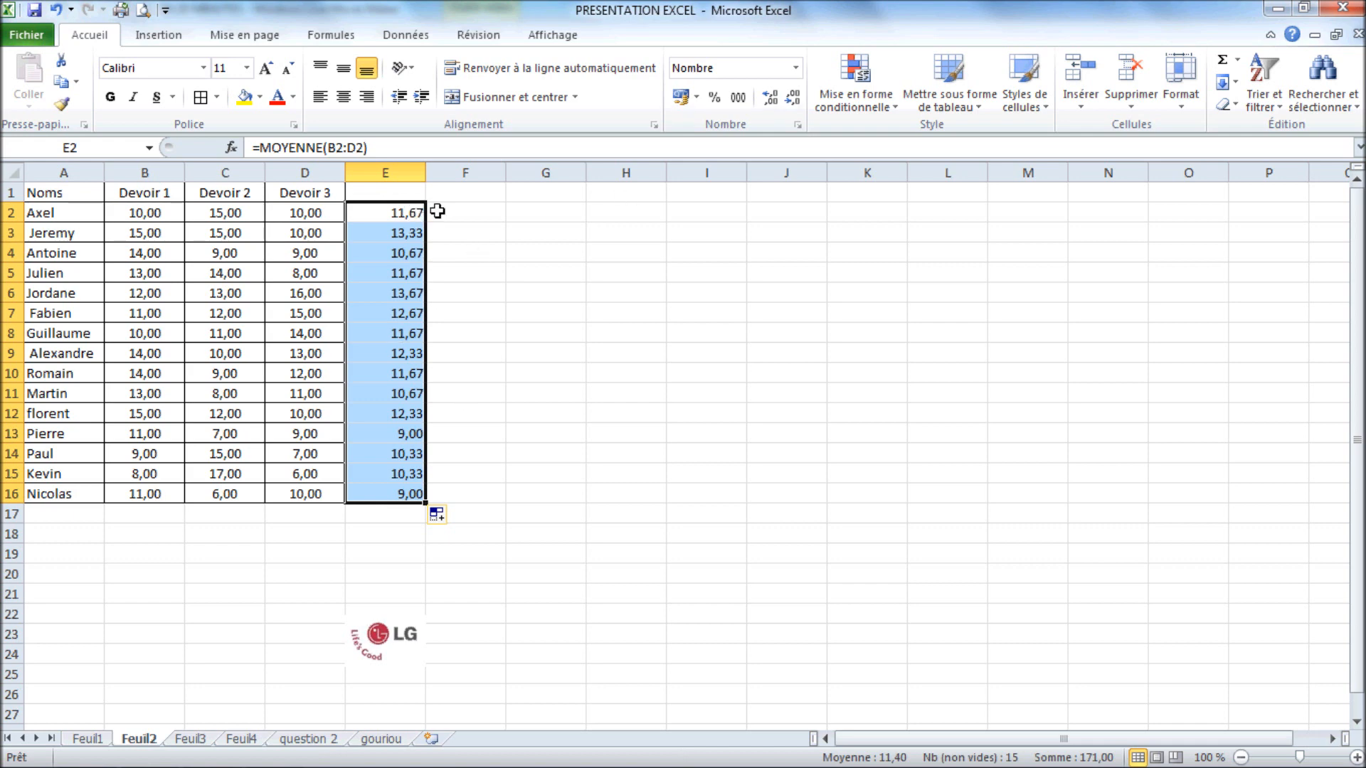
click(776, 101)
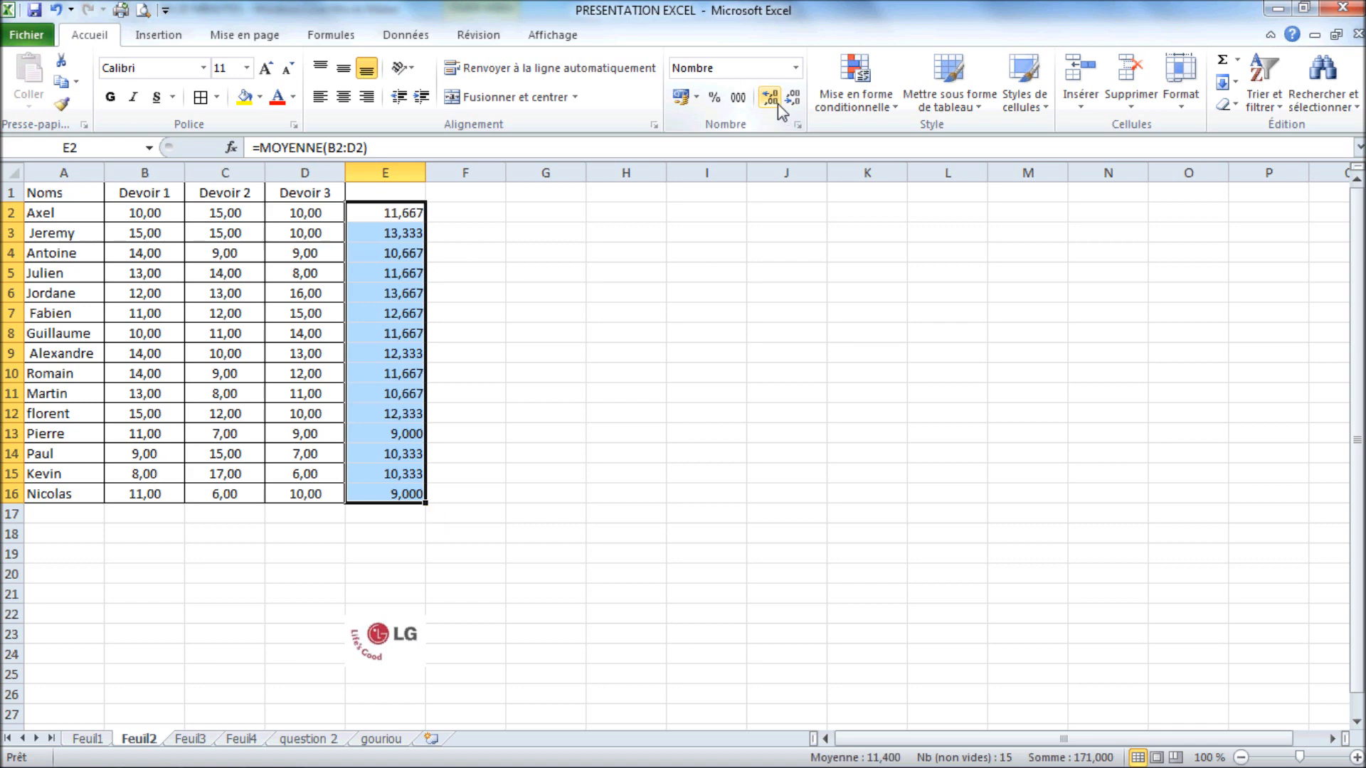
click(796, 100)
click(795, 100)
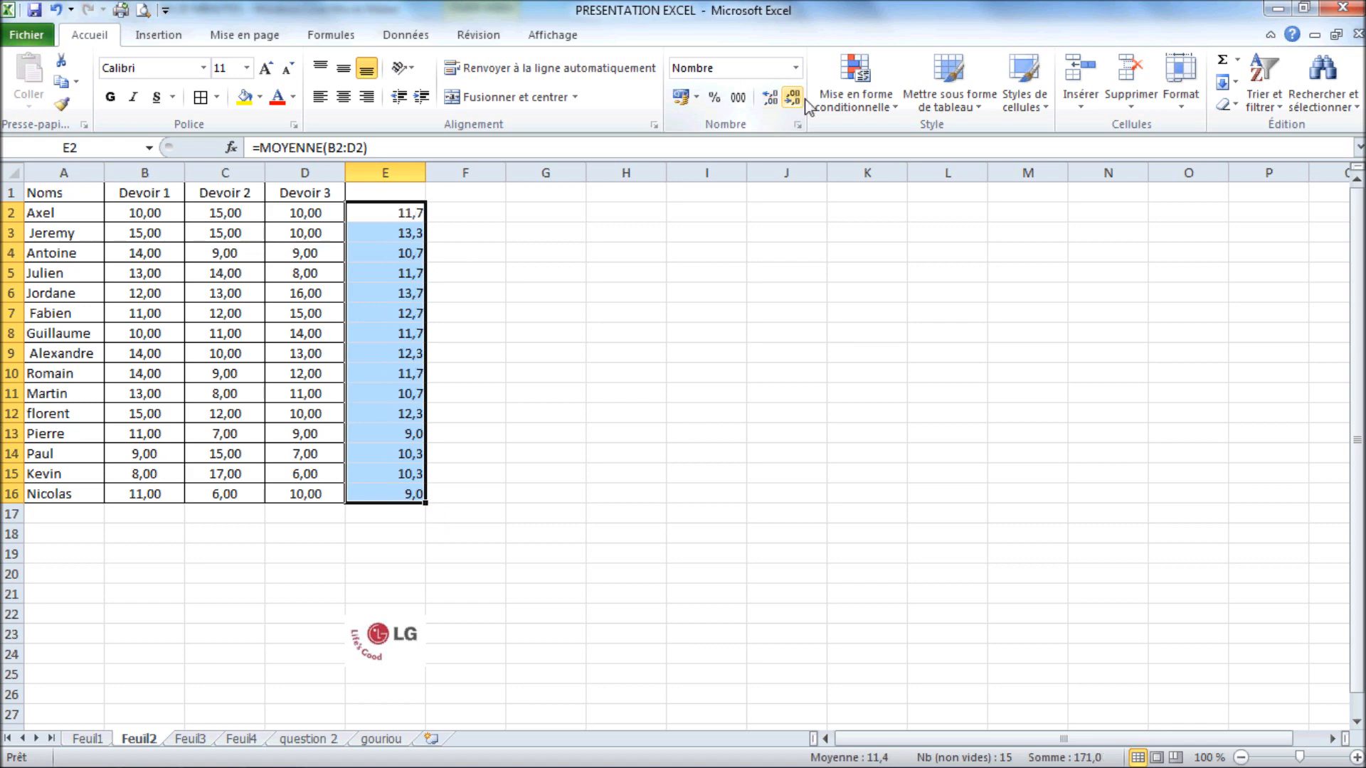
Apply all borders to the averages in E2:E16
click(455, 251)
drag(404, 211, 404, 491)
click(199, 97)
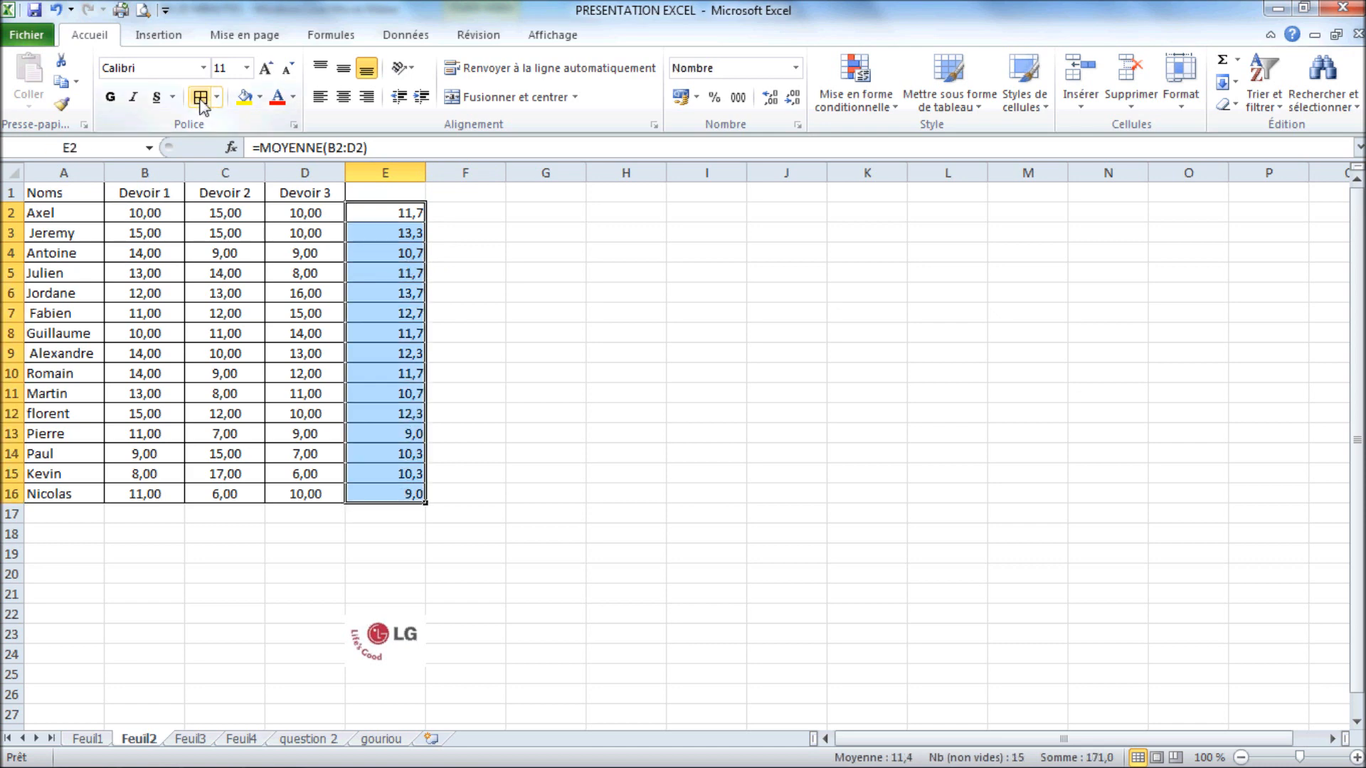
click(162, 199)
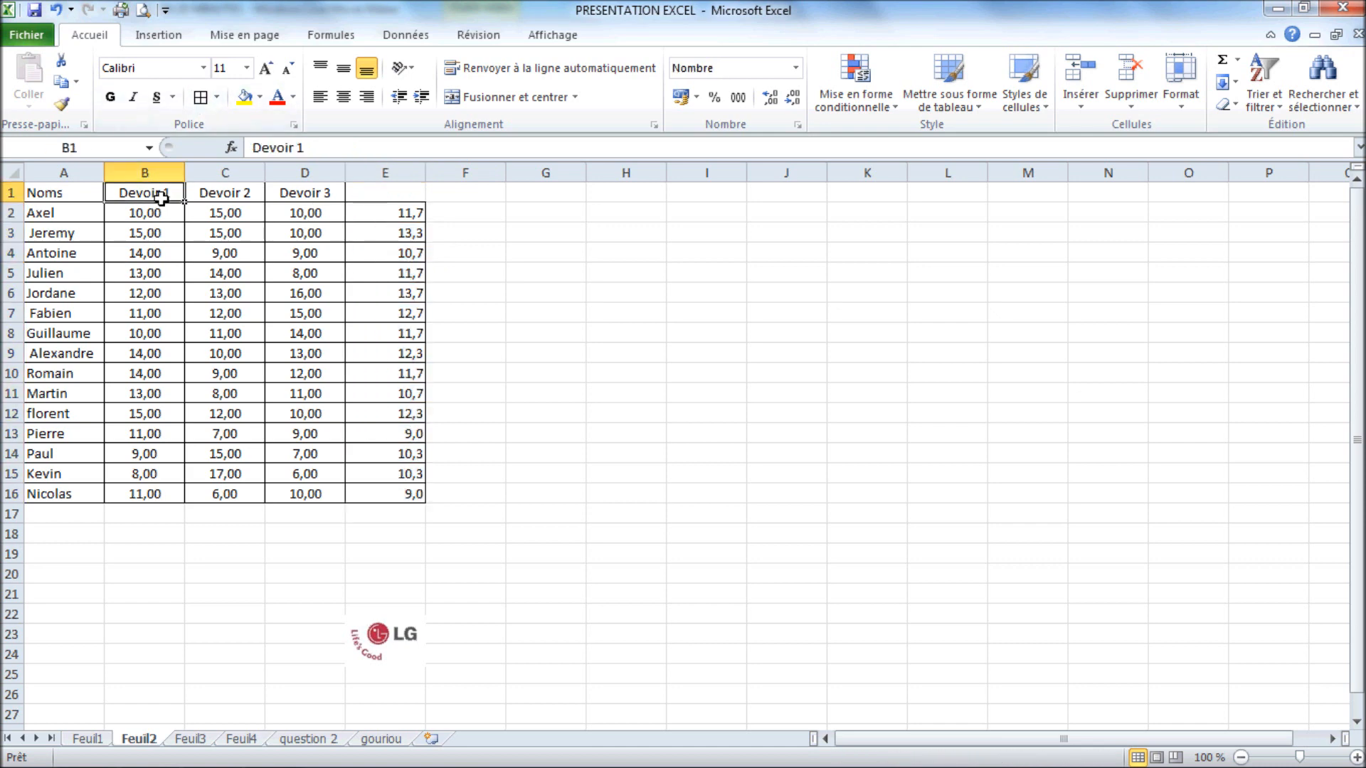
click(250, 199)
click(299, 199)
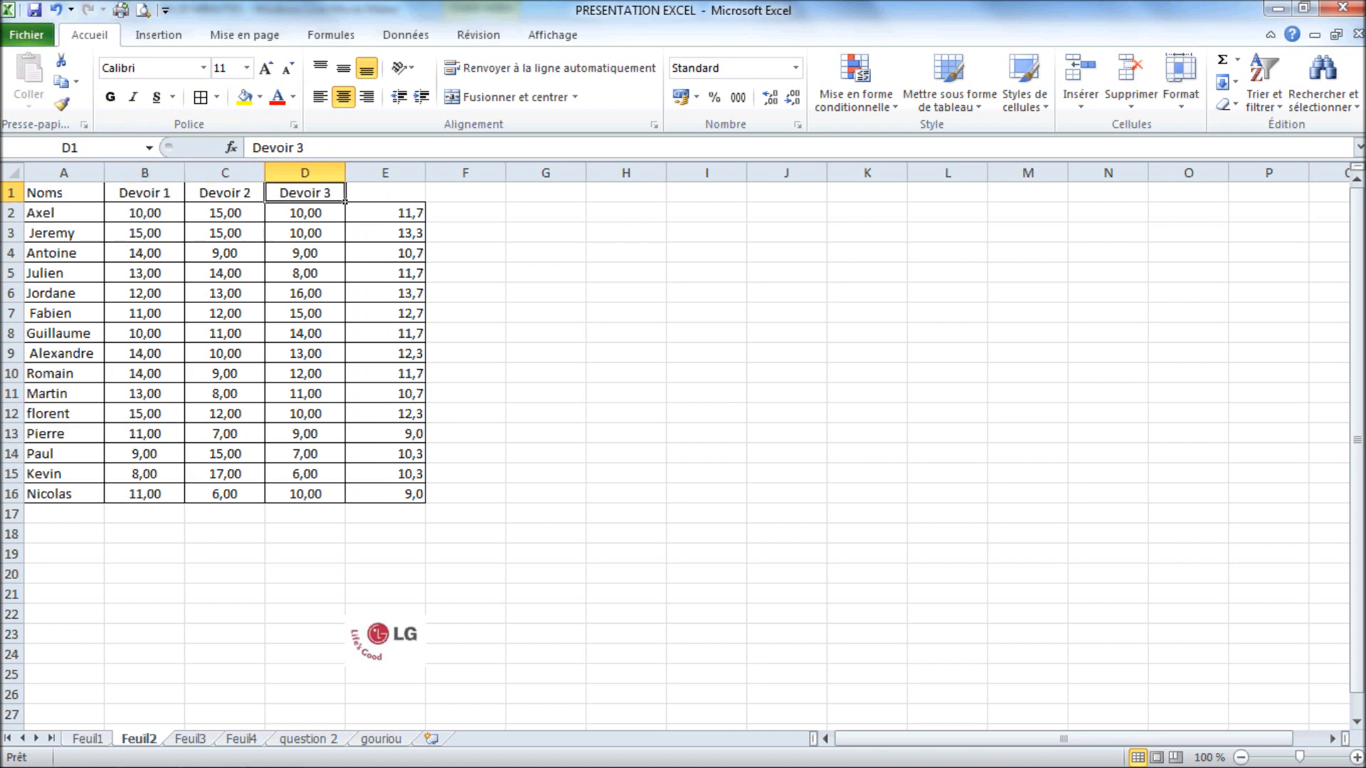
mouse_move(283, 766)
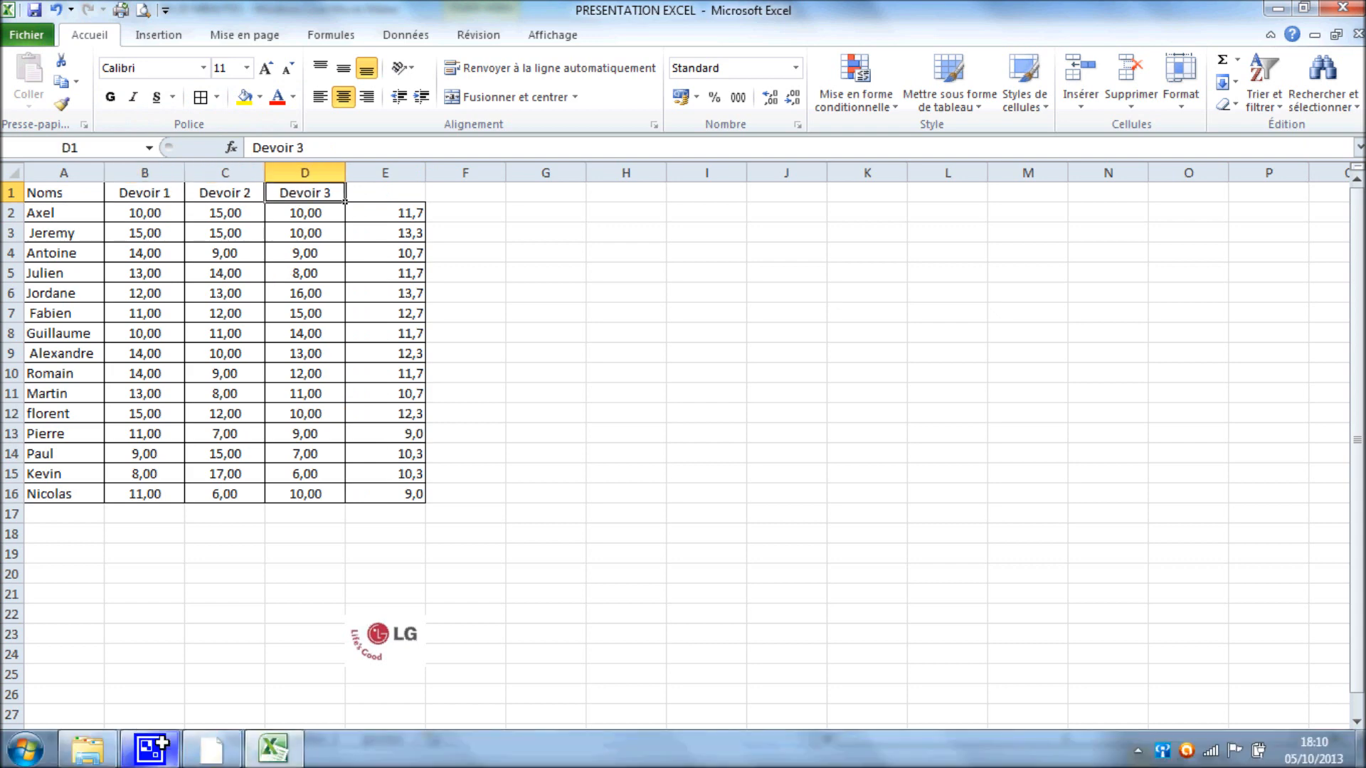
click(162, 744)
click(1118, 651)
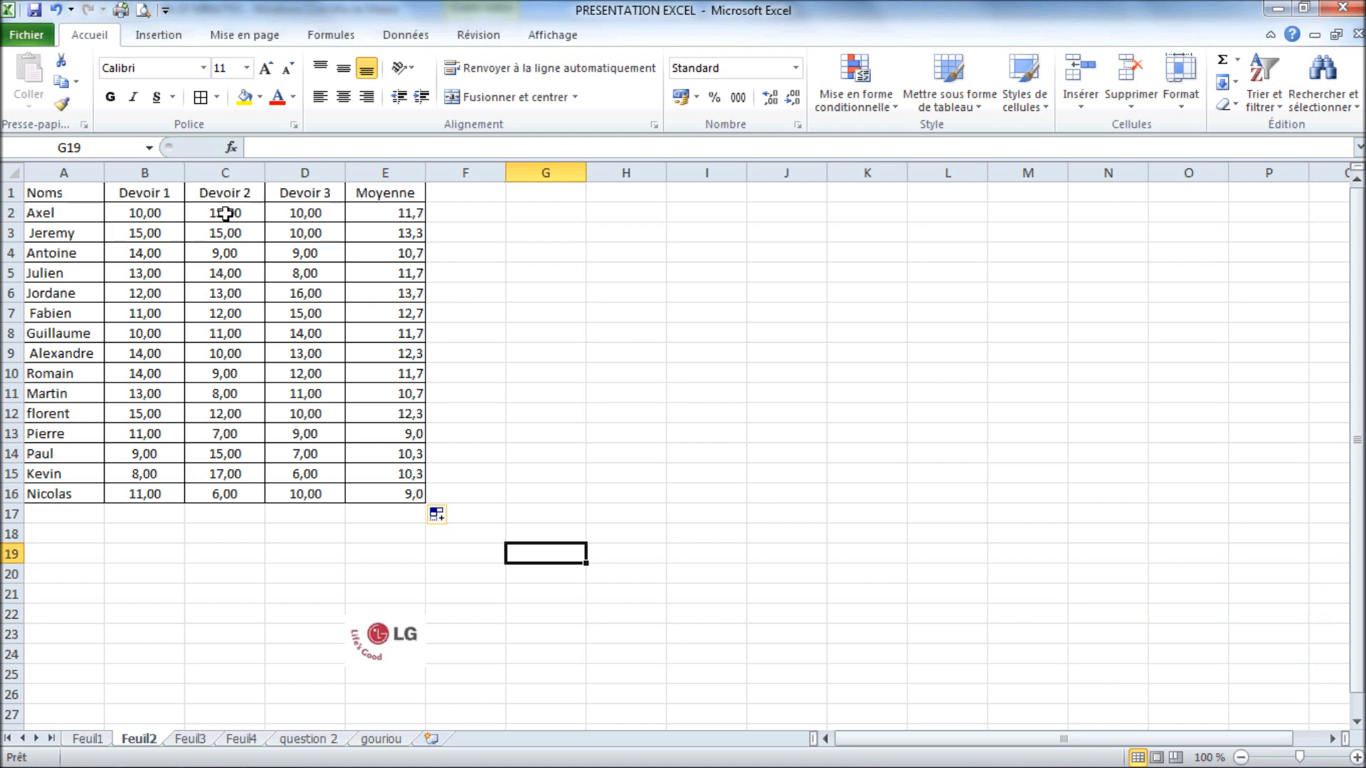
click(158, 213)
click(214, 213)
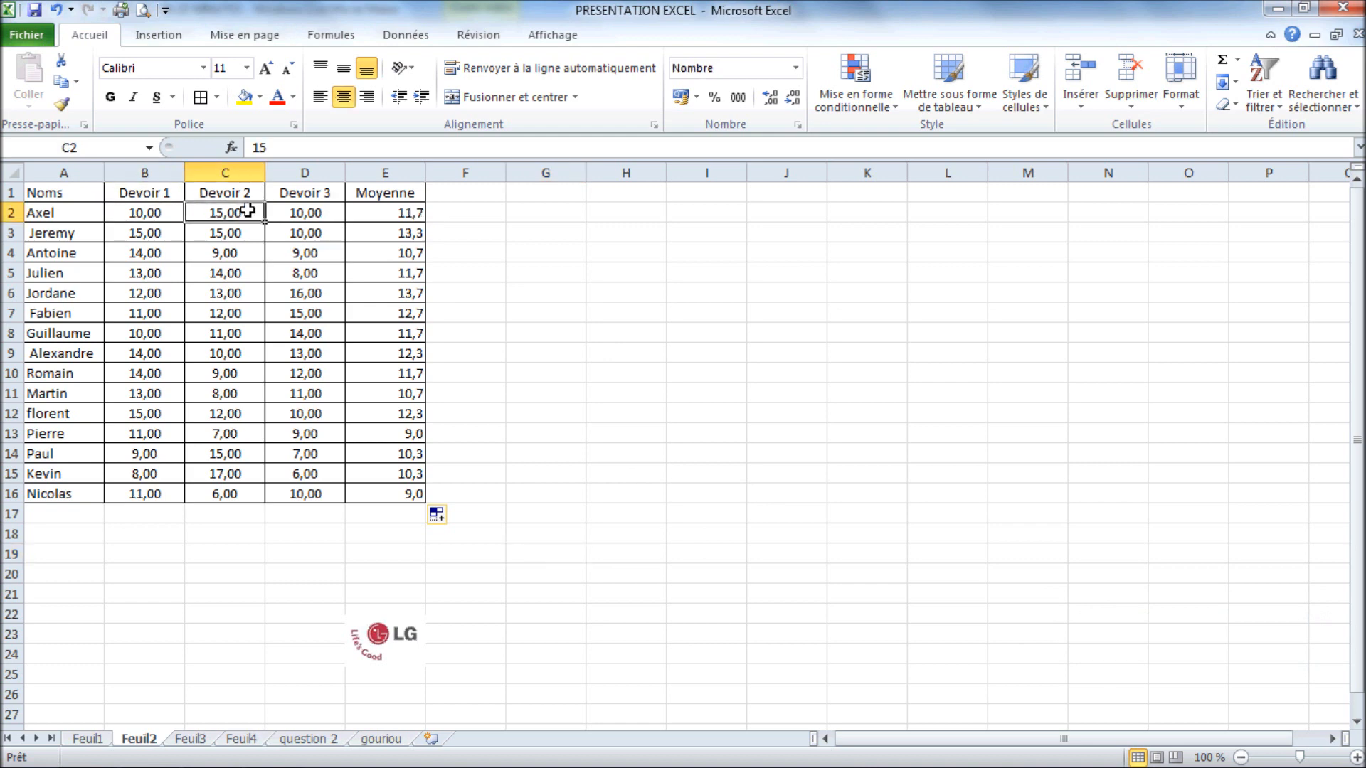
click(281, 211)
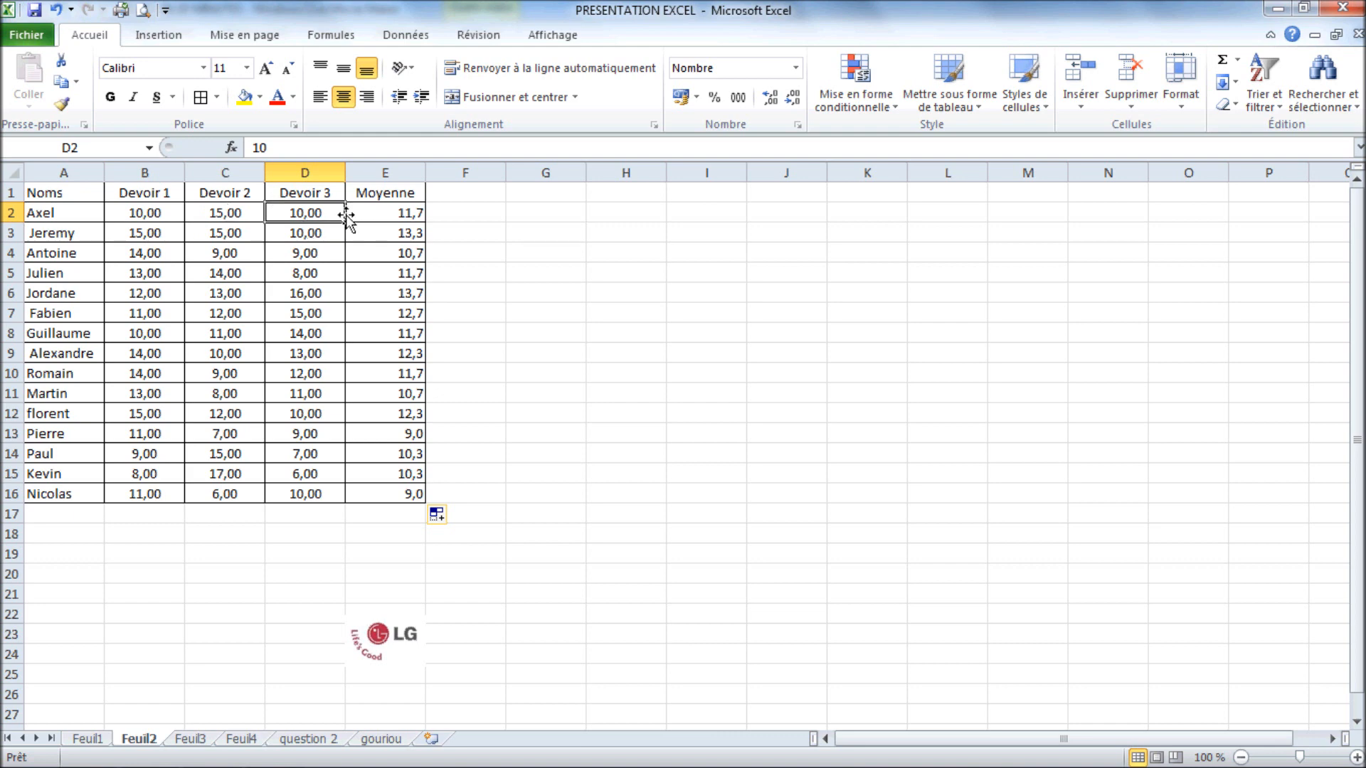
click(249, 231)
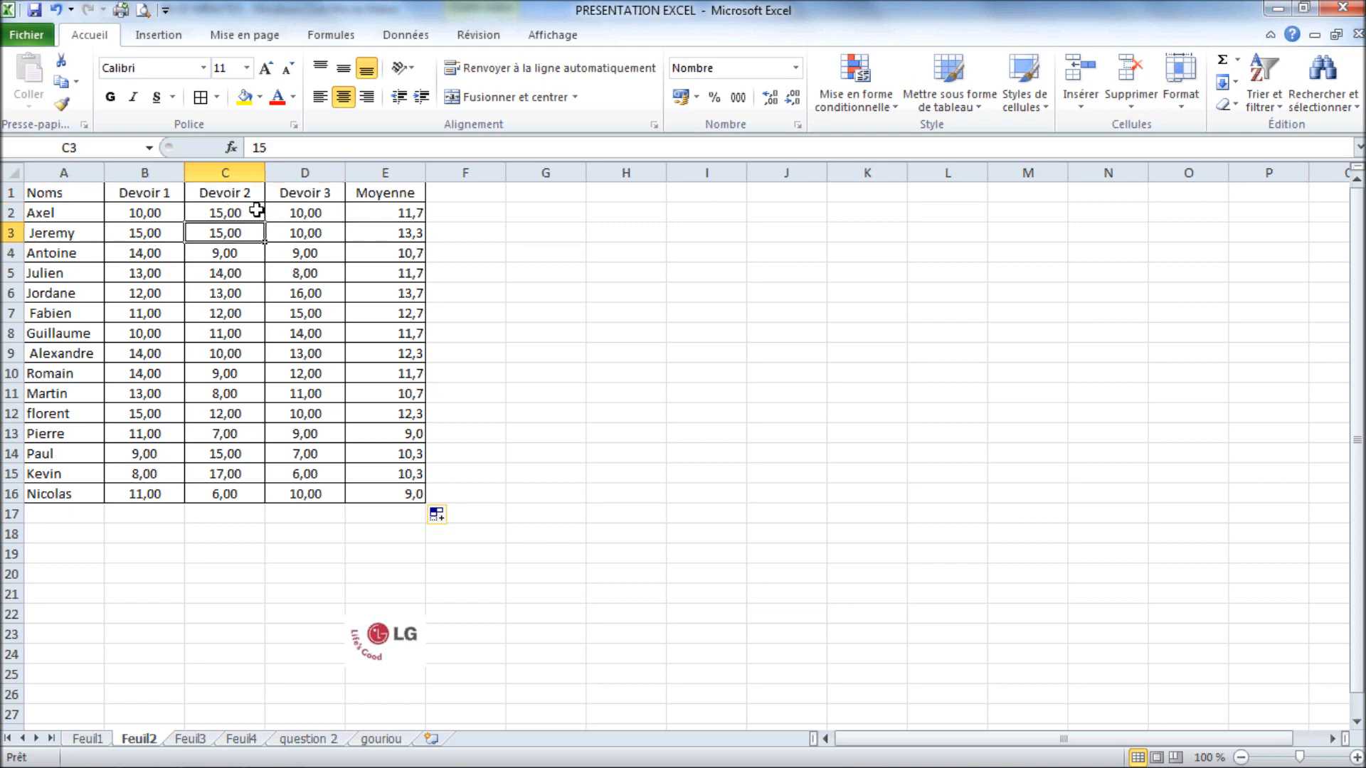
click(281, 239)
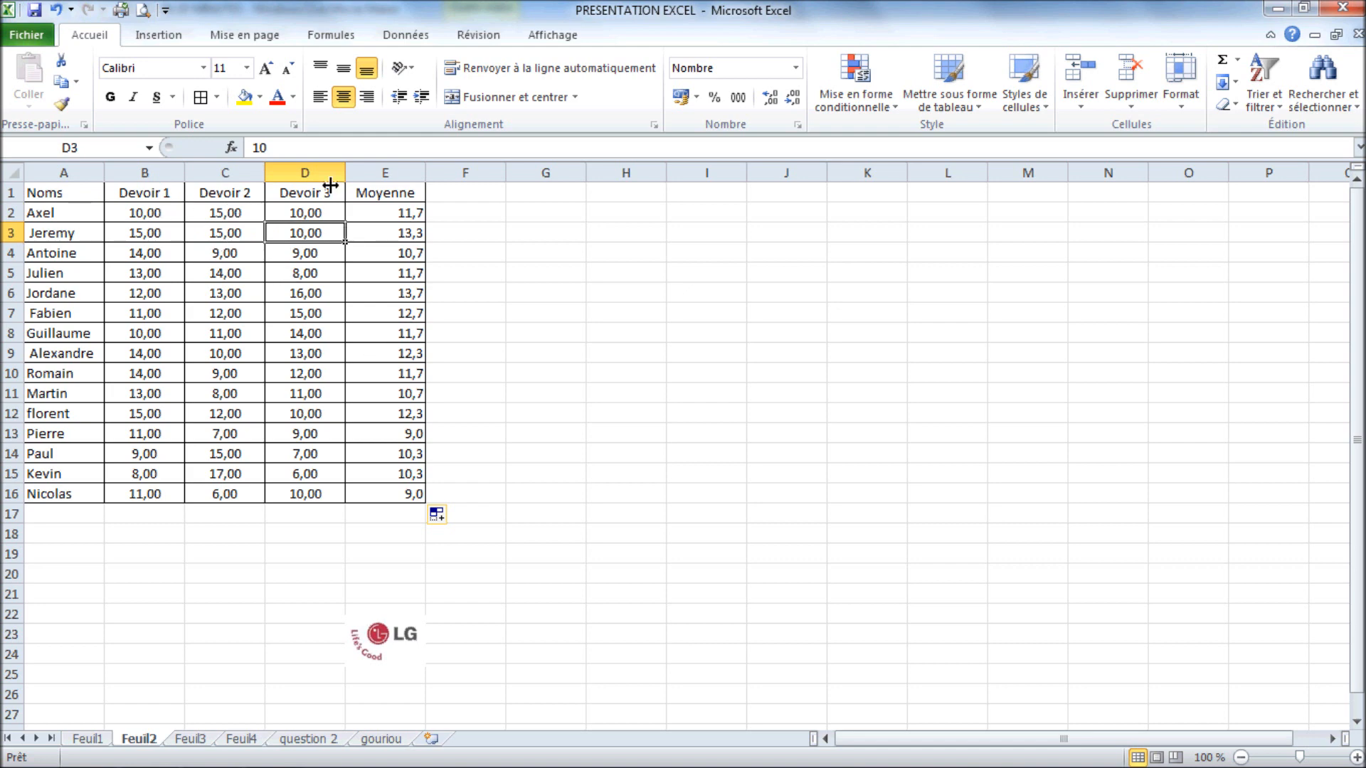
Insert a row above the table headings in Feuil2 and enter the label "coef" in A1
click(10, 191)
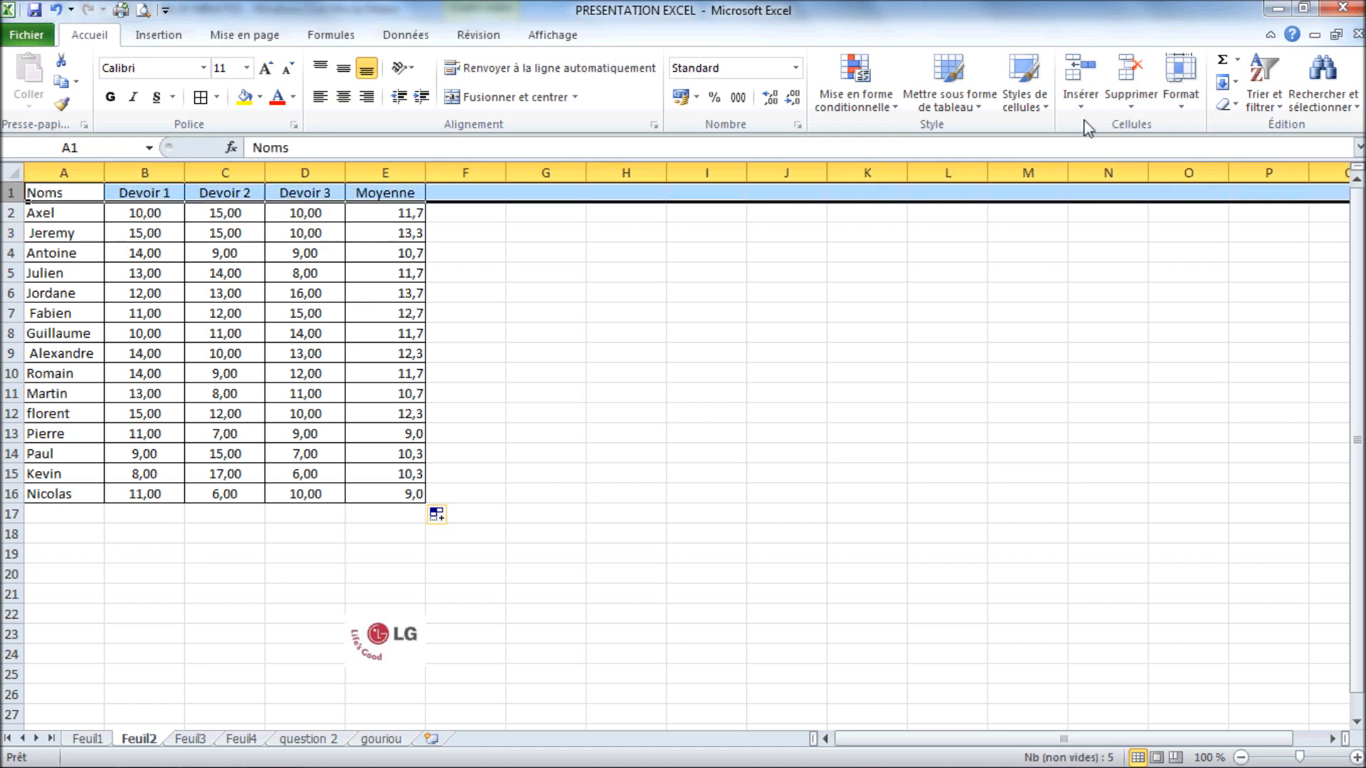
click(1089, 84)
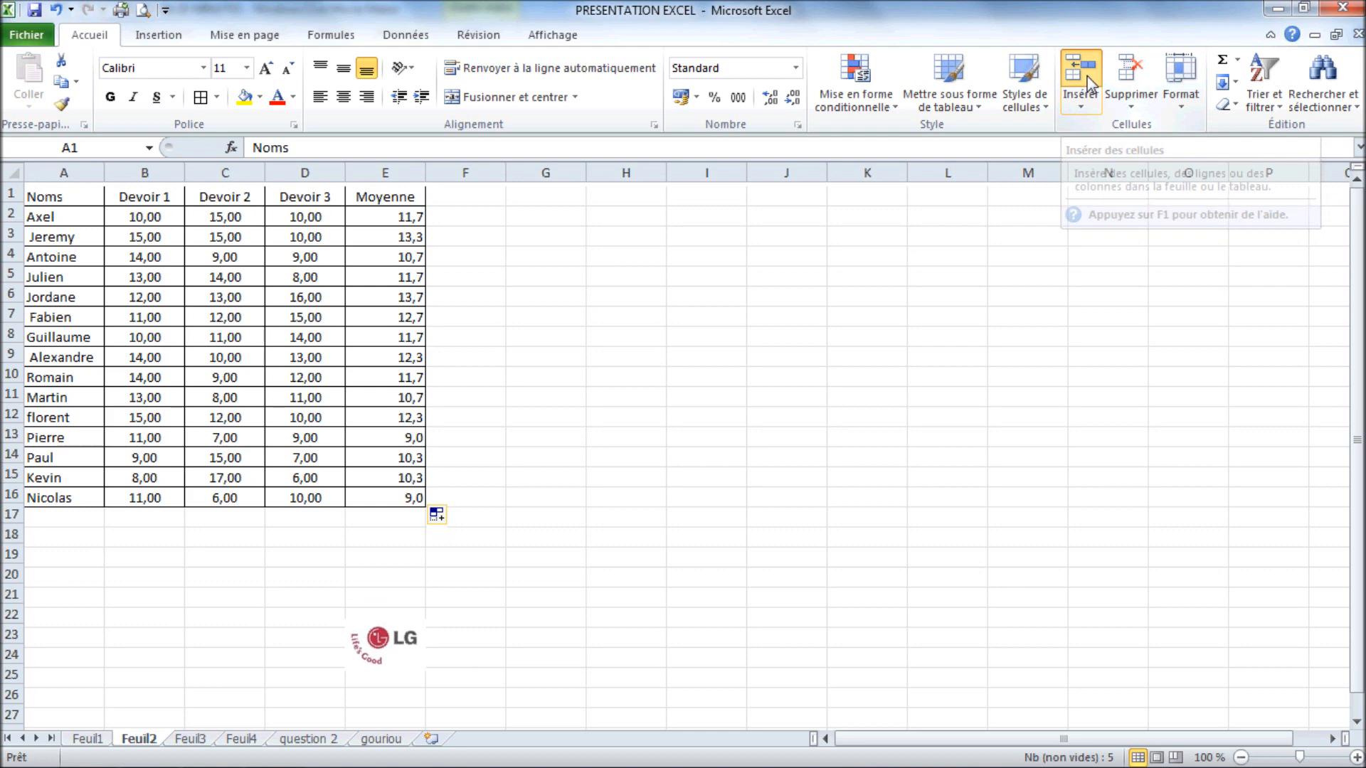
click(88, 195)
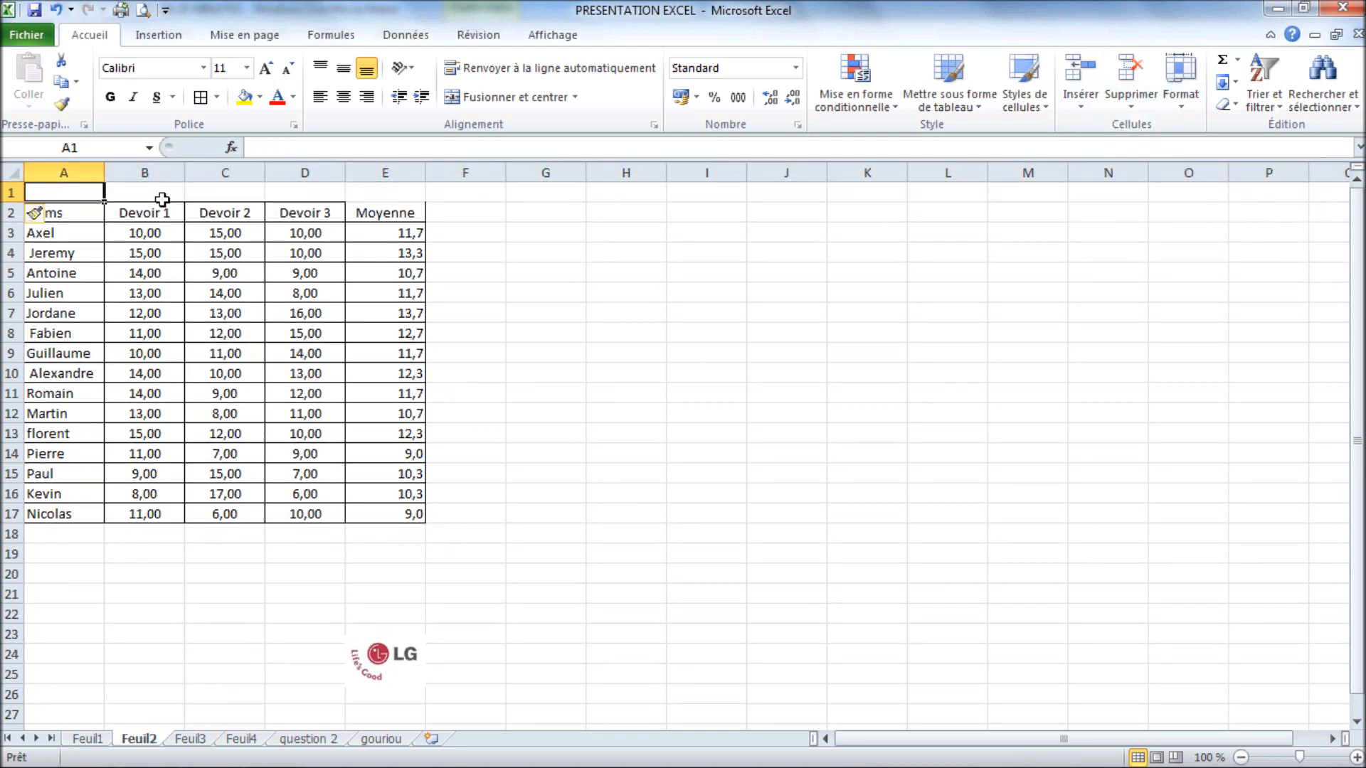
text(coef)
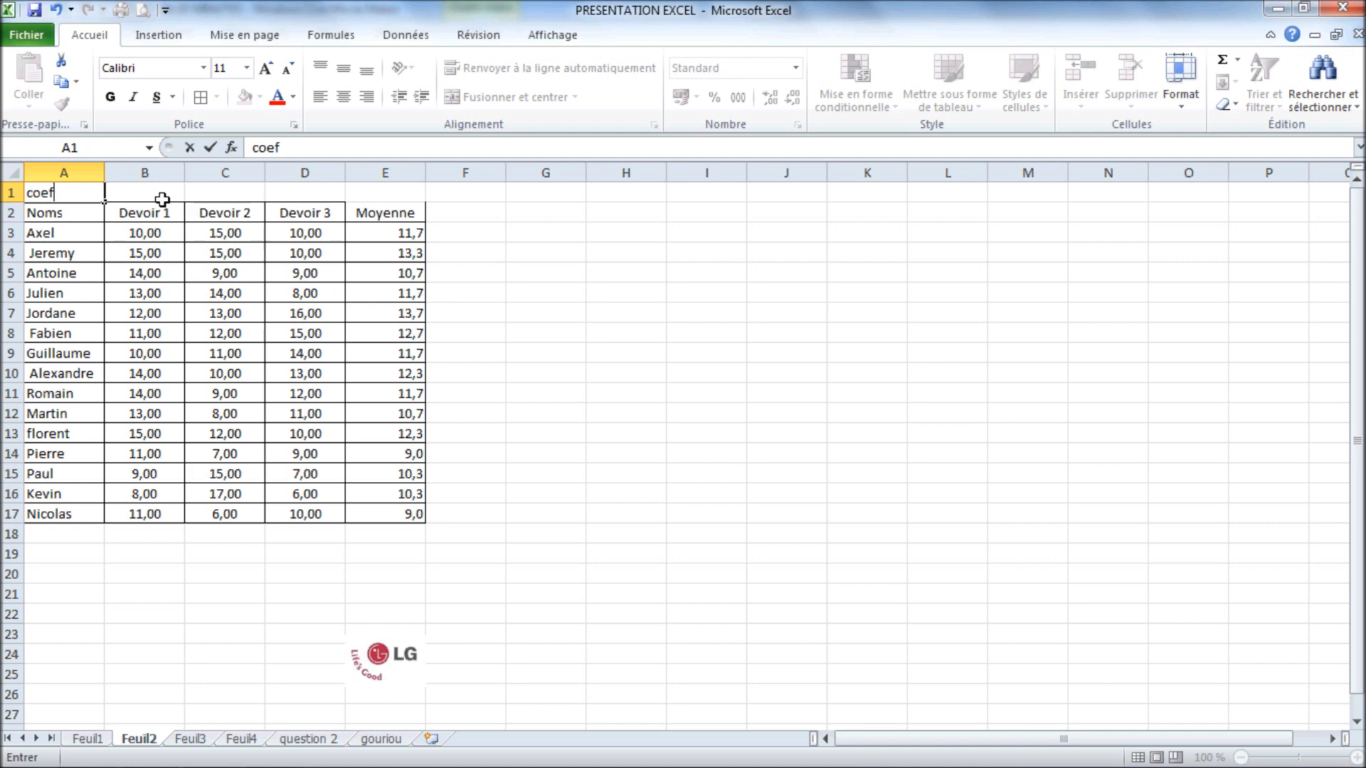
Enter the coefficients 1, 2 and 1 in B1, C1 and D1 above the three Devoir headings
click(162, 198)
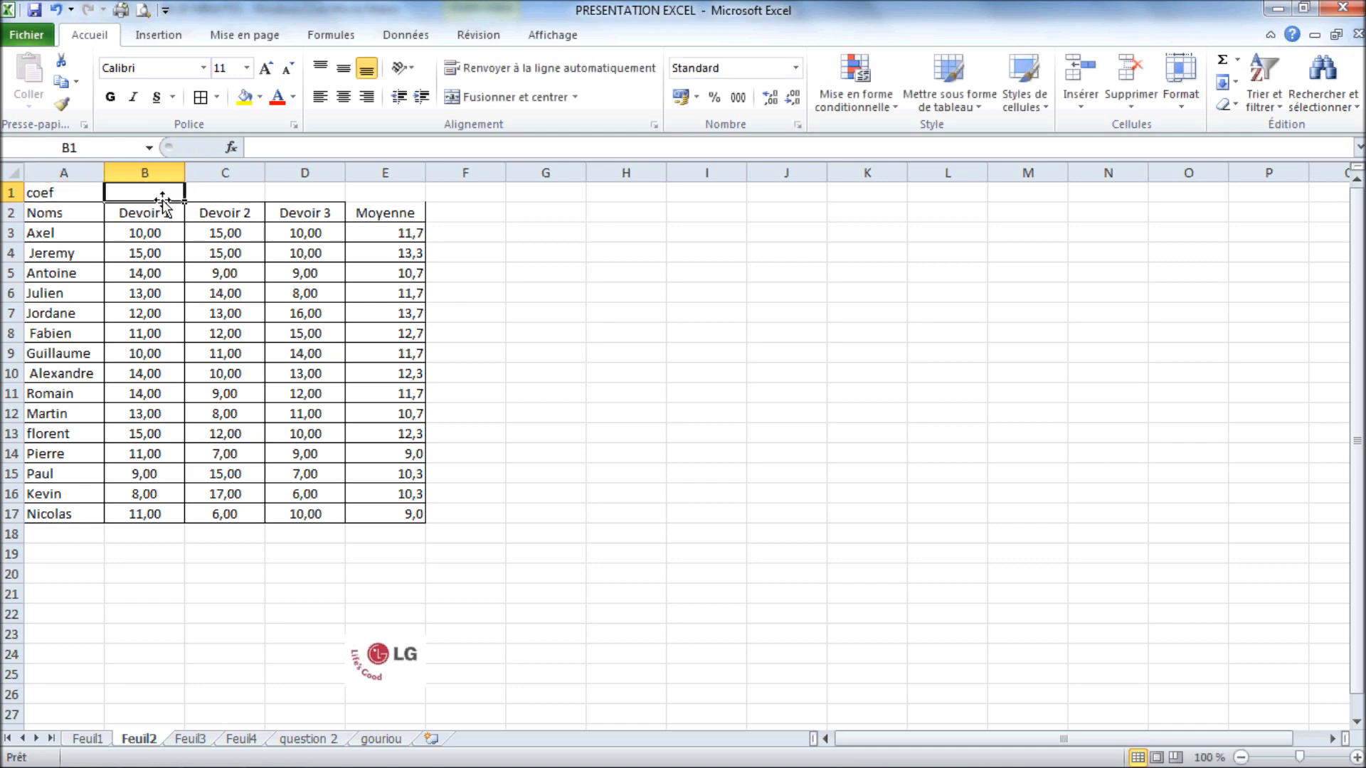
text(1)
key(Tab)
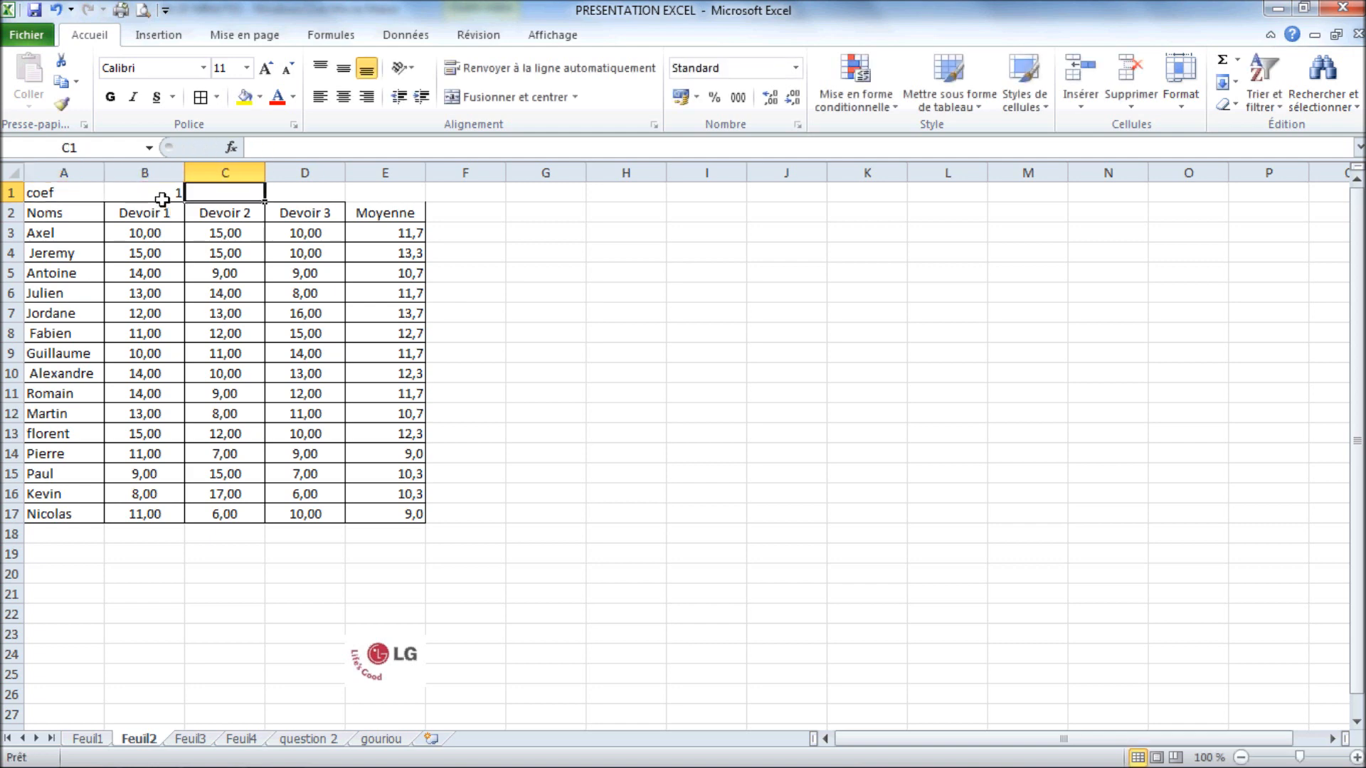
text(2)
key(Tab)
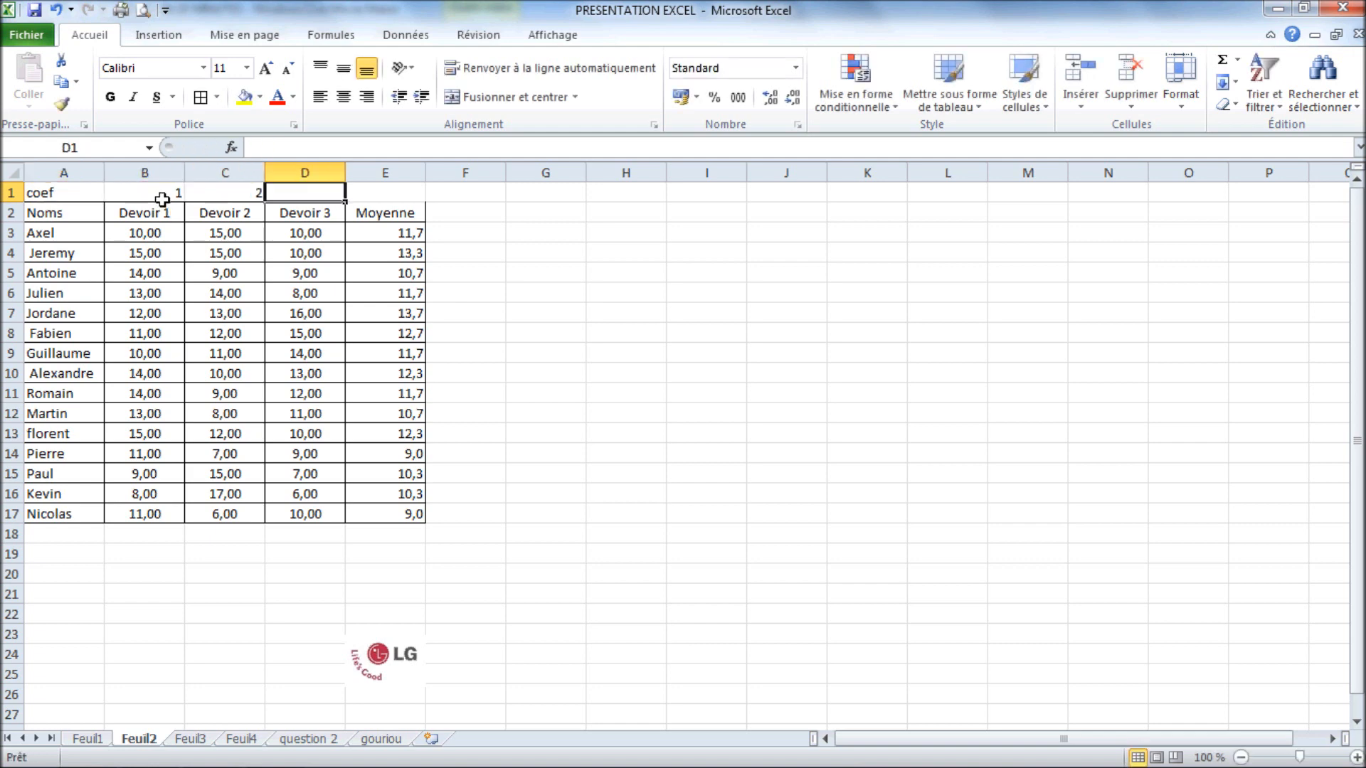
text(1)
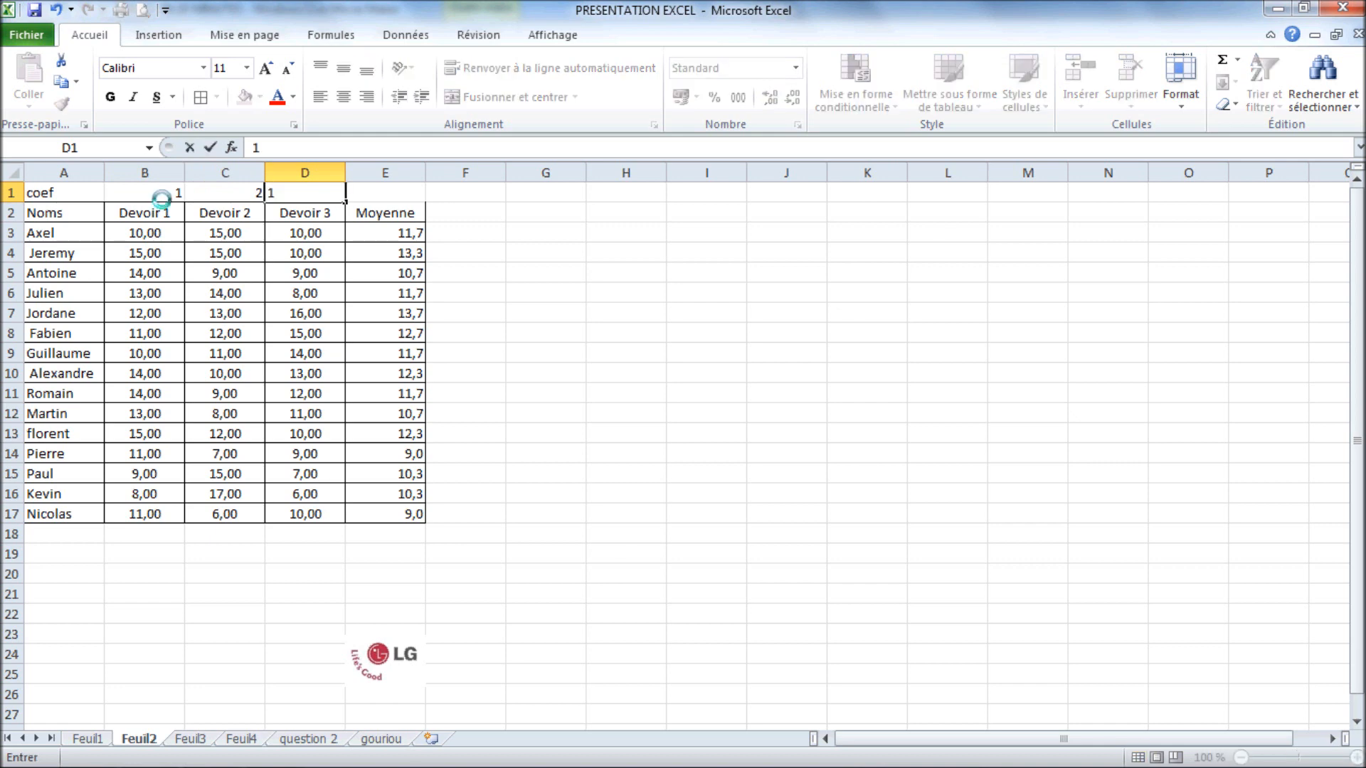
key(Return)
Examine the average formula in E3 and the Devoir 2 coefficient in C1
click(385, 235)
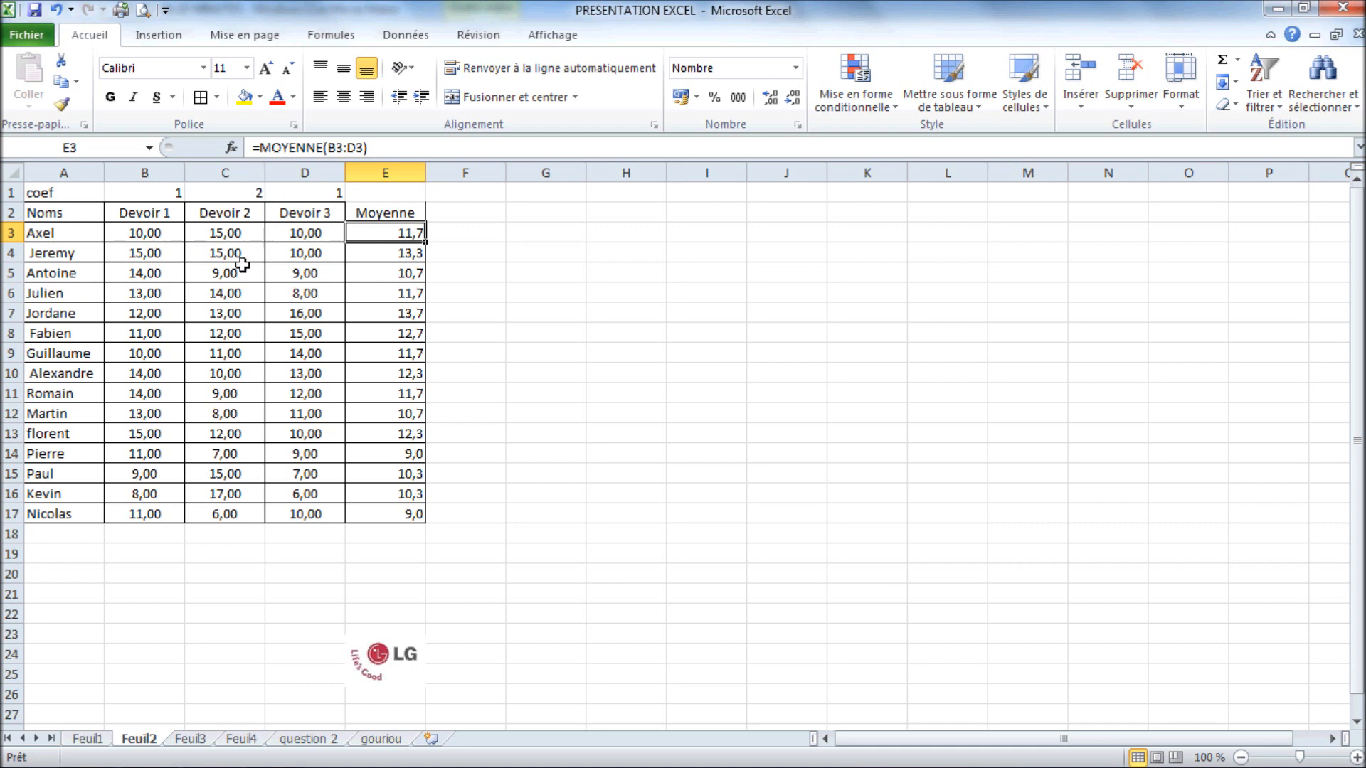
click(239, 201)
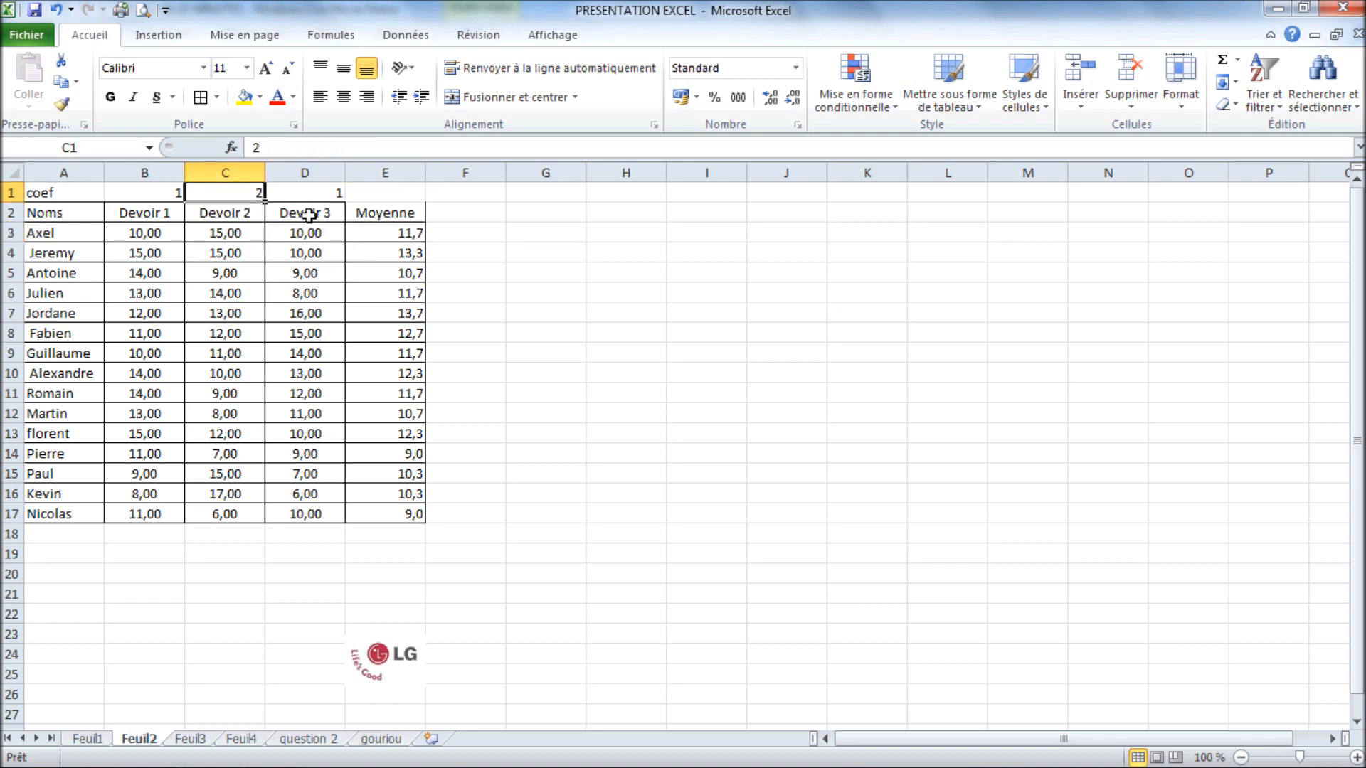
click(378, 234)
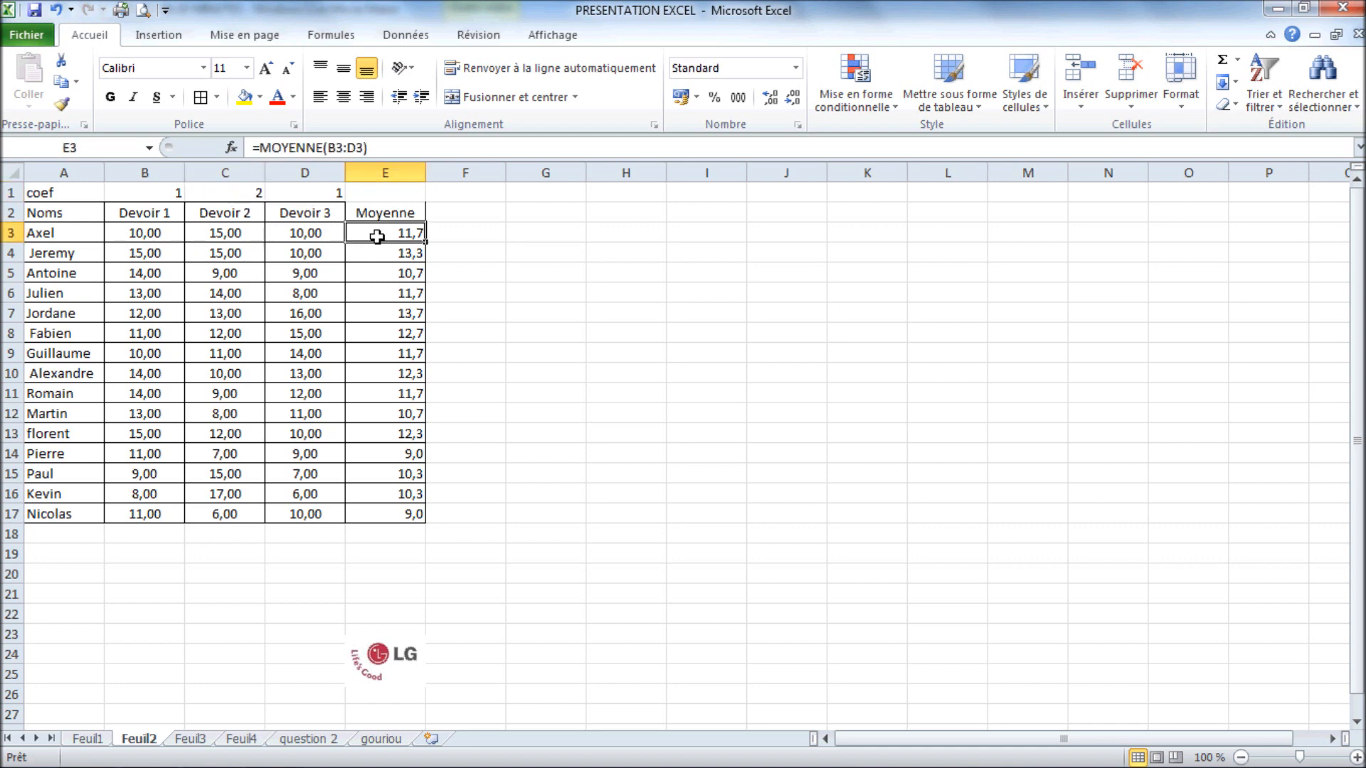
Clear the MOYENNE function from the formula in E3, keeping only the equals sign
click(388, 148)
key(BackSpace)
key(BackSpace)
key(BackSpace)
key(BackSpace)
key(BackSpace)
key(BackSpace)
key(BackSpace)
key(BackSpace)
key(BackSpace)
key(BackSpace)
key(BackSpace)
key(BackSpace)
key(BackSpace)
key(BackSpace)
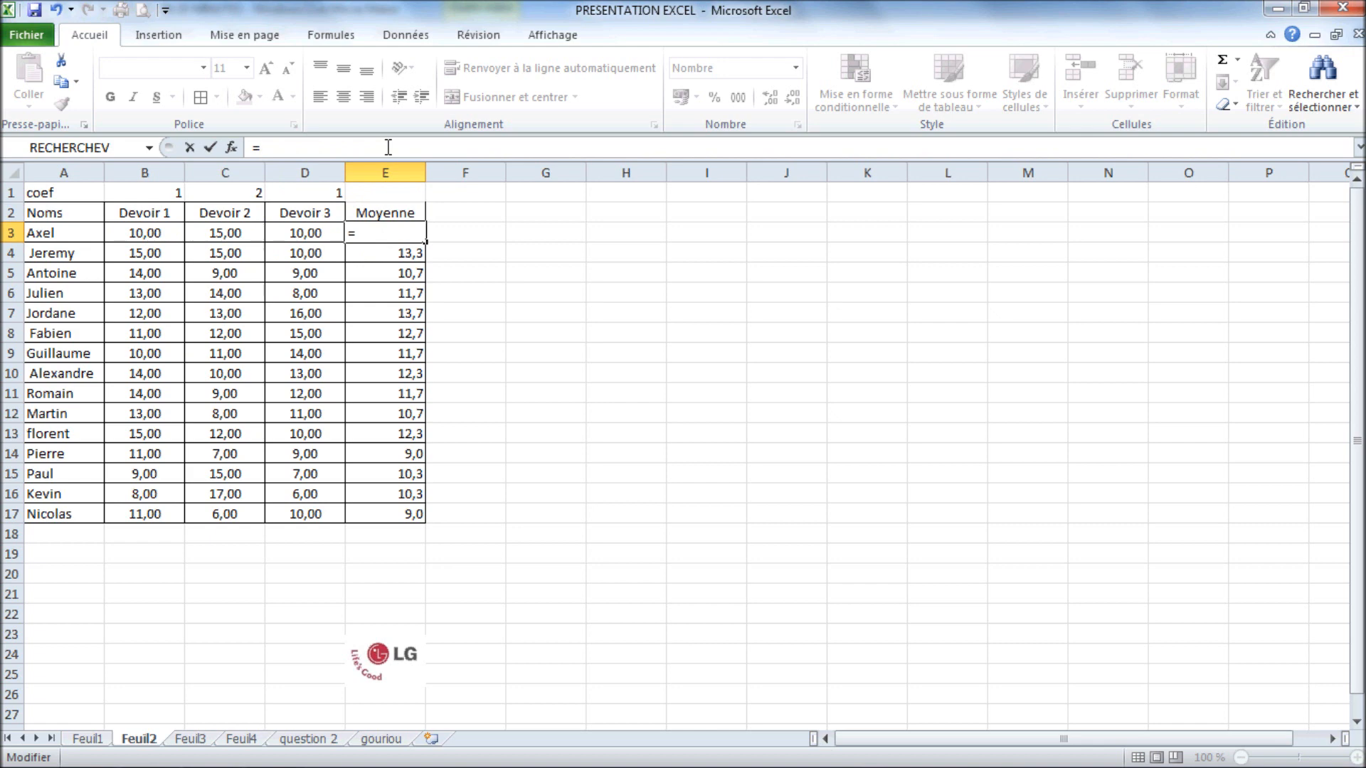
Build the weighted sum of the three grades in E3 by multiplying B3 by B1, C3 by C1 and D3 by D1
text(()
click(174, 235)
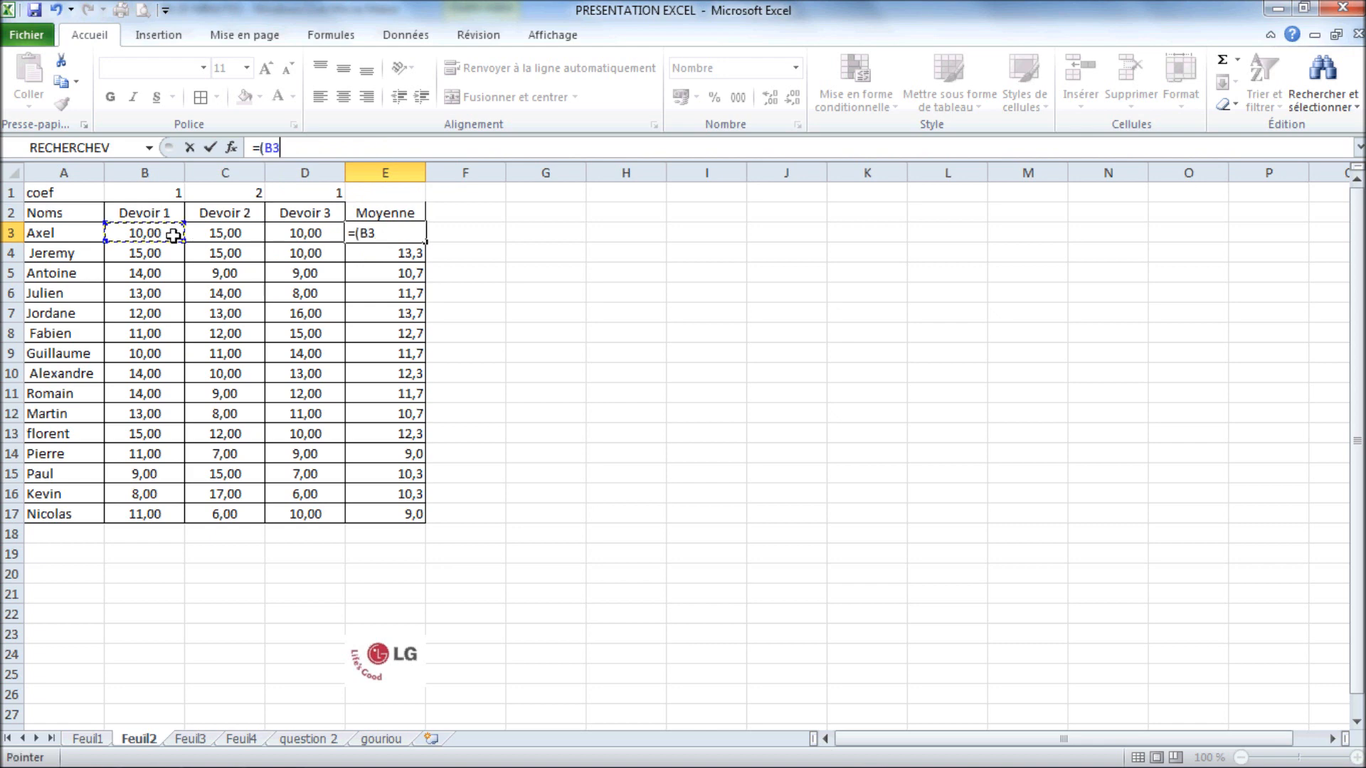
text(*)
click(163, 196)
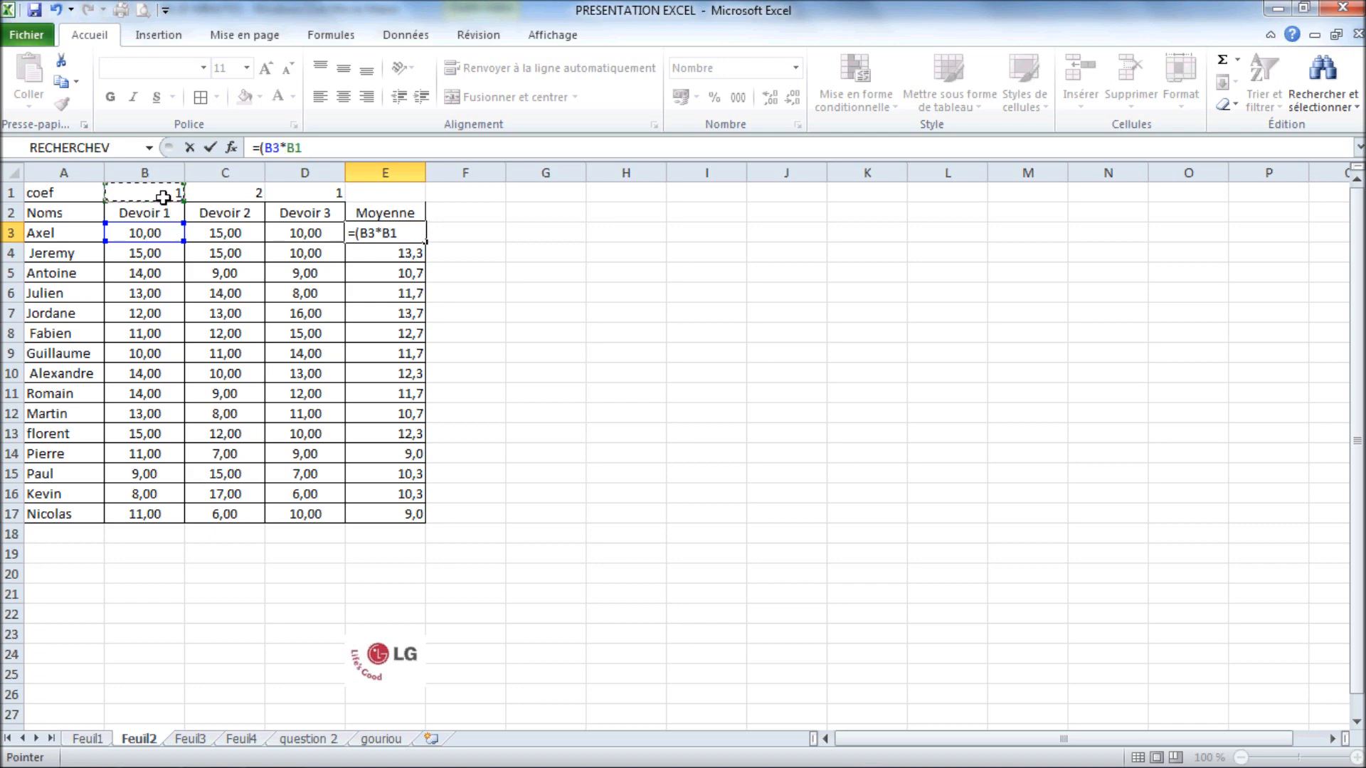
text()+()
click(235, 234)
text(*)
click(247, 193)
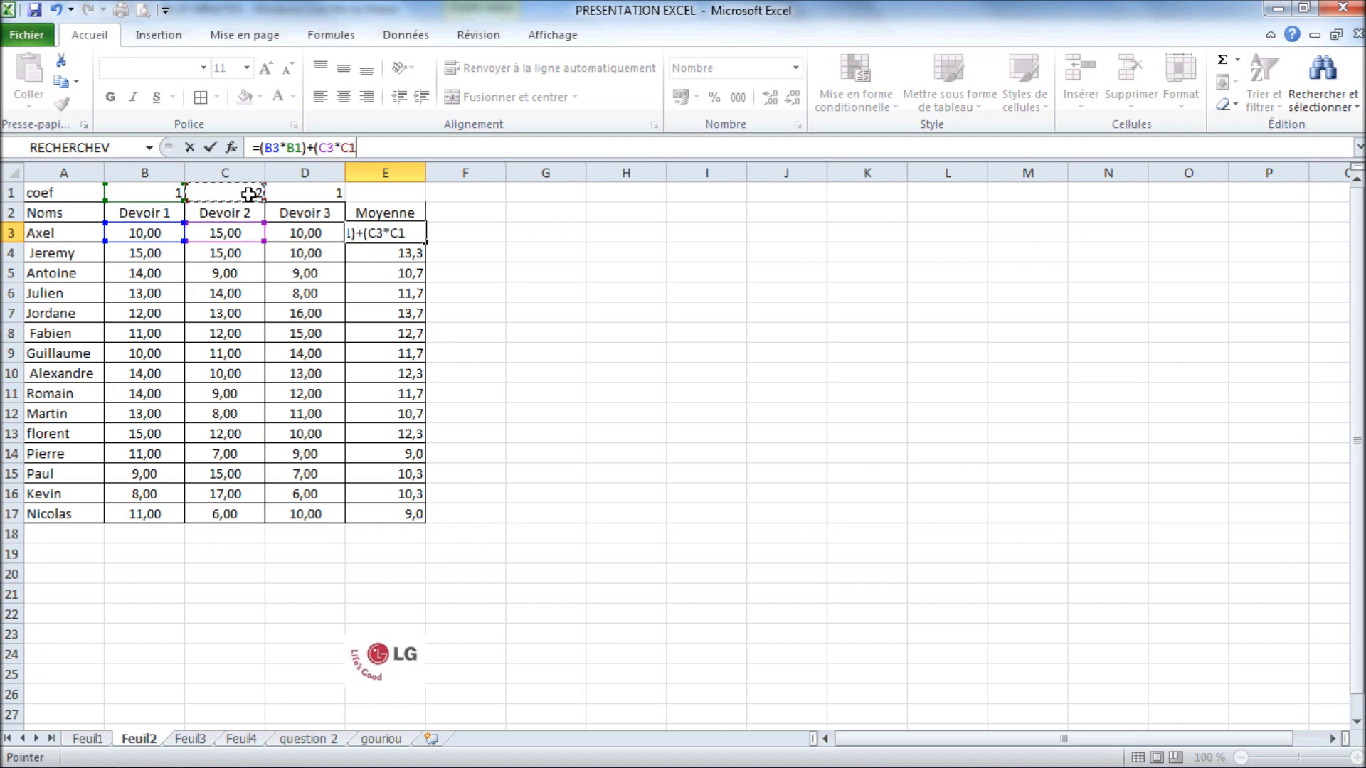
text()+()
click(310, 230)
text(*)
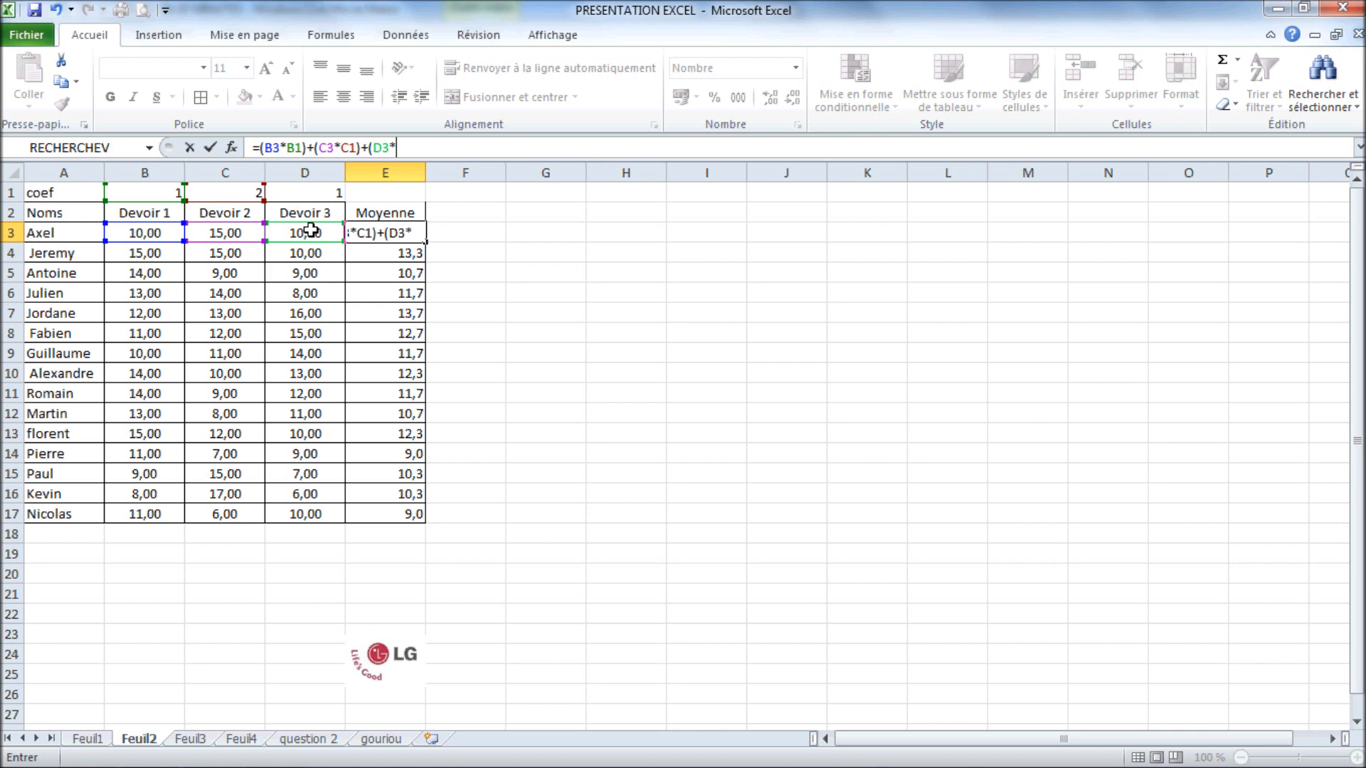
click(323, 194)
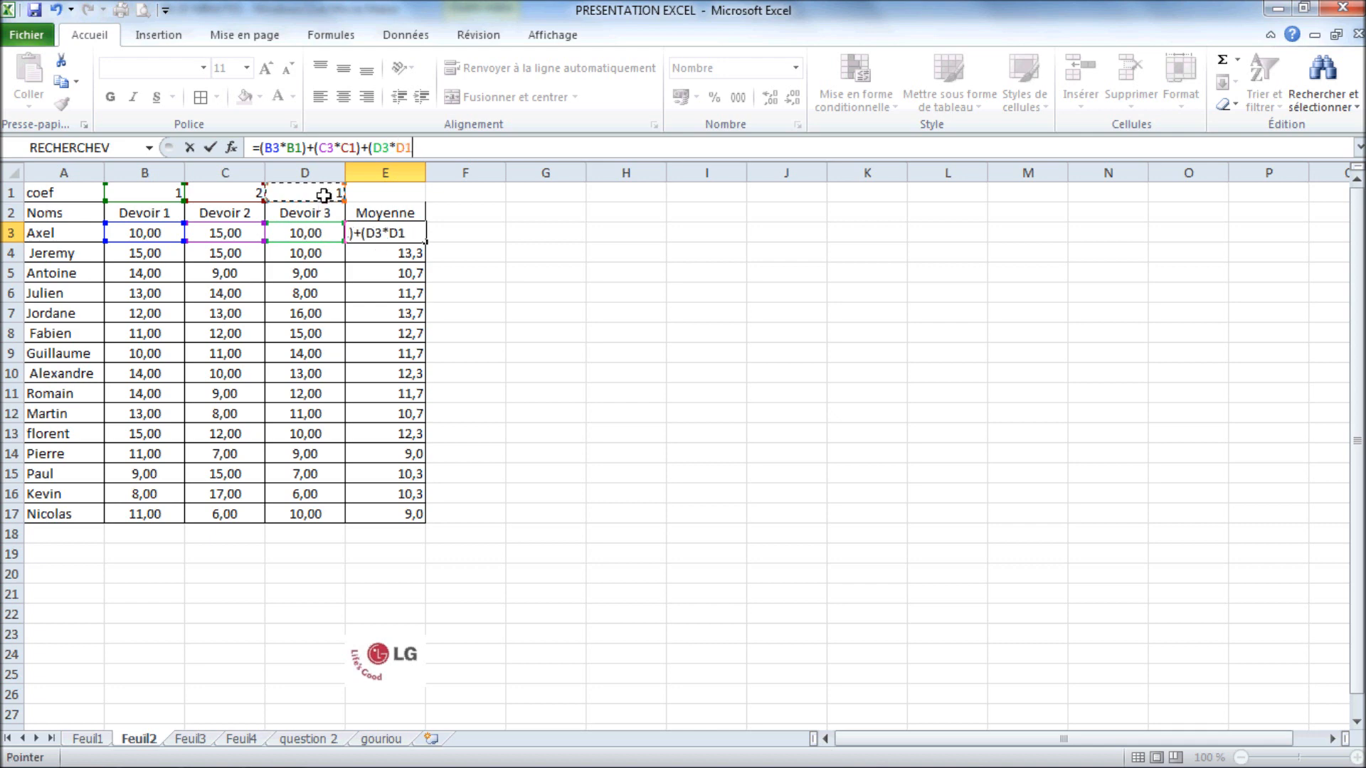
Complete the E3 formula by dividing the parenthesized weighted sum by (B1+C1+D1)
text())/()
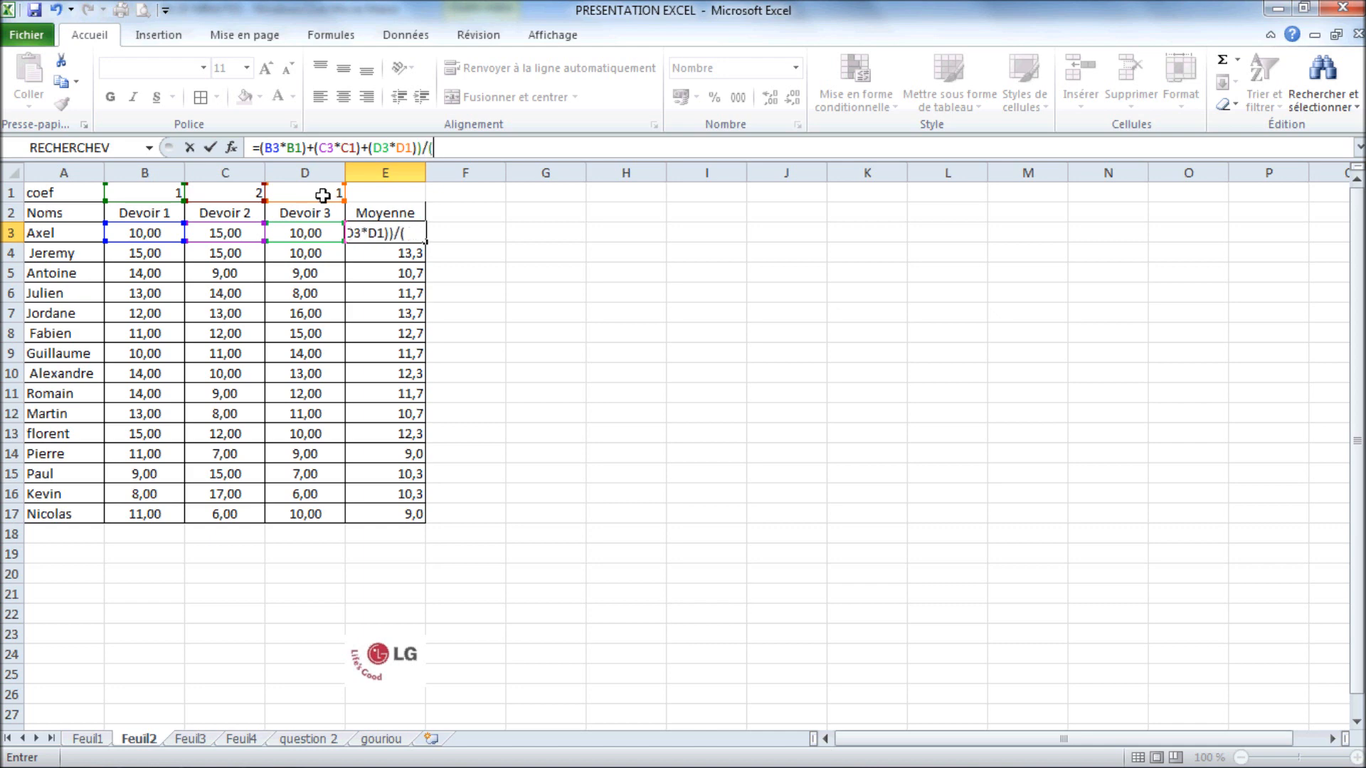
click(167, 190)
text(+)
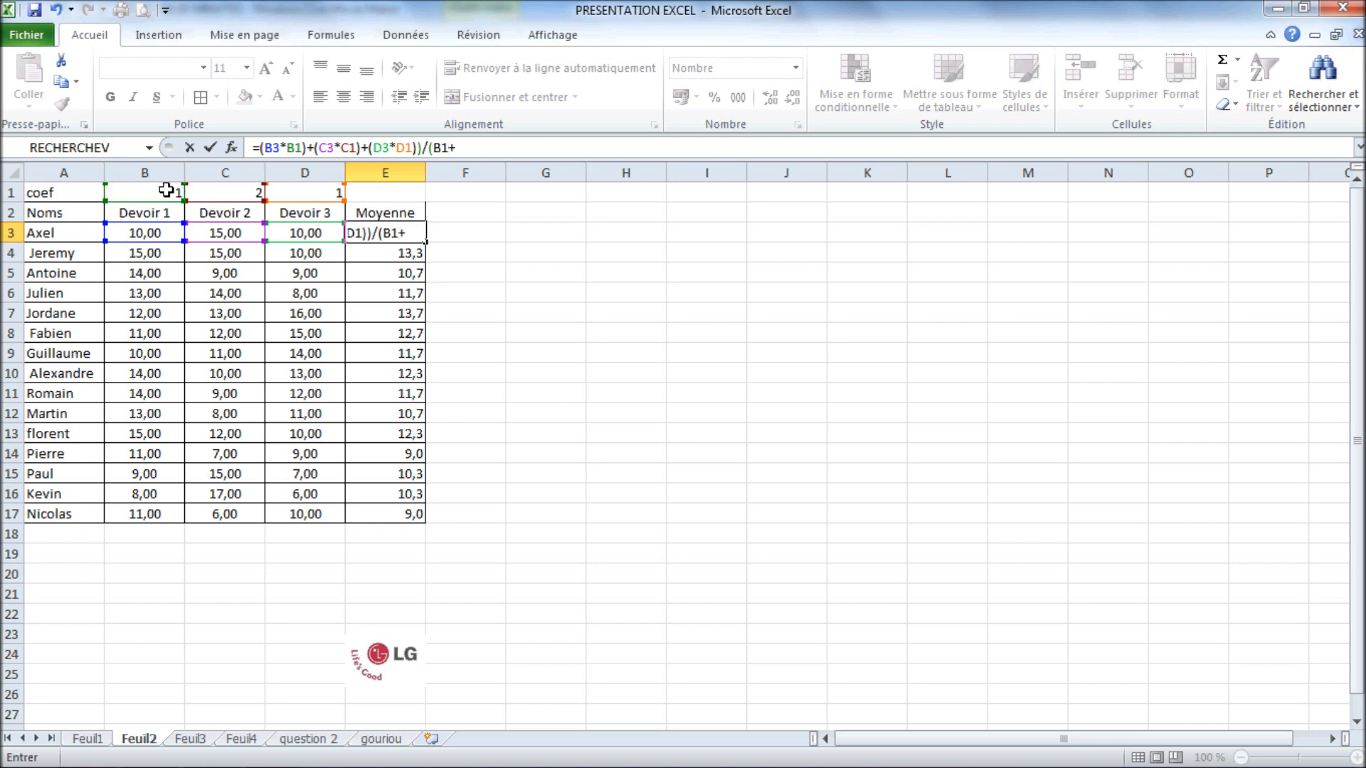
click(234, 195)
text(+)
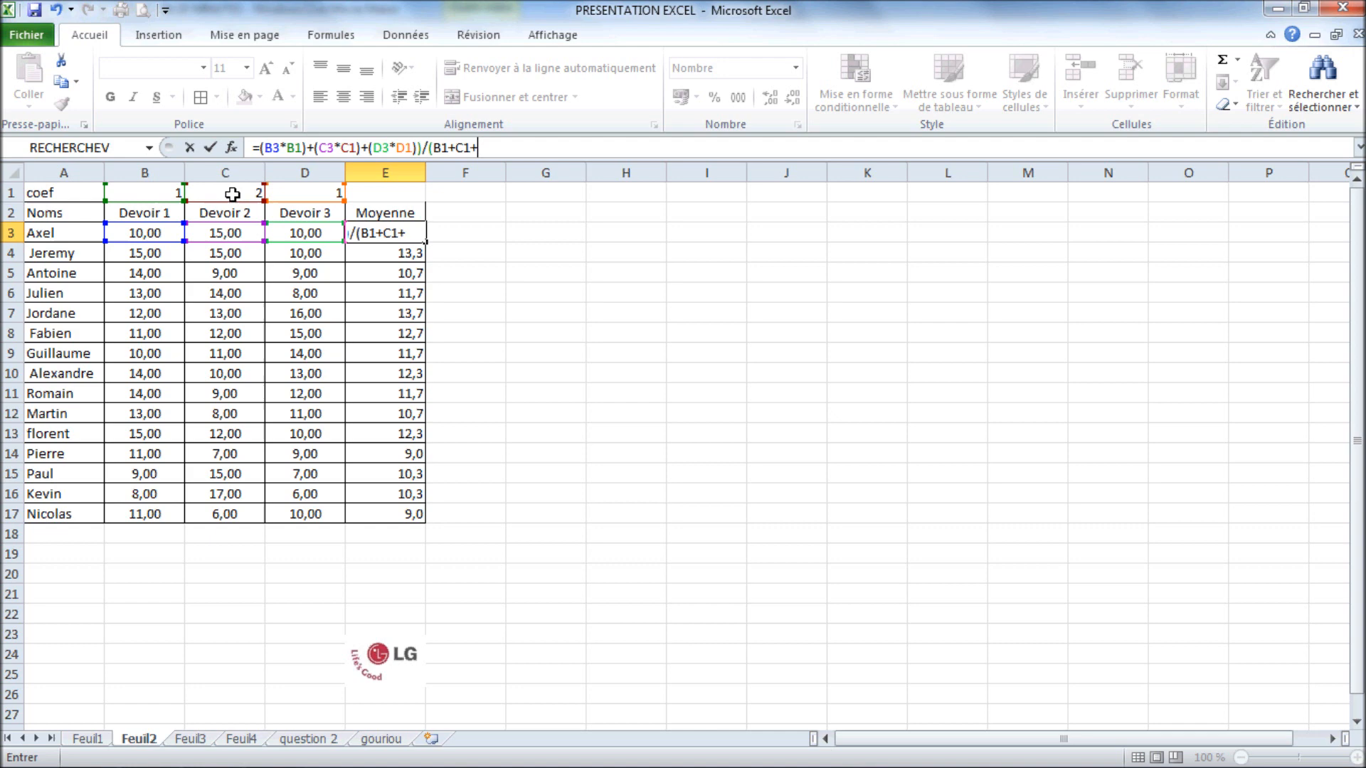
click(291, 192)
text())
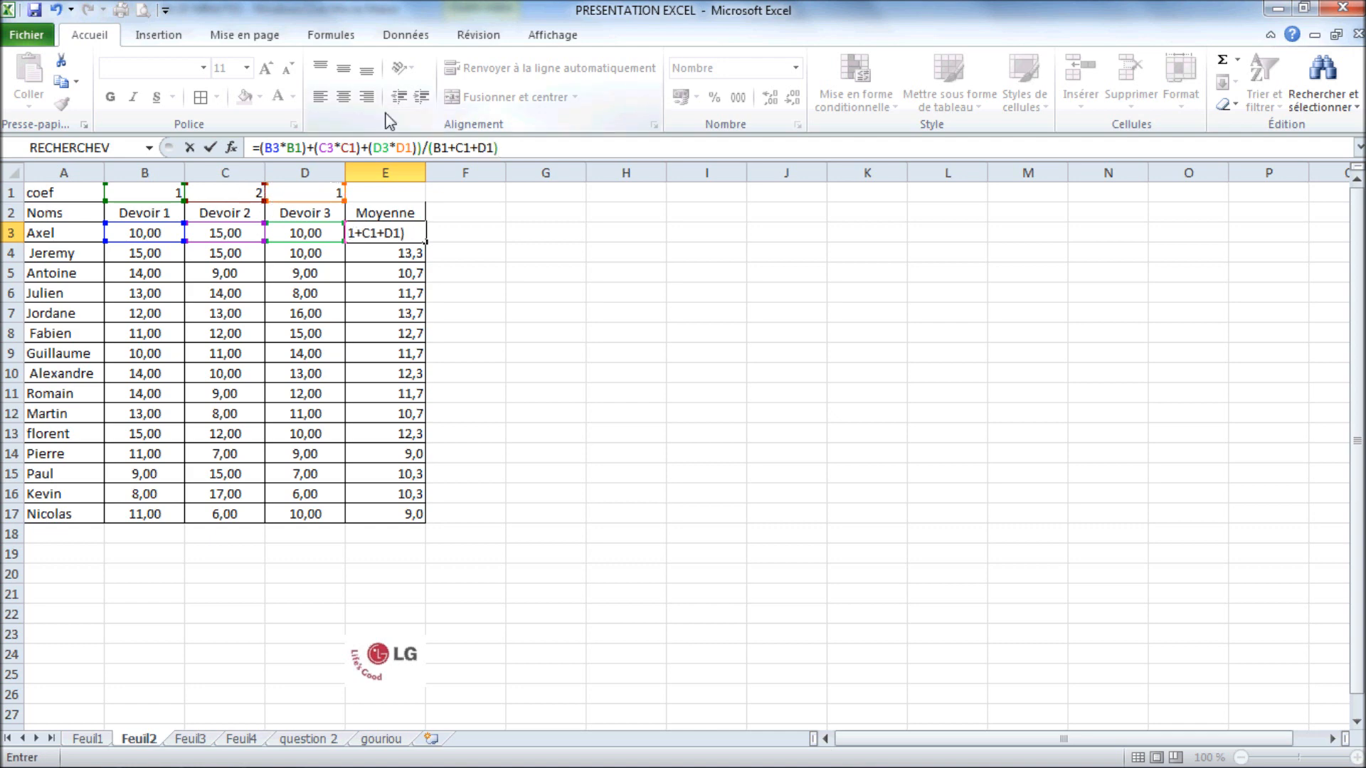
click(259, 148)
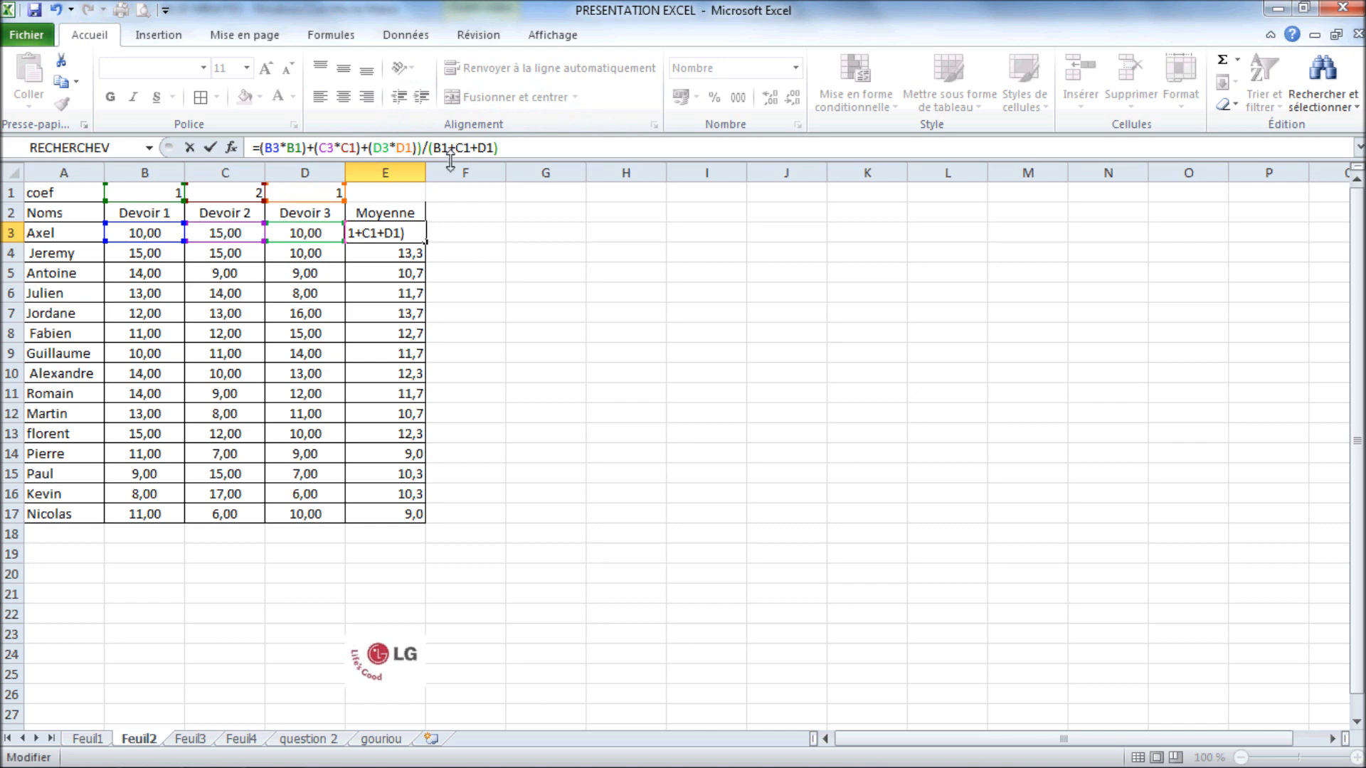
text(()
key(Return)
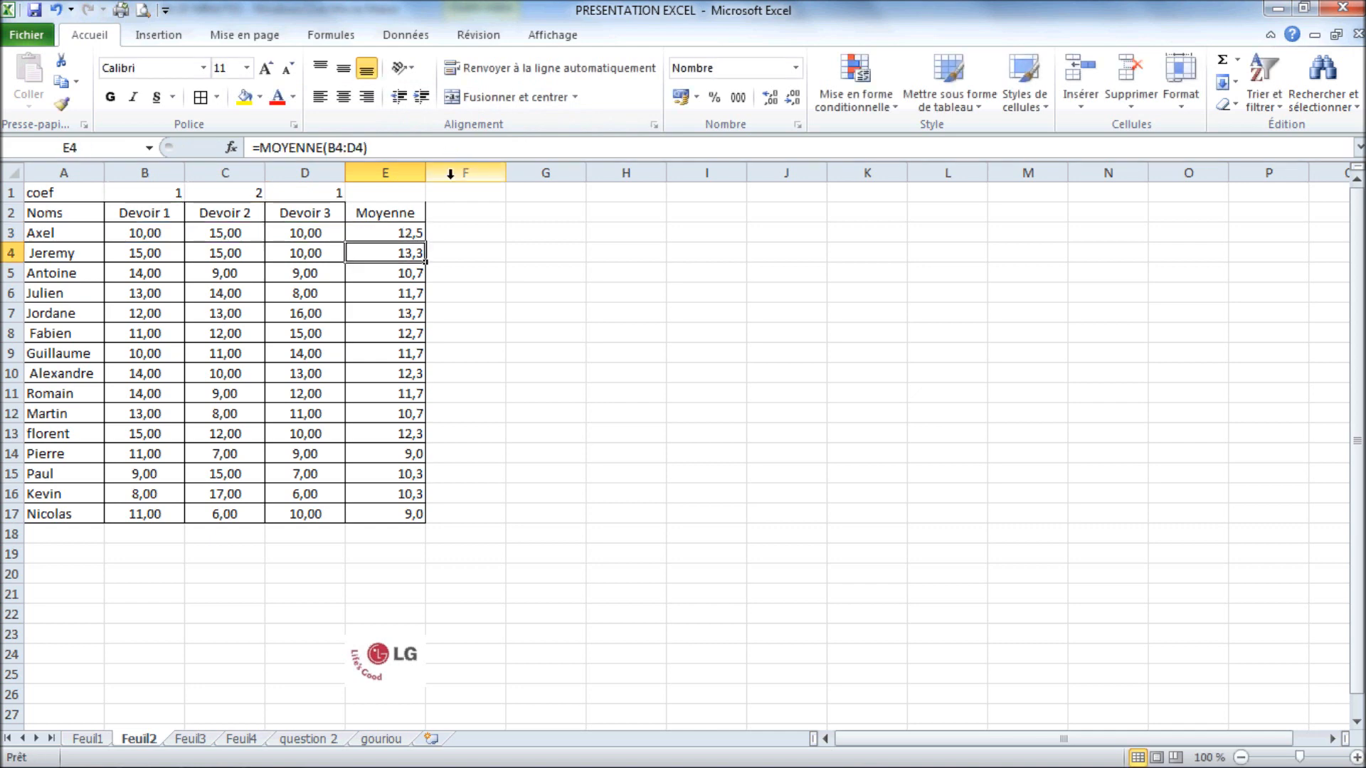
Make the coefficient references in the numerator of E3's formula absolute as $B$1, $C$1 and $D$1
click(412, 227)
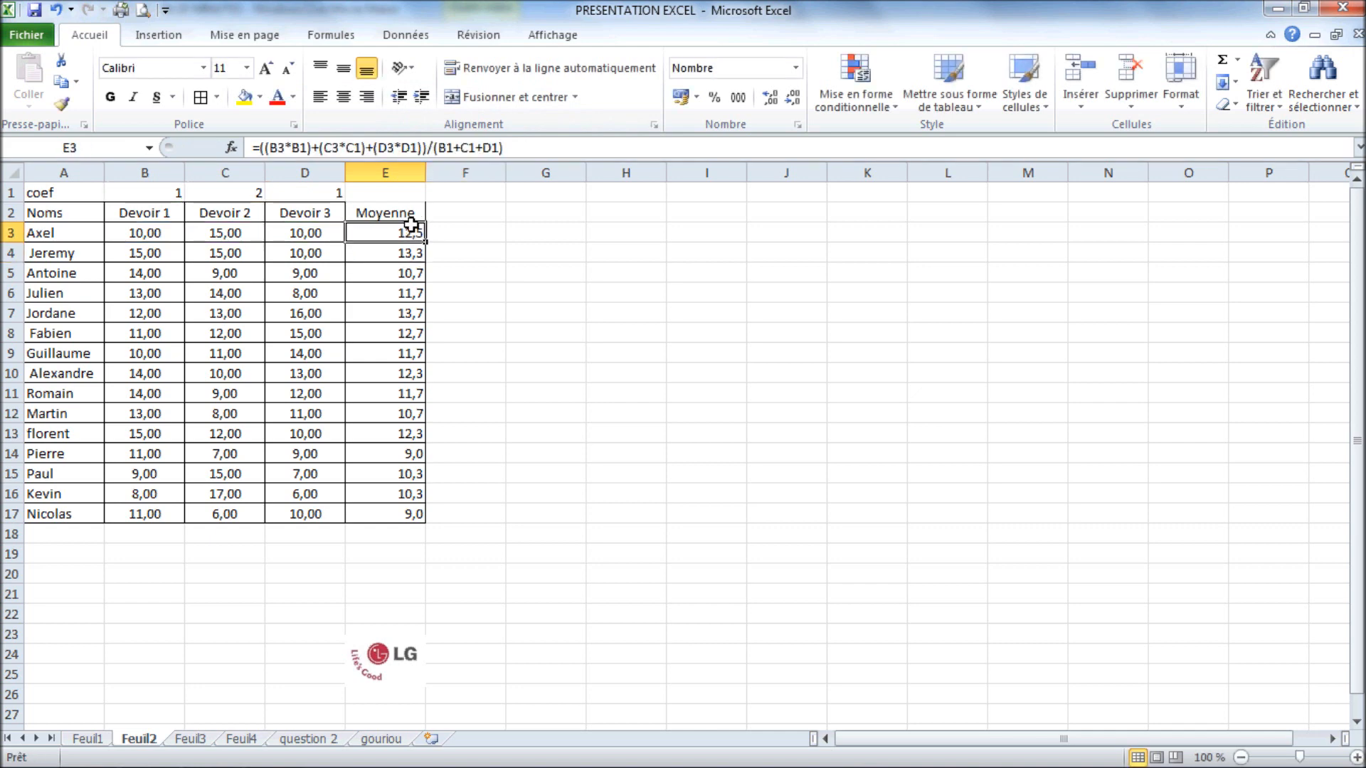
click(296, 148)
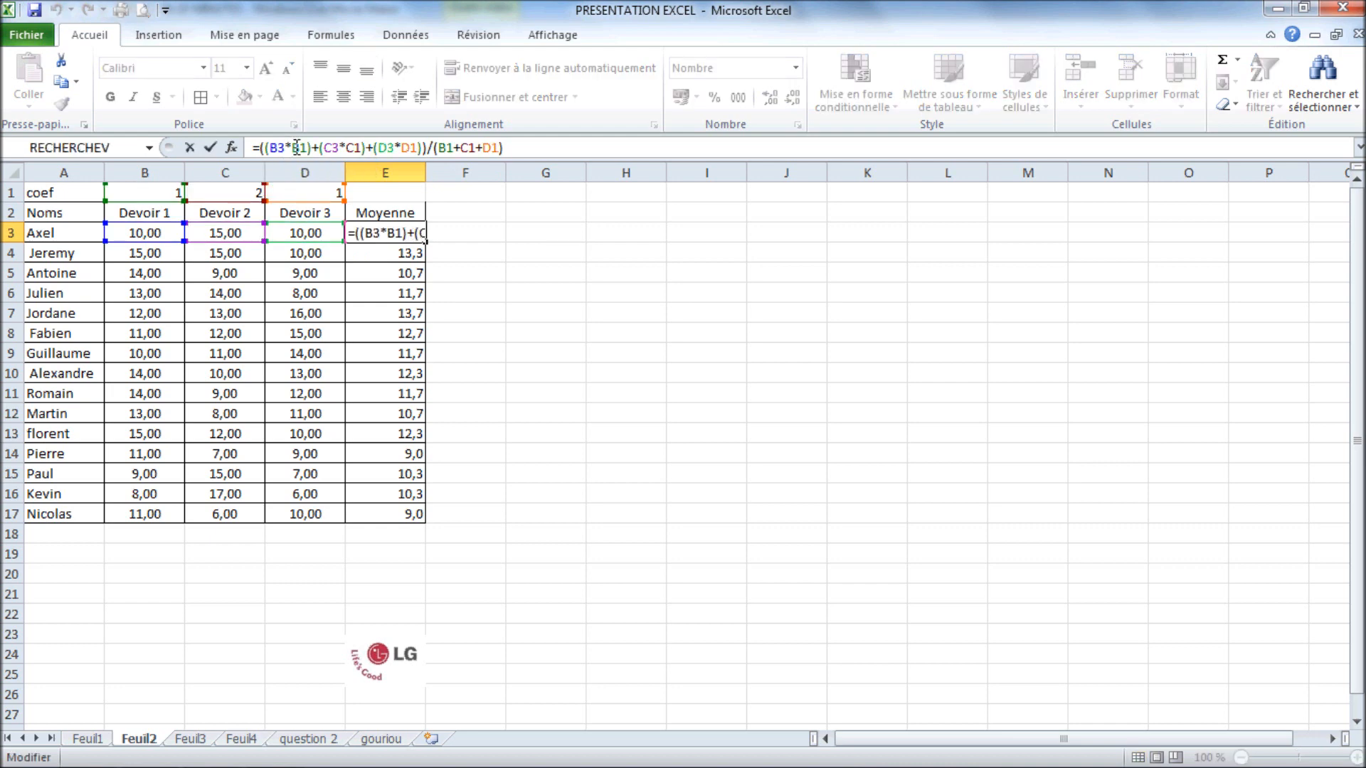
text($)
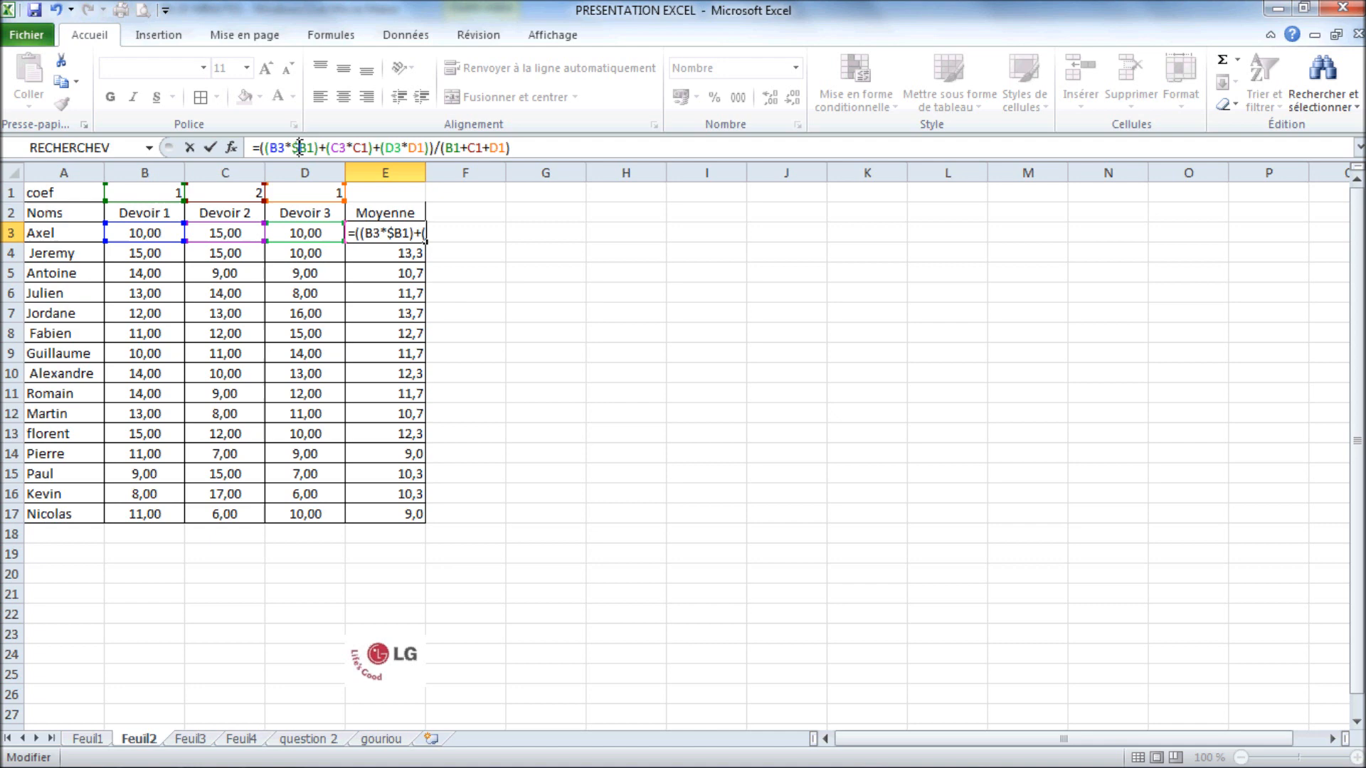
click(308, 148)
text($)
click(359, 148)
text($)
click(371, 148)
text($C$)
click(432, 148)
text($)
click(447, 148)
text($D$)
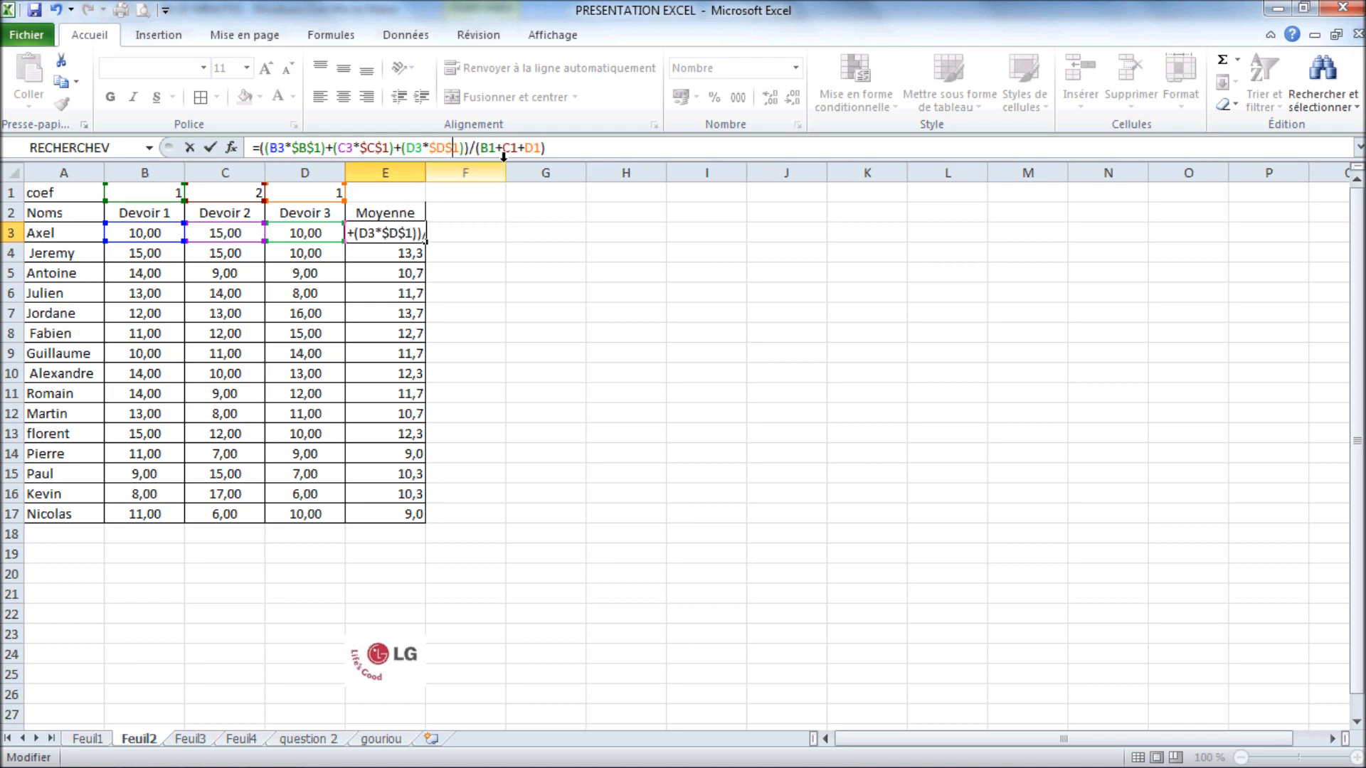
Make the coefficient references in the denominator of E3's formula absolute, giving ($B$1+$C$1+$D$1)
click(483, 148)
text($B)
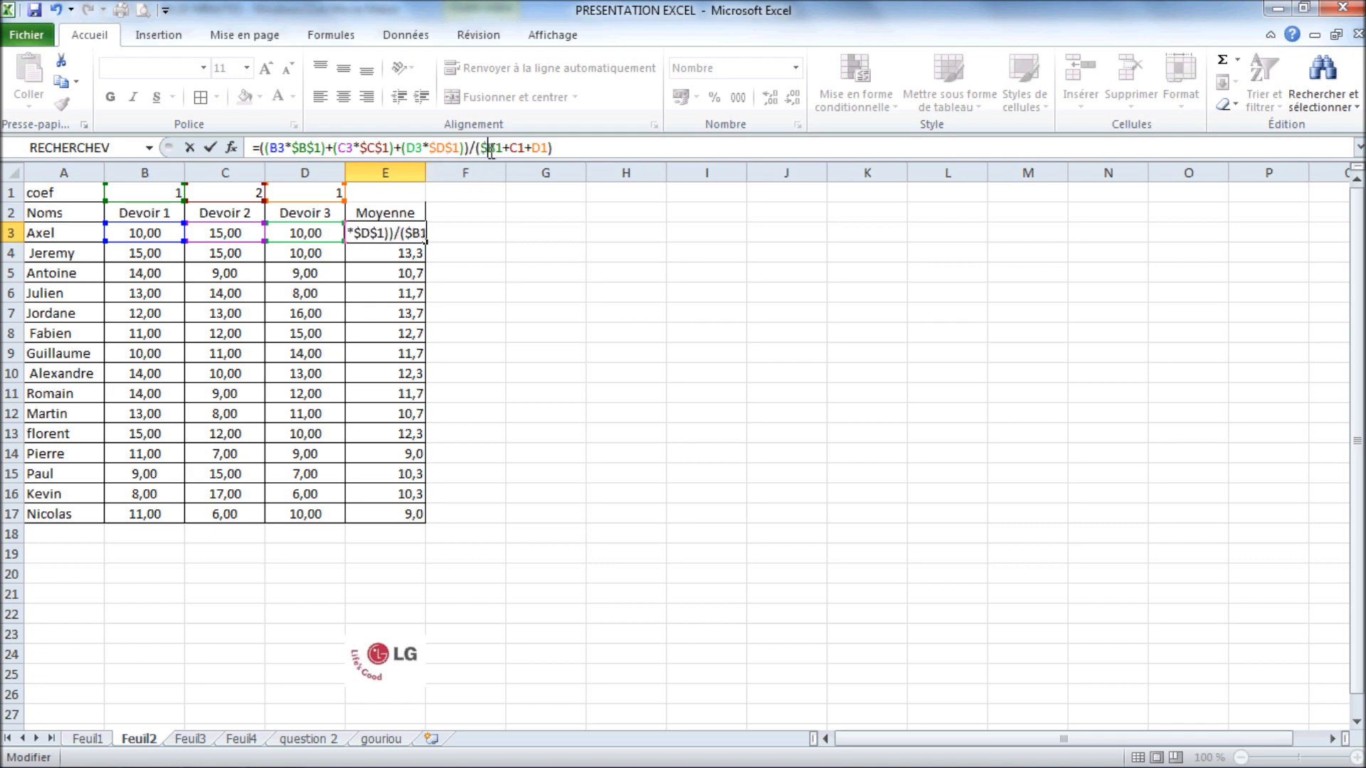
text($)
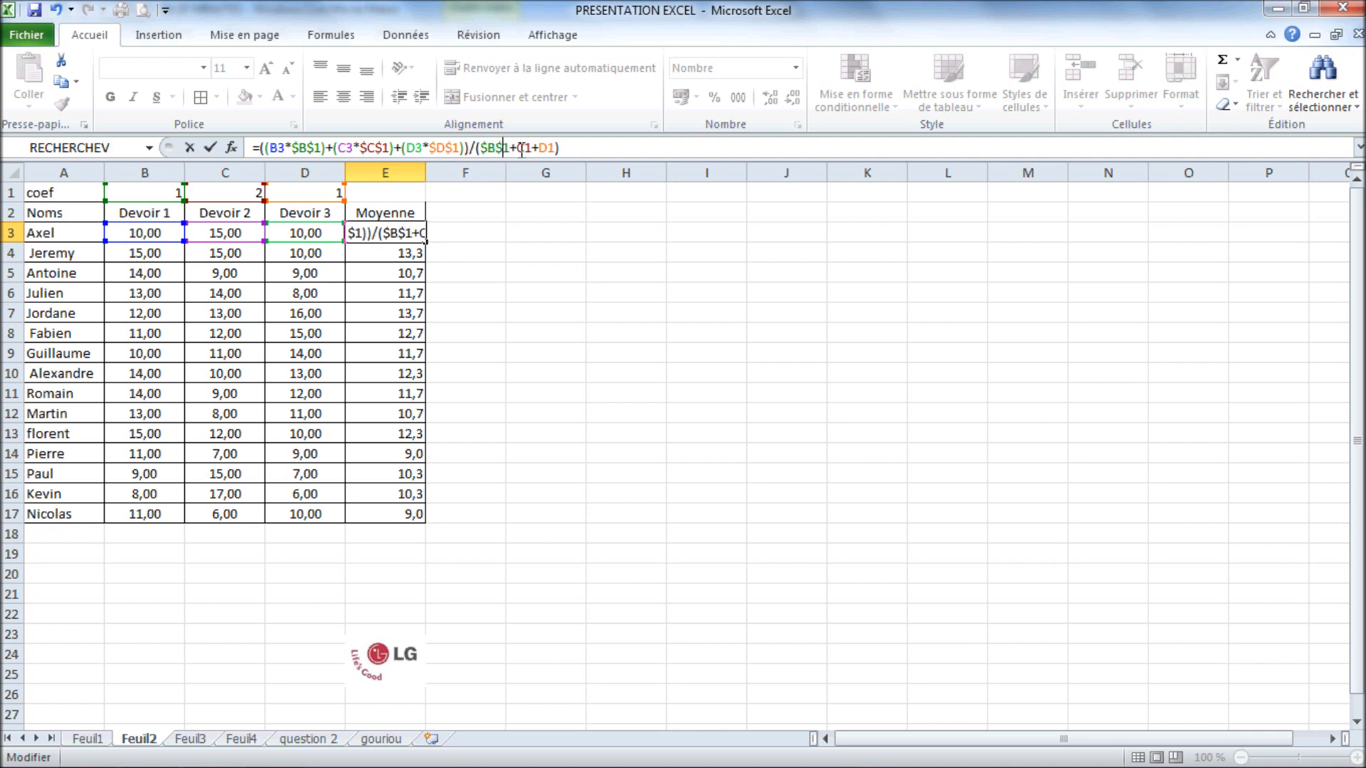
click(522, 148)
text($)
click(534, 148)
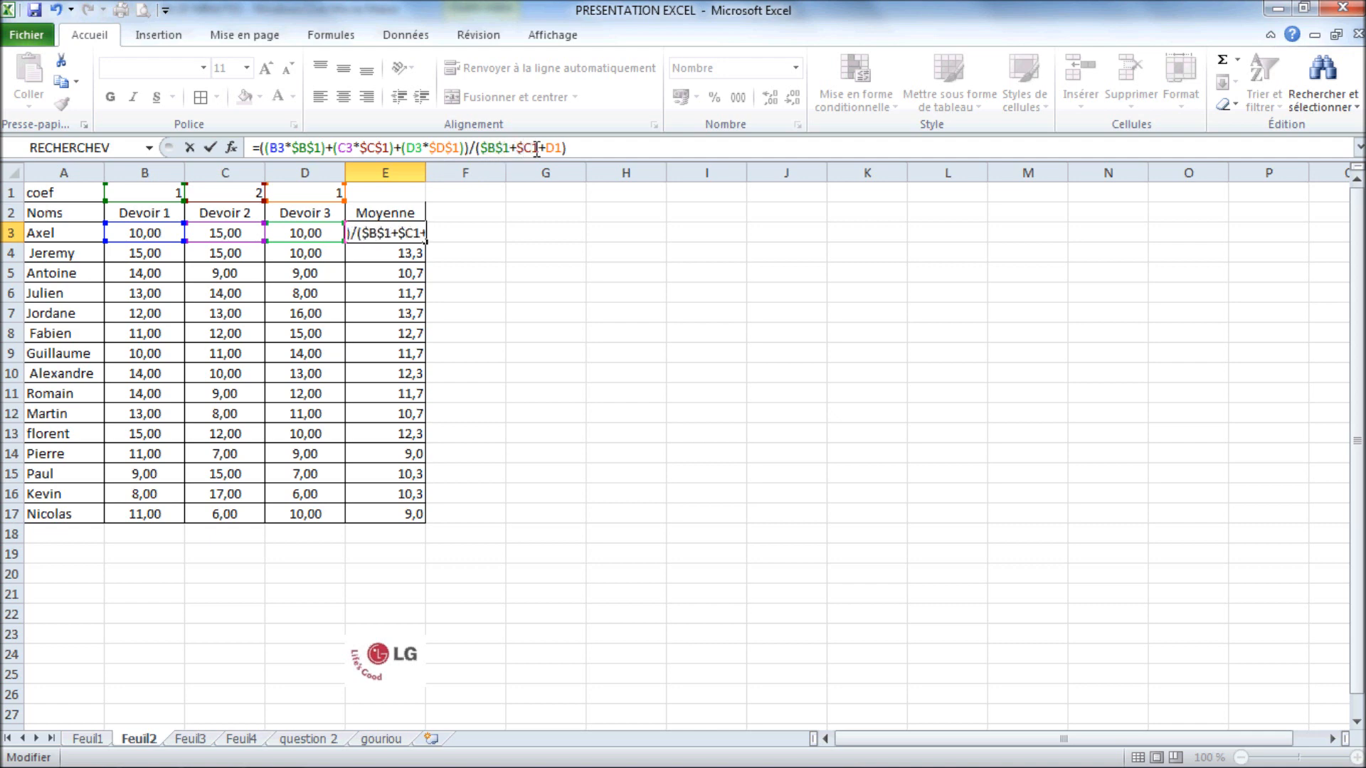
text($)
click(553, 148)
text($)
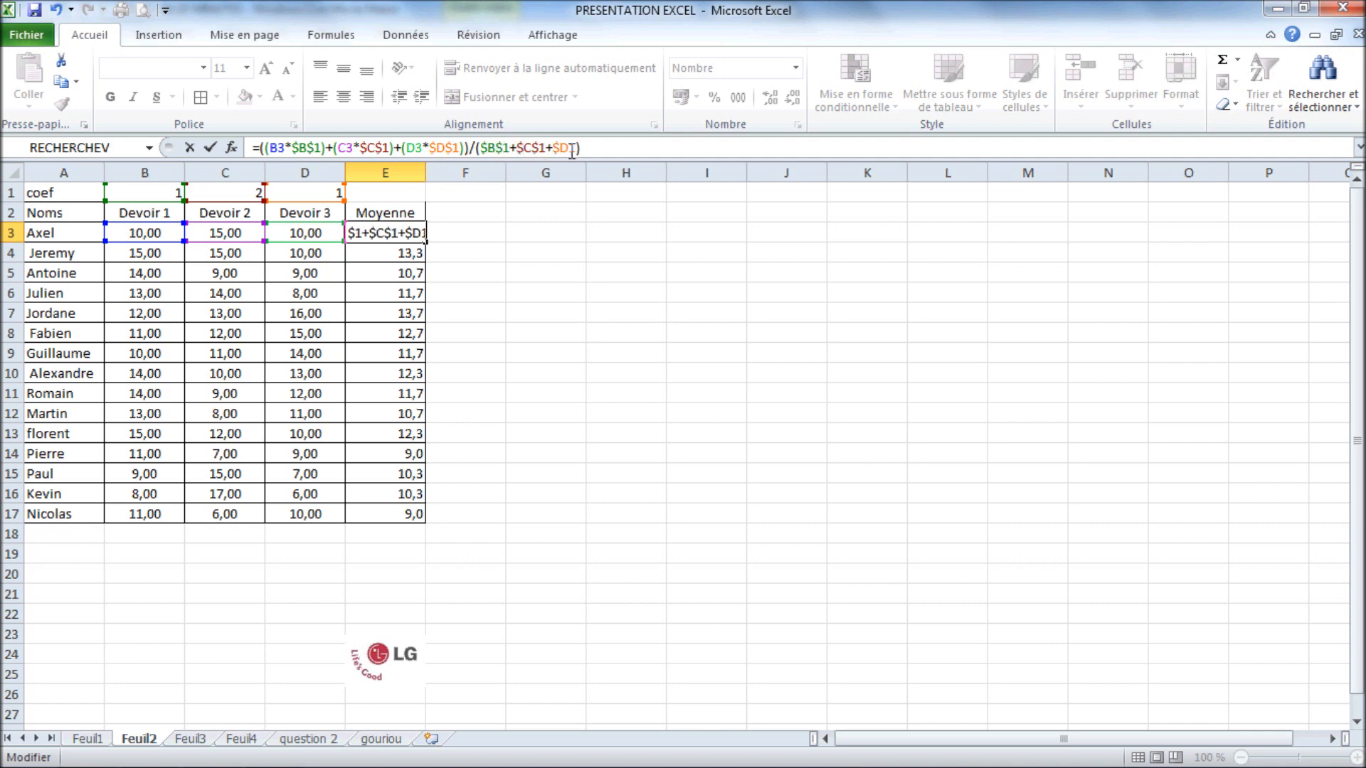
click(572, 148)
text($)
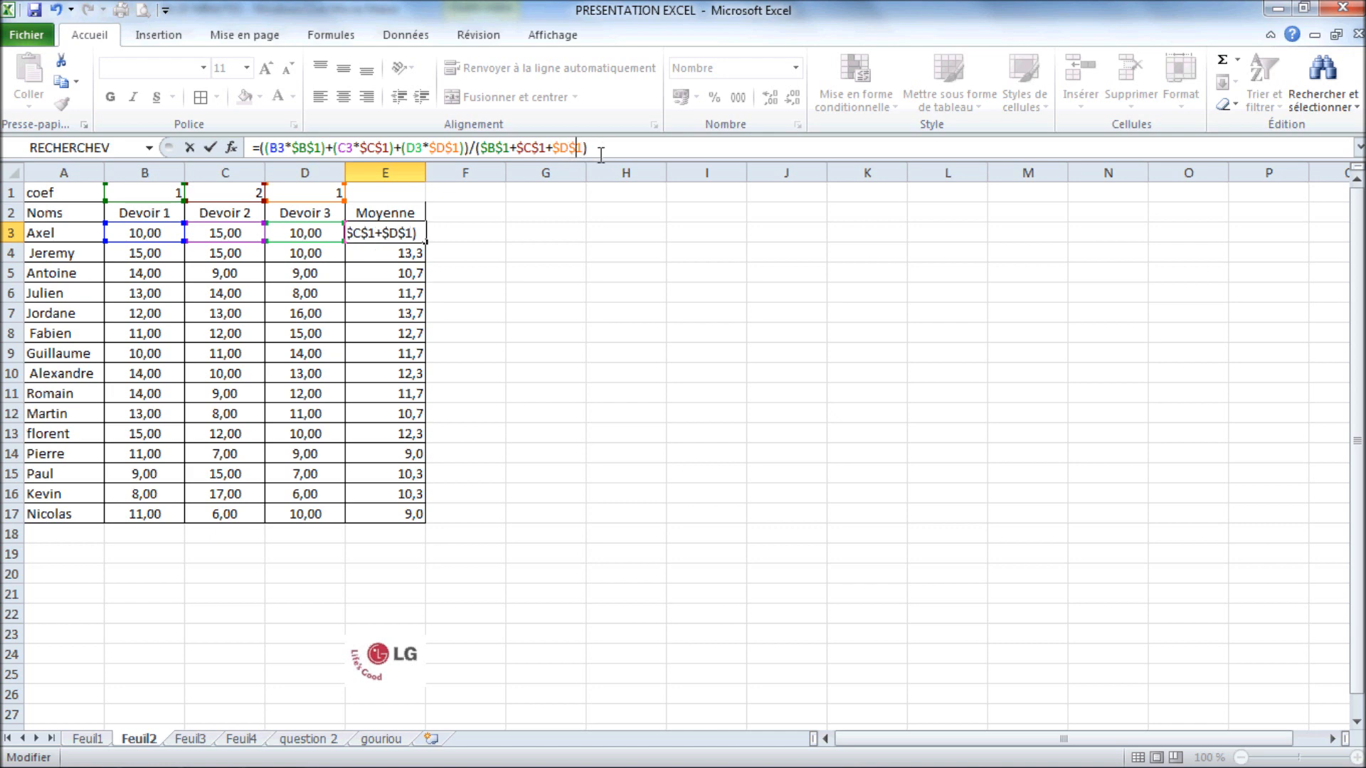
key(Return)
Fill the weighted average formula from E3 down to E17
click(412, 233)
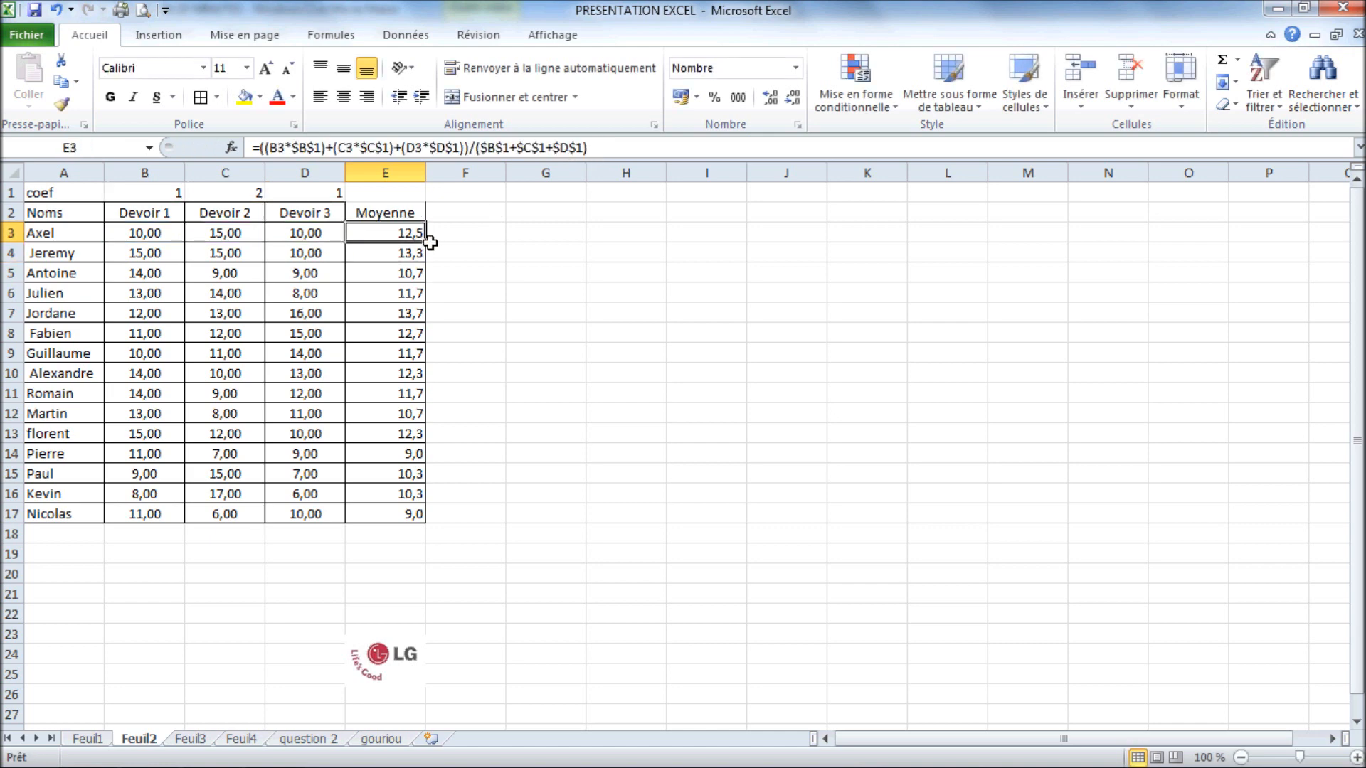
drag(427, 243, 411, 515)
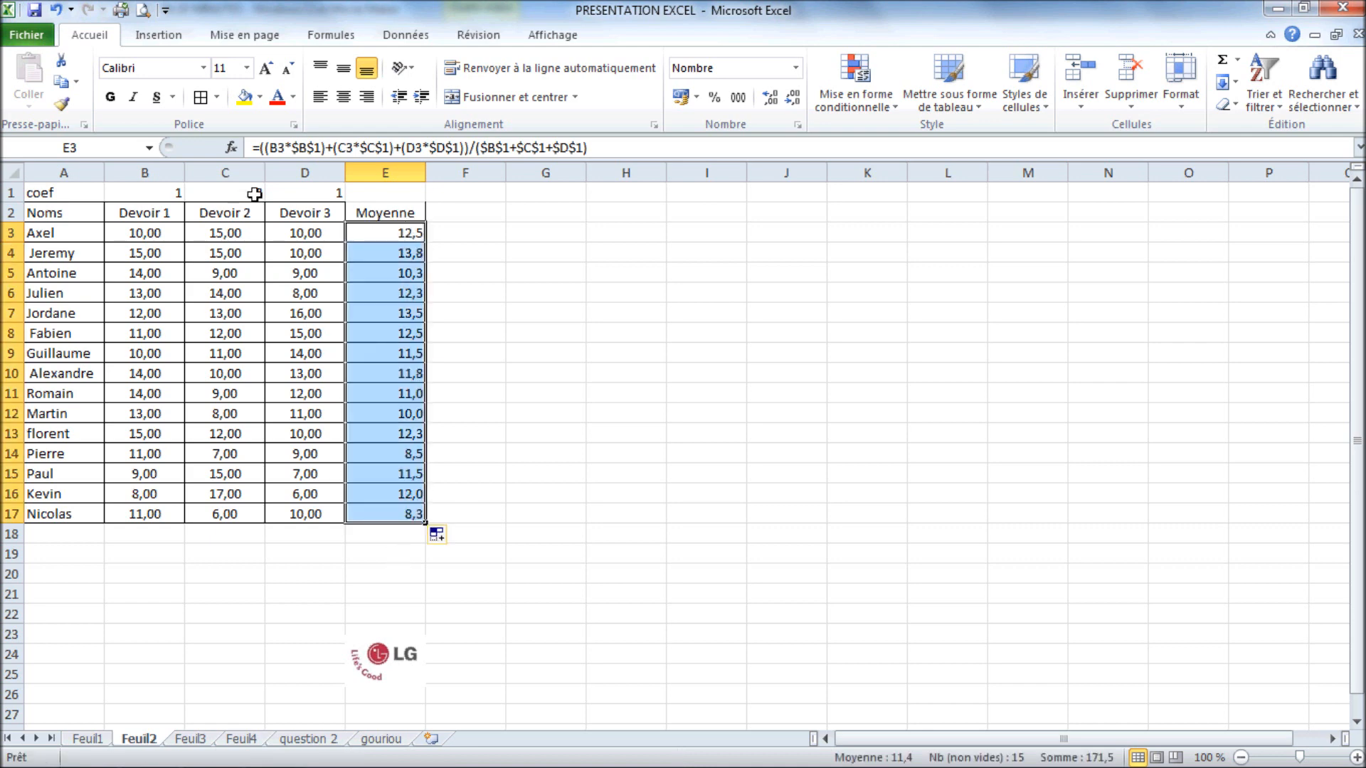
Try a coefficient of 1 for Devoir 2 in C1, and undo the change
click(253, 193)
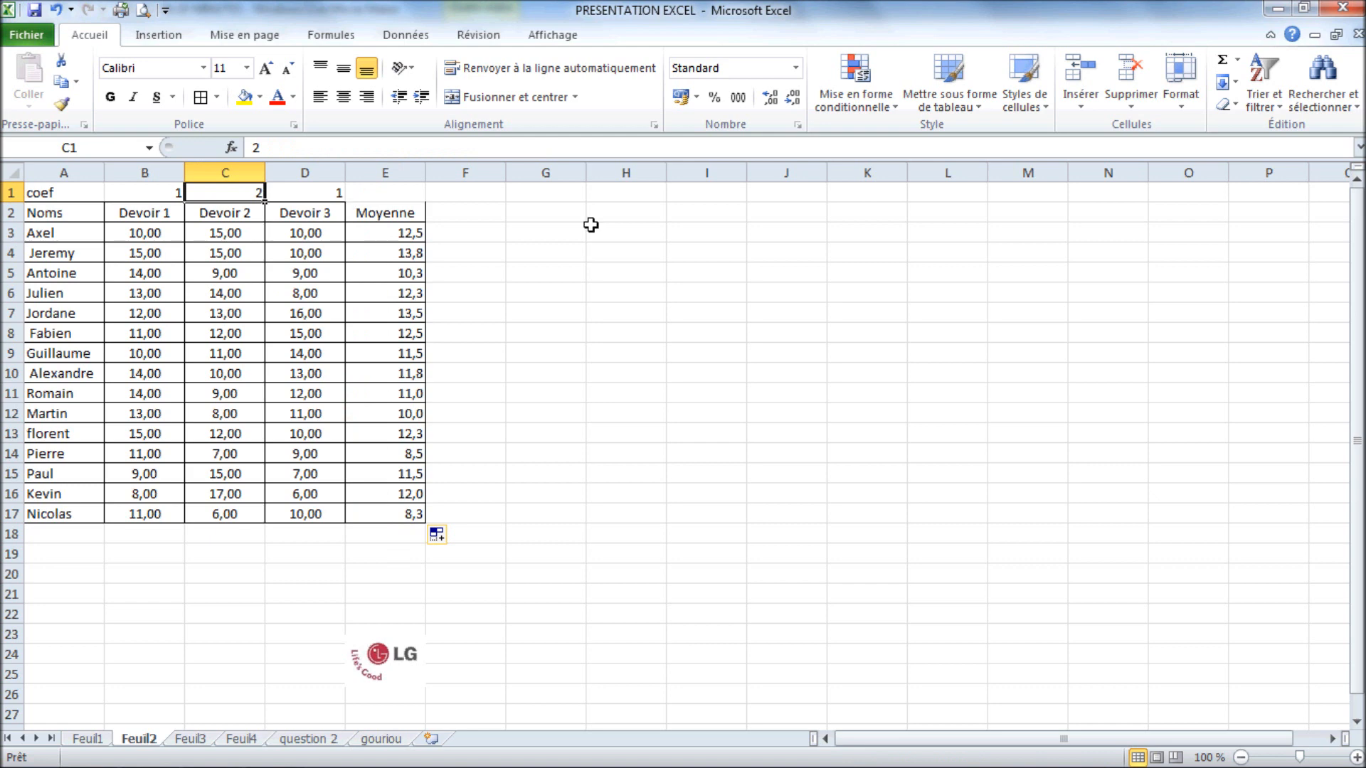
text(1)
key(Return)
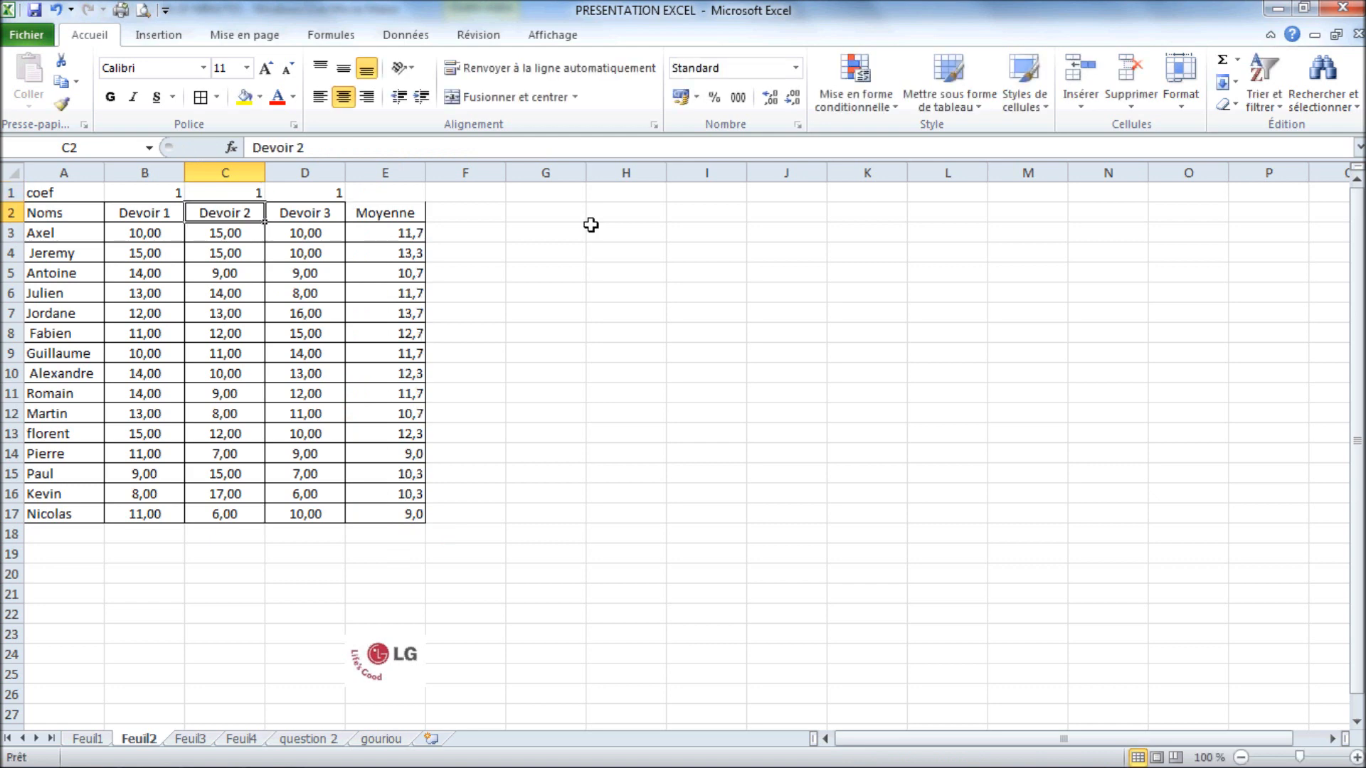
key(ctrl+z)
key(Return)
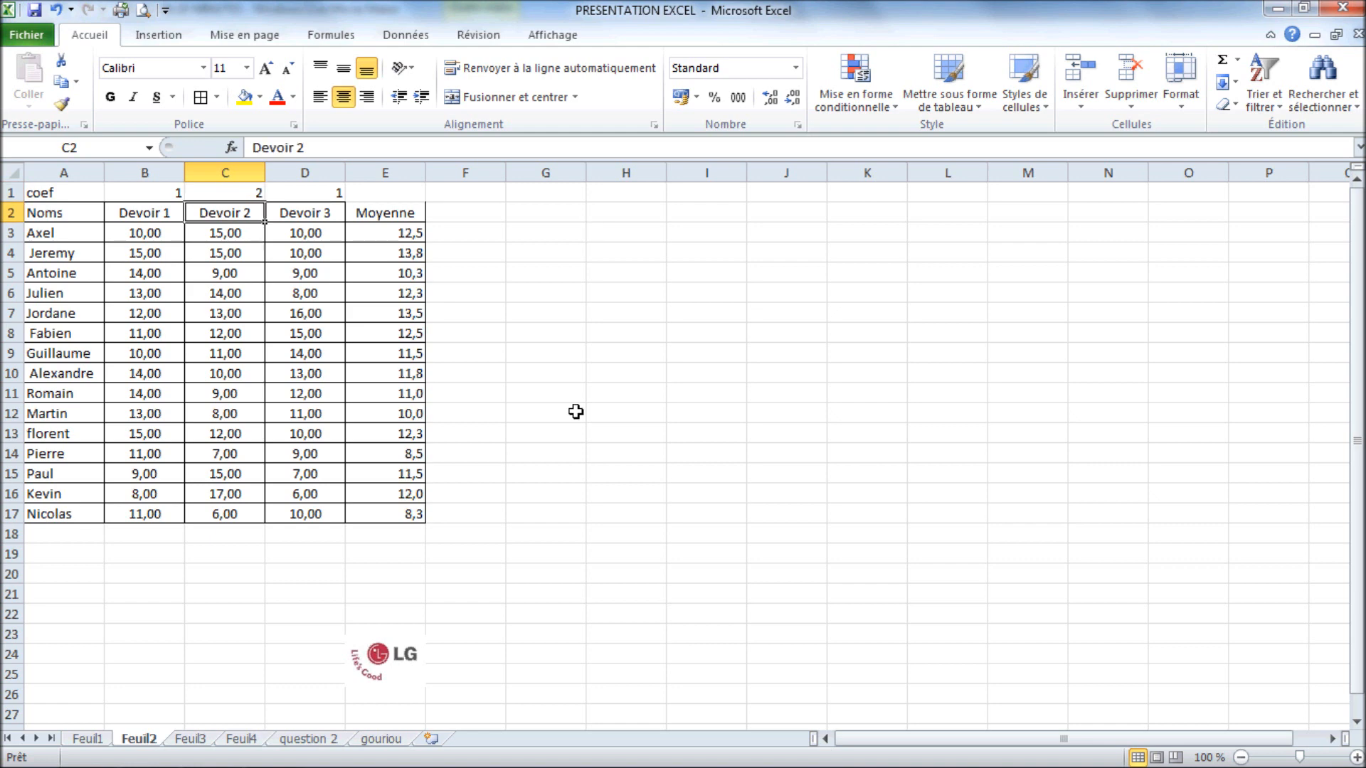
mouse_move(575, 767)
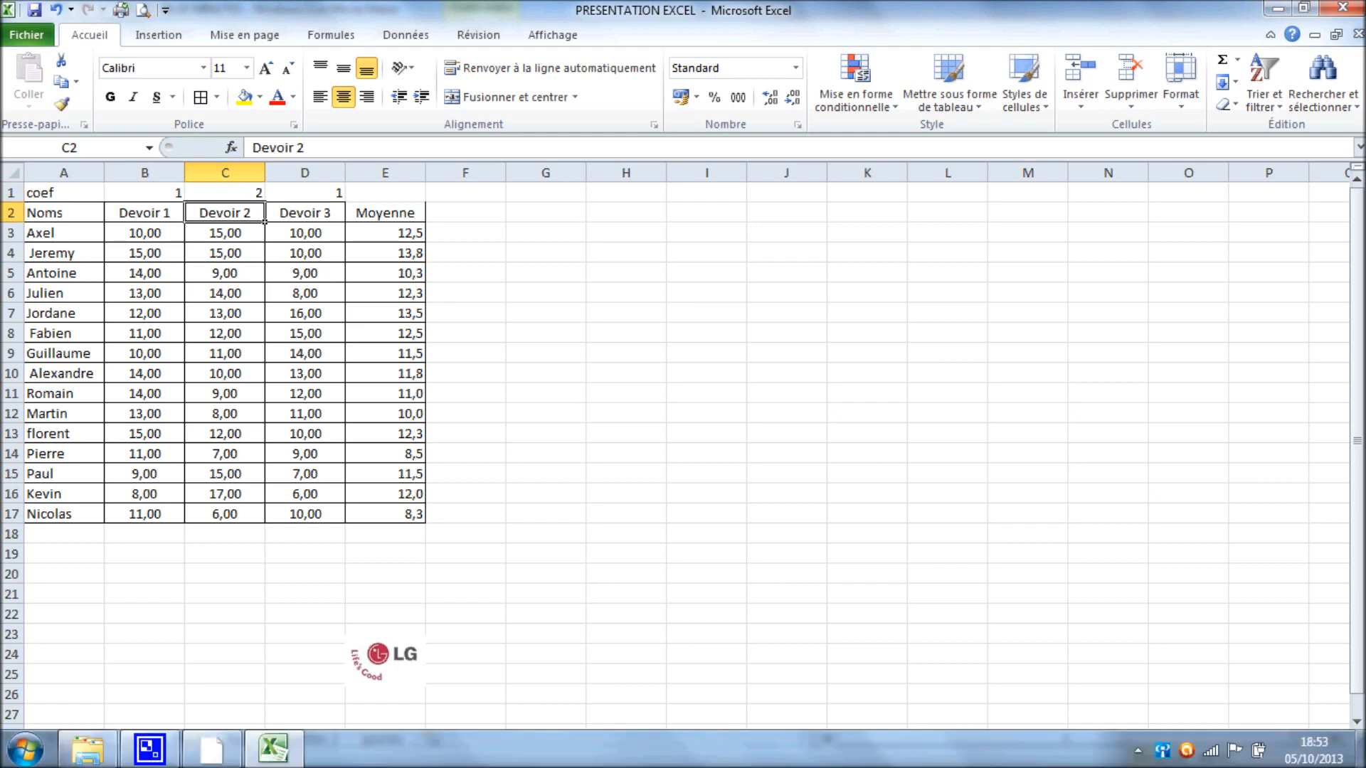
click(150, 748)
click(1121, 650)
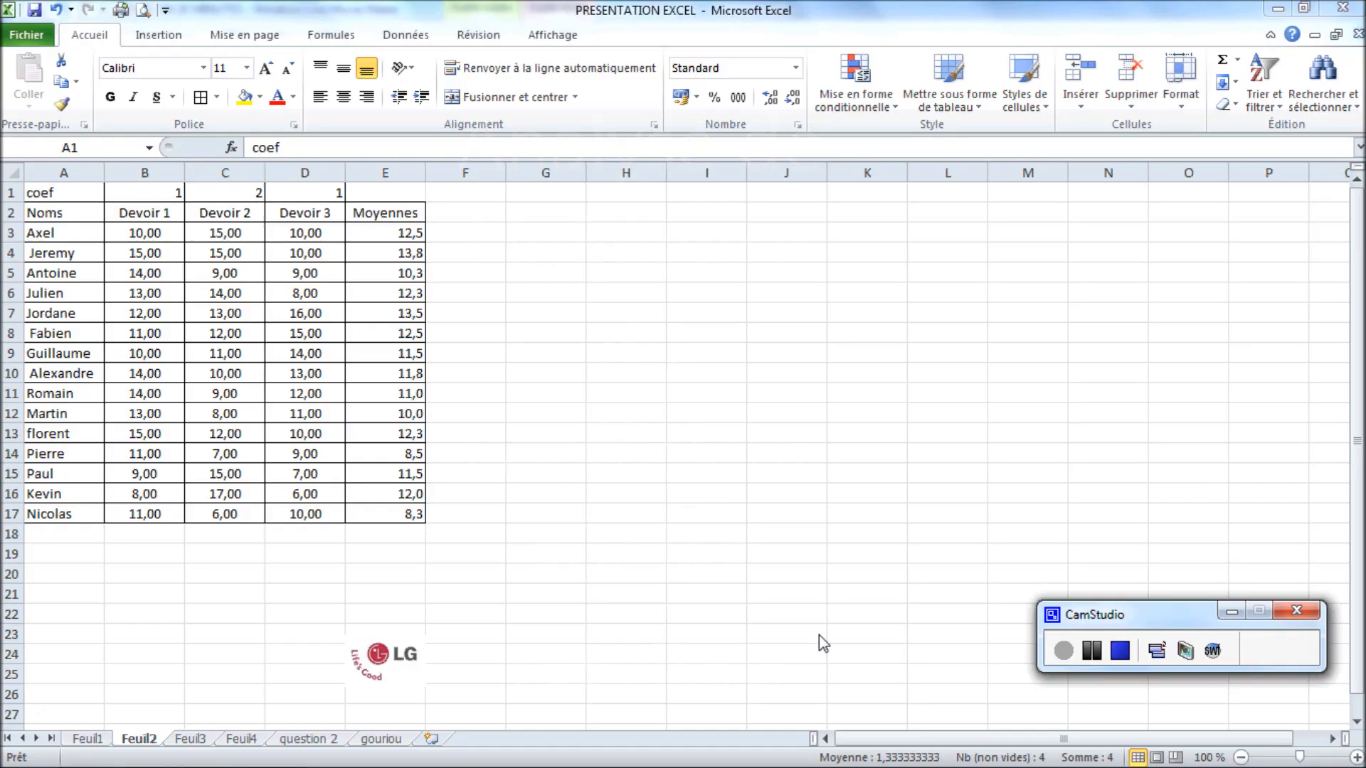
click(341, 611)
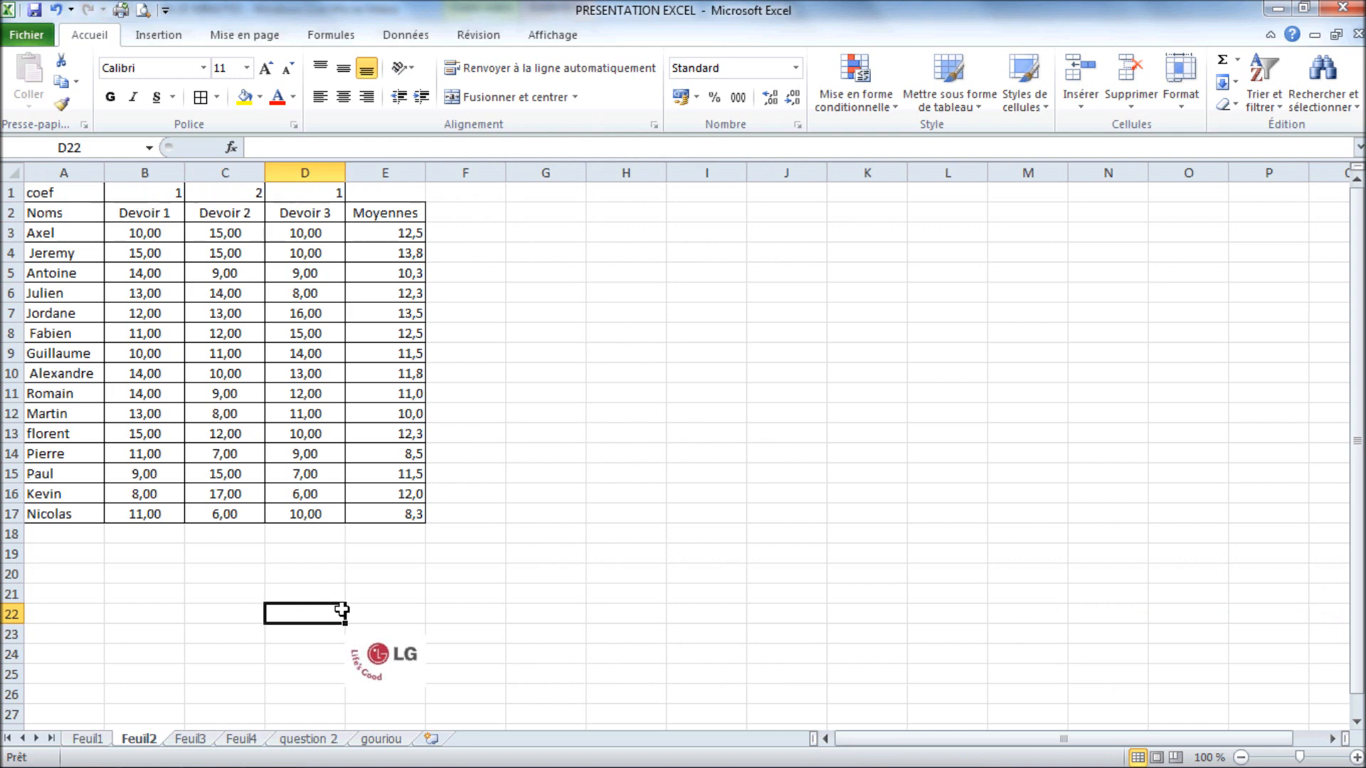
Enter the label "Moyenne des devoir" in A18 and widen column A to fit it
click(46, 536)
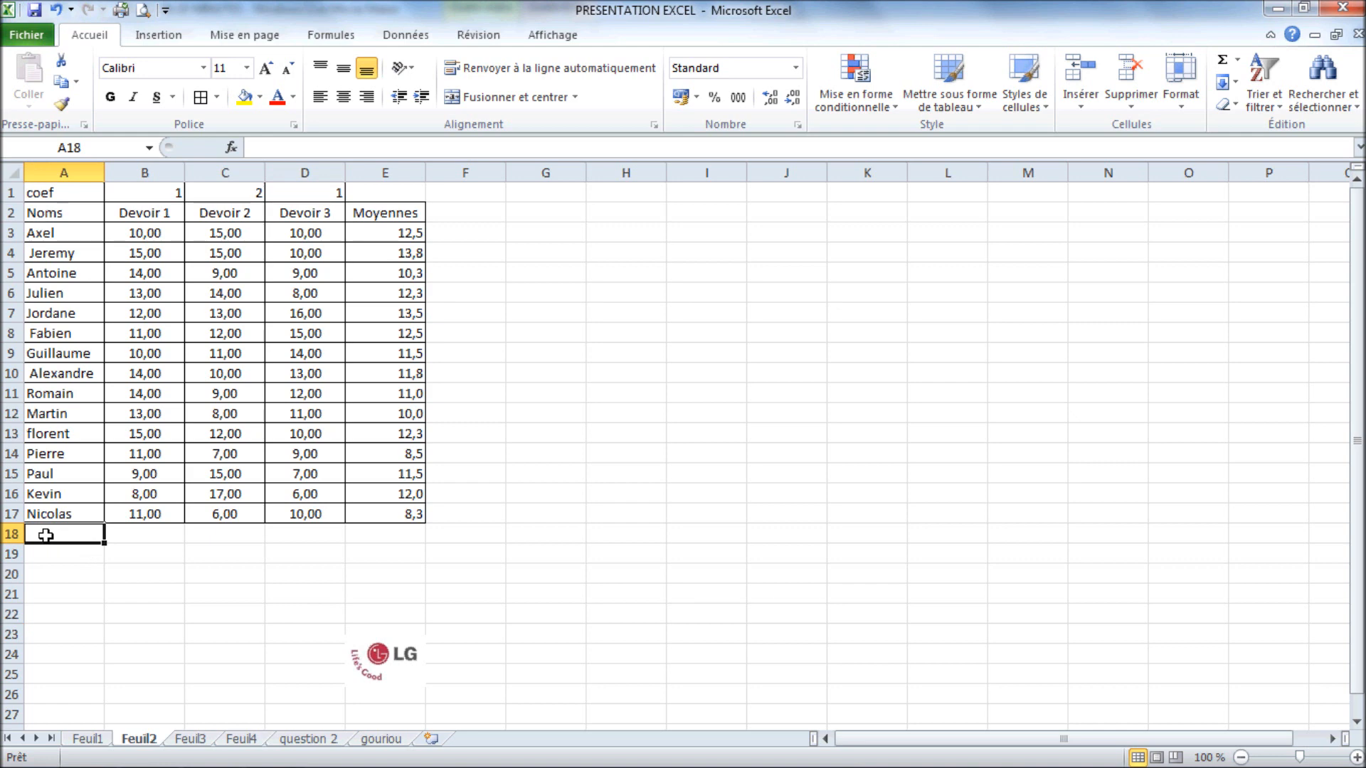
text(Moyenne)
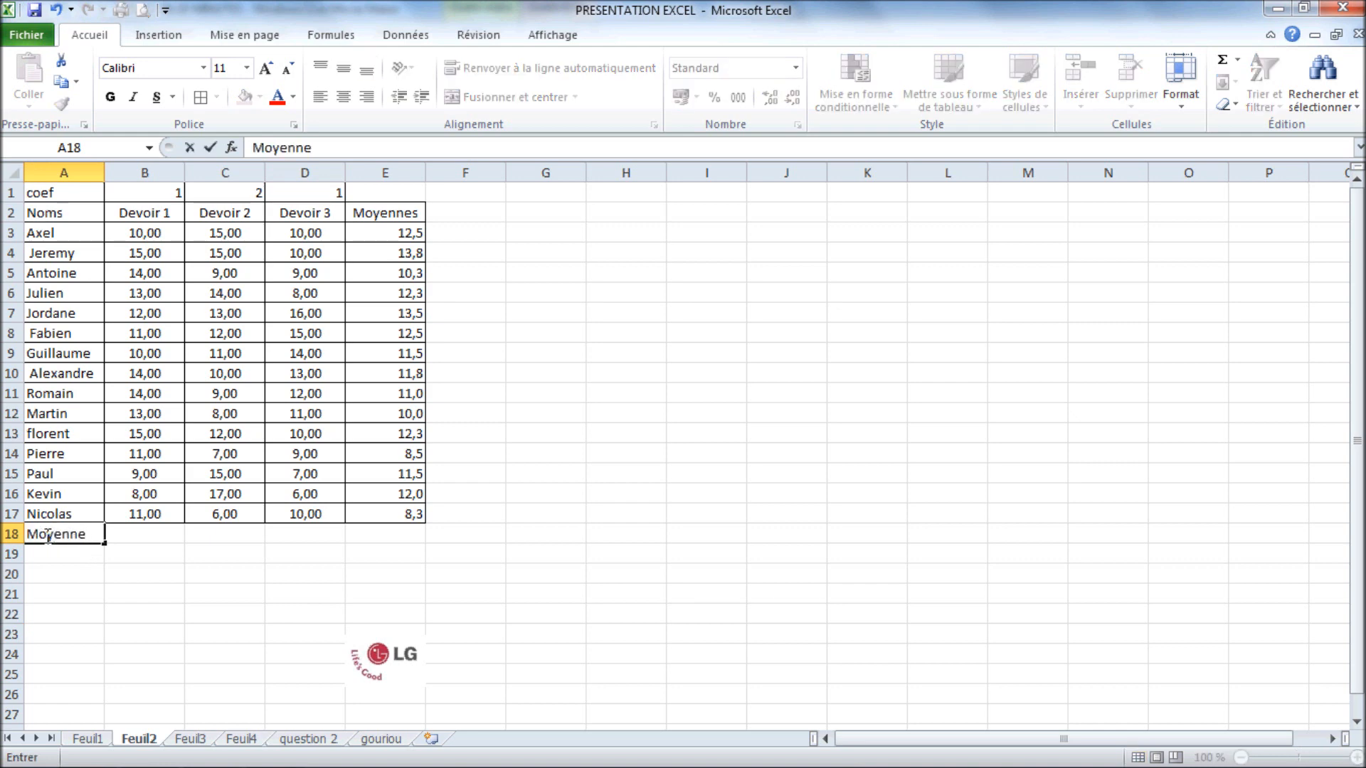
text( des devoir)
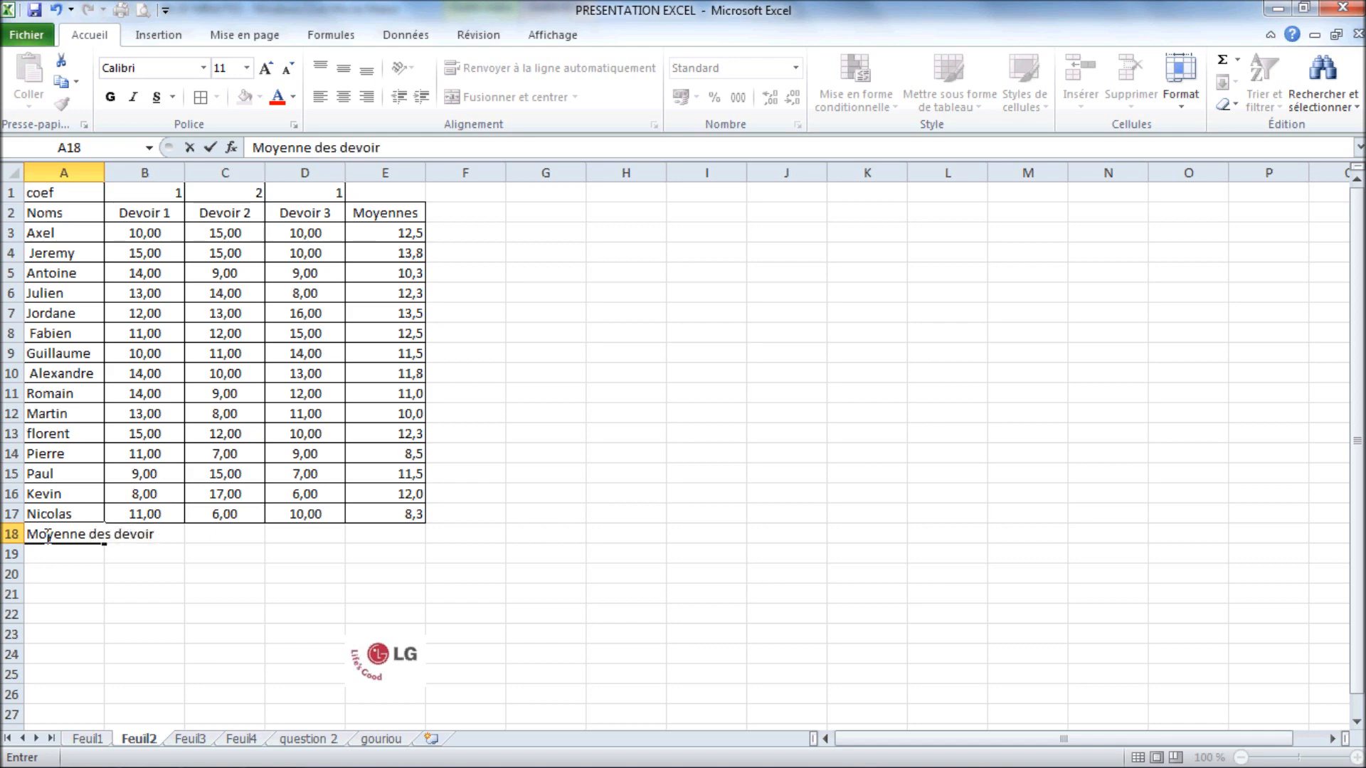
key(Return)
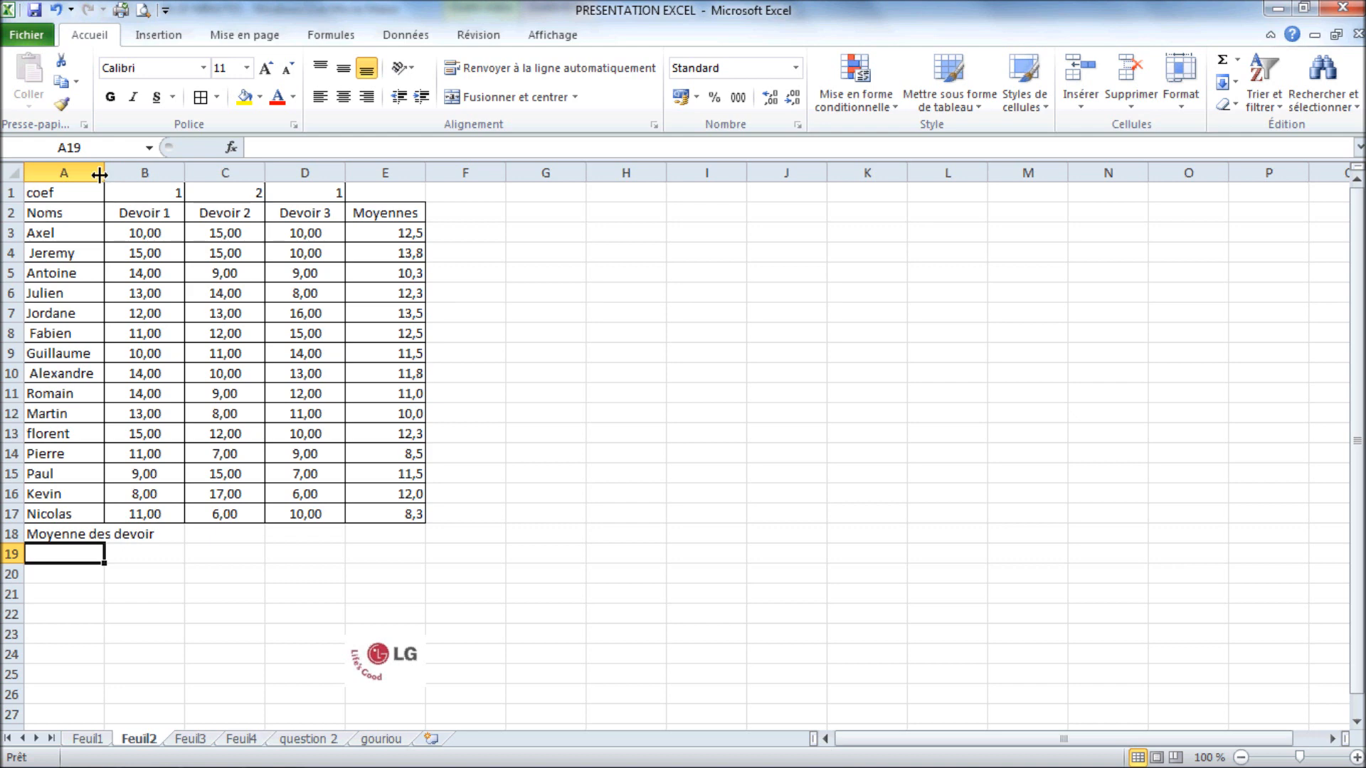
drag(108, 174, 173, 180)
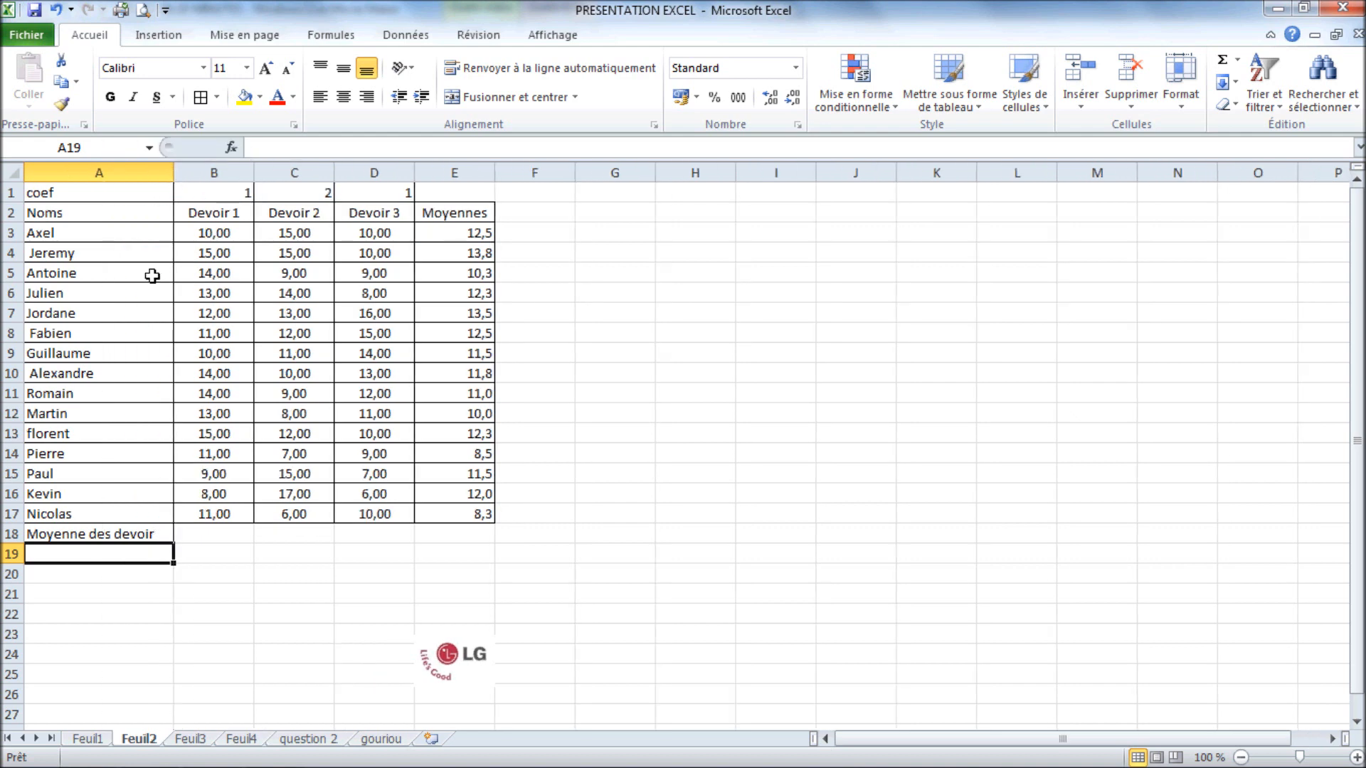
Calculate the Devoir 1 average in B18 with =MOYENNE(B3:B17)
click(214, 535)
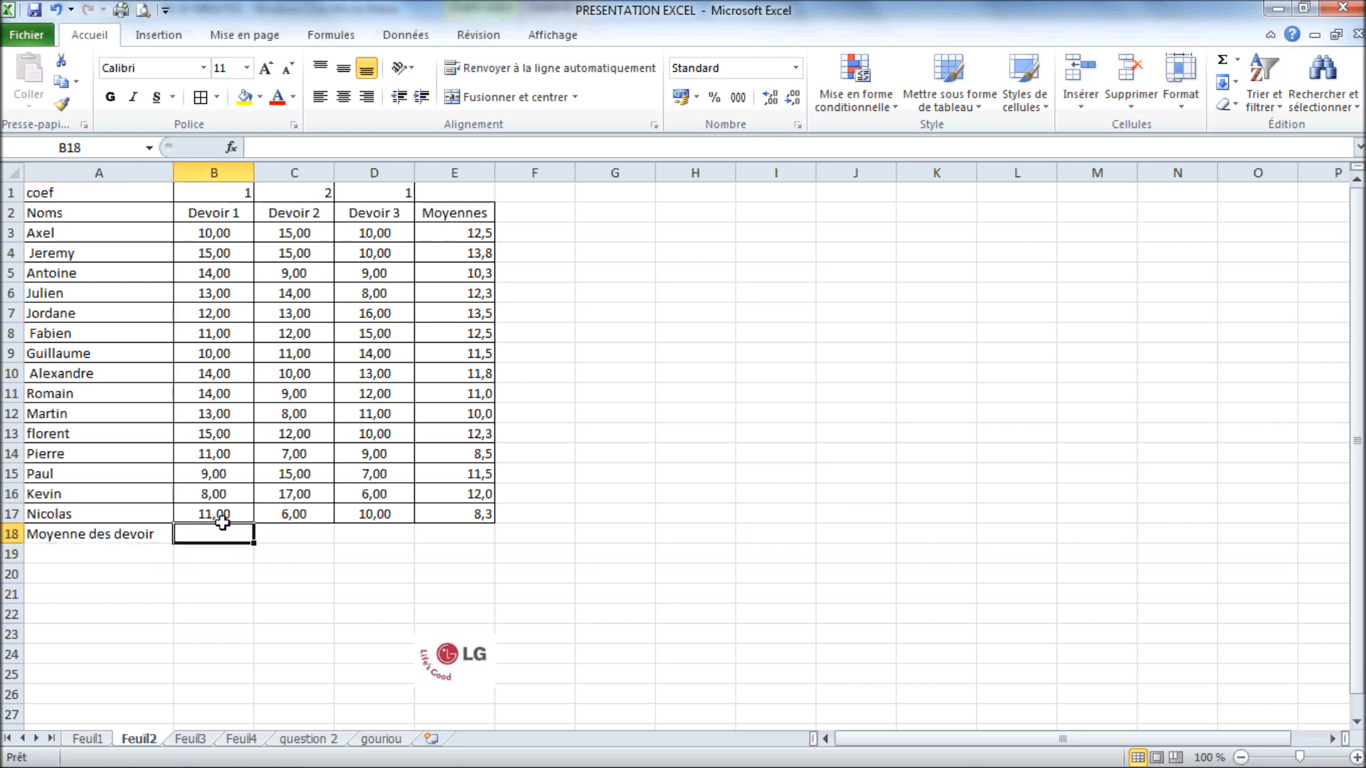
text(=mo)
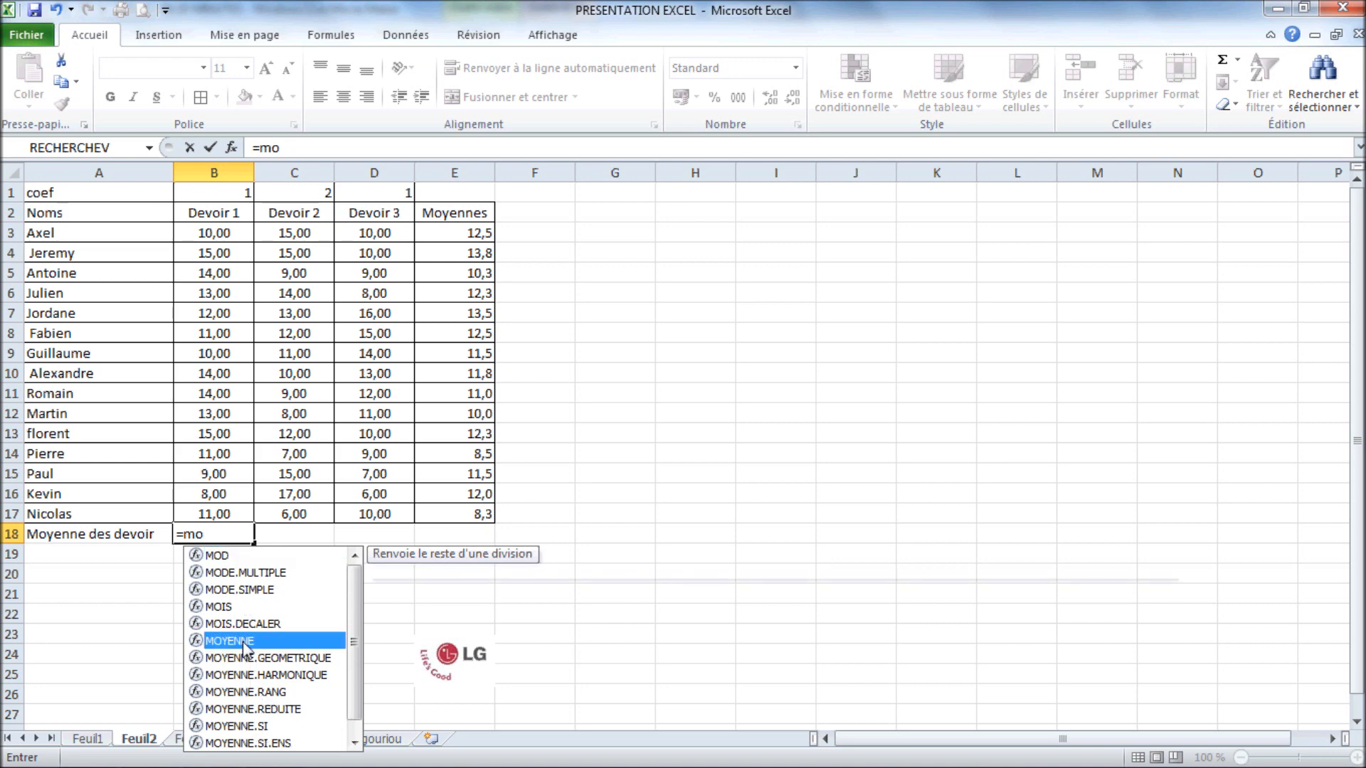
double_click(229, 641)
drag(223, 519, 230, 256)
drag(230, 234, 230, 233)
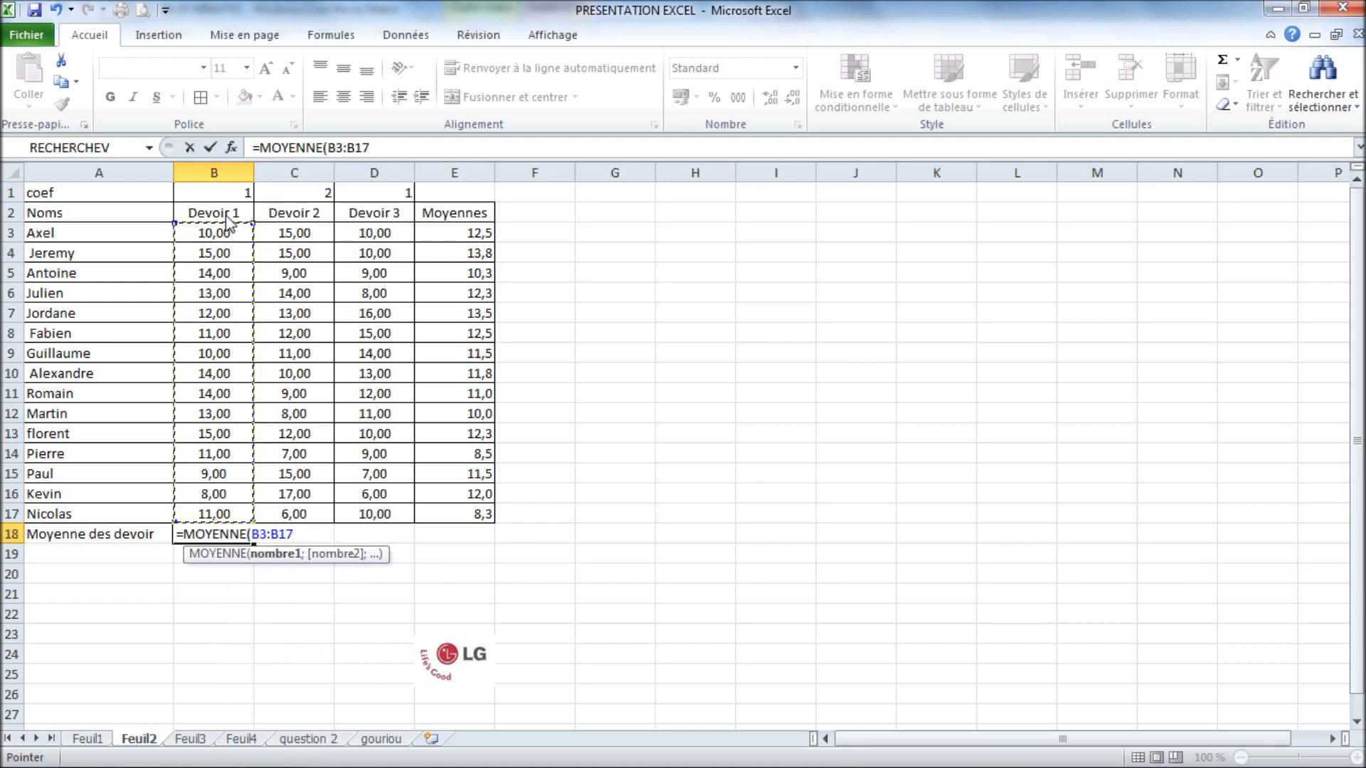
key(Return)
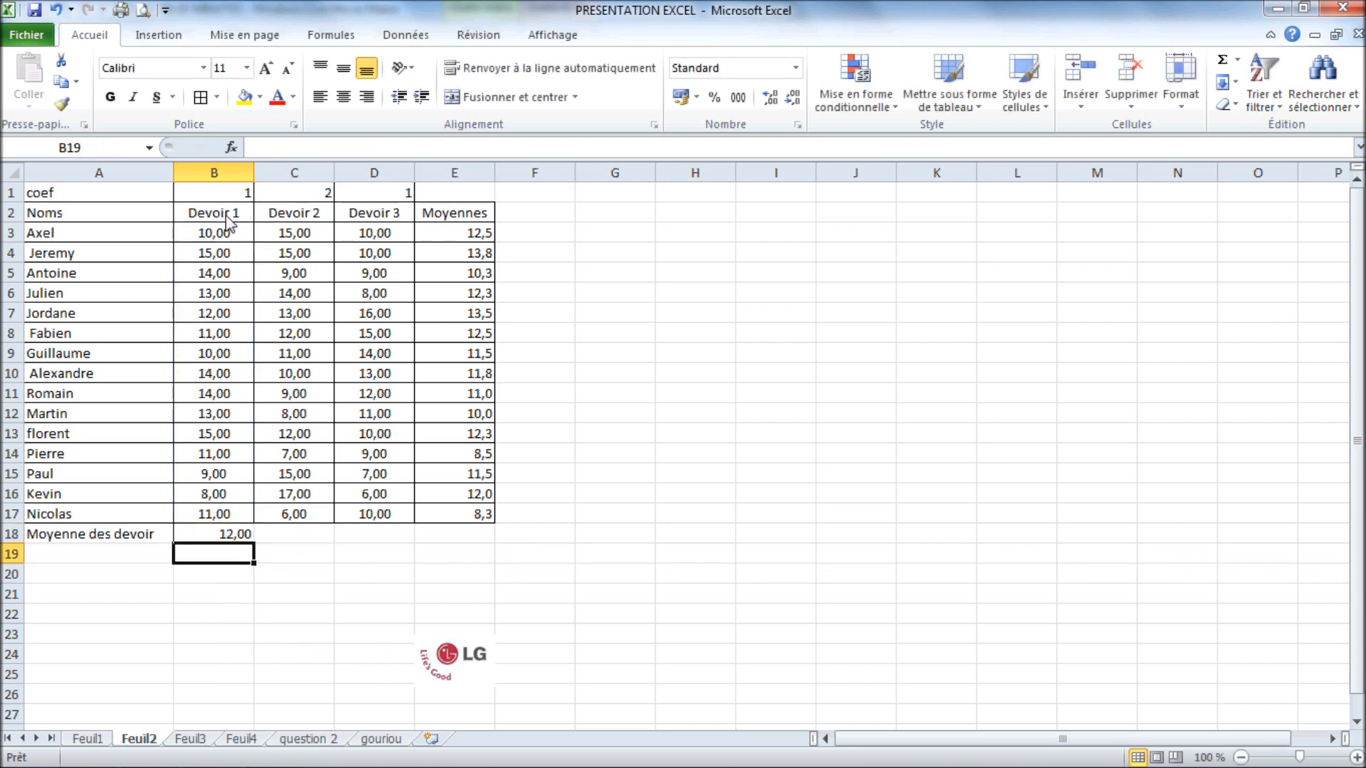
Fill the average formula from B18 across to E18, and format the row with centred averages and all borders on A18:E18
click(227, 539)
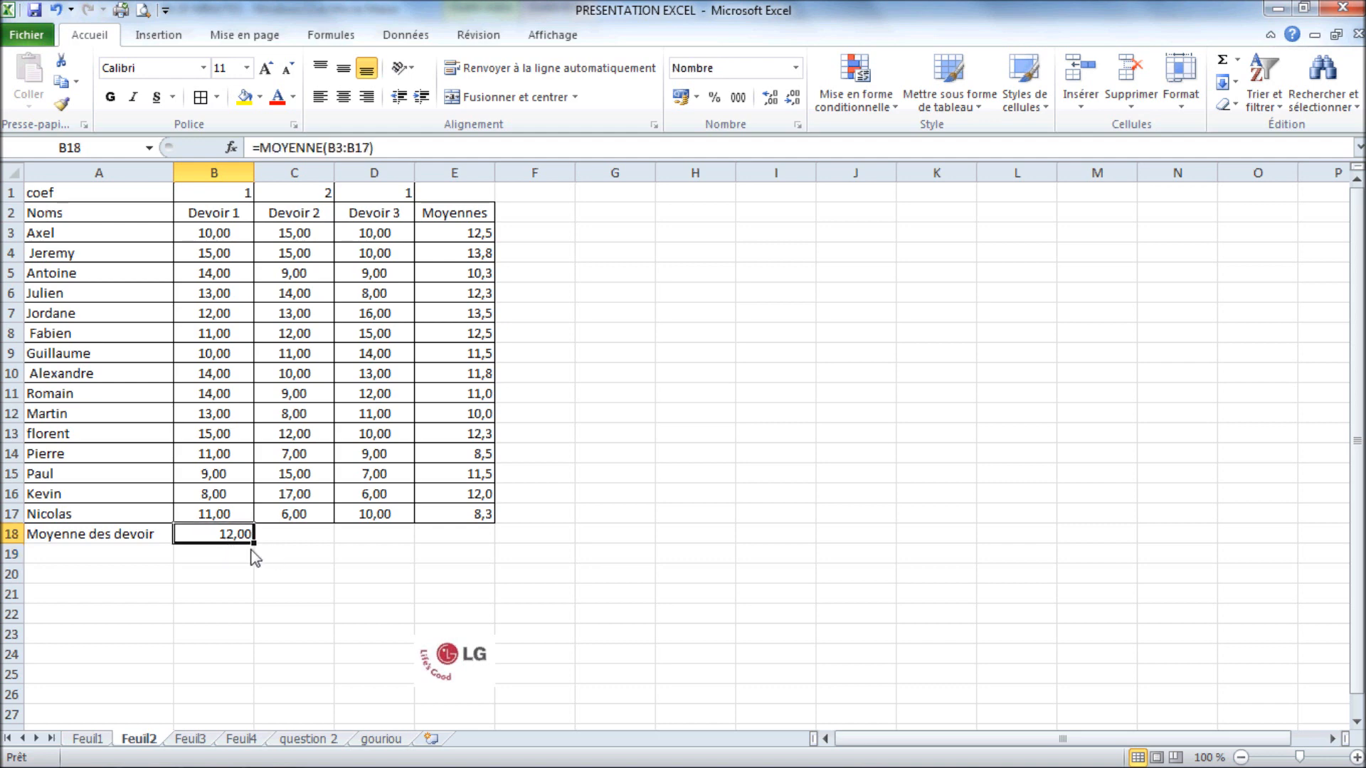
drag(253, 542, 476, 574)
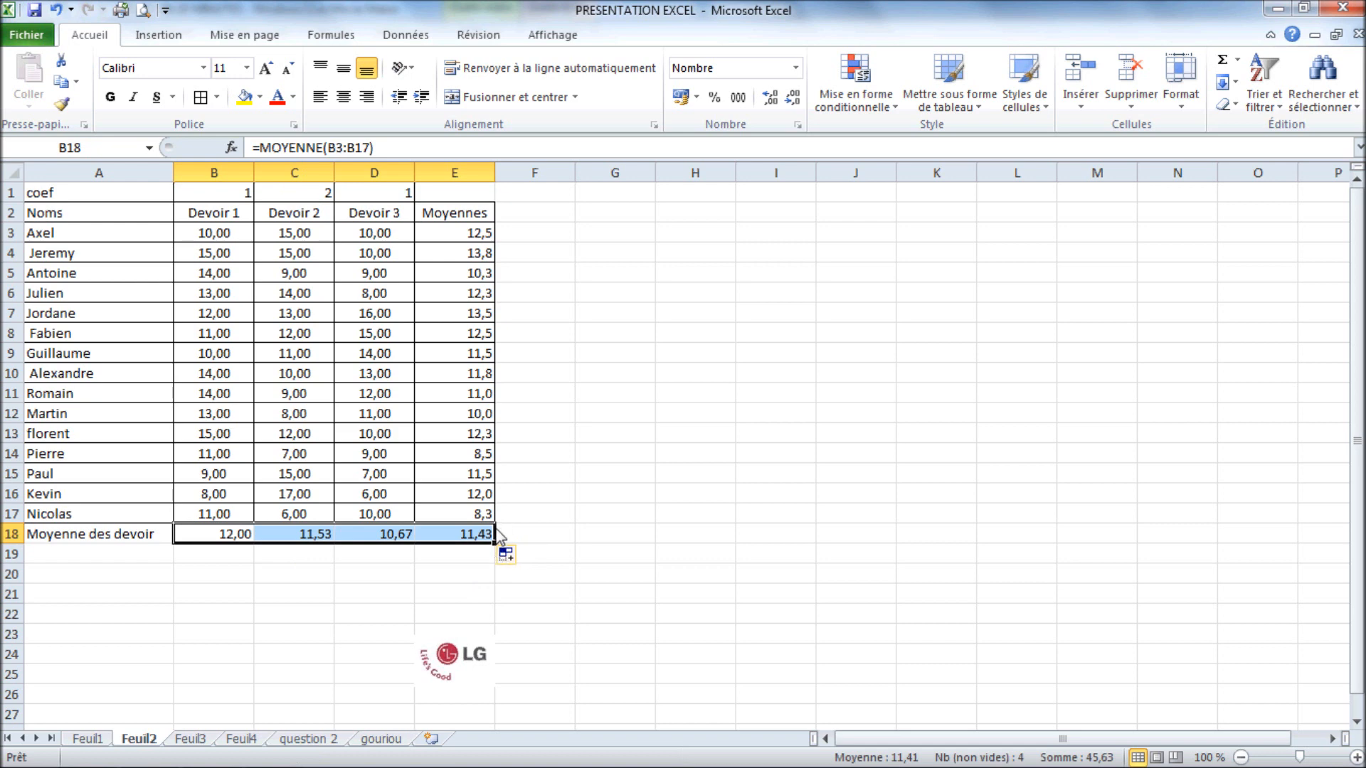
click(343, 97)
drag(143, 539, 434, 540)
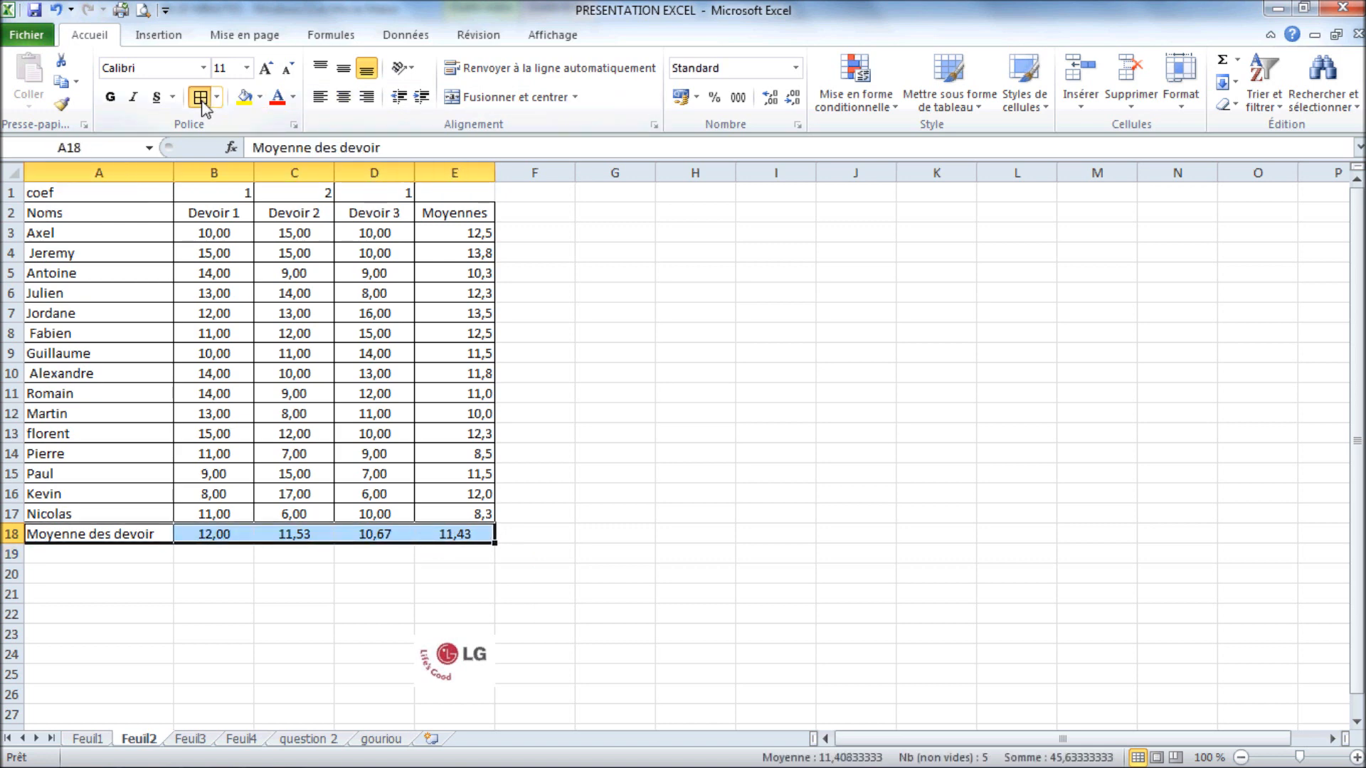
Correct the label in A18 to "Moyenne des devoirs"
click(152, 539)
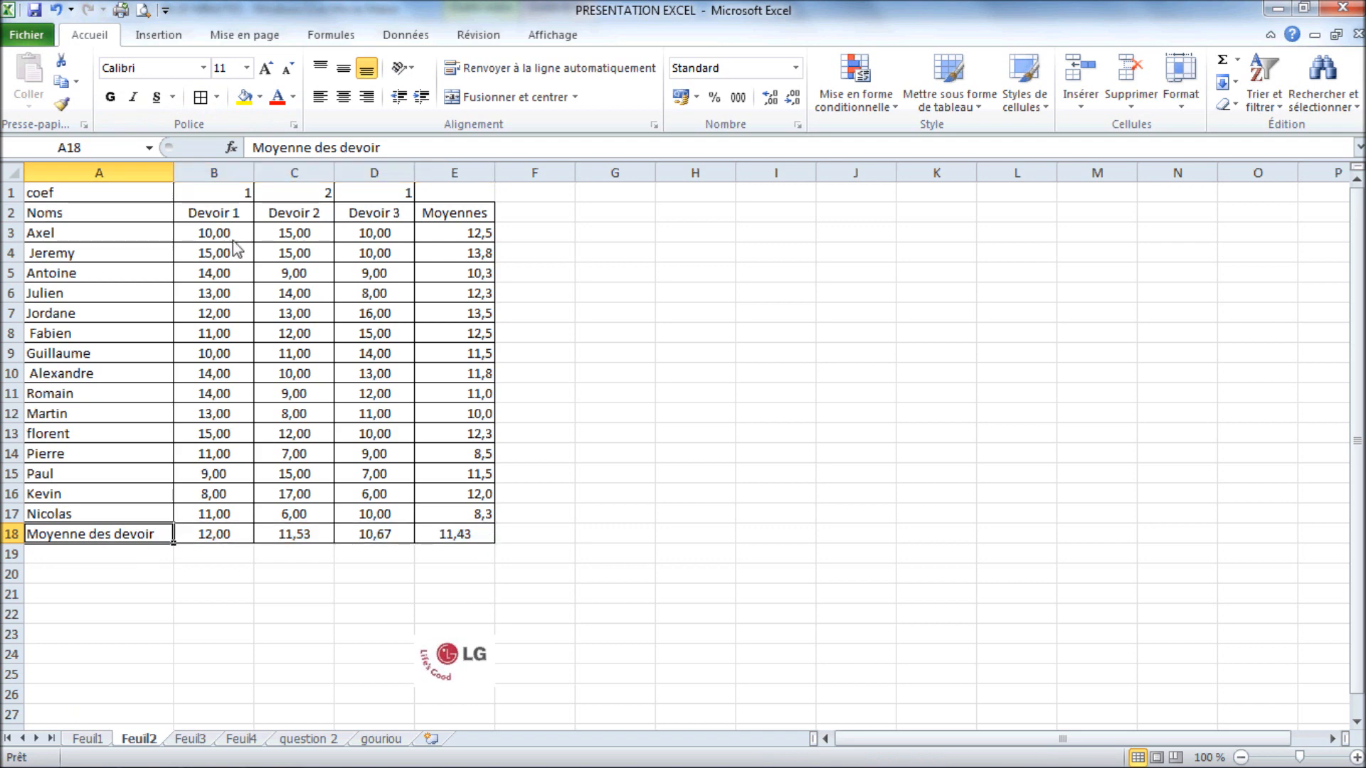
click(392, 147)
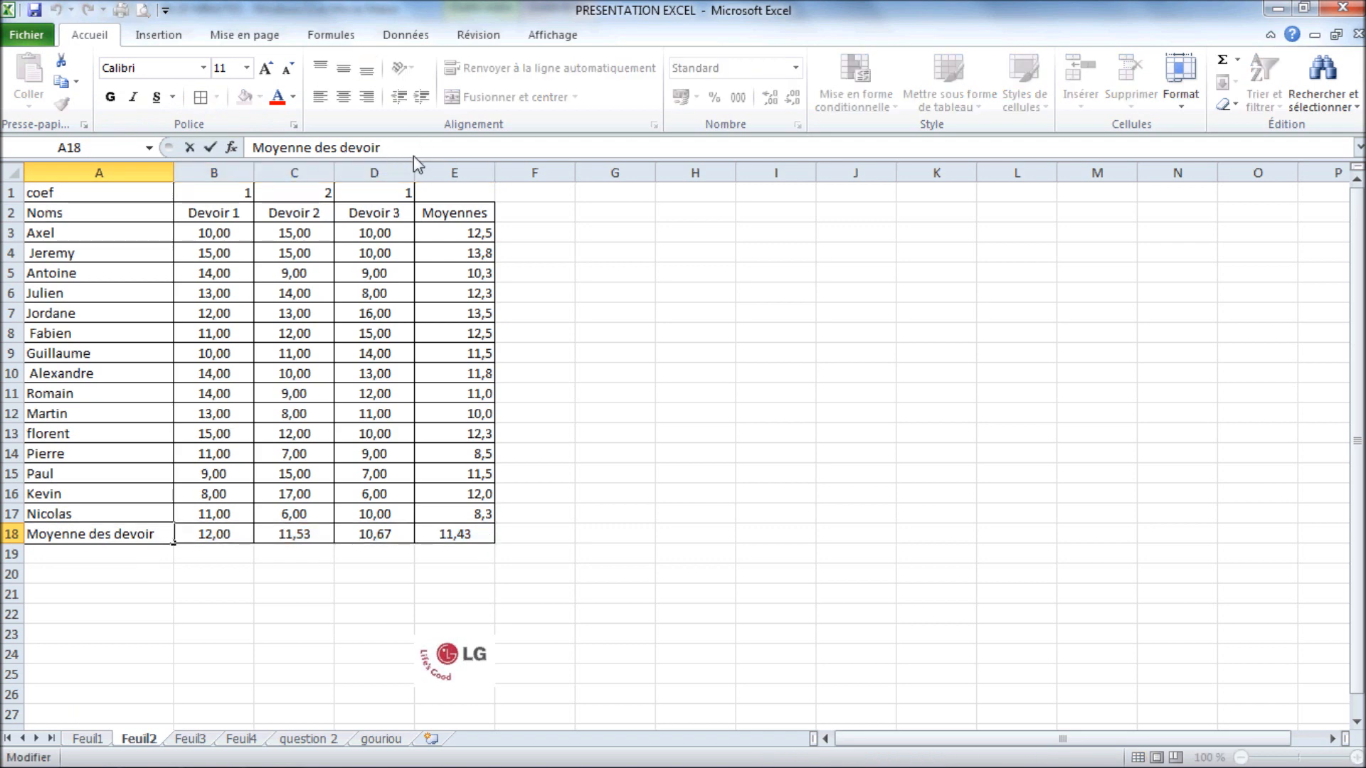
text(s)
click(621, 239)
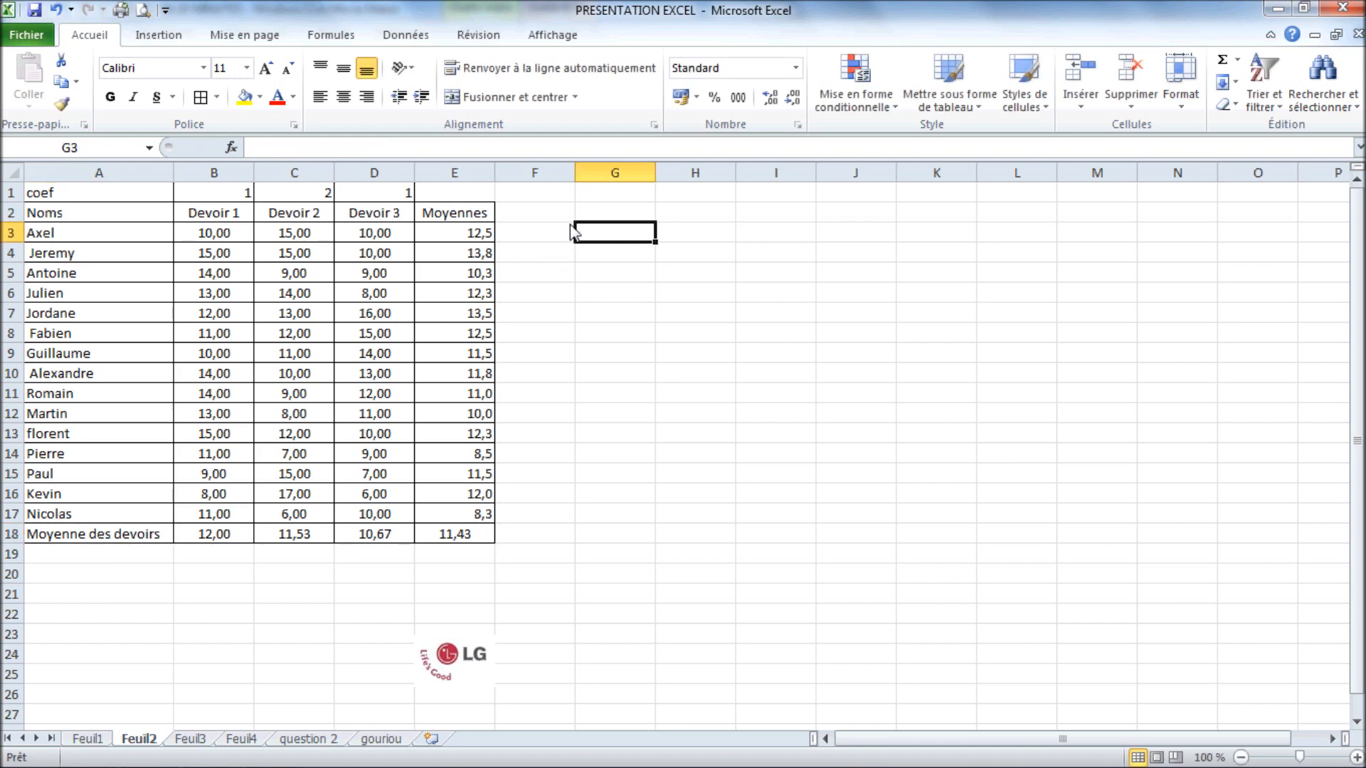
Insert a row above the coefficients and count the student averages of at least 10 in E1 with =NB.SI(E4:E18;">=10")
click(11, 194)
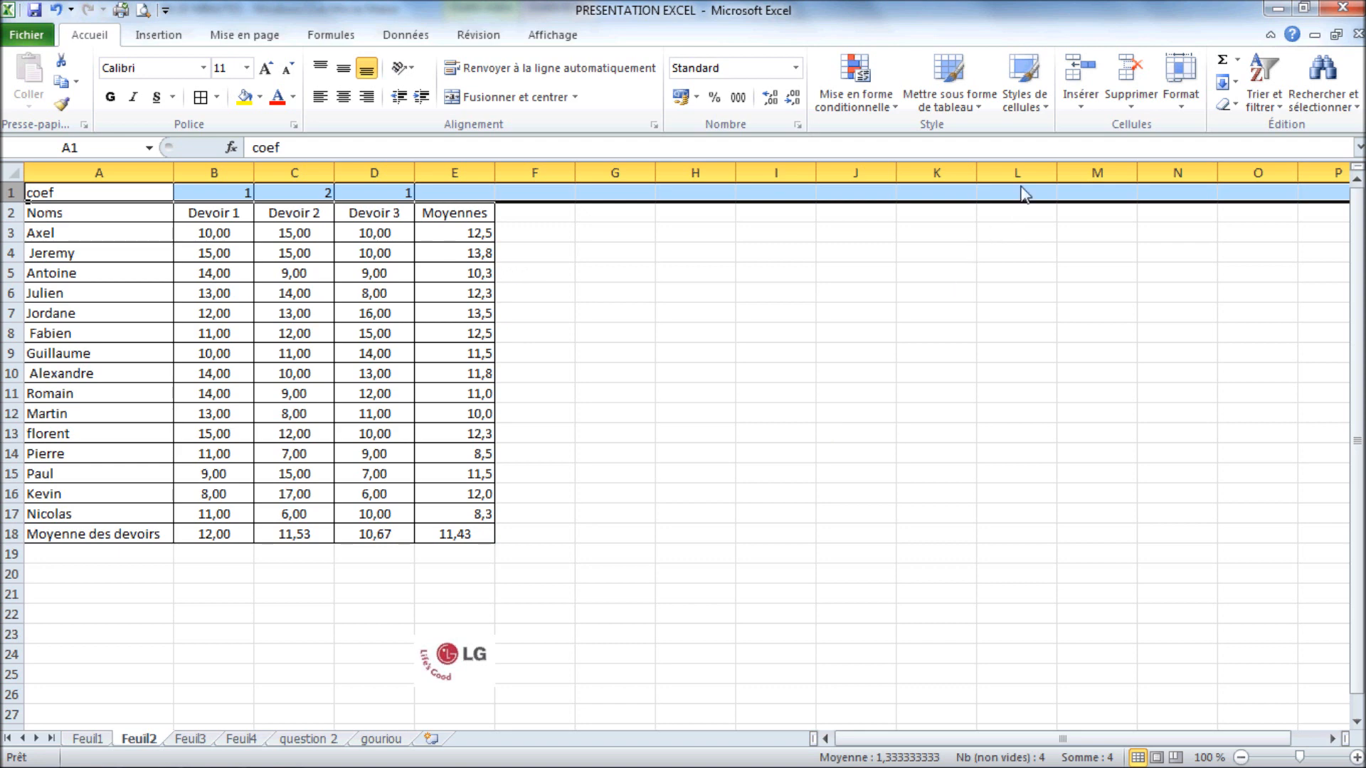
click(1079, 72)
click(455, 193)
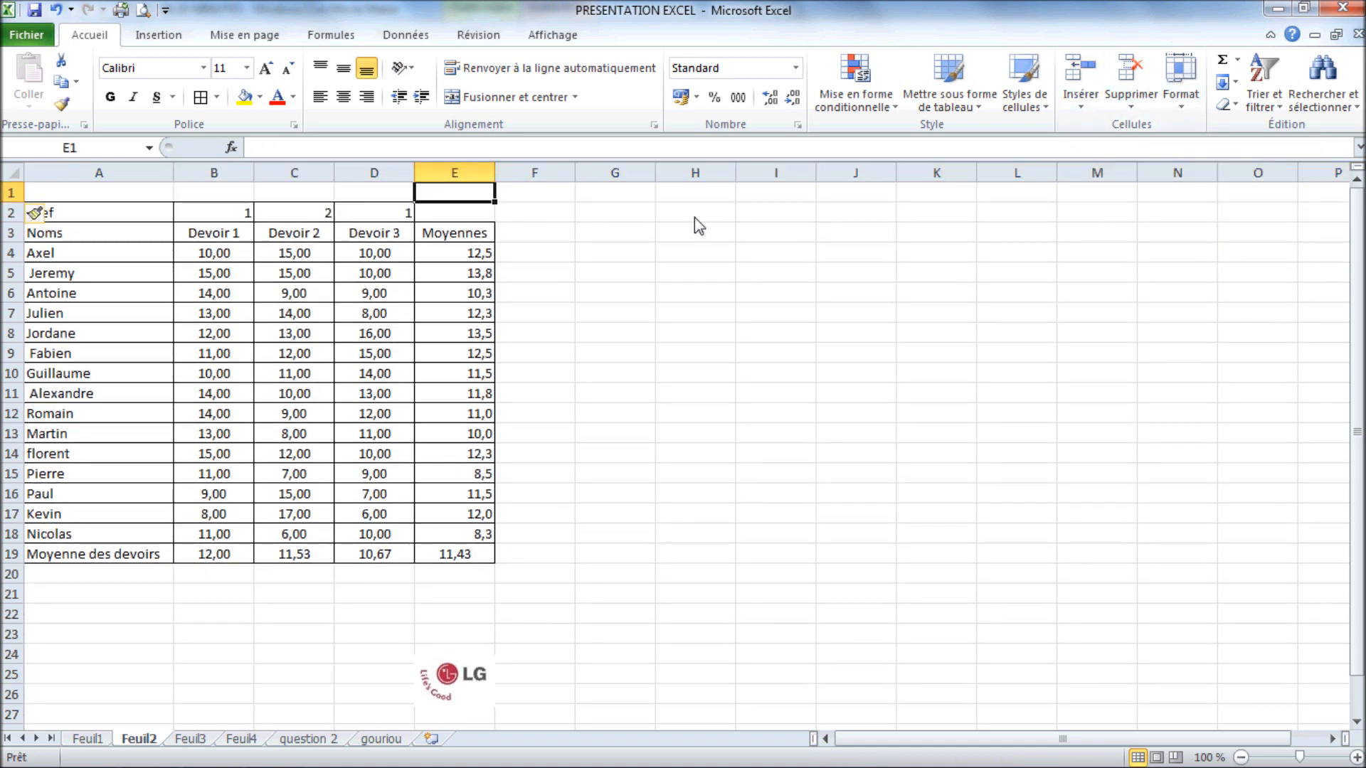
text(=nb)
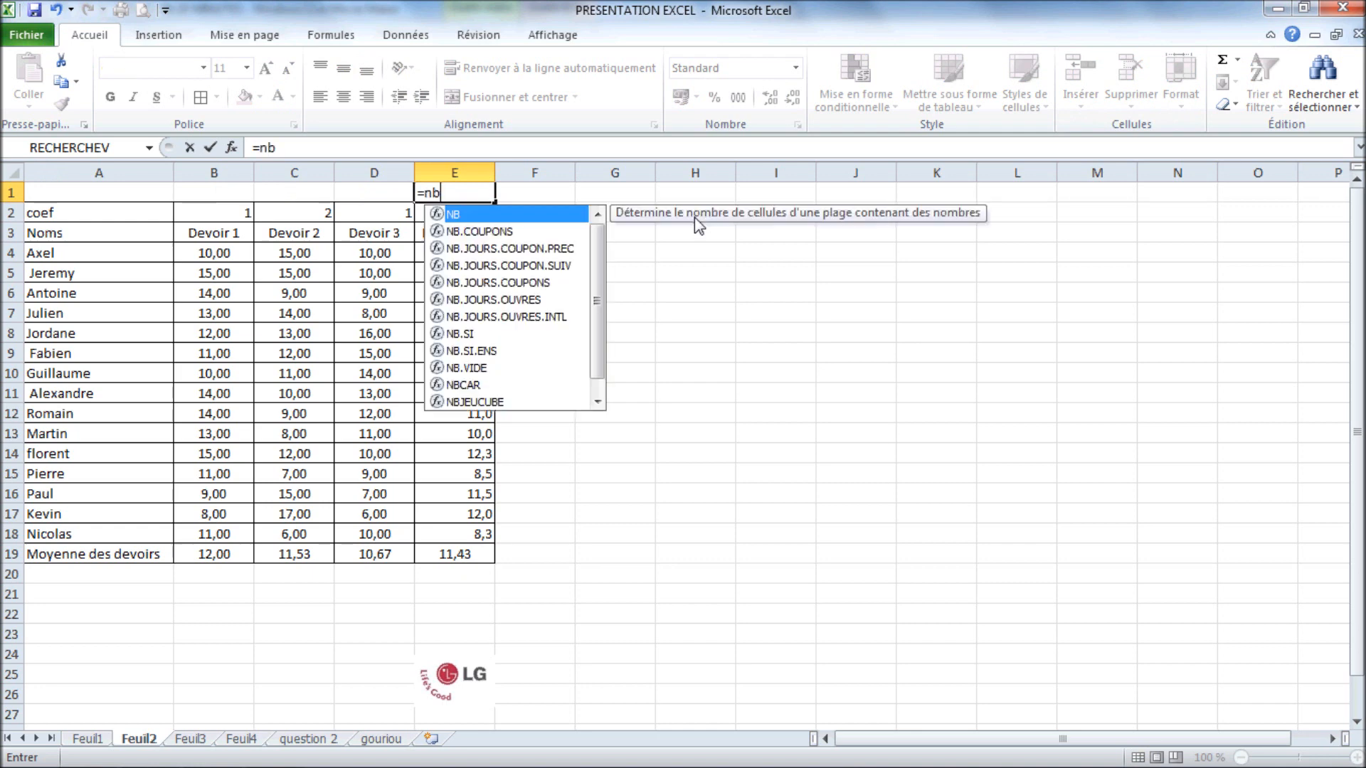
click(466, 334)
double_click(466, 334)
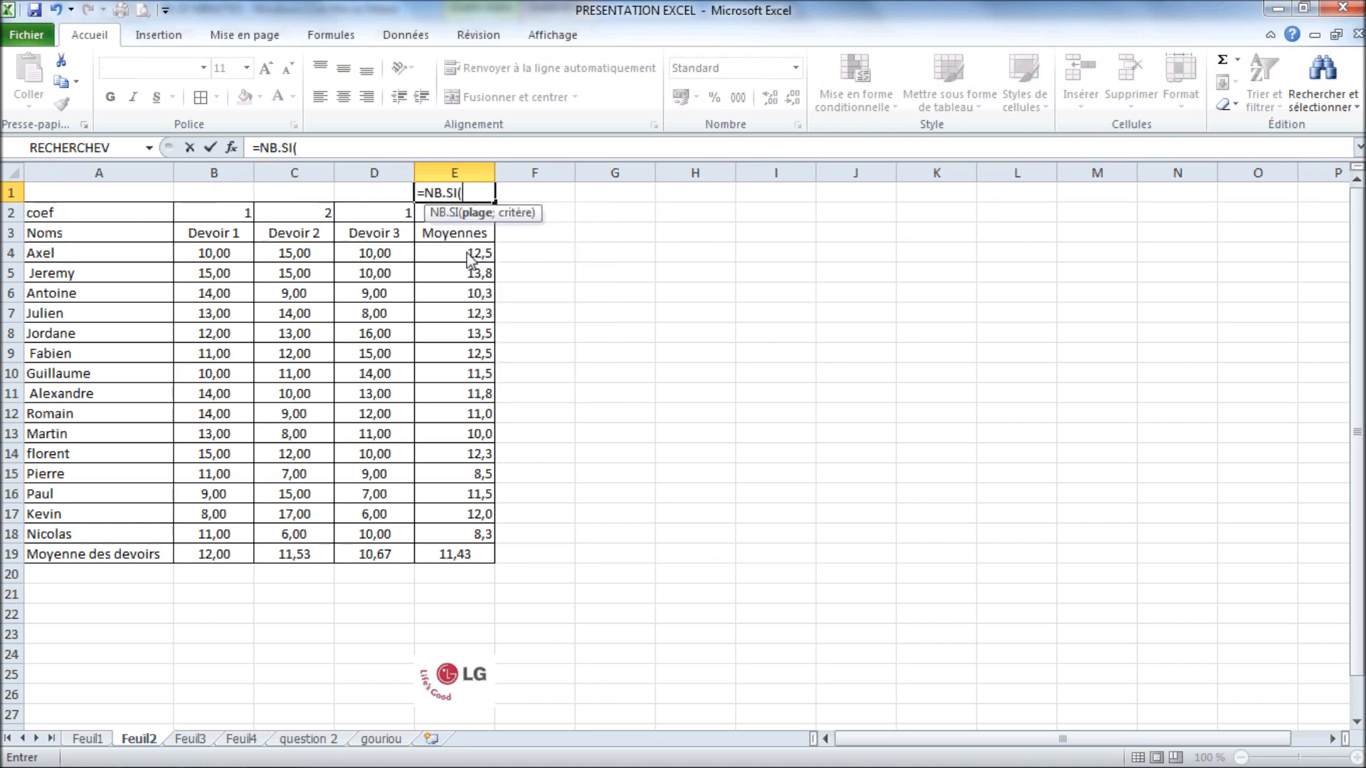
drag(470, 260, 482, 541)
click(386, 148)
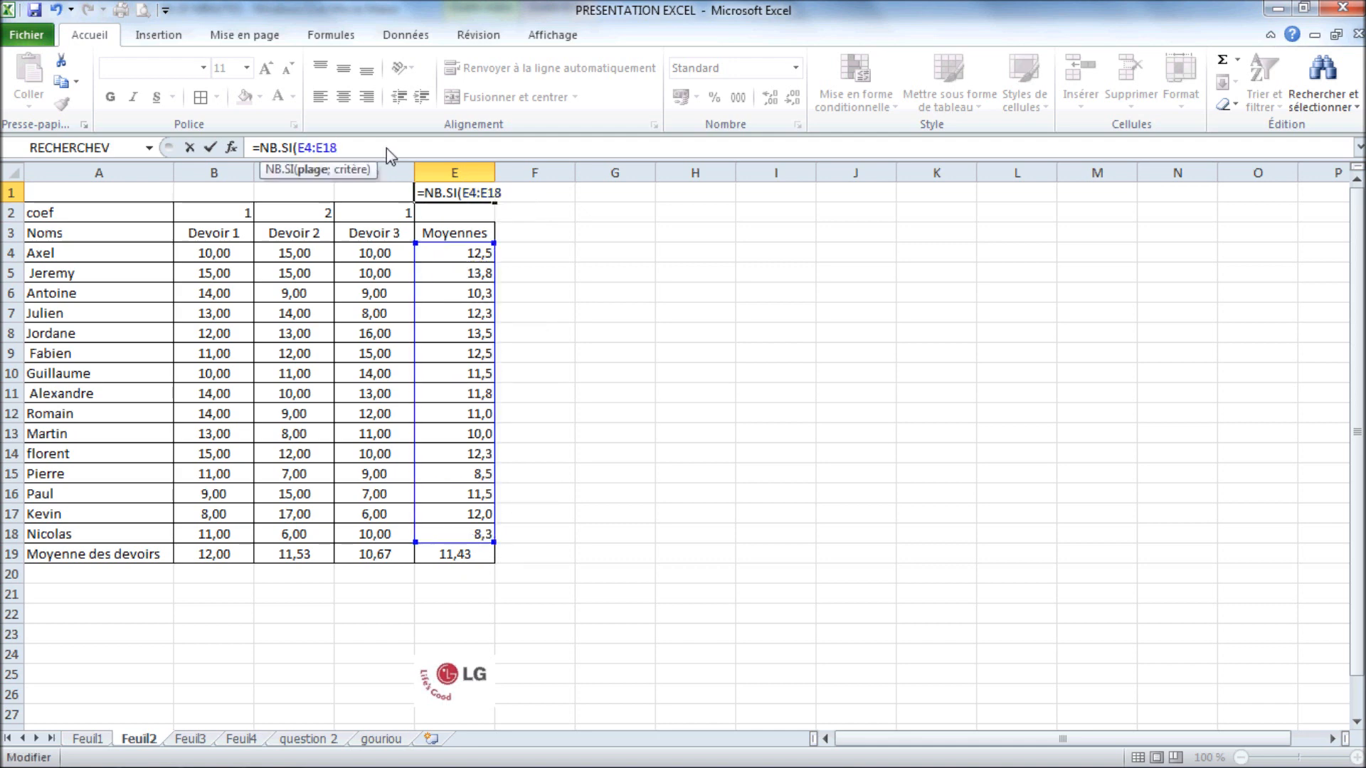
text(;")
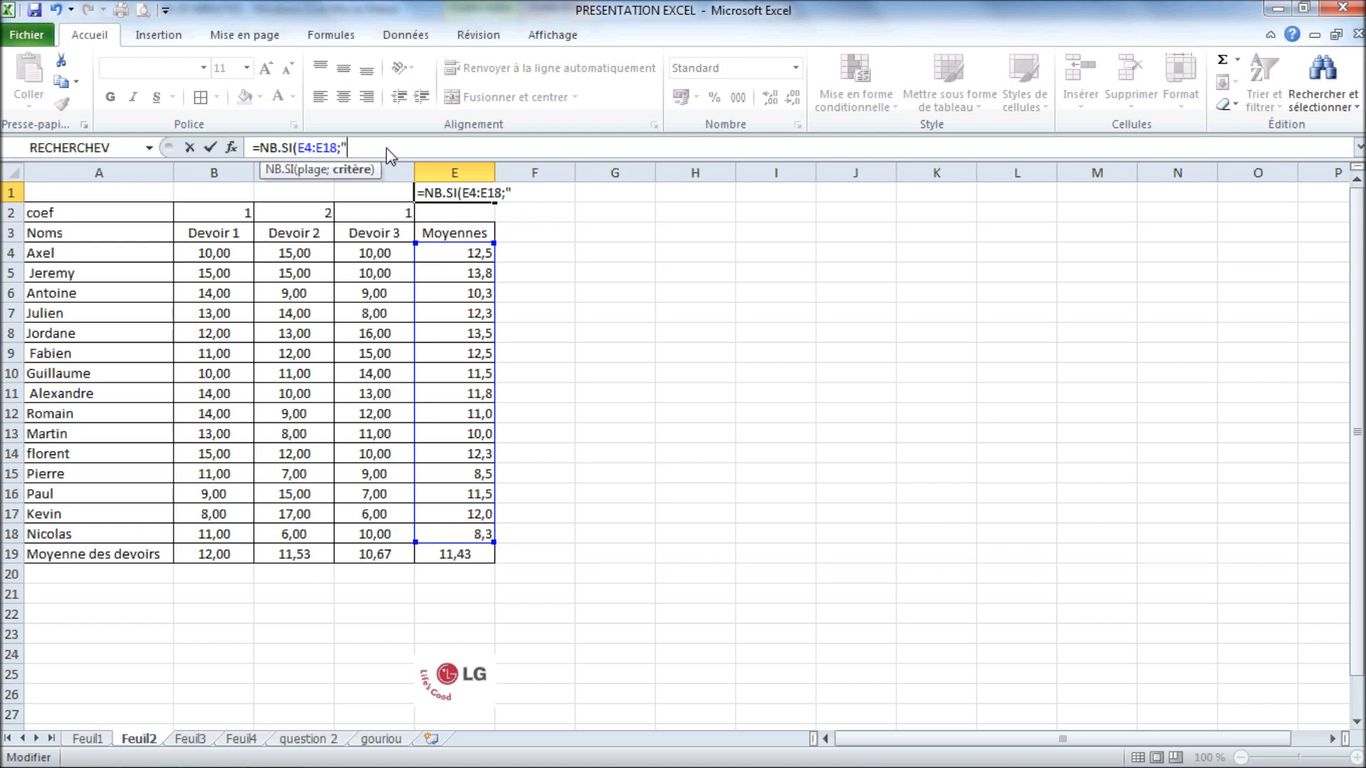
text(>=10)
key(Return)
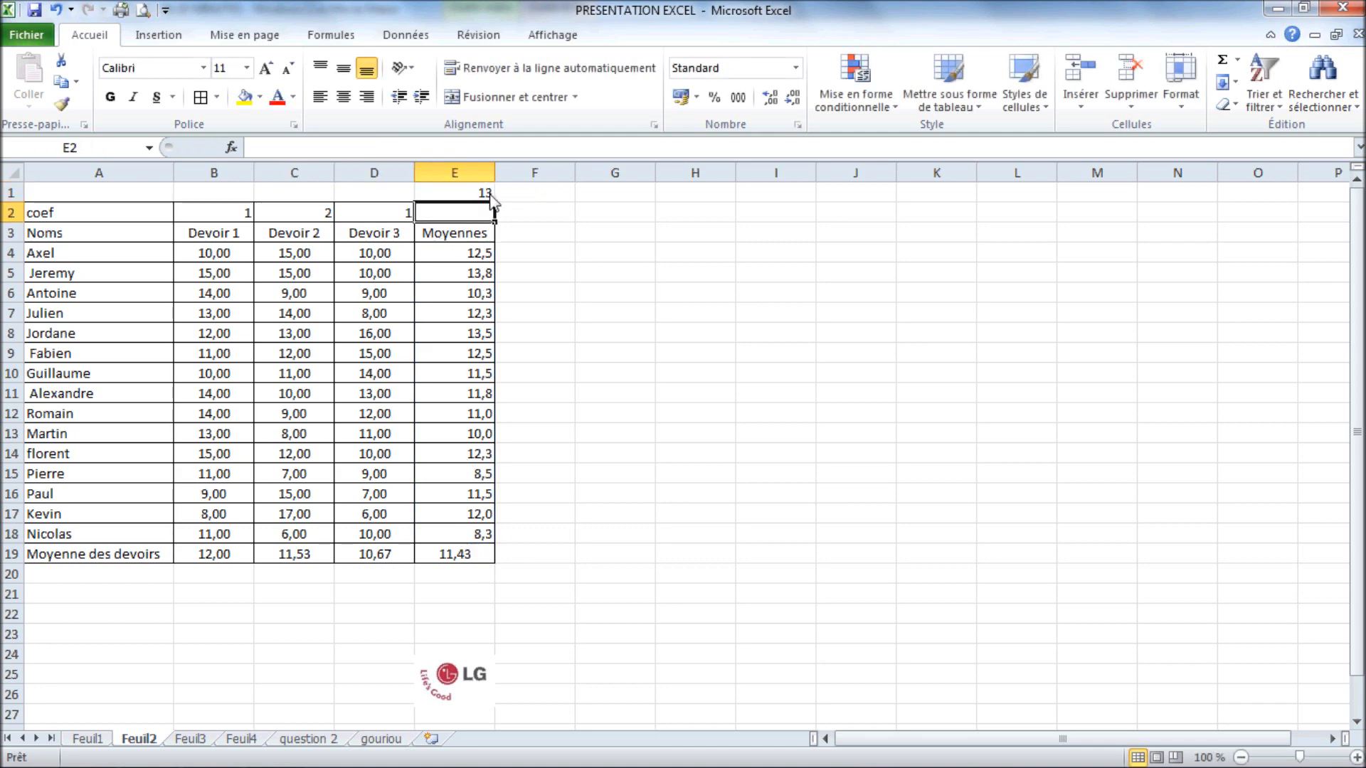
Try a coefficient of 3 for Devoir 2 in C2, and set it back to 2
click(321, 214)
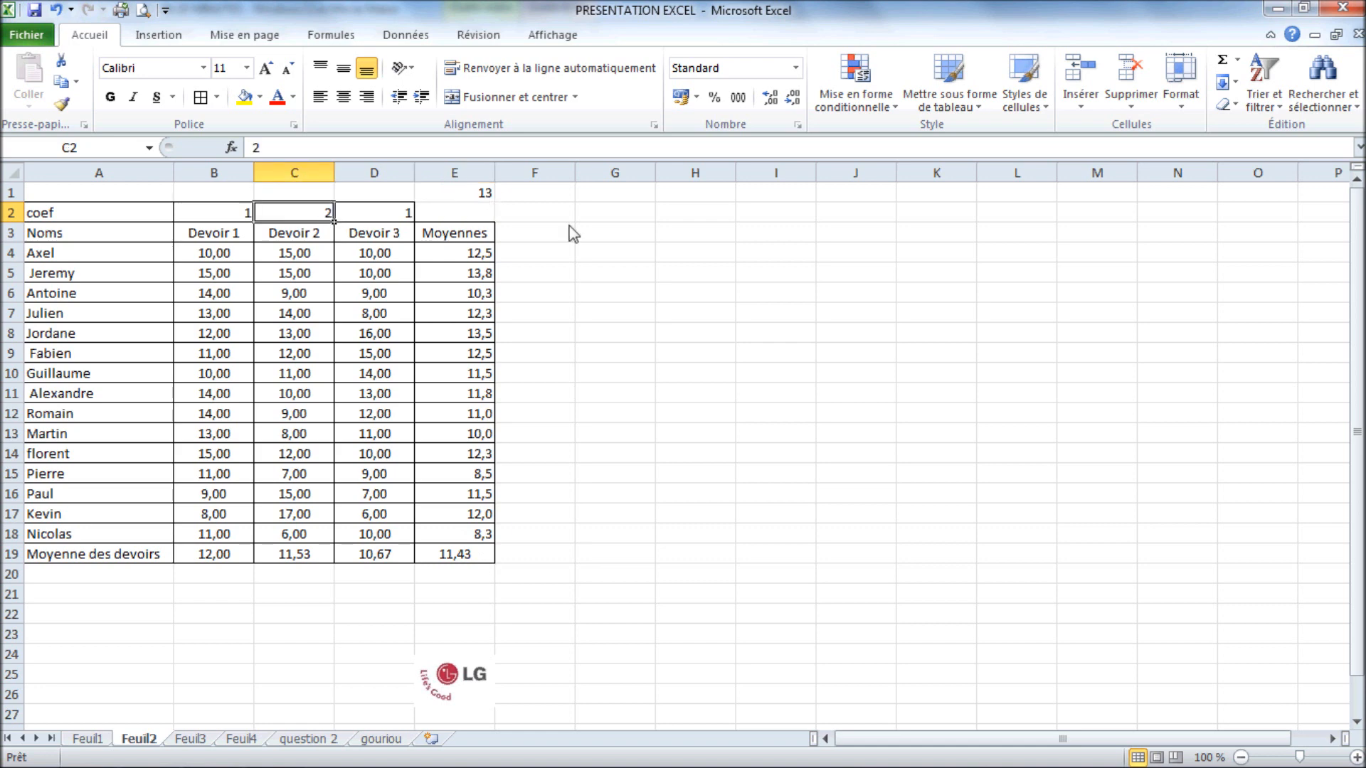
text(3)
key(Return)
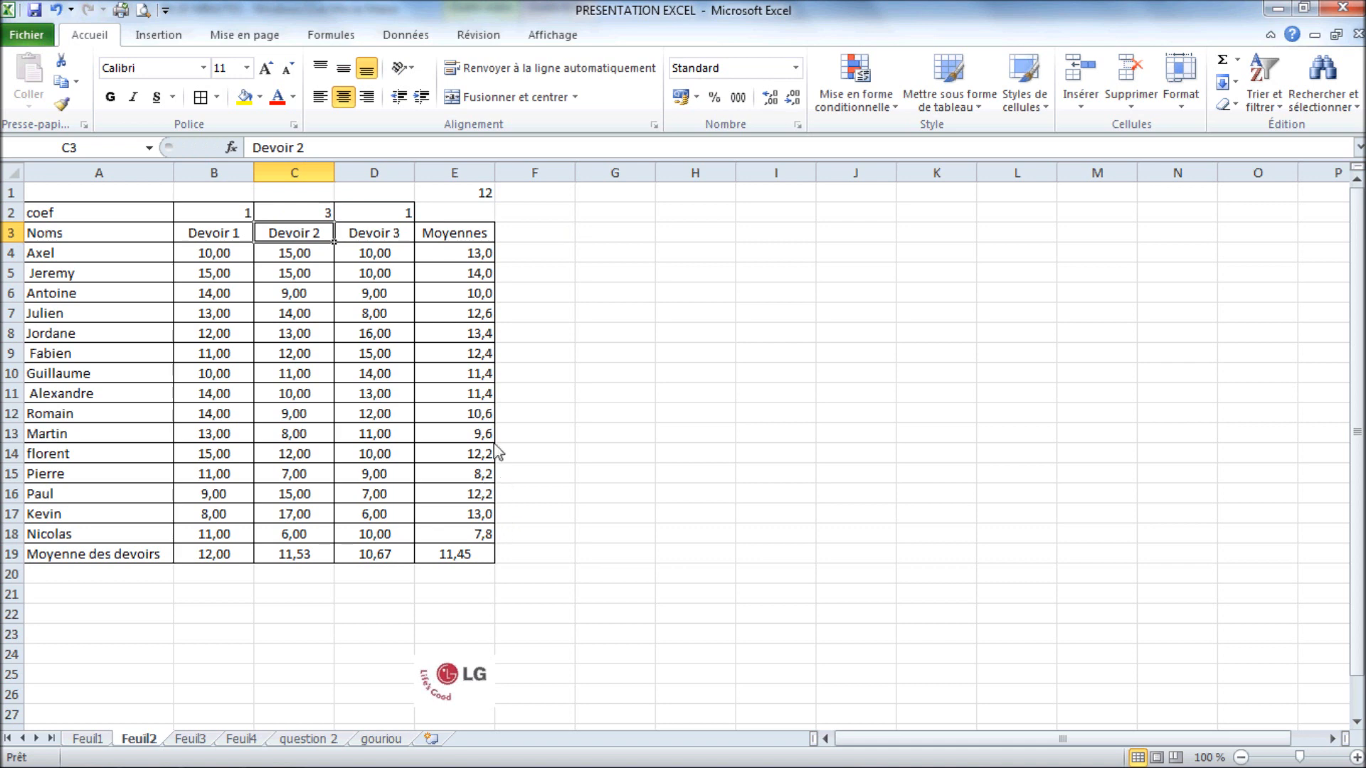
click(326, 213)
text(2)
key(Return)
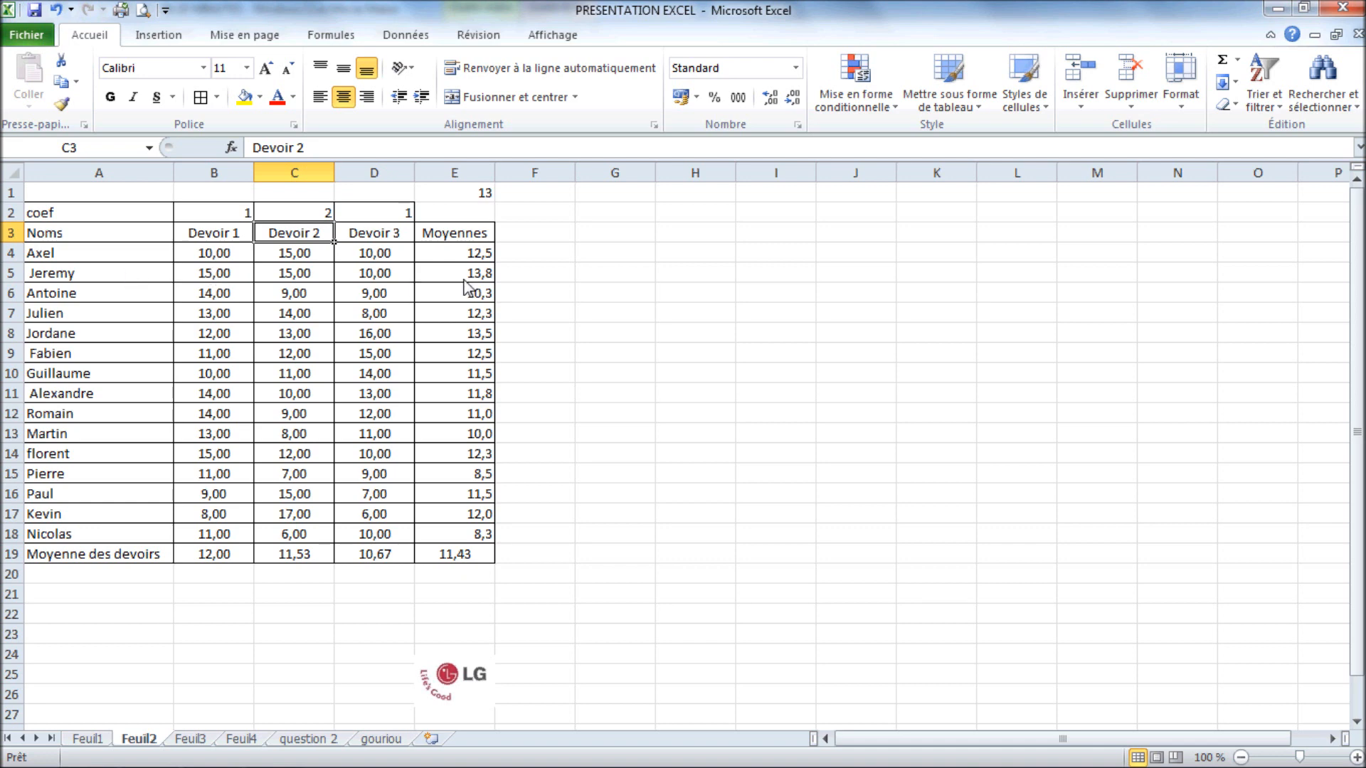
Insert a column before the names and number the students from 1 to 15 in A4:A18
click(485, 199)
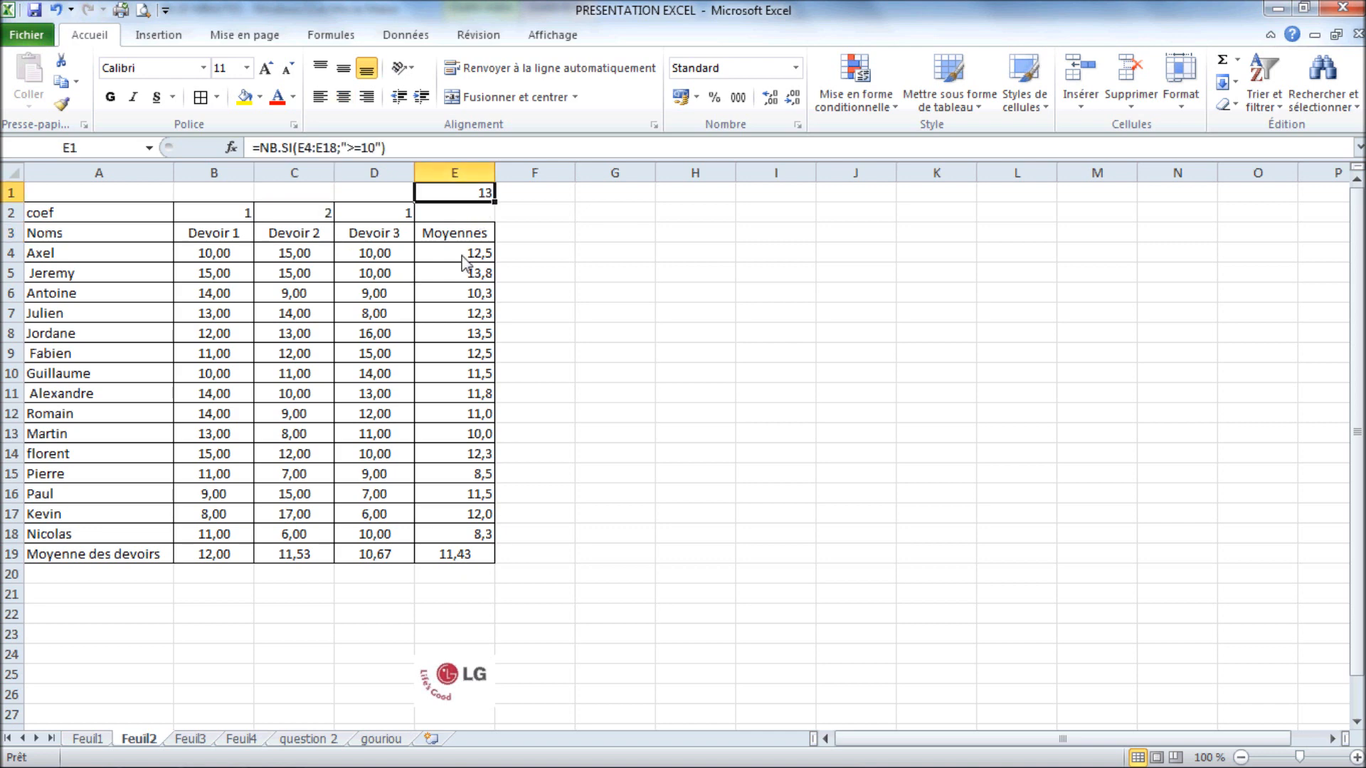
click(99, 173)
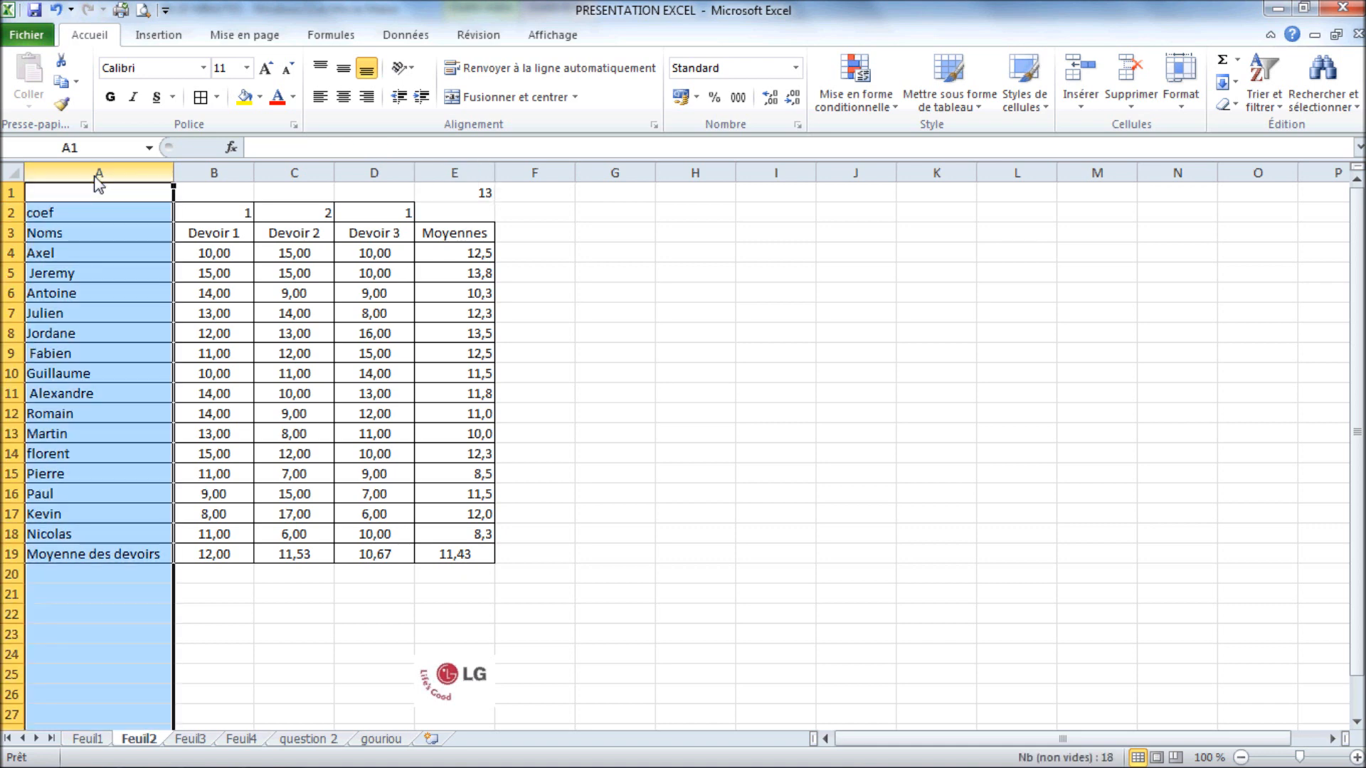
click(1080, 71)
click(64, 260)
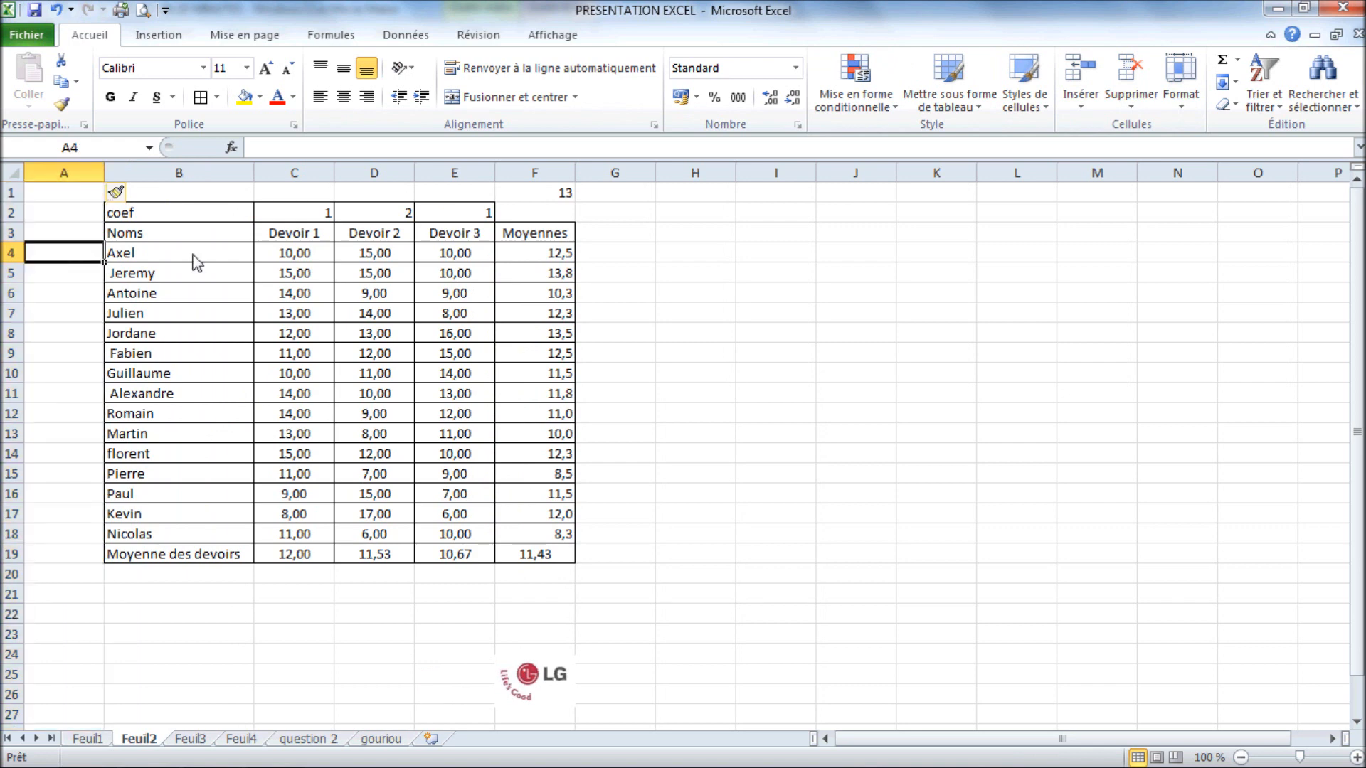
text(1)
key(Return)
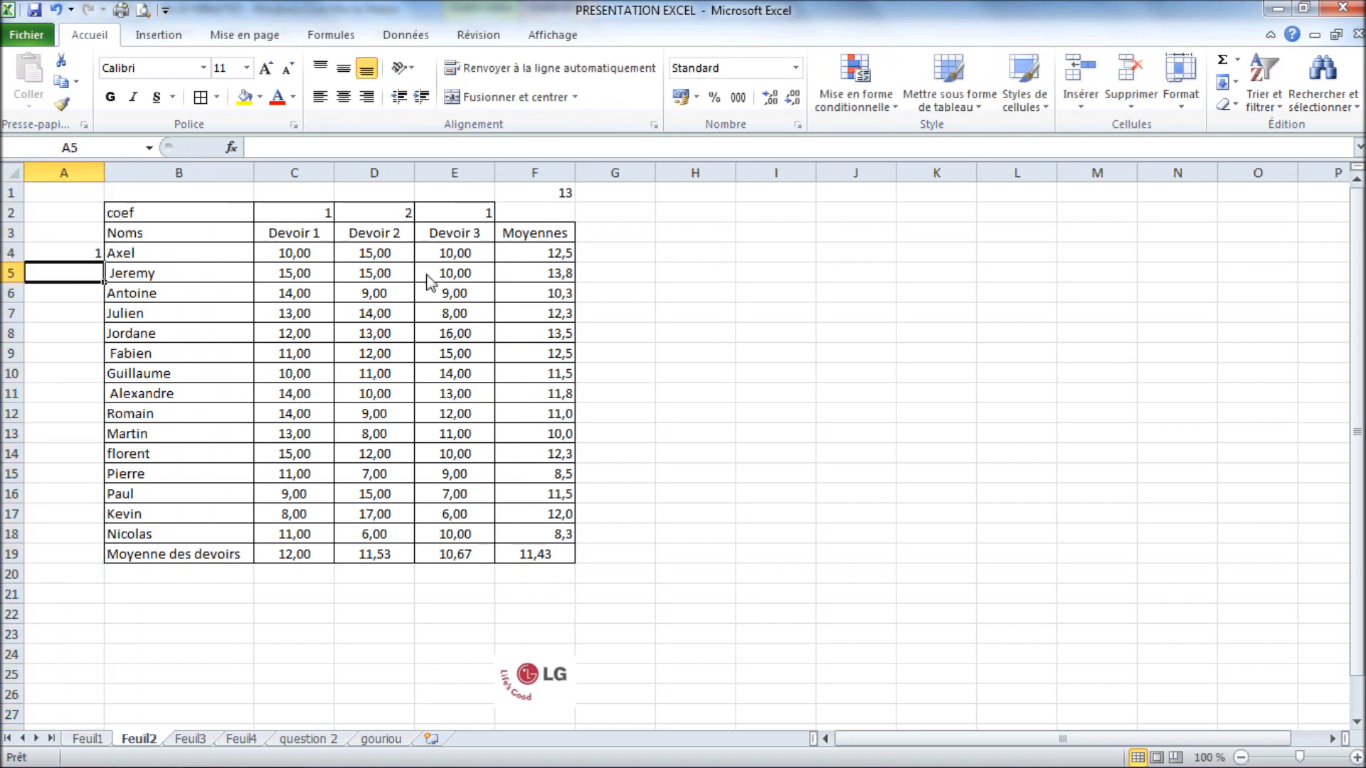
text(2)
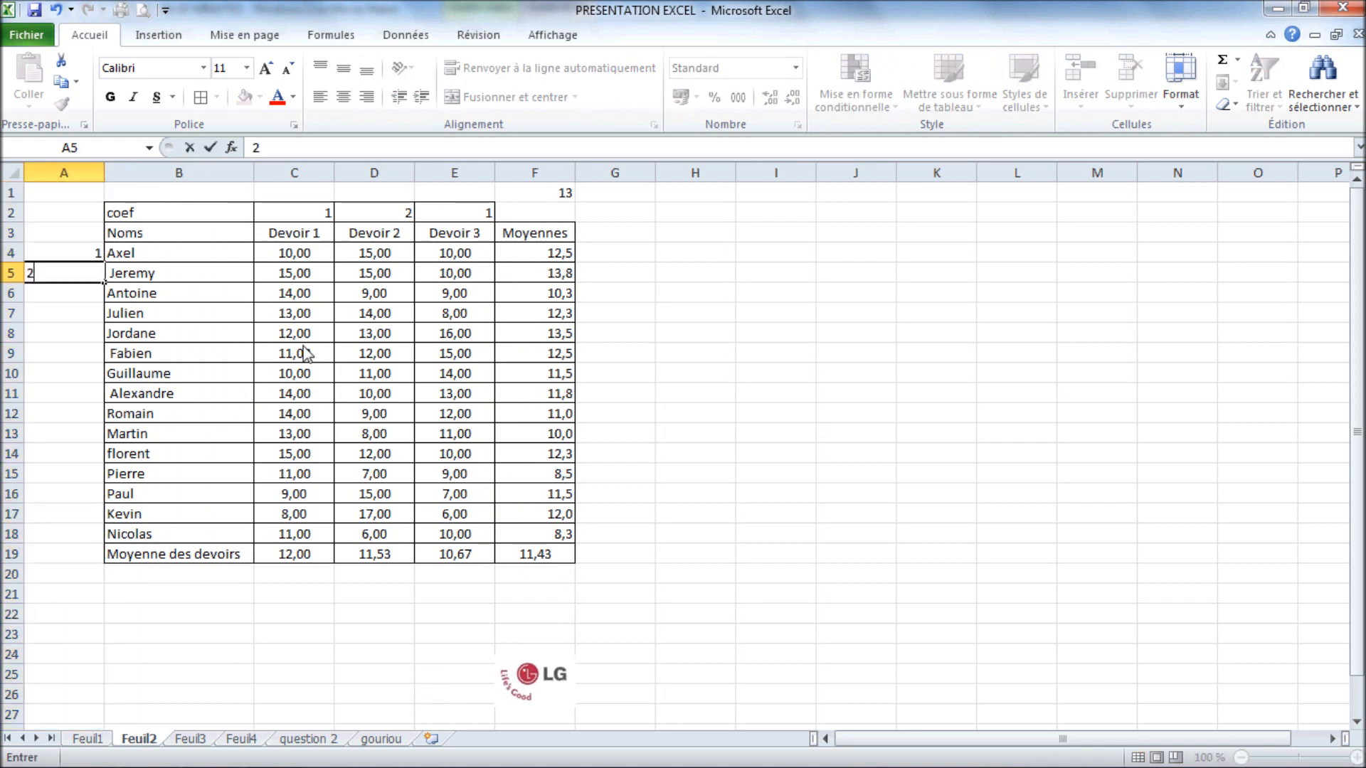
key(Return)
click(97, 259)
drag(98, 259, 104, 543)
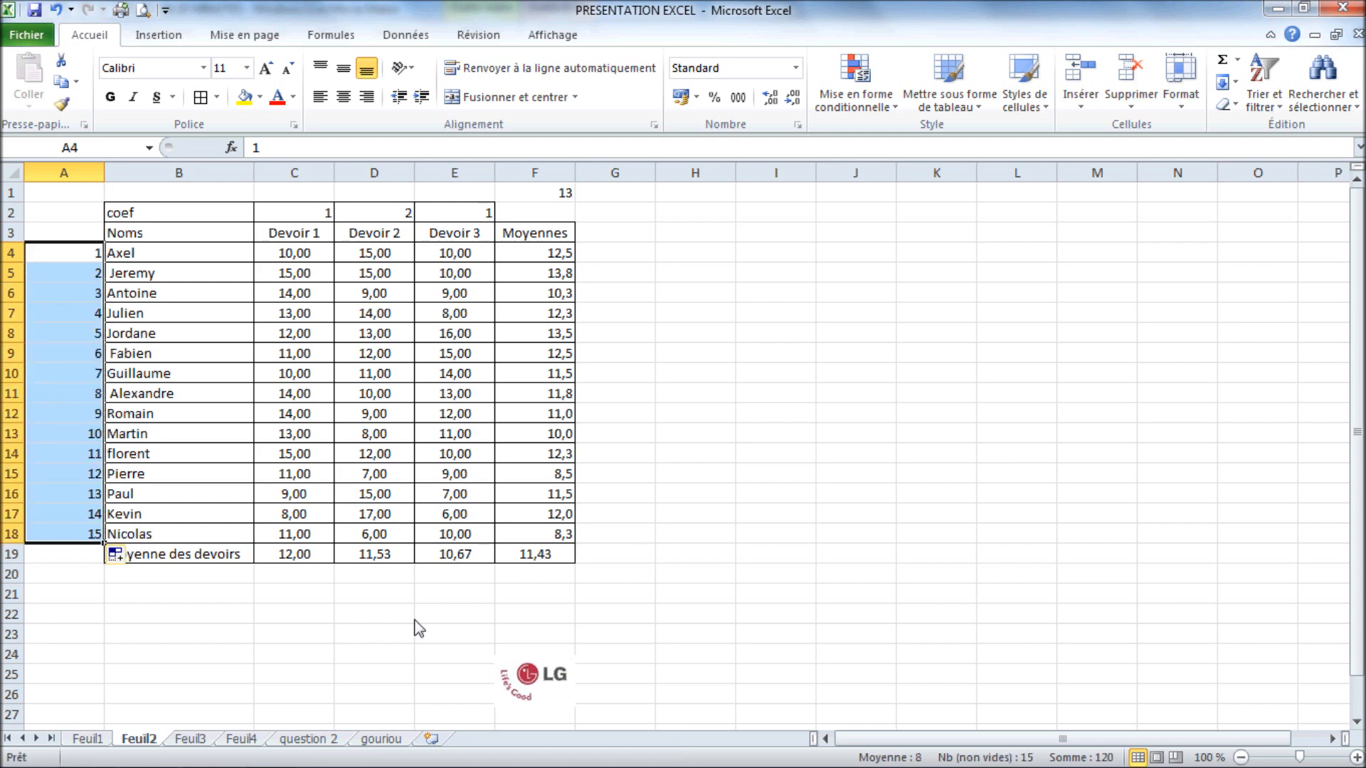
Divide the count in F1 by the last student number, giving =NB.SI(F4:F18;">=10")/A18
click(557, 197)
click(447, 151)
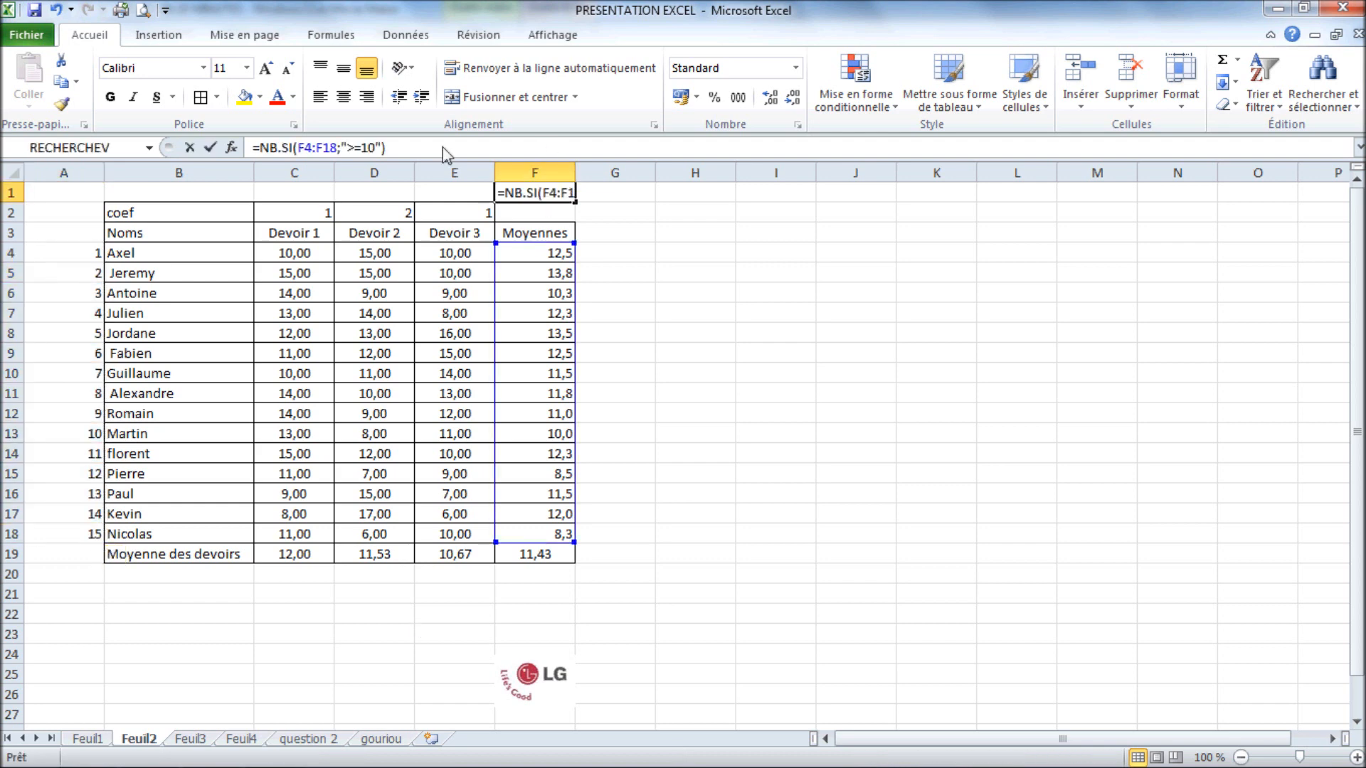
text(/)
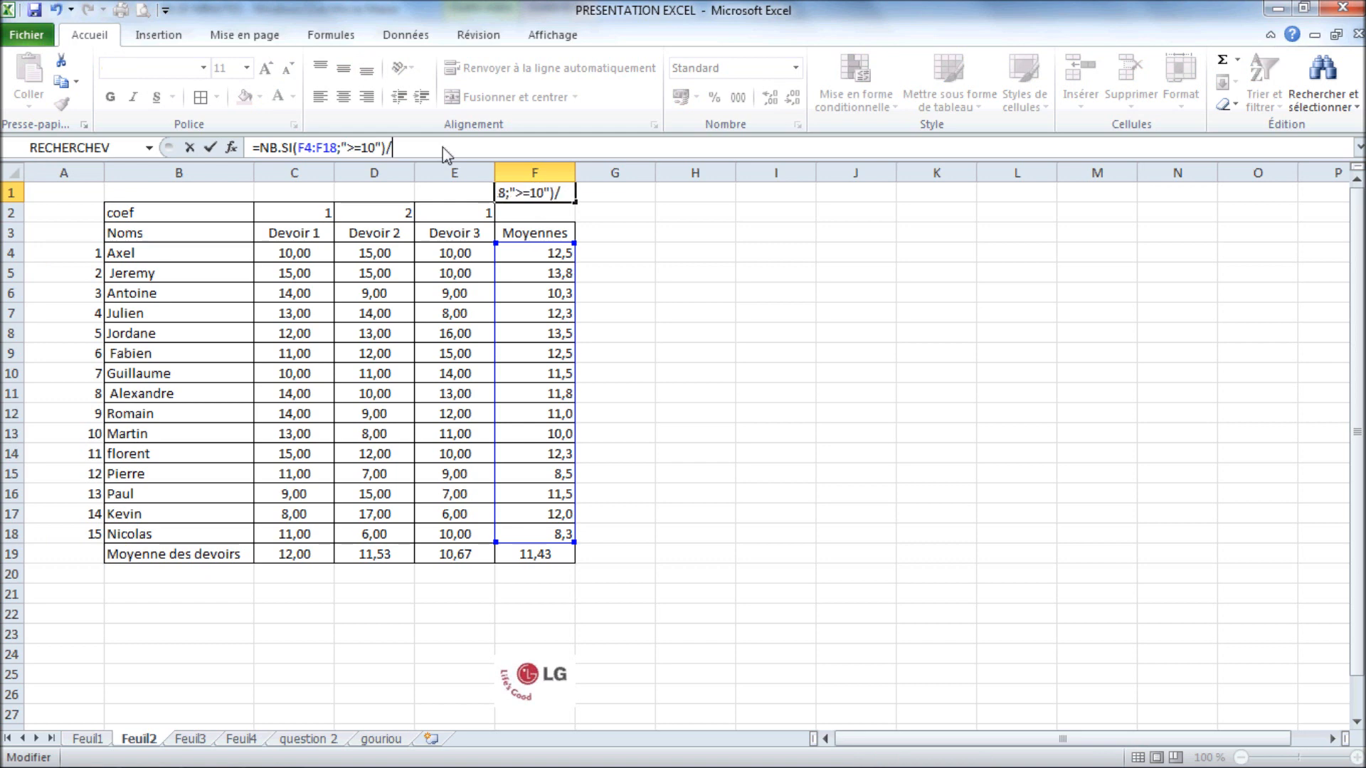
click(81, 540)
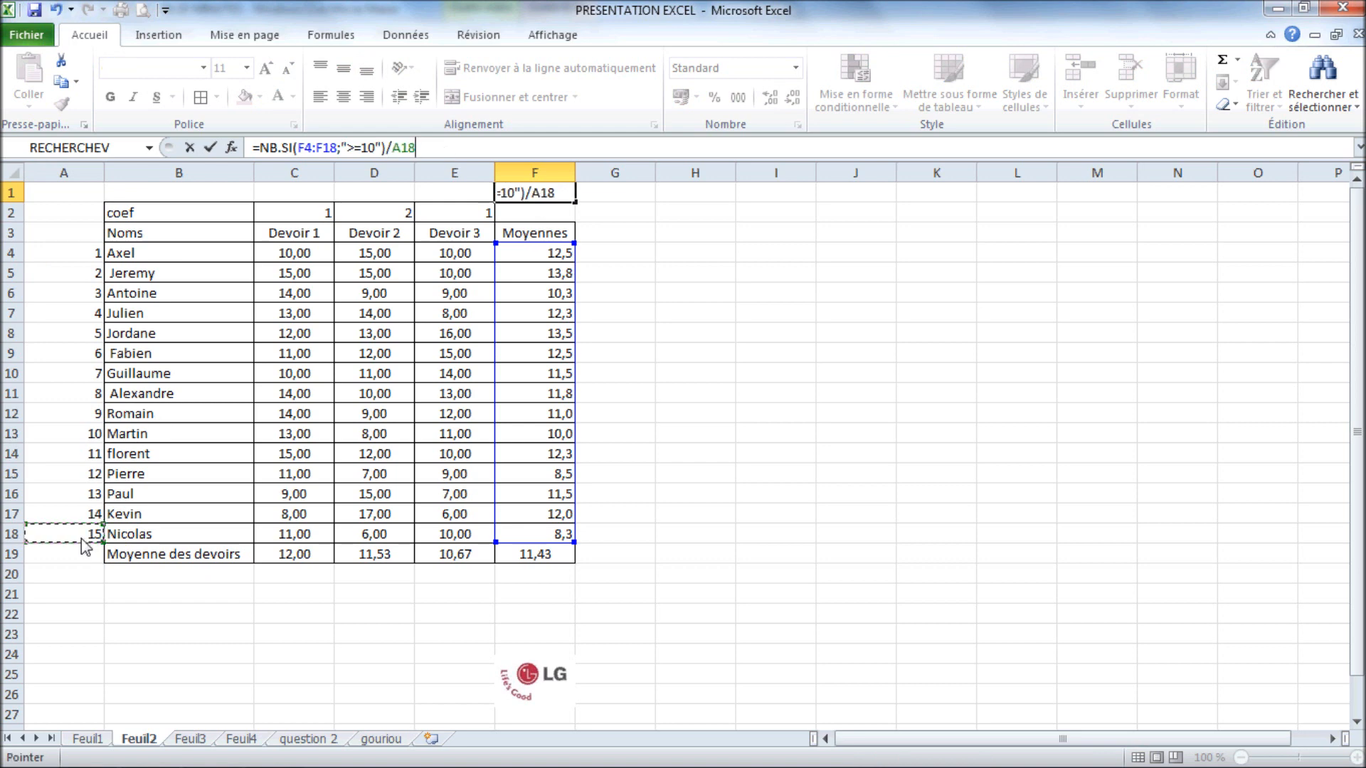
key(Return)
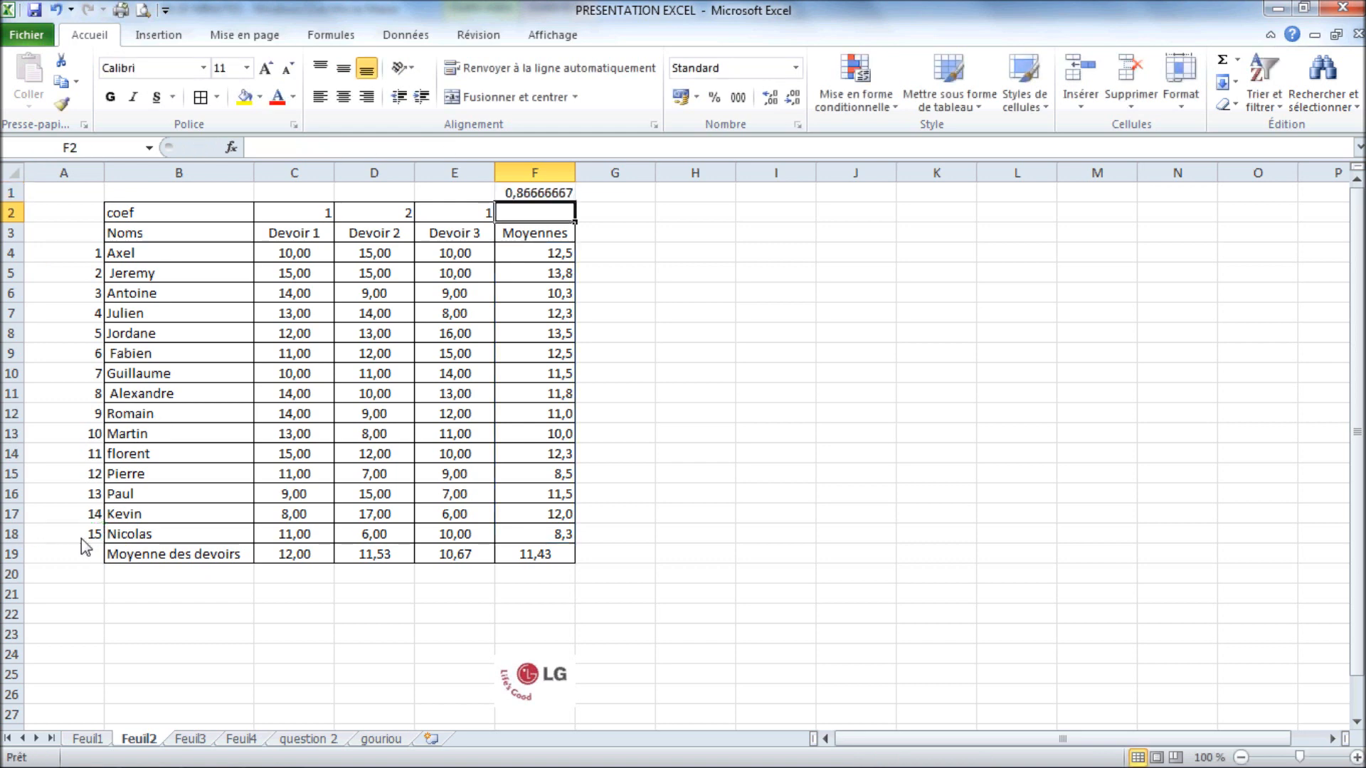
Format F1 as a percentage with one decimal place
click(566, 199)
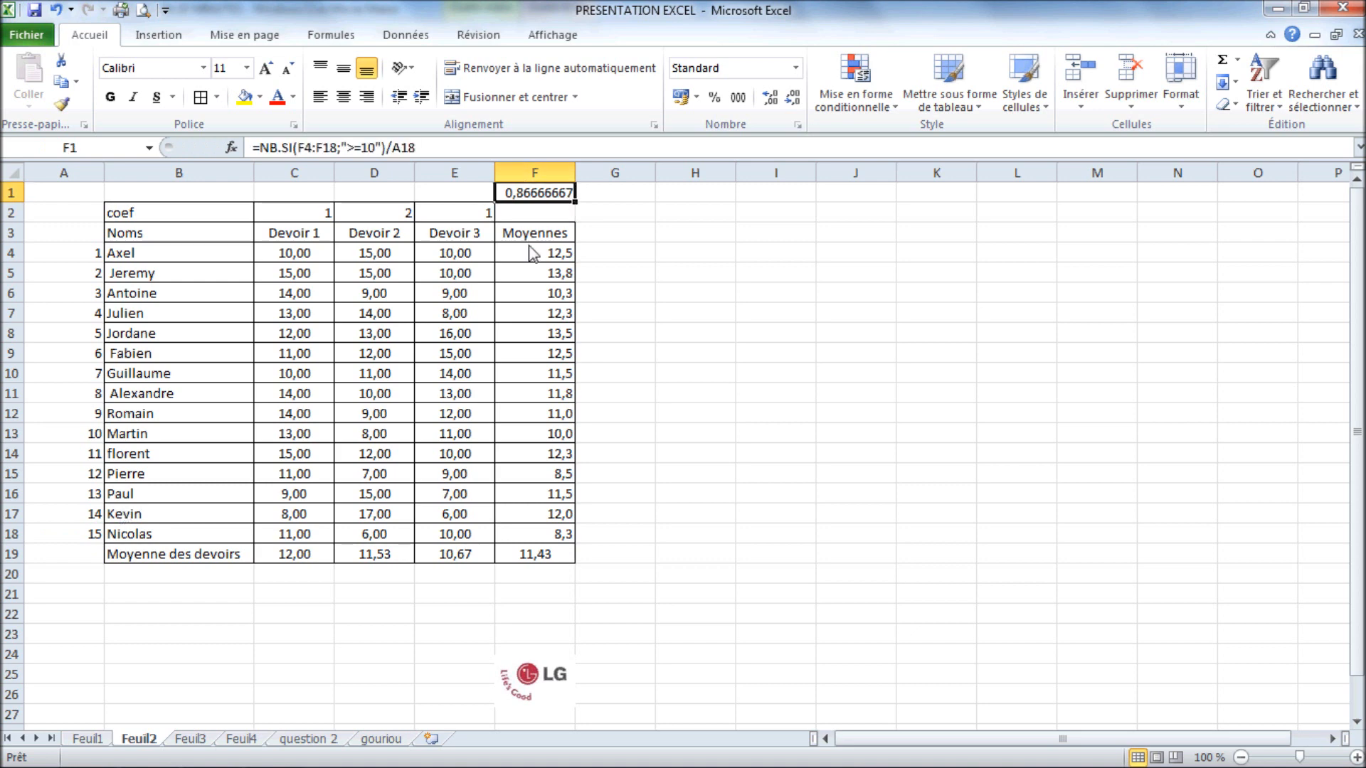
click(716, 101)
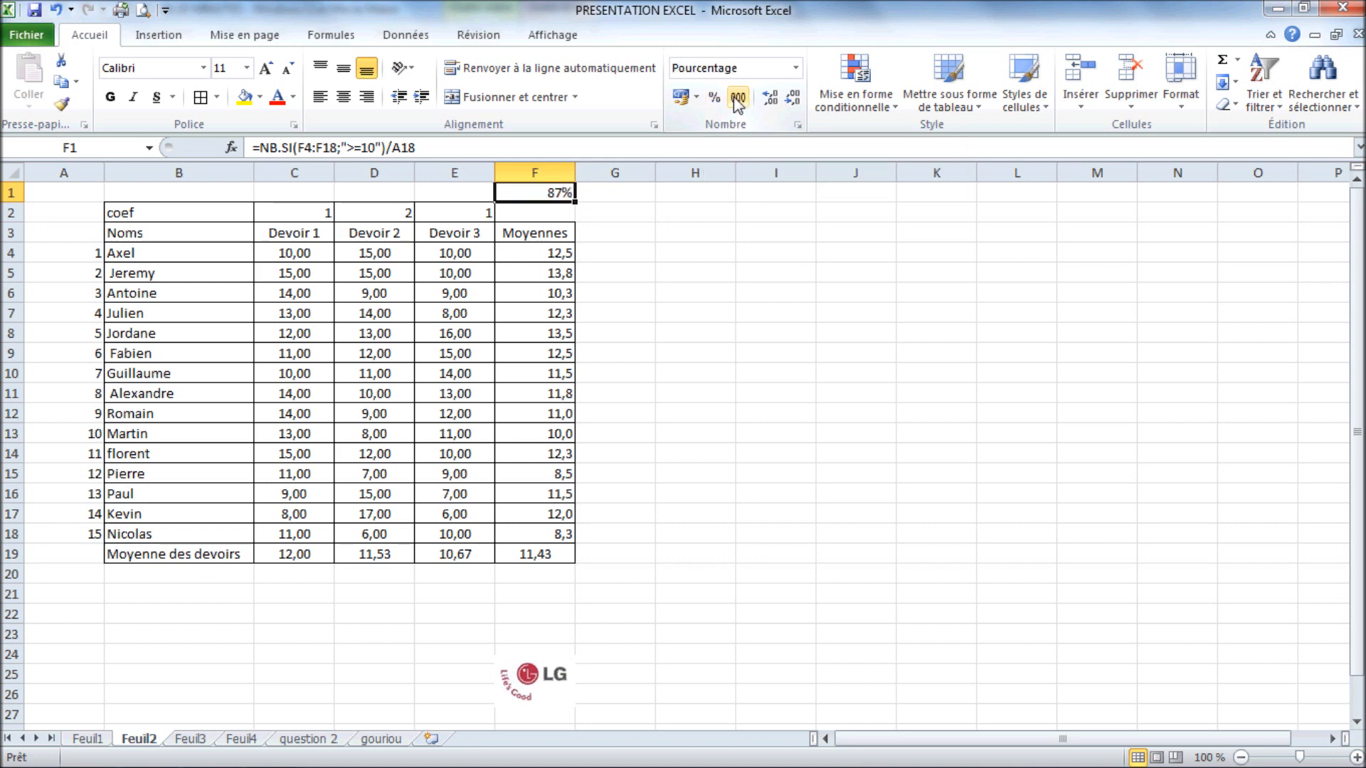
click(772, 102)
Set the Devoir 2 coefficient in D2 to 3
click(388, 213)
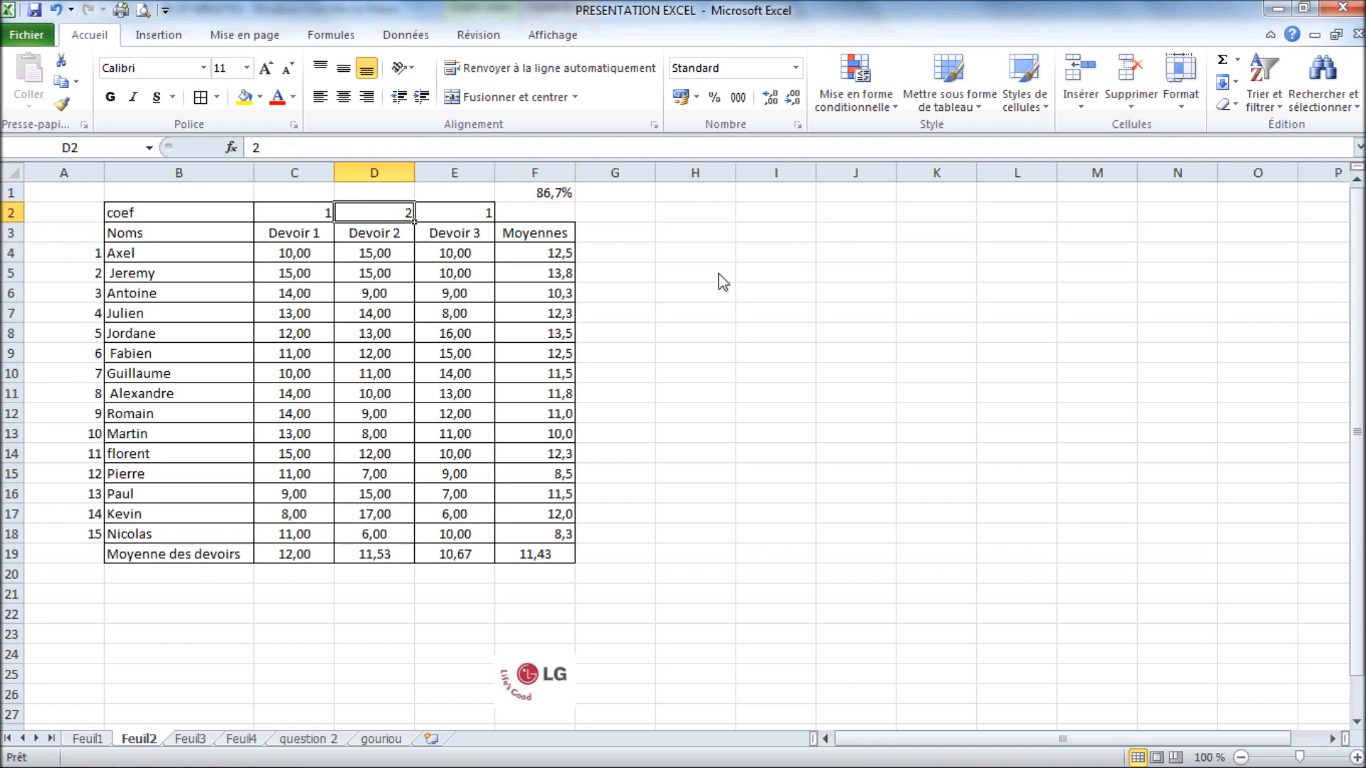
text(3)
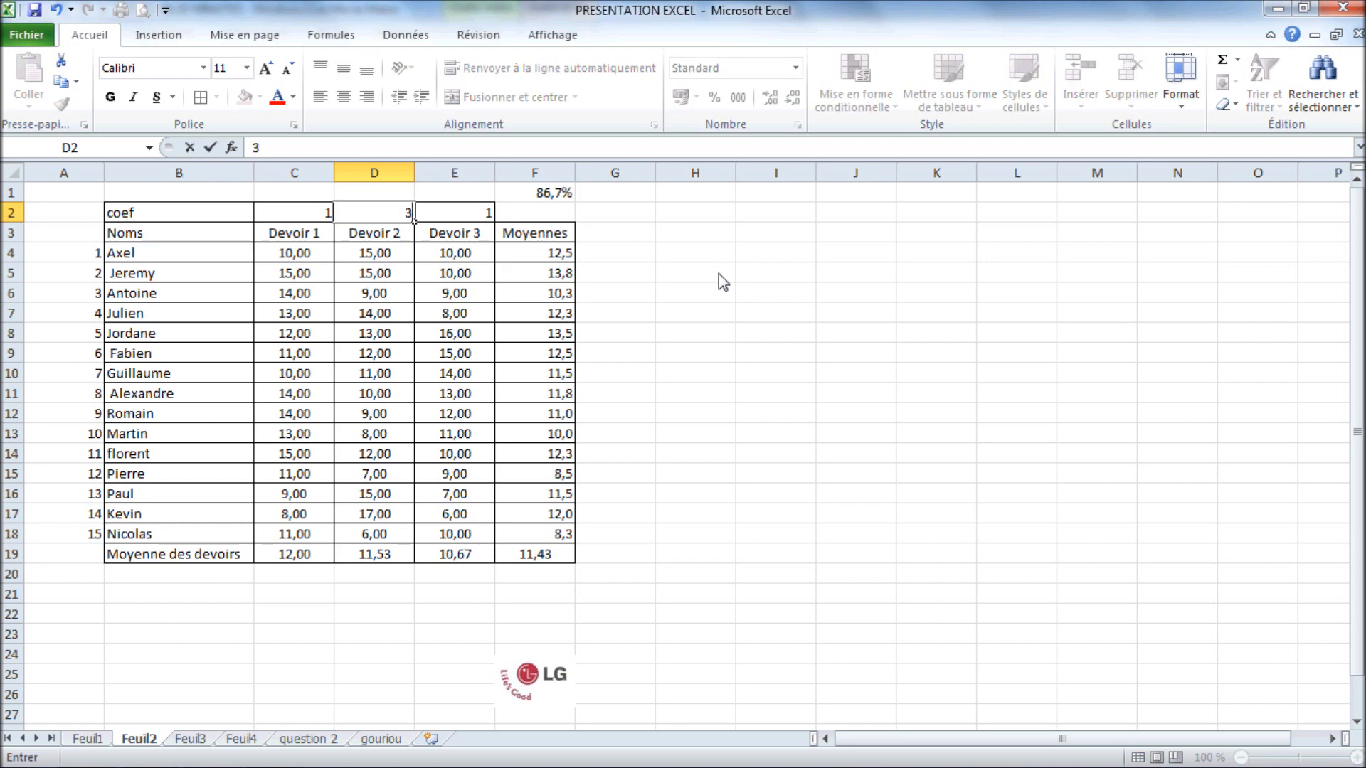
key(Return)
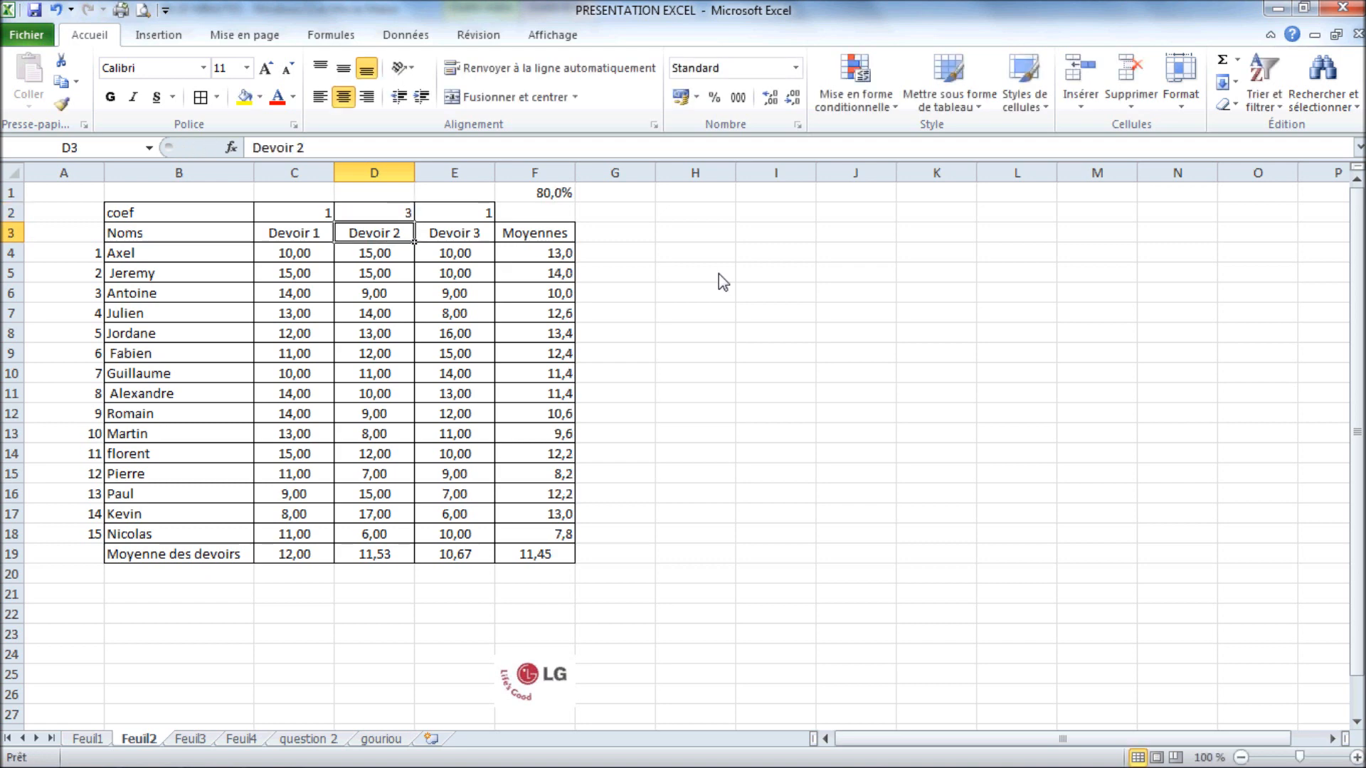
Try the values 1, 2 and 3 in turn as the Devoir 2 coefficient in D2
key(Up)
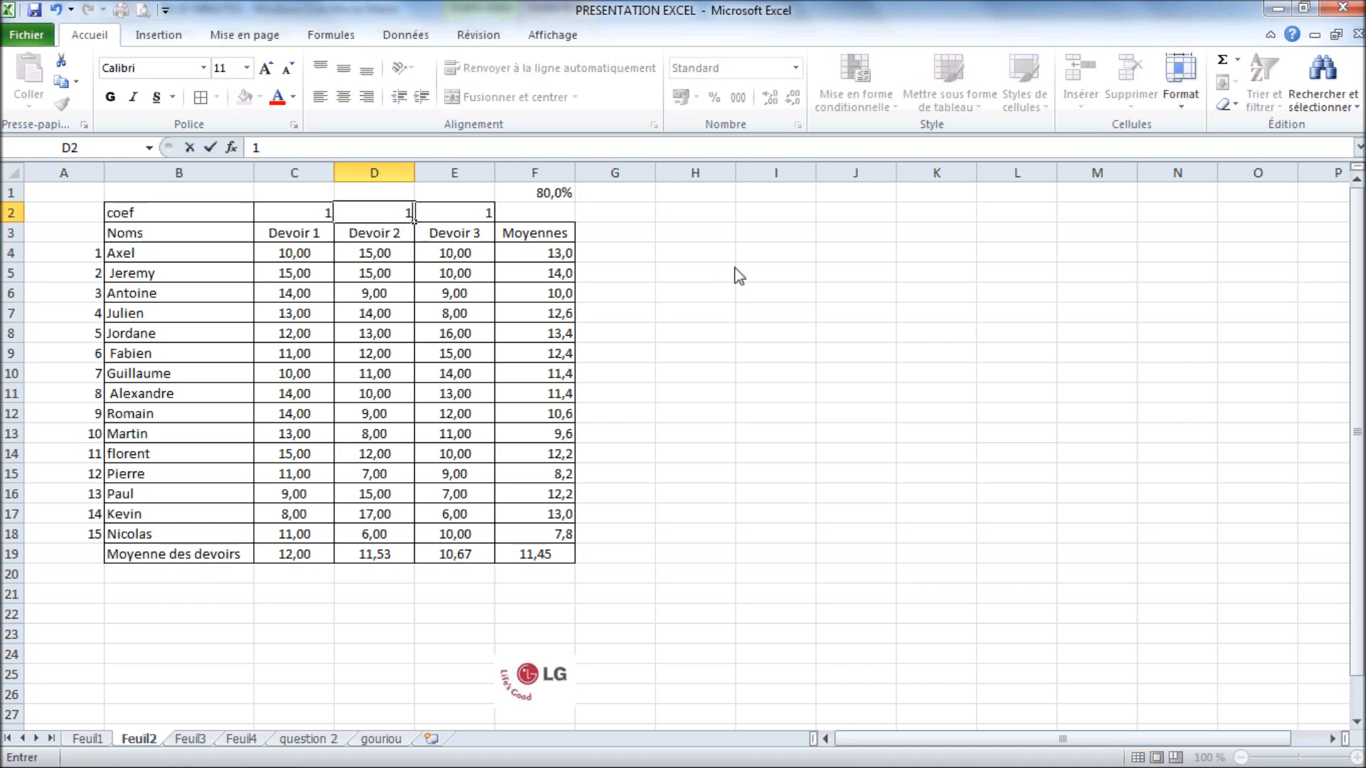
text(1)
key(Return)
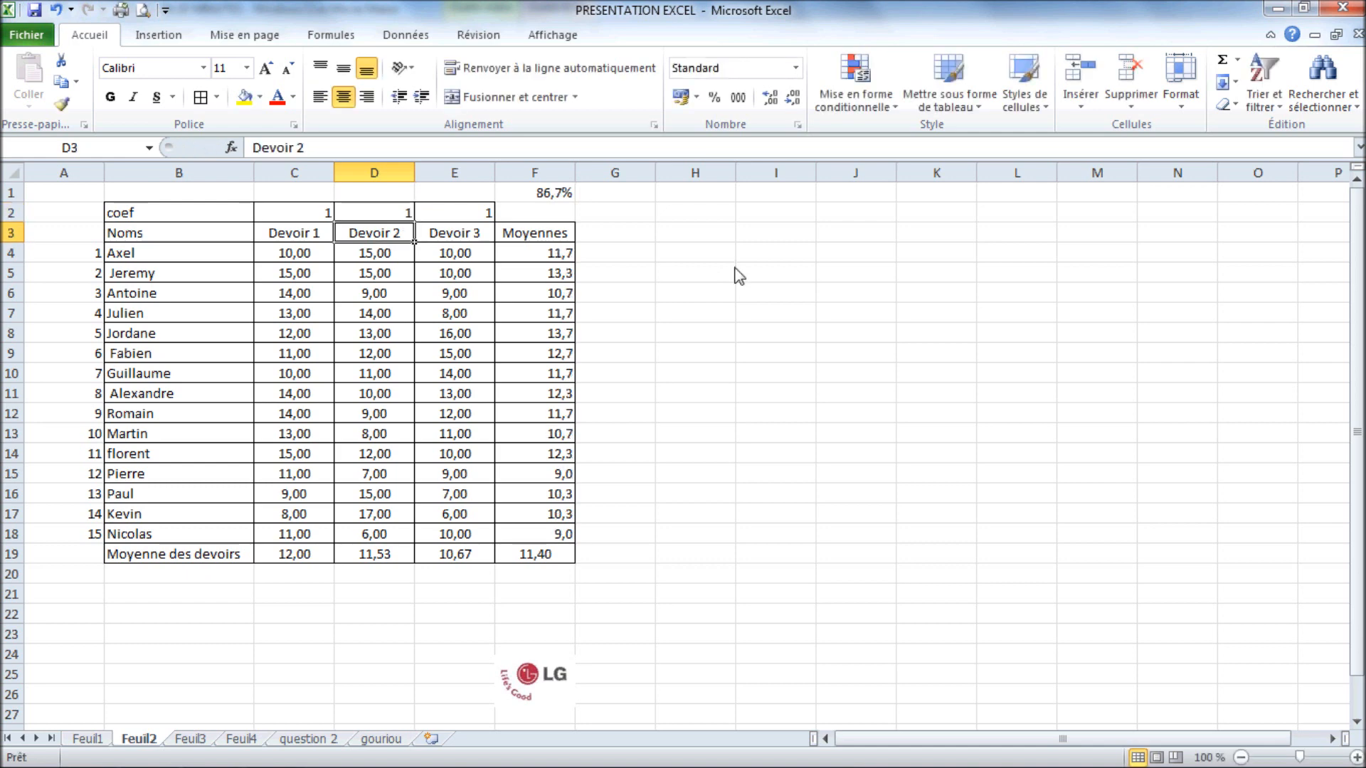
key(Up)
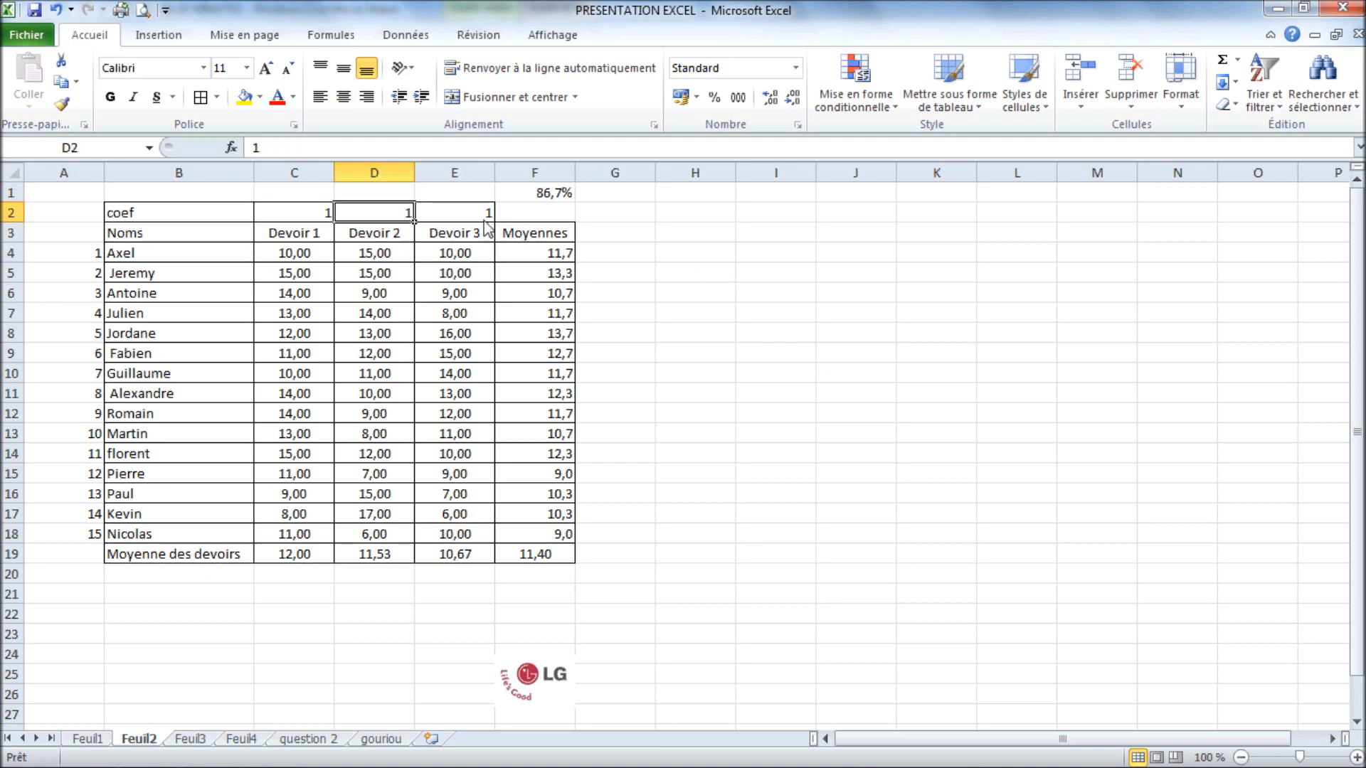
text(2)
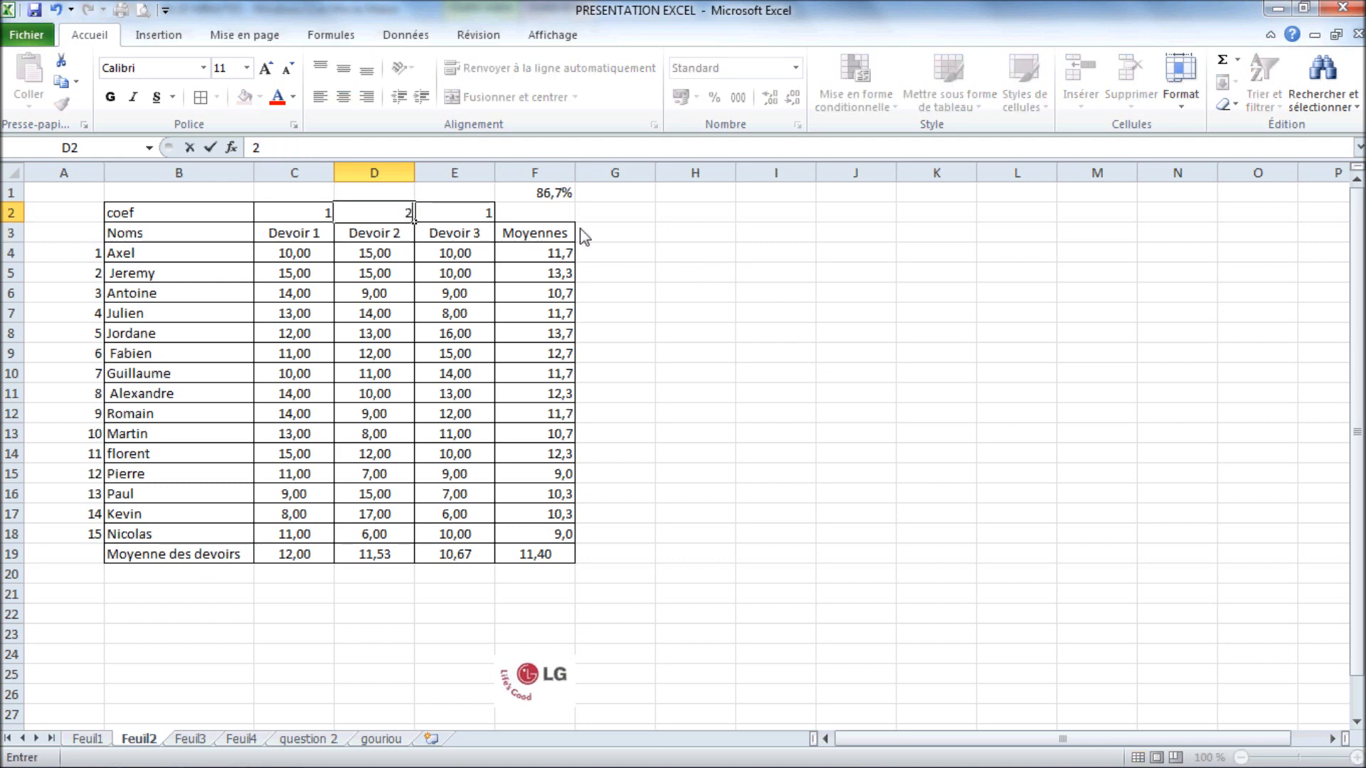
key(Return)
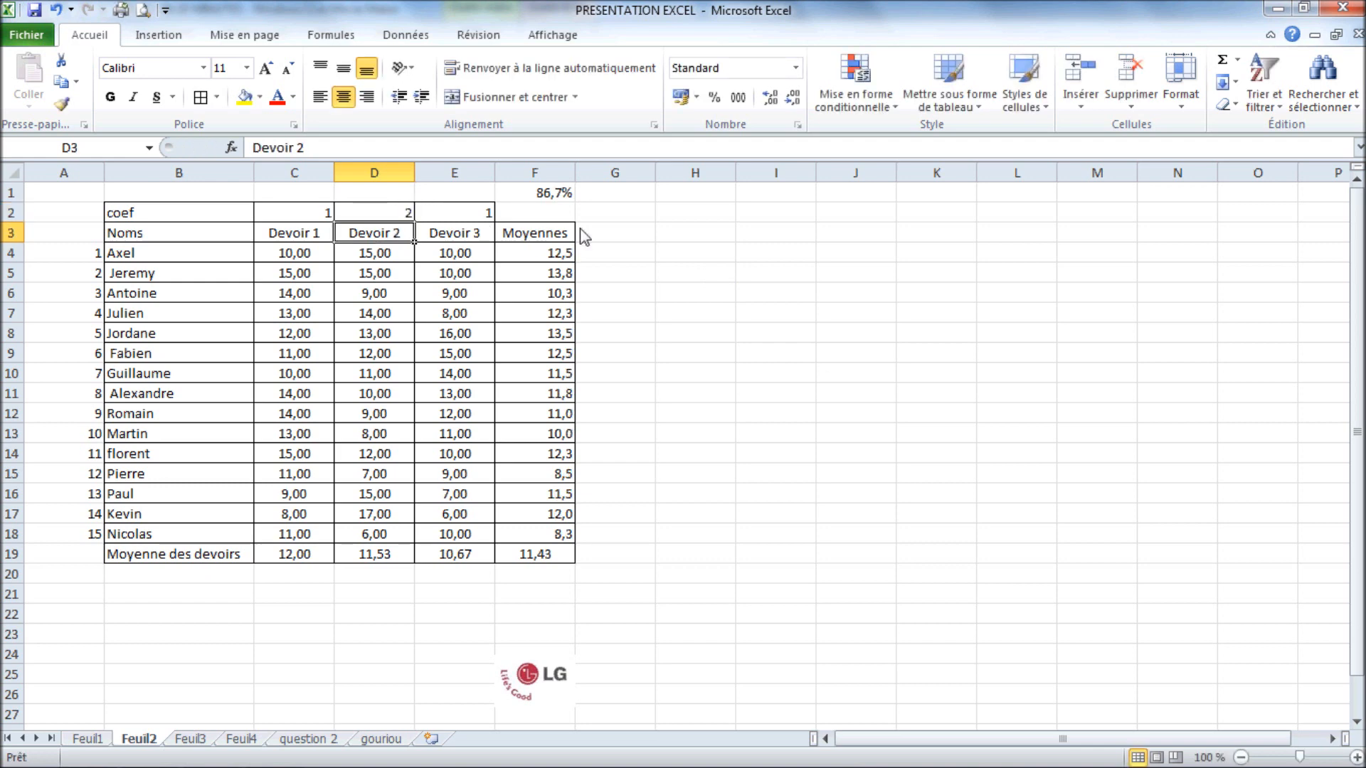
click(404, 213)
text(3)
key(Return)
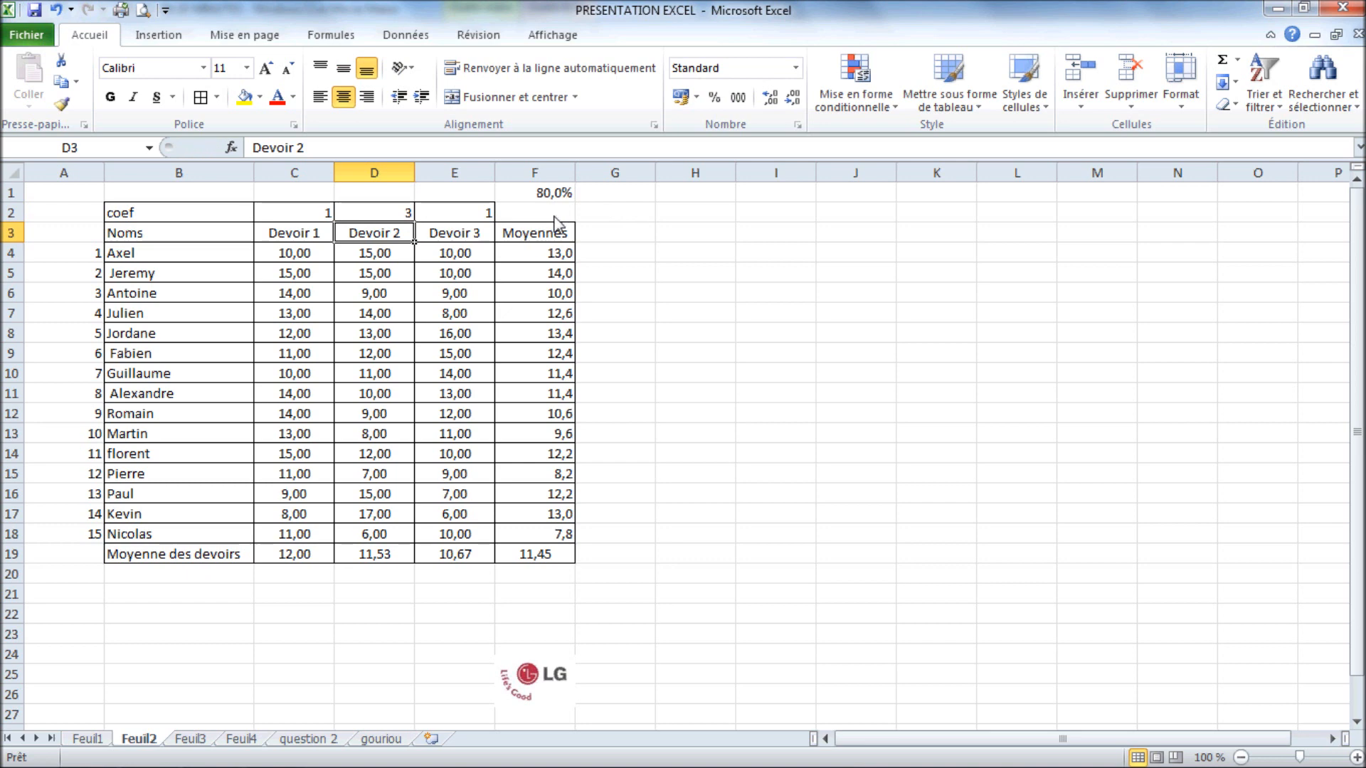
Try the values 4, 5 and 6 in turn as the Devoir 2 coefficient in D2
click(410, 215)
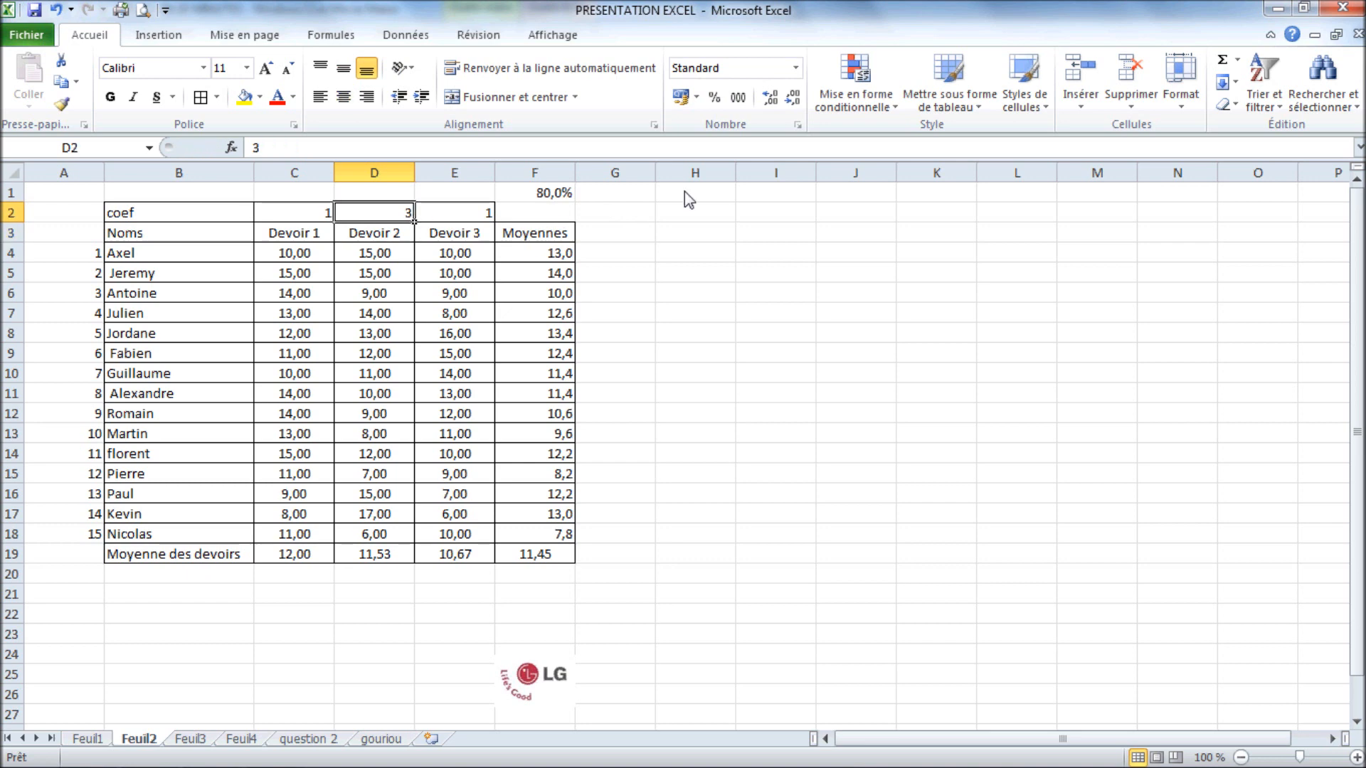
text(4)
key(Return)
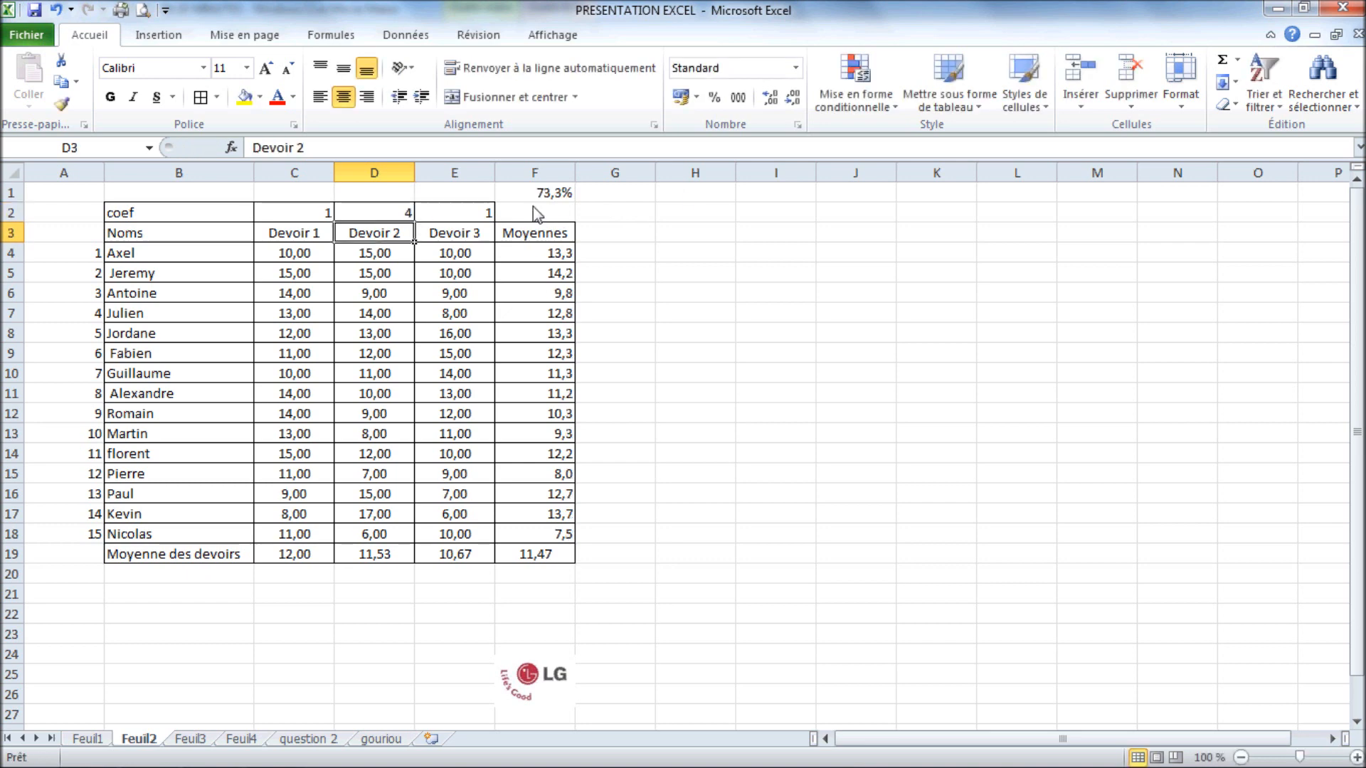
click(391, 215)
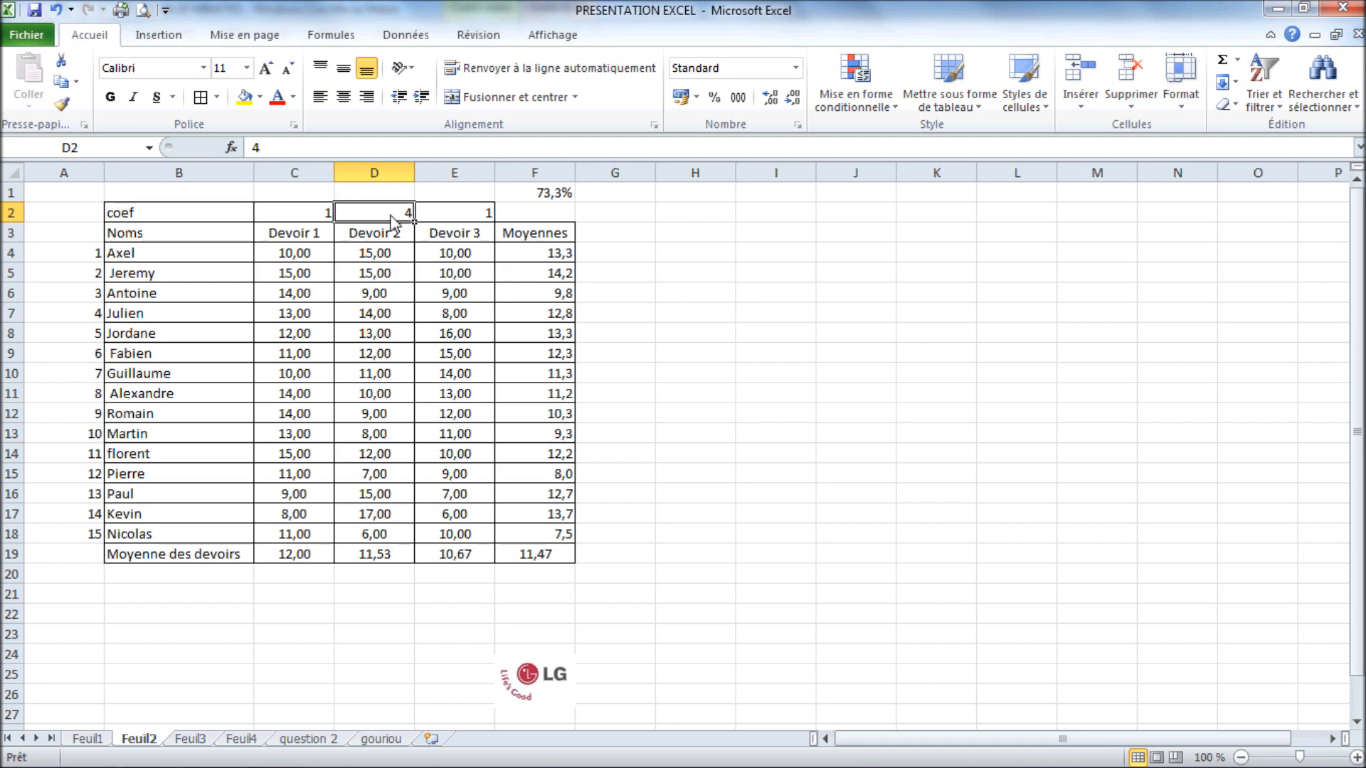
text(5)
key(Return)
click(390, 215)
text(6)
key(Return)
Set the Devoir 2 coefficient in D2 to 2
click(391, 216)
text(2)
key(Return)
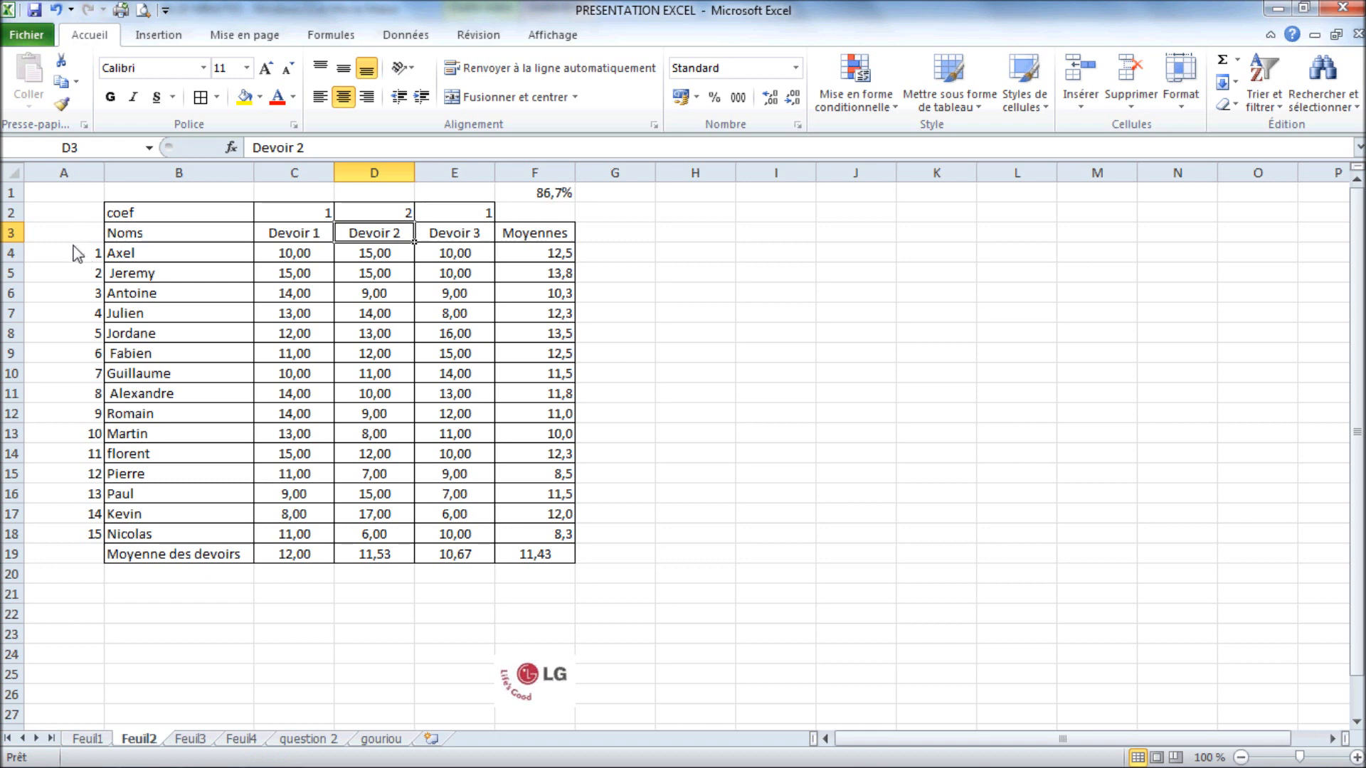
Apply borders to the student numbers in A4:A18 and narrow column A
drag(86, 256, 78, 553)
drag(78, 551, 78, 552)
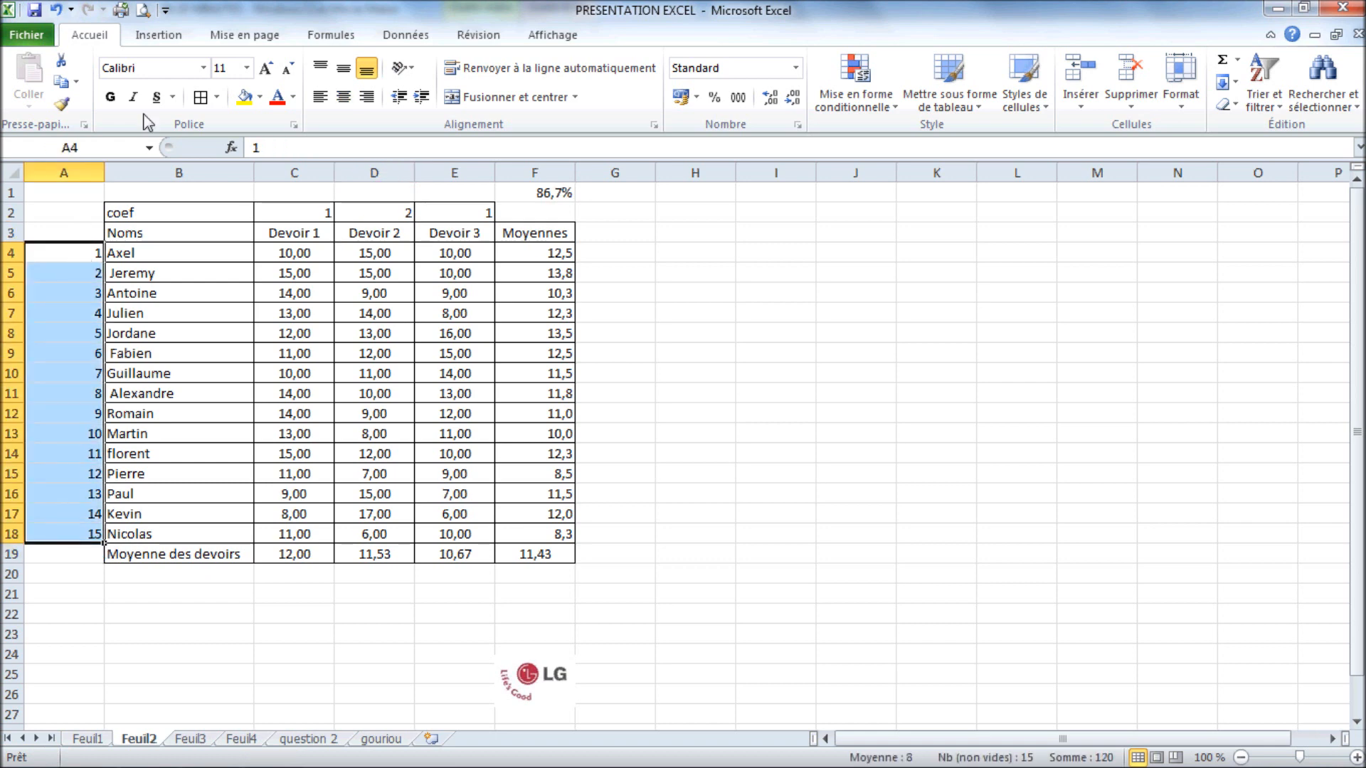
drag(105, 173, 72, 173)
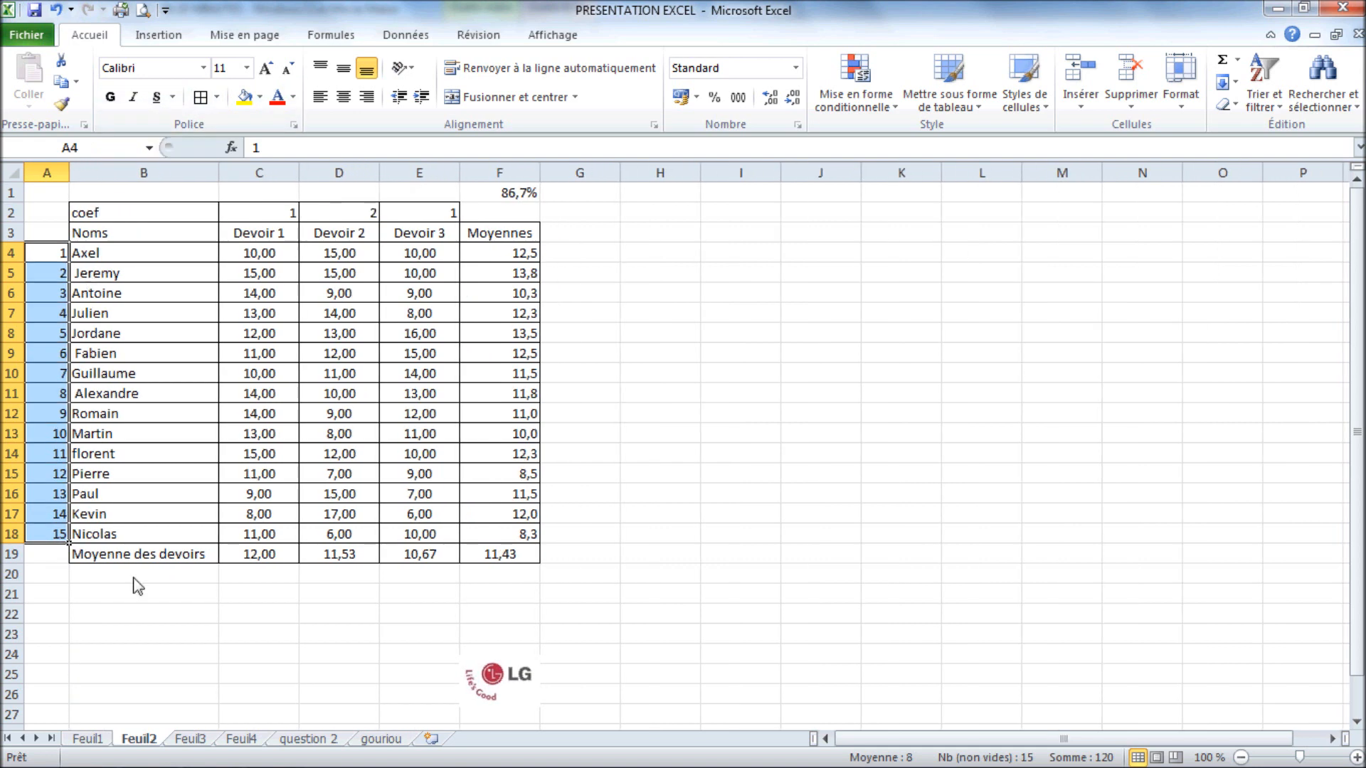
mouse_move(202, 763)
click(149, 748)
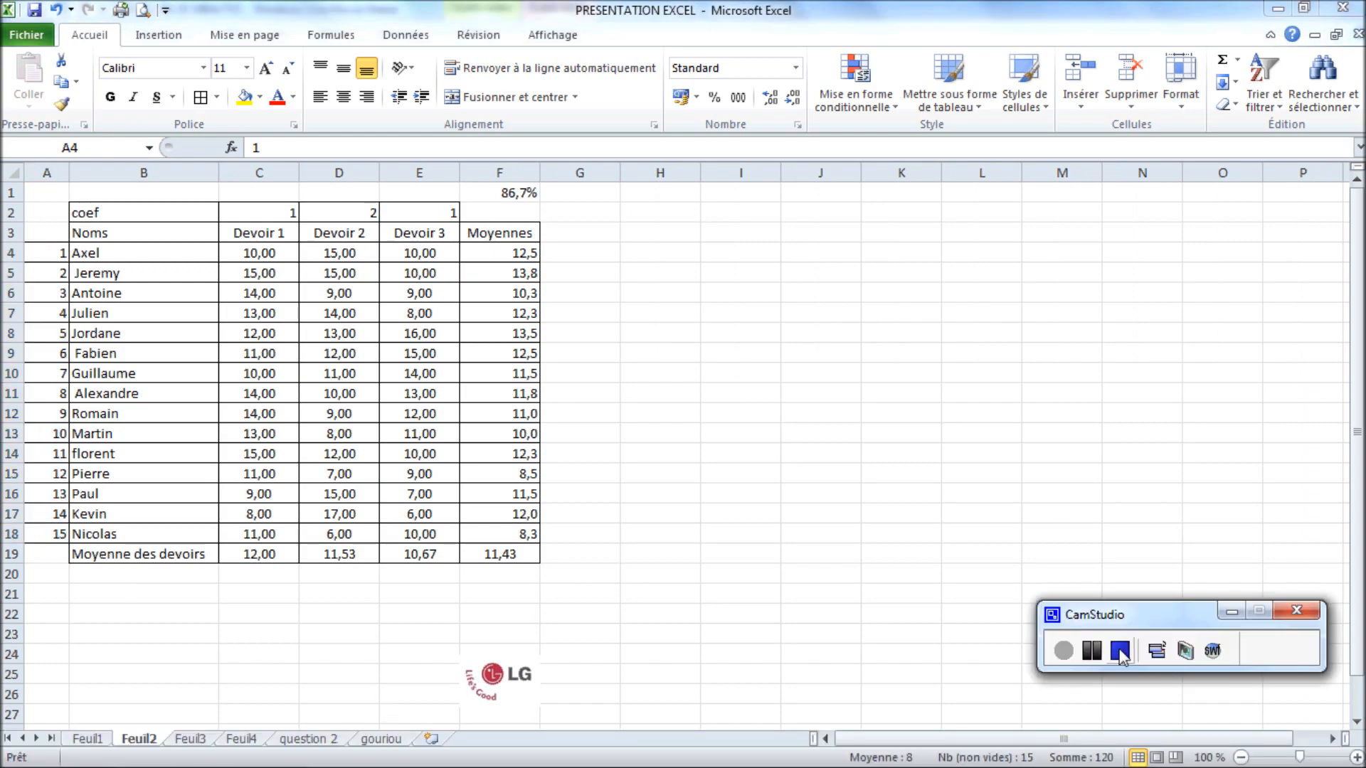
click(1119, 651)
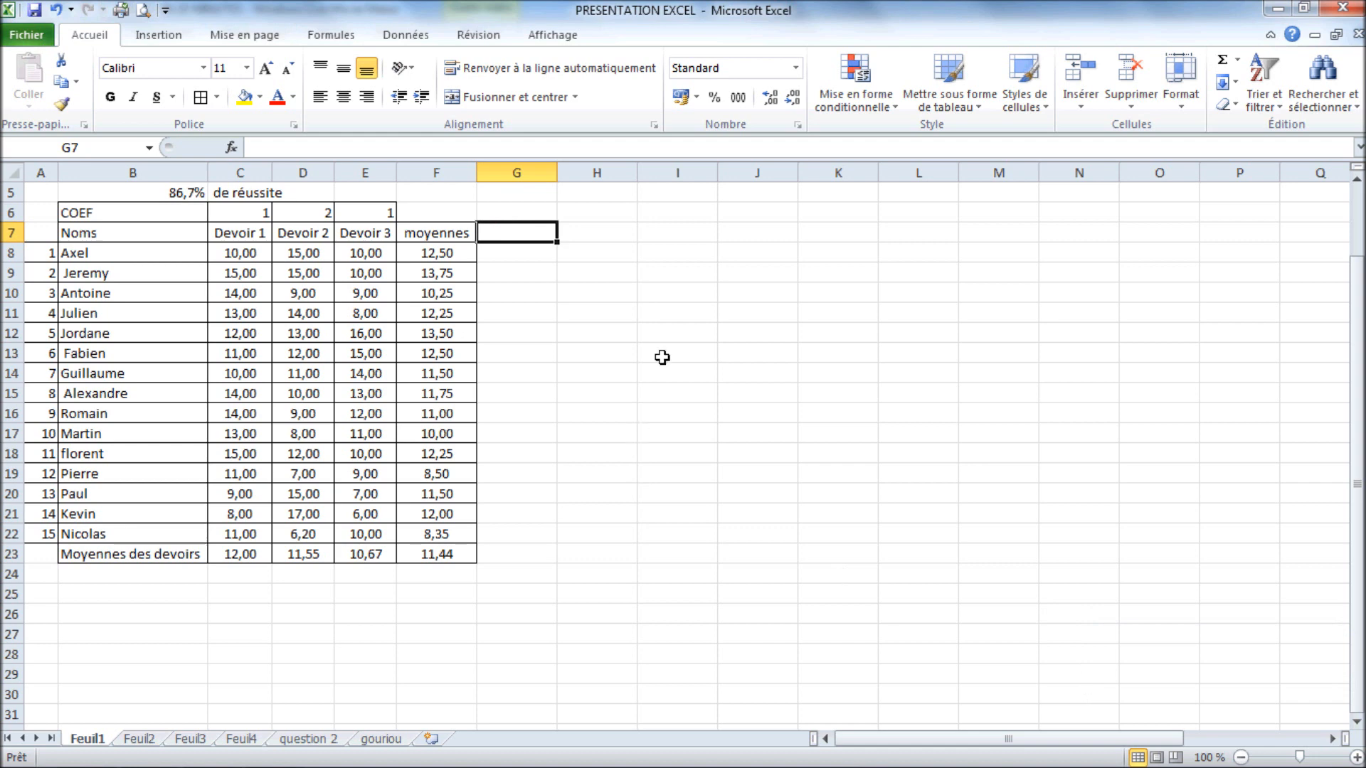
Set the Devoir 2 coefficient in D6 of sheet Feuil1 to 1
click(1356, 179)
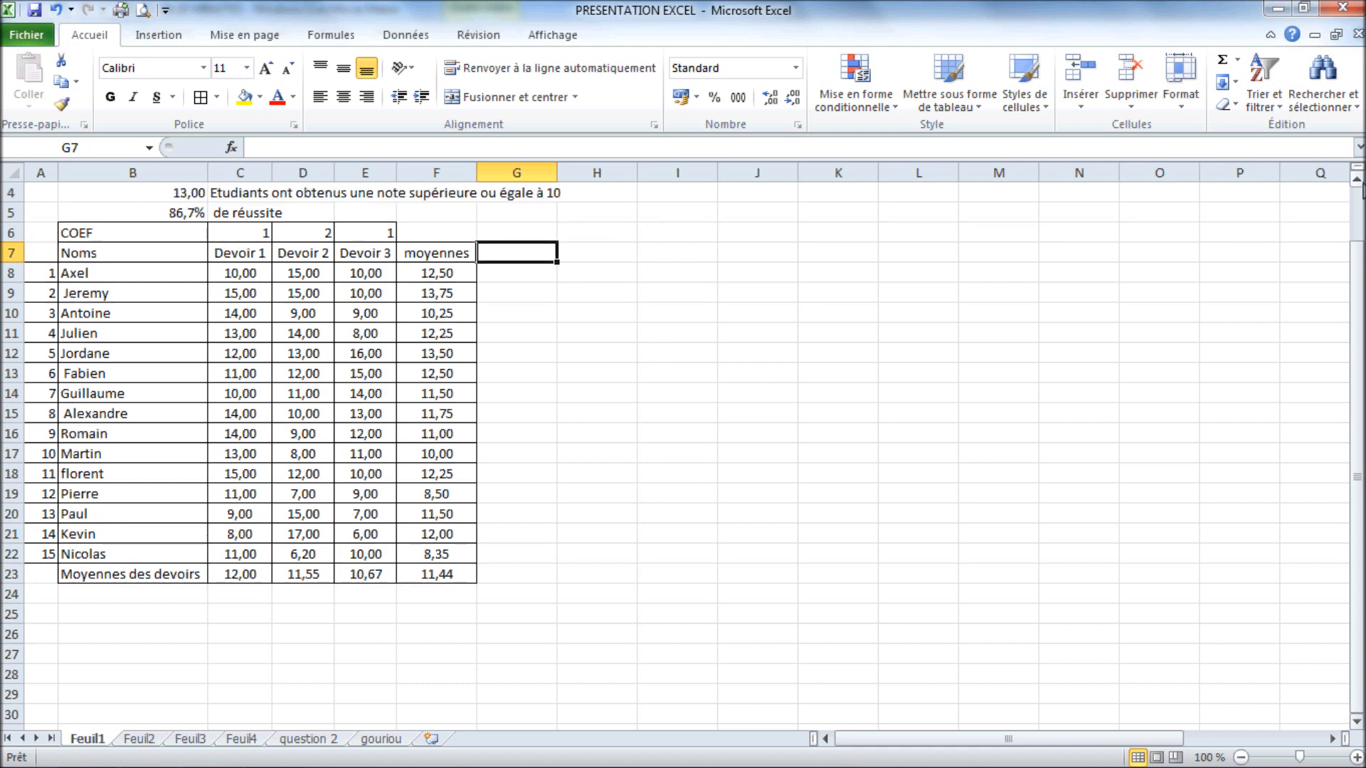
click(1357, 180)
click(1357, 180)
click(1357, 179)
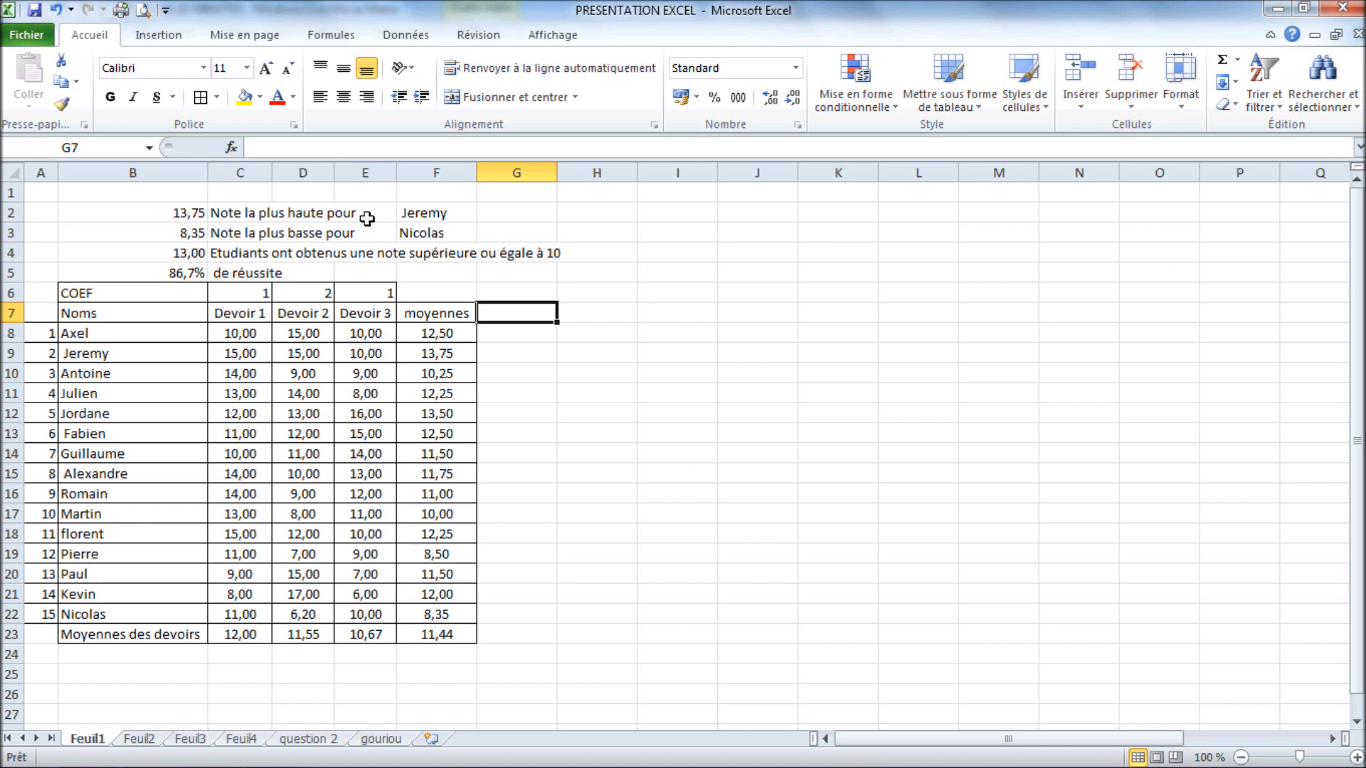
click(324, 292)
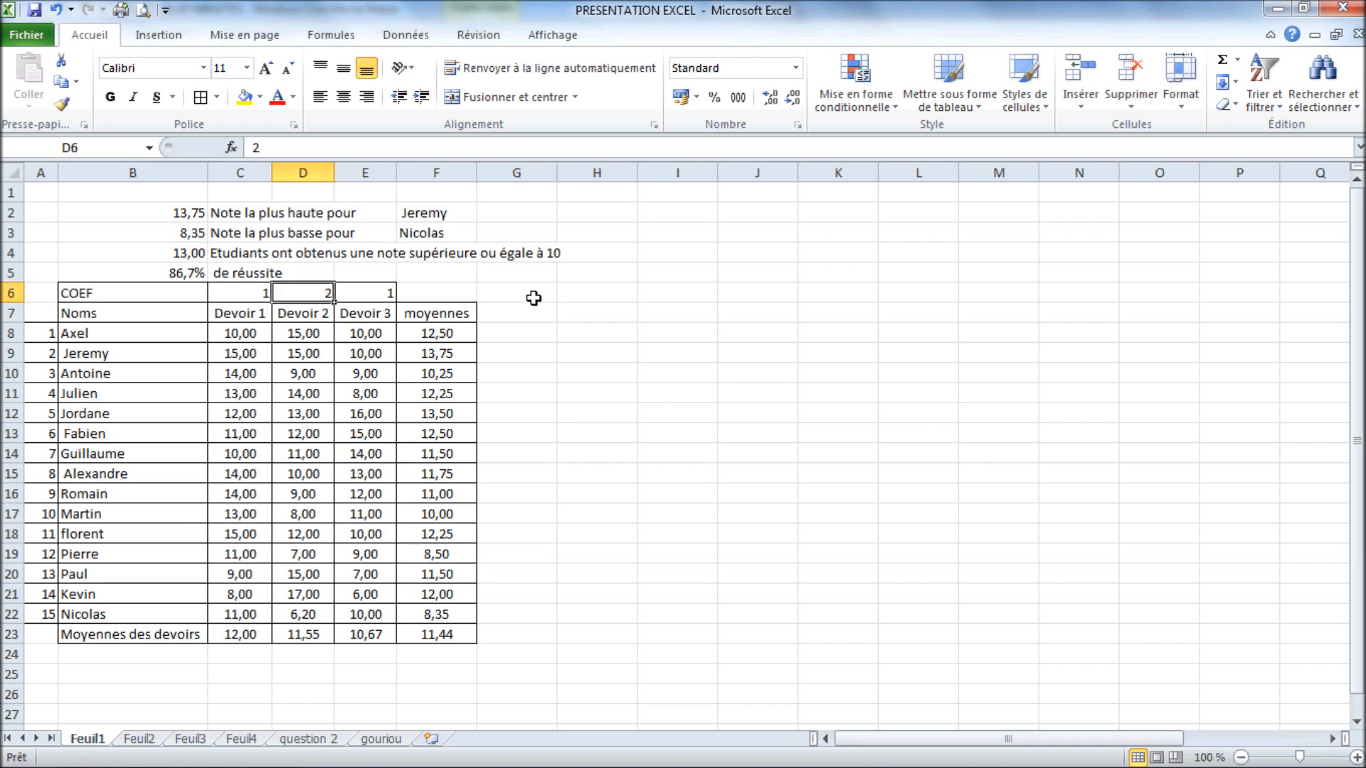
text(1)
key(Return)
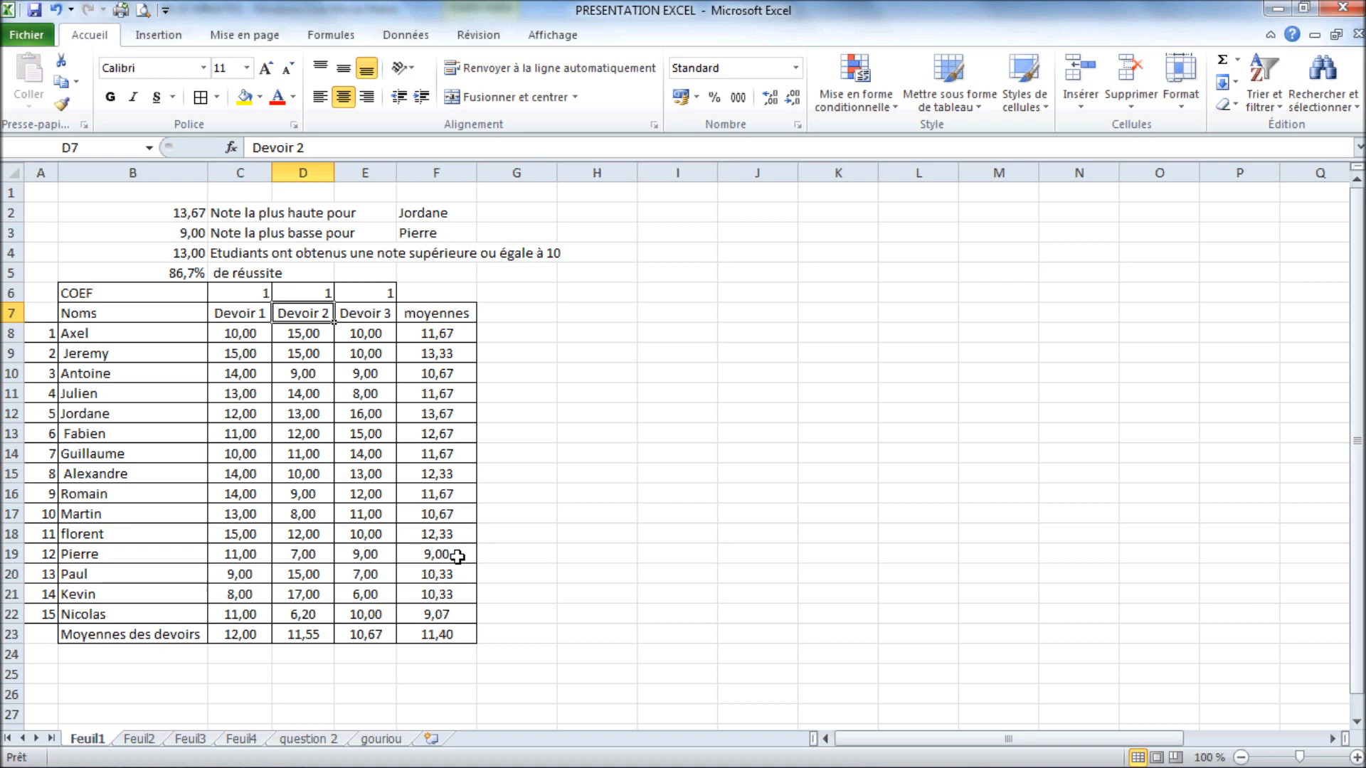
Examine the formulas in B2:B5 for the highest average, lowest average, number of passing students and success rate
click(175, 211)
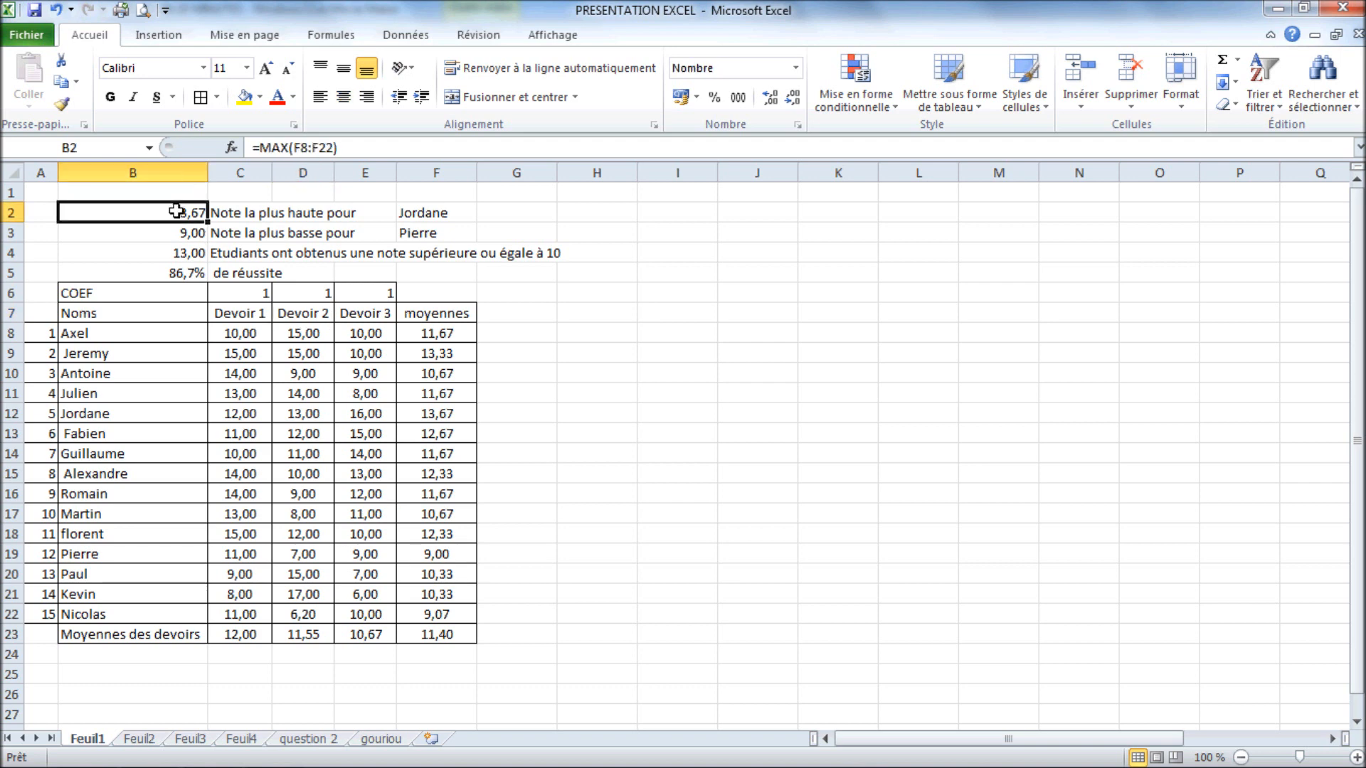
double_click(183, 222)
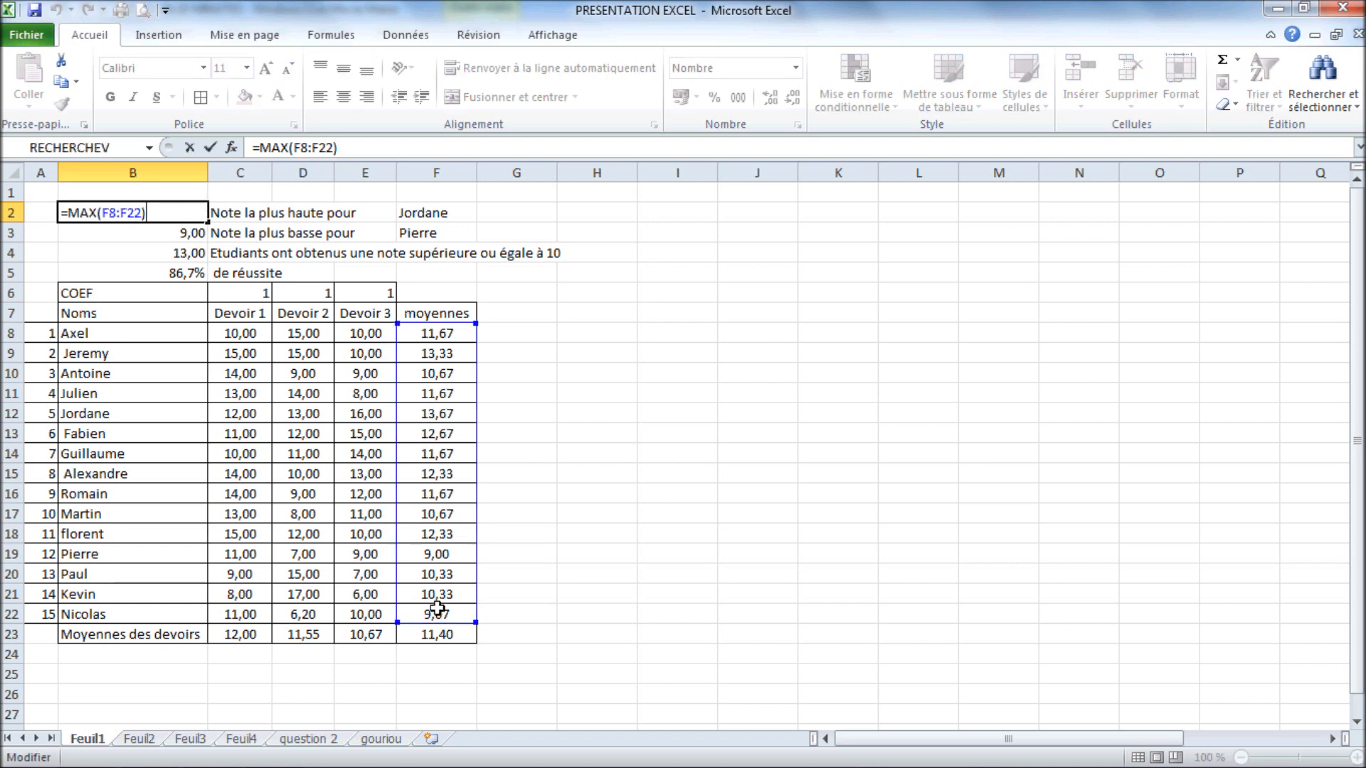
key(Escape)
double_click(170, 235)
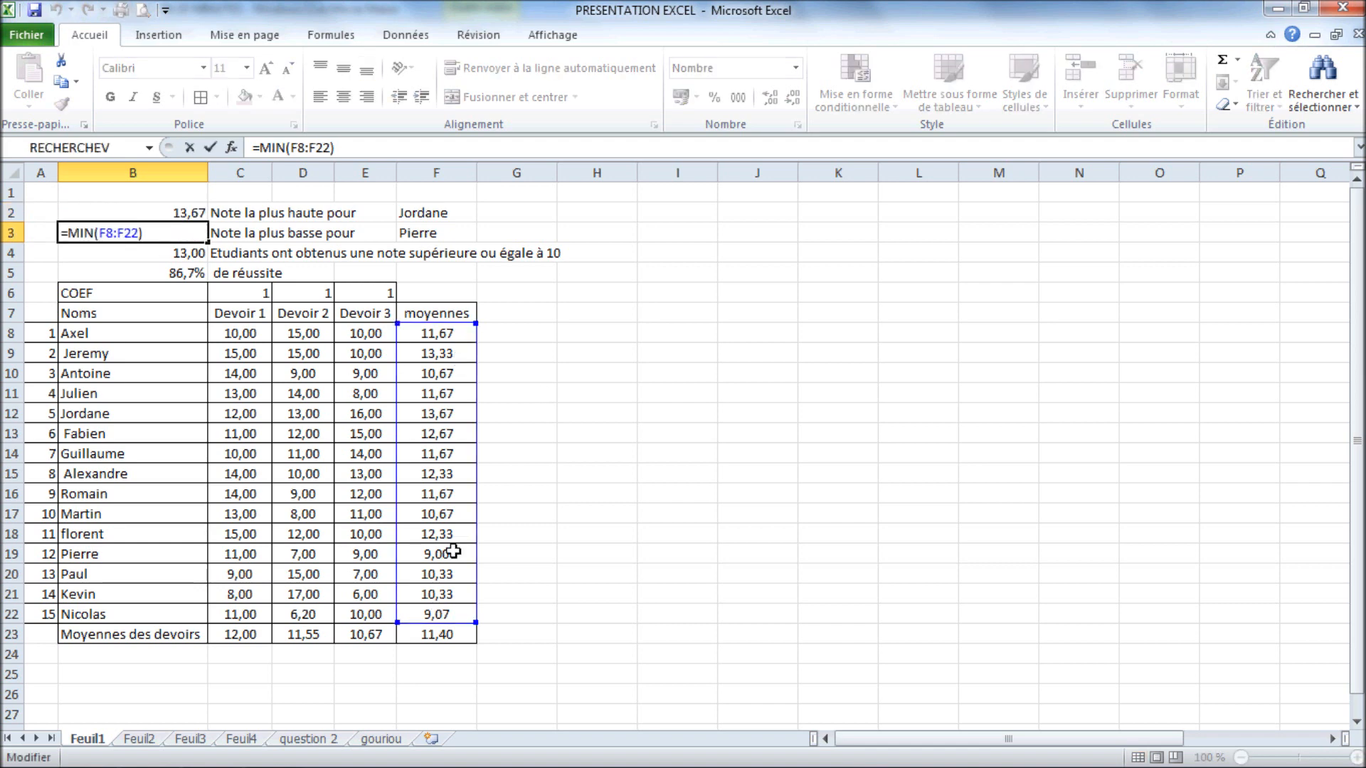
key(Escape)
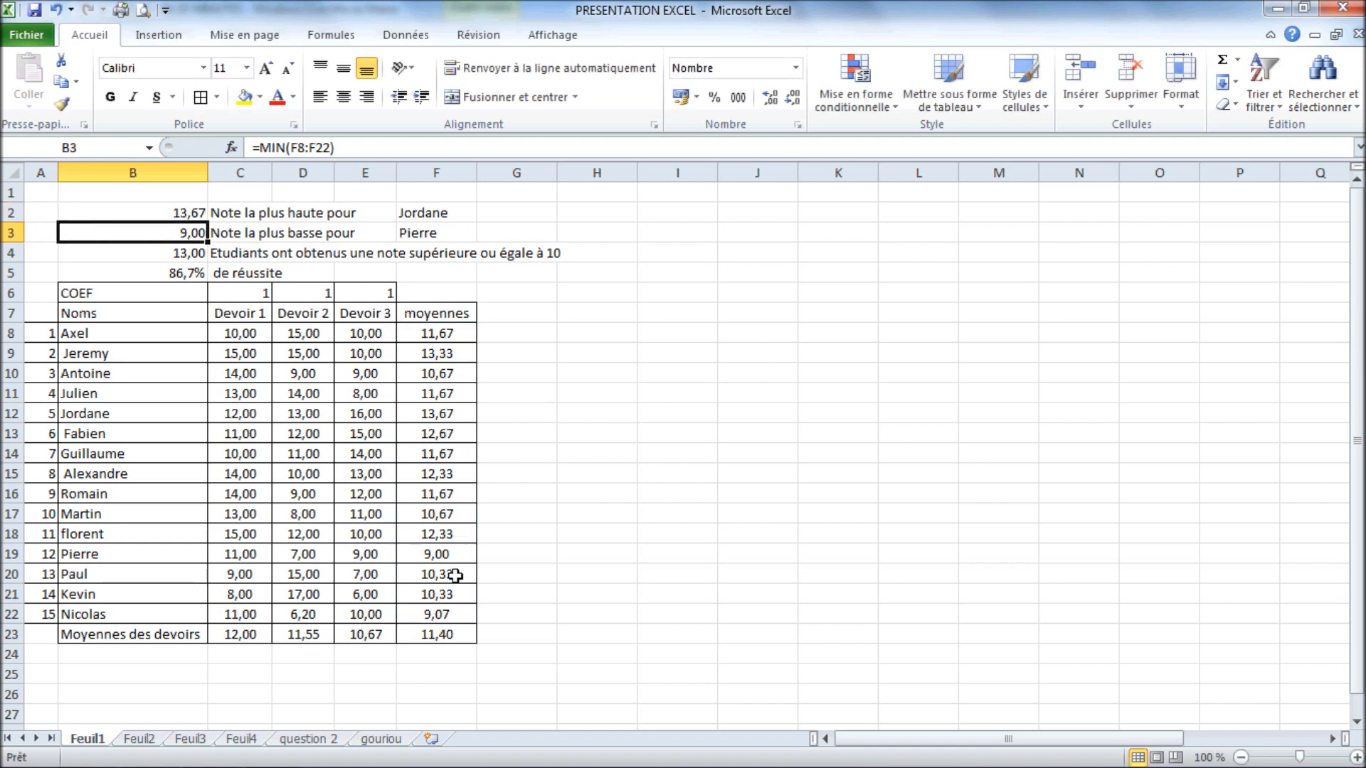
click(174, 253)
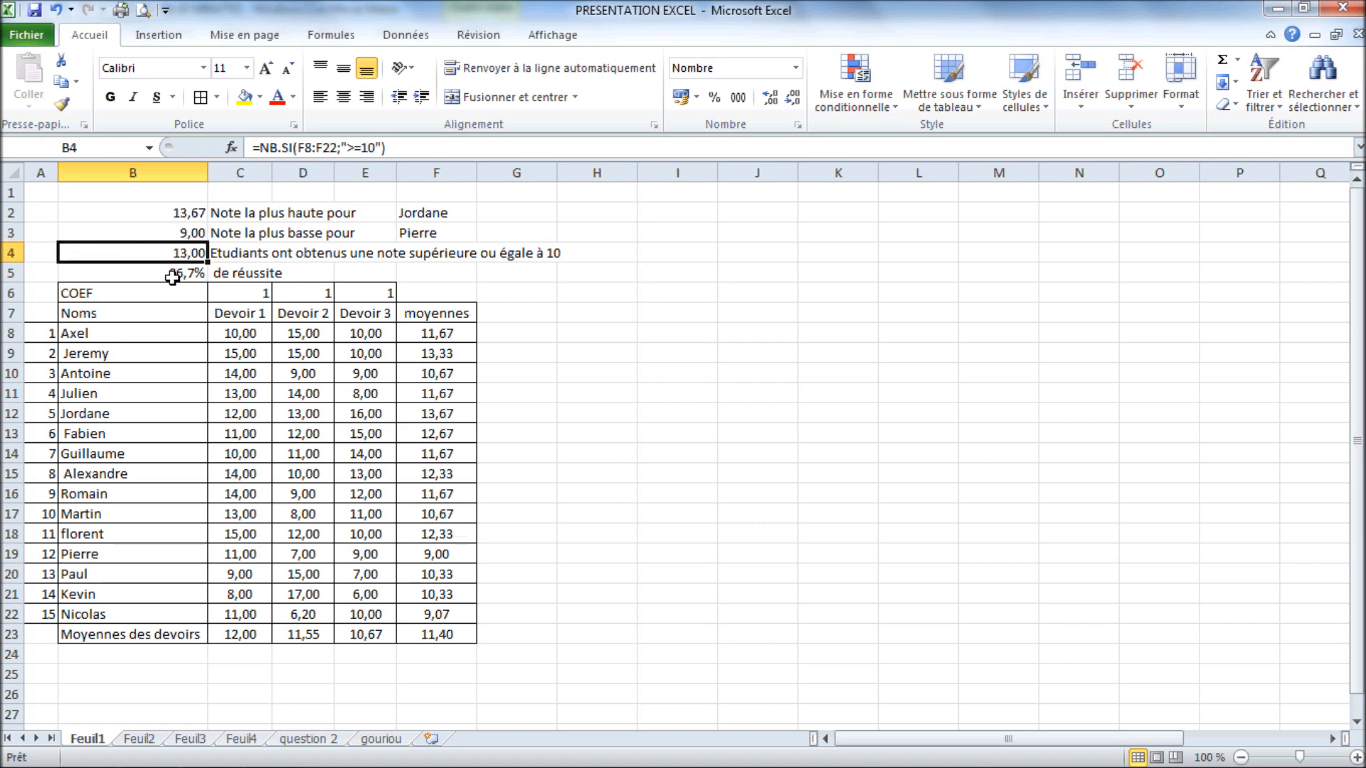
click(172, 275)
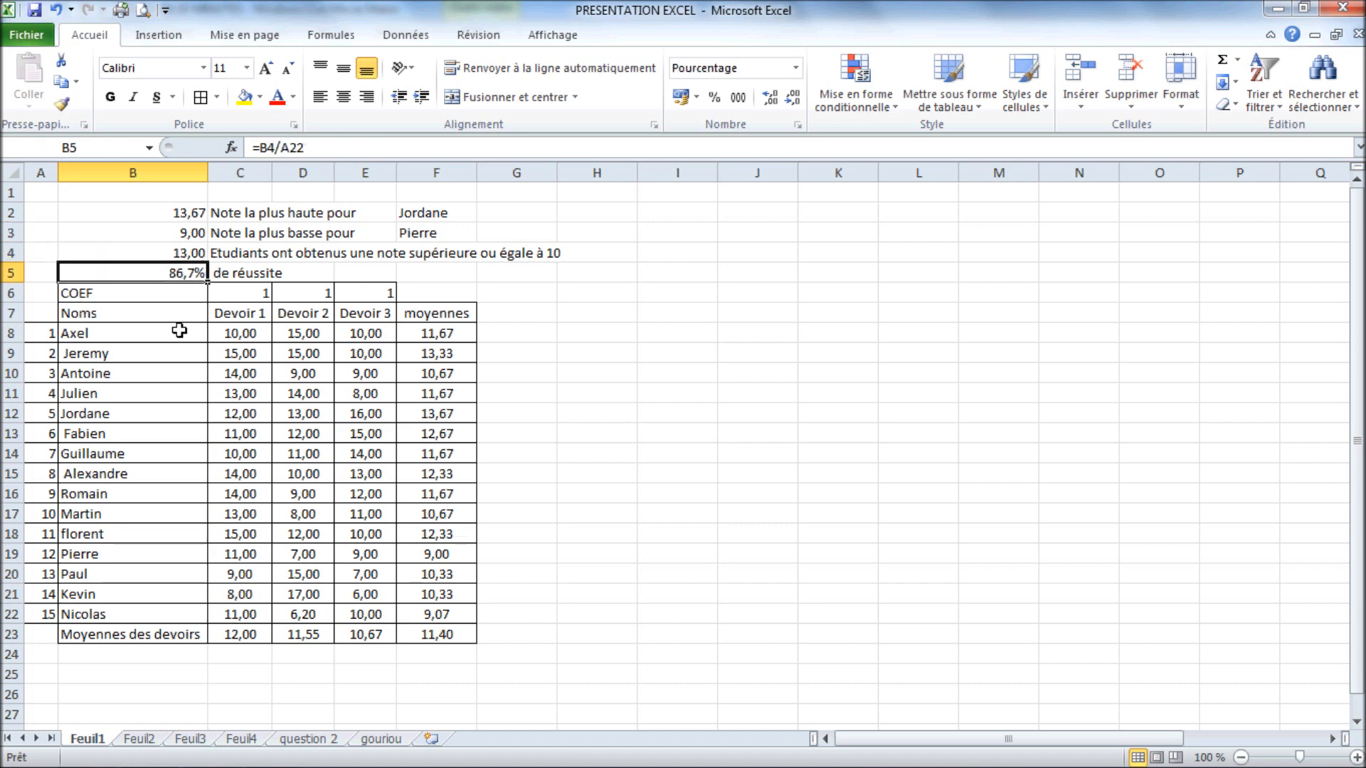
Set the Devoir 2 coefficient in D6 to 2
click(310, 291)
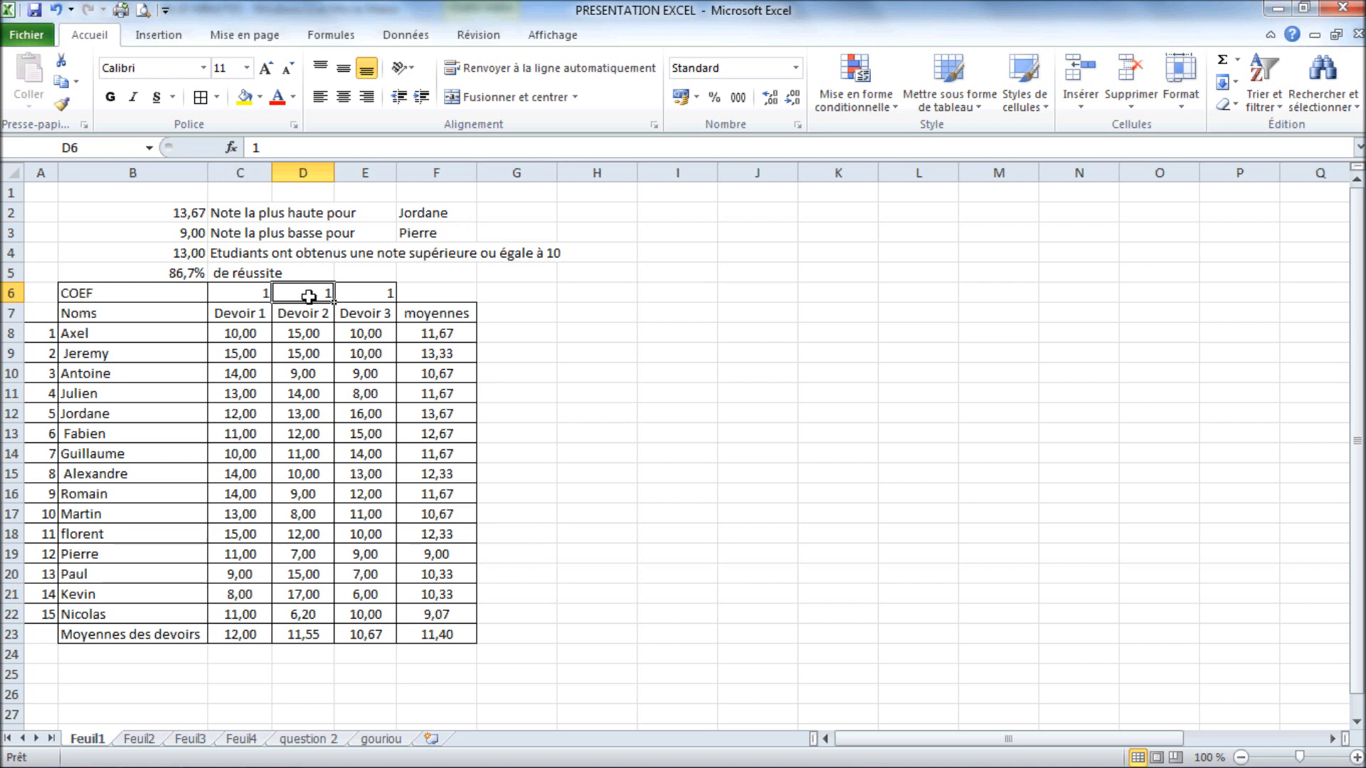
double_click(309, 297)
drag(308, 297, 344, 297)
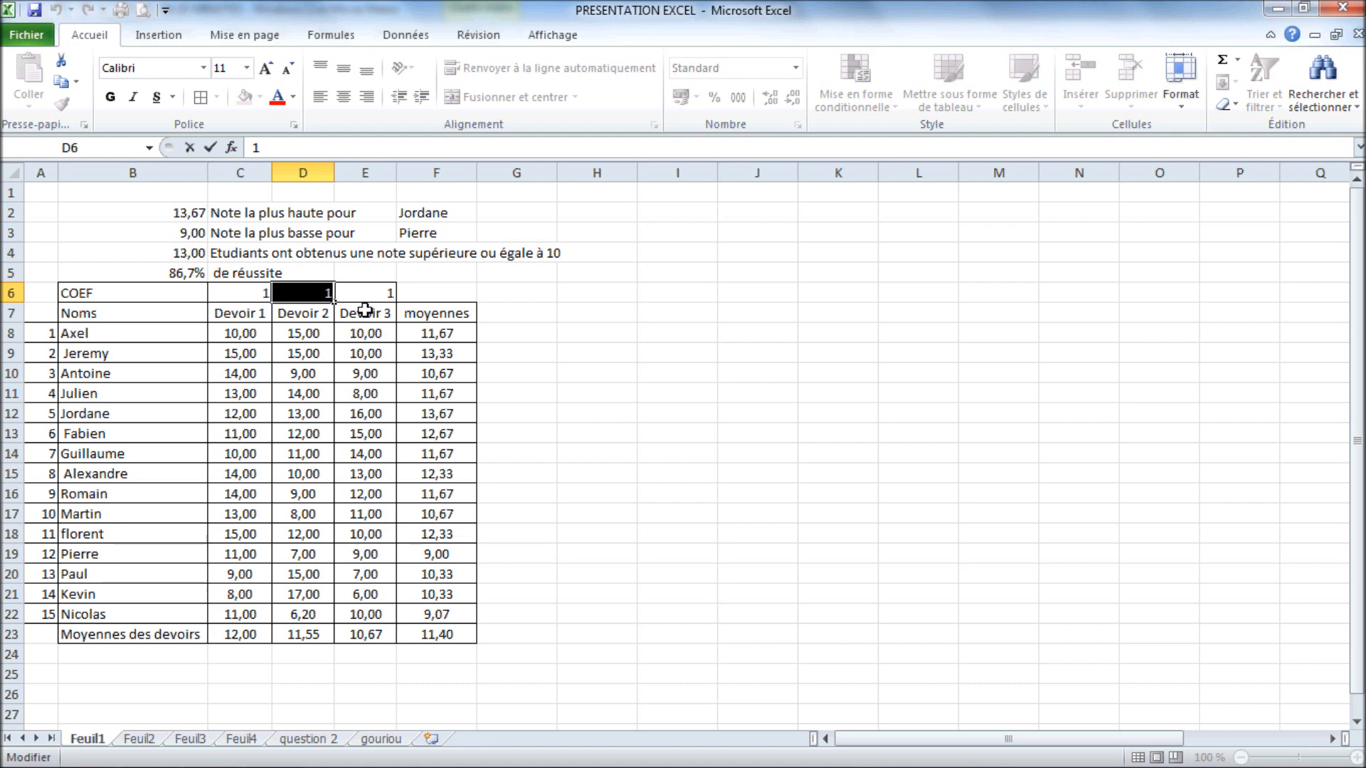
text(2)
key(Return)
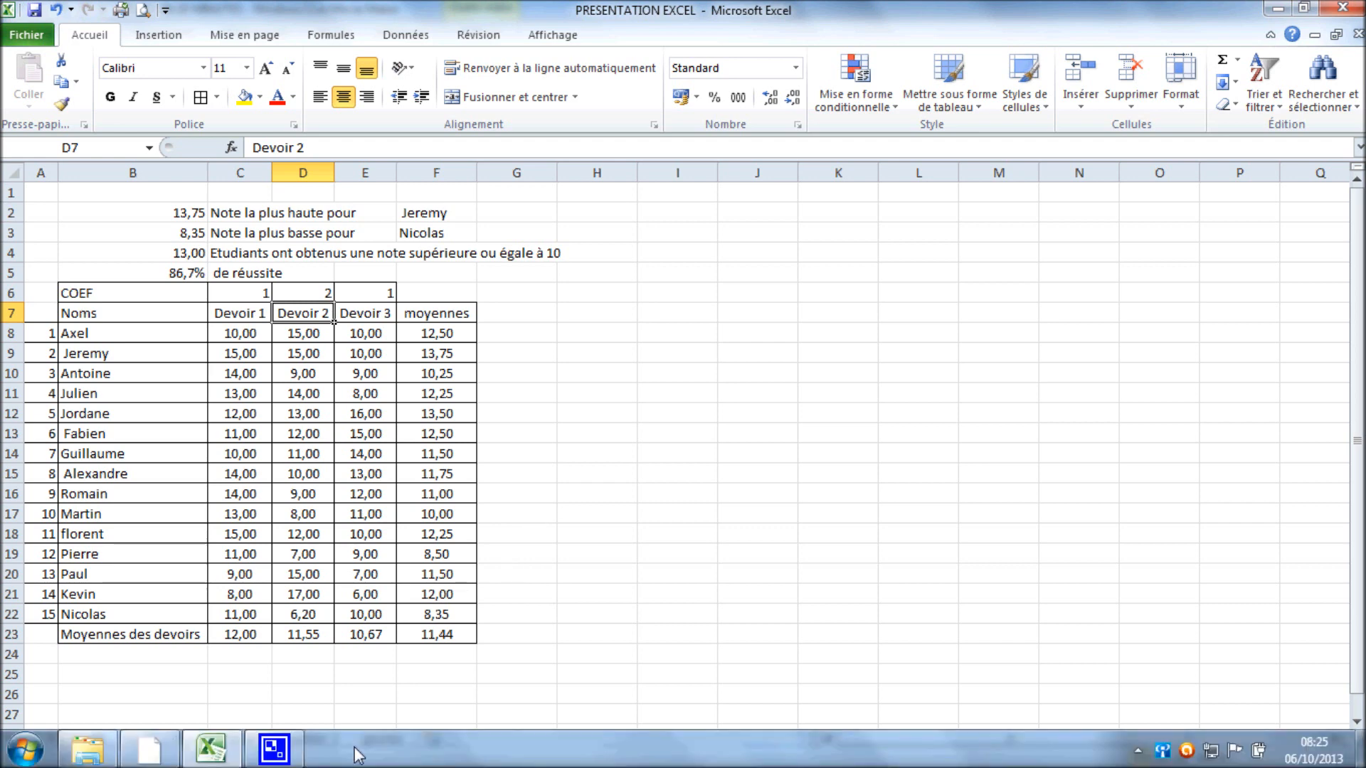
click(291, 756)
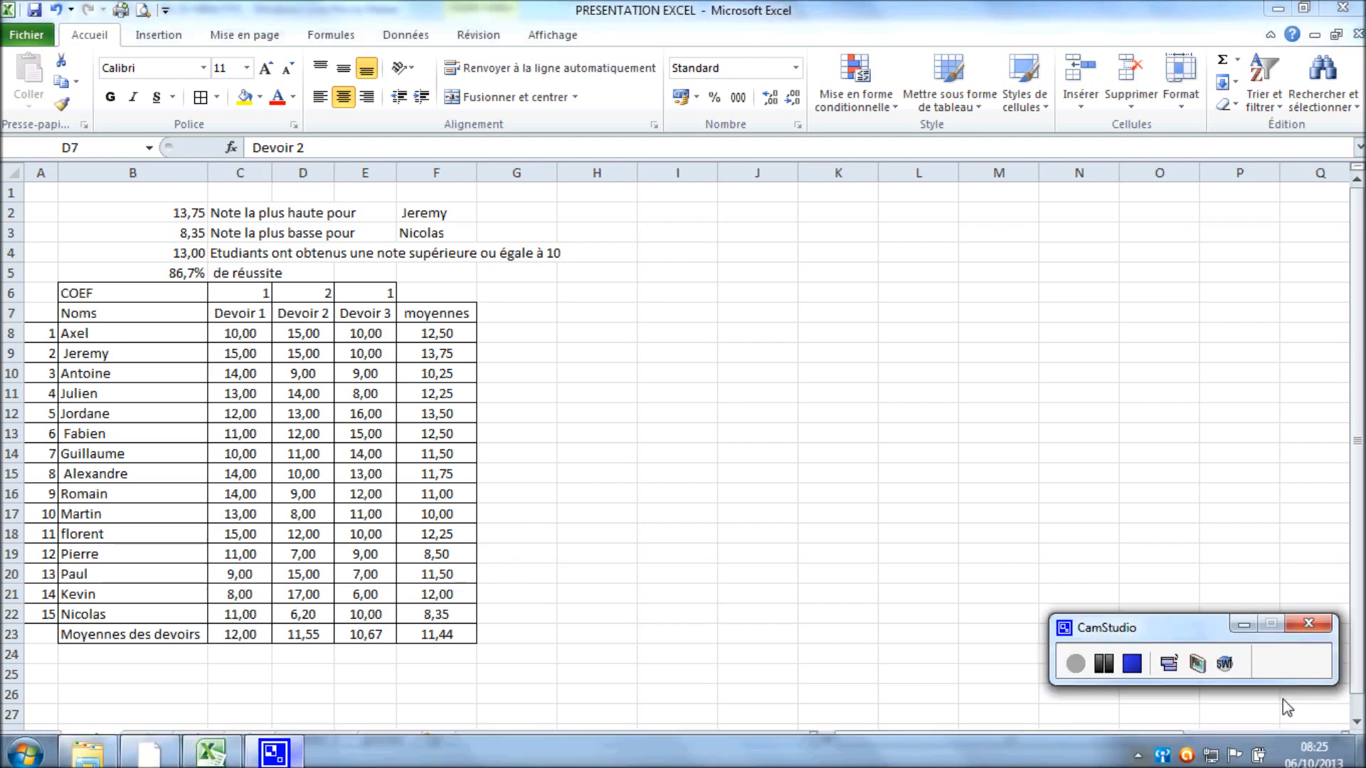
click(1133, 665)
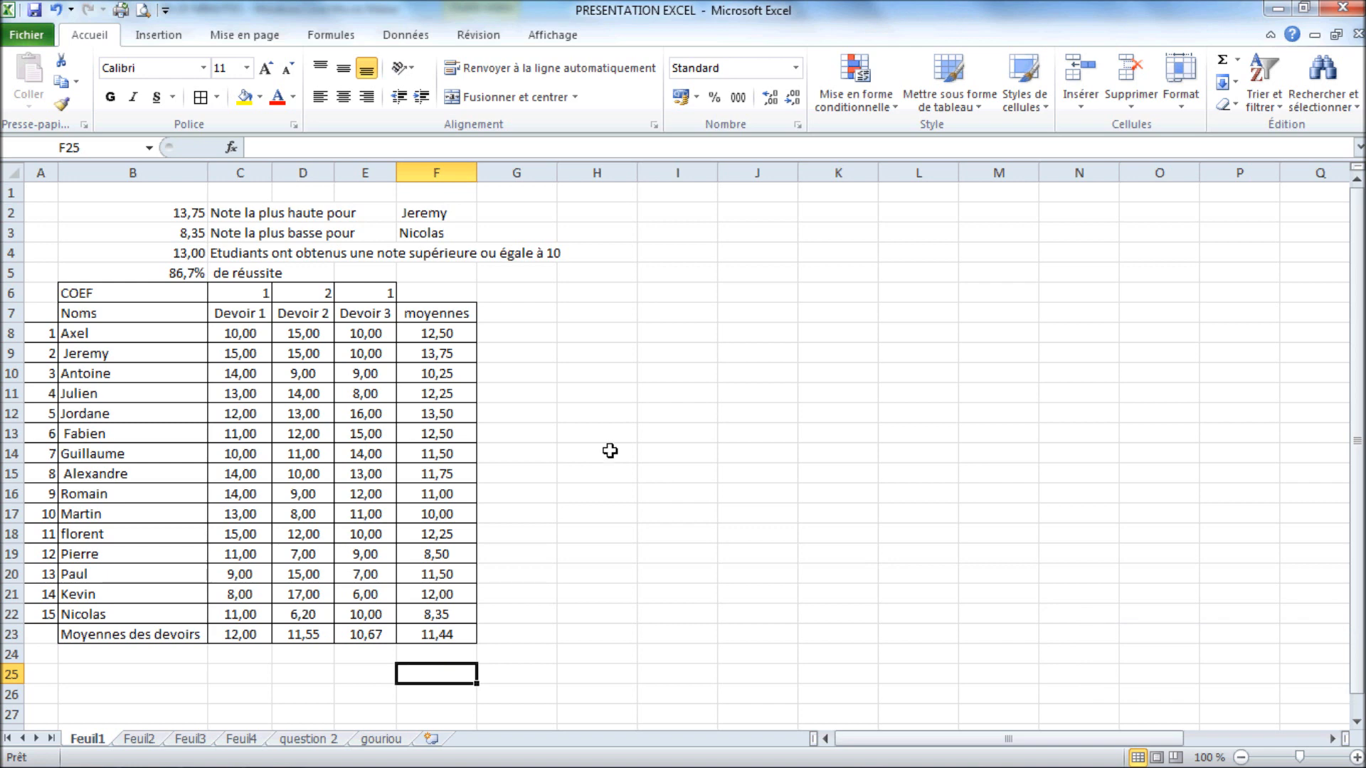
Sort the student table B7:F22 by the moyennes column from largest to smallest, treating row 7 as headers
drag(112, 335, 428, 597)
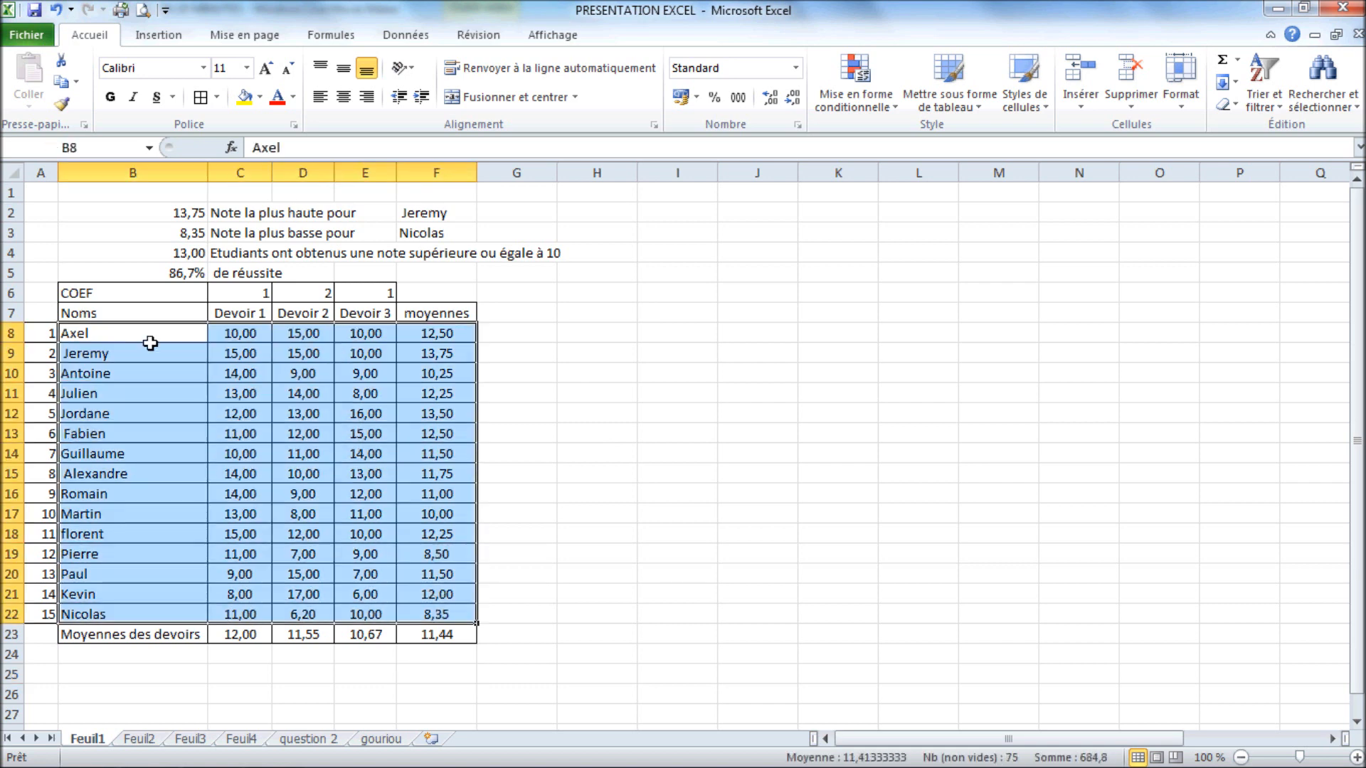
drag(116, 314, 448, 619)
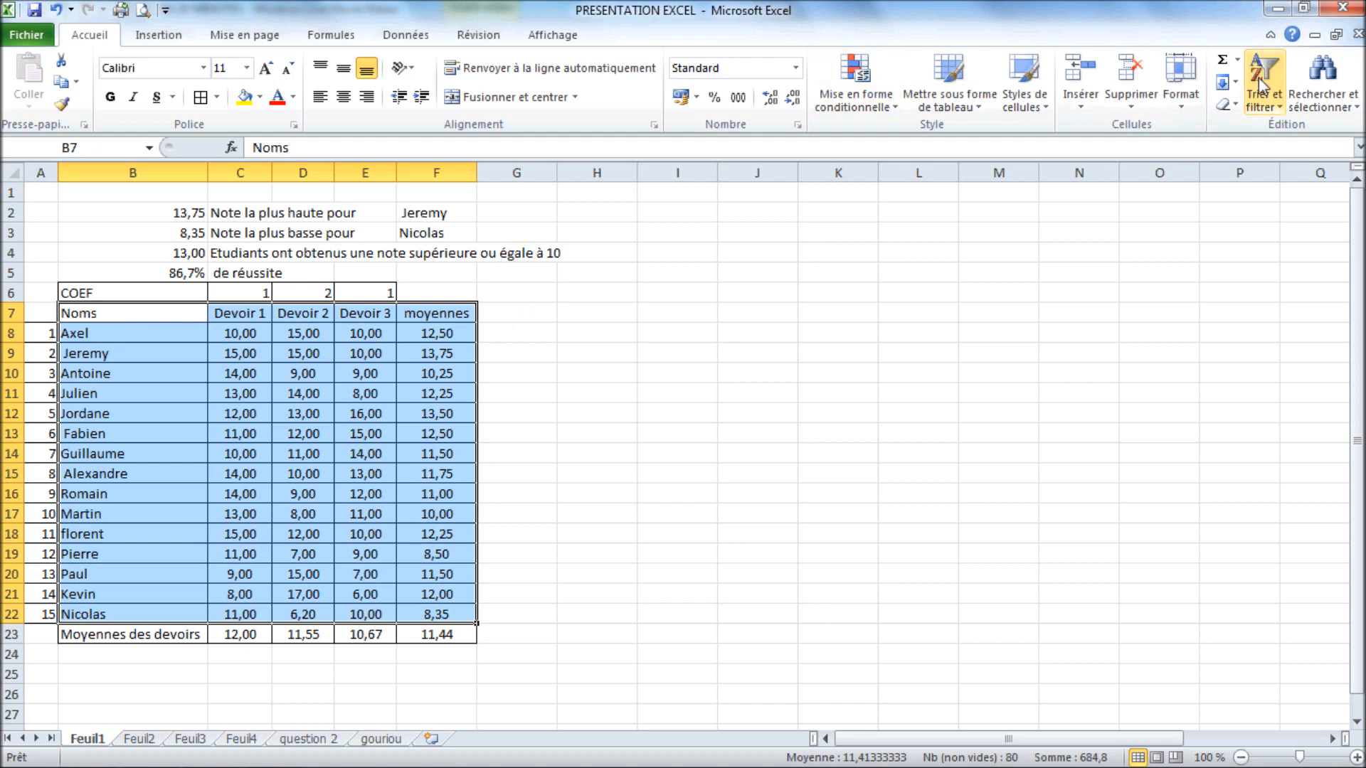
click(1277, 103)
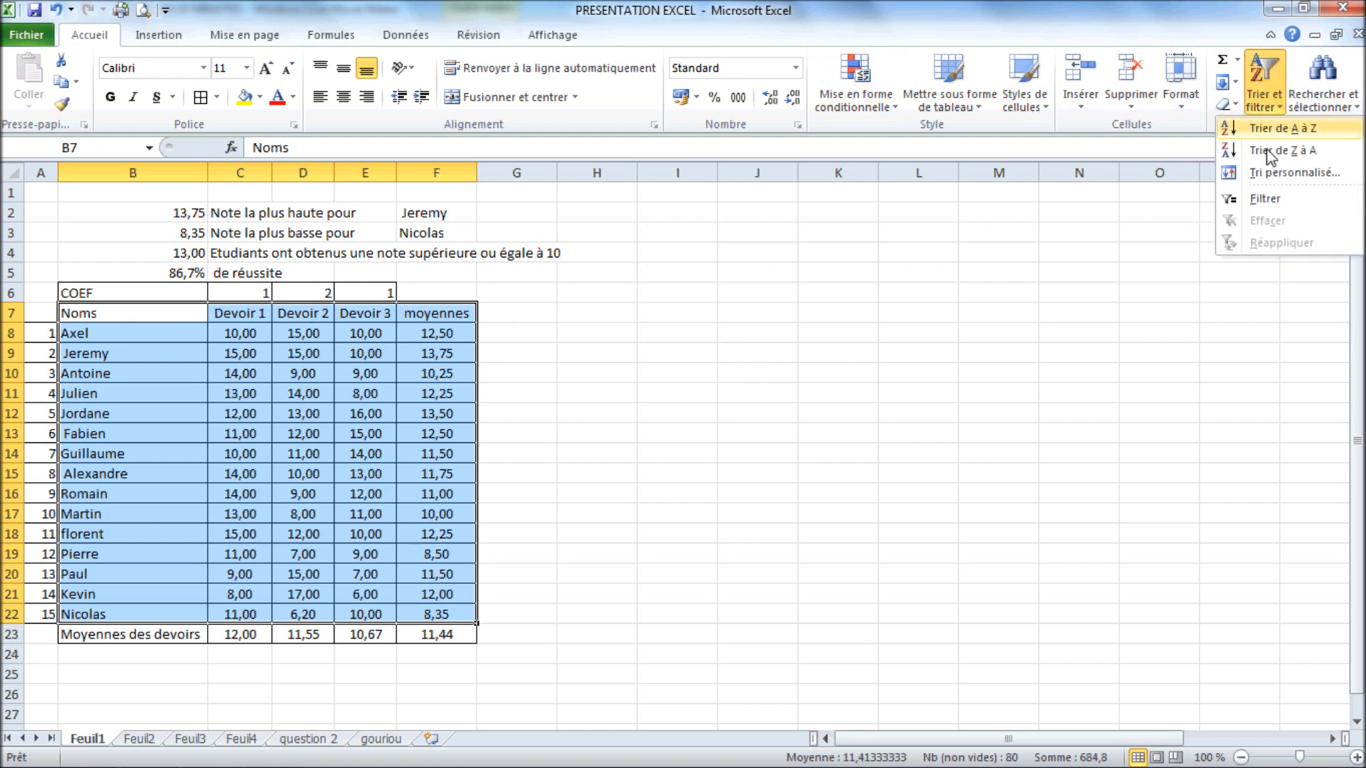
click(1276, 173)
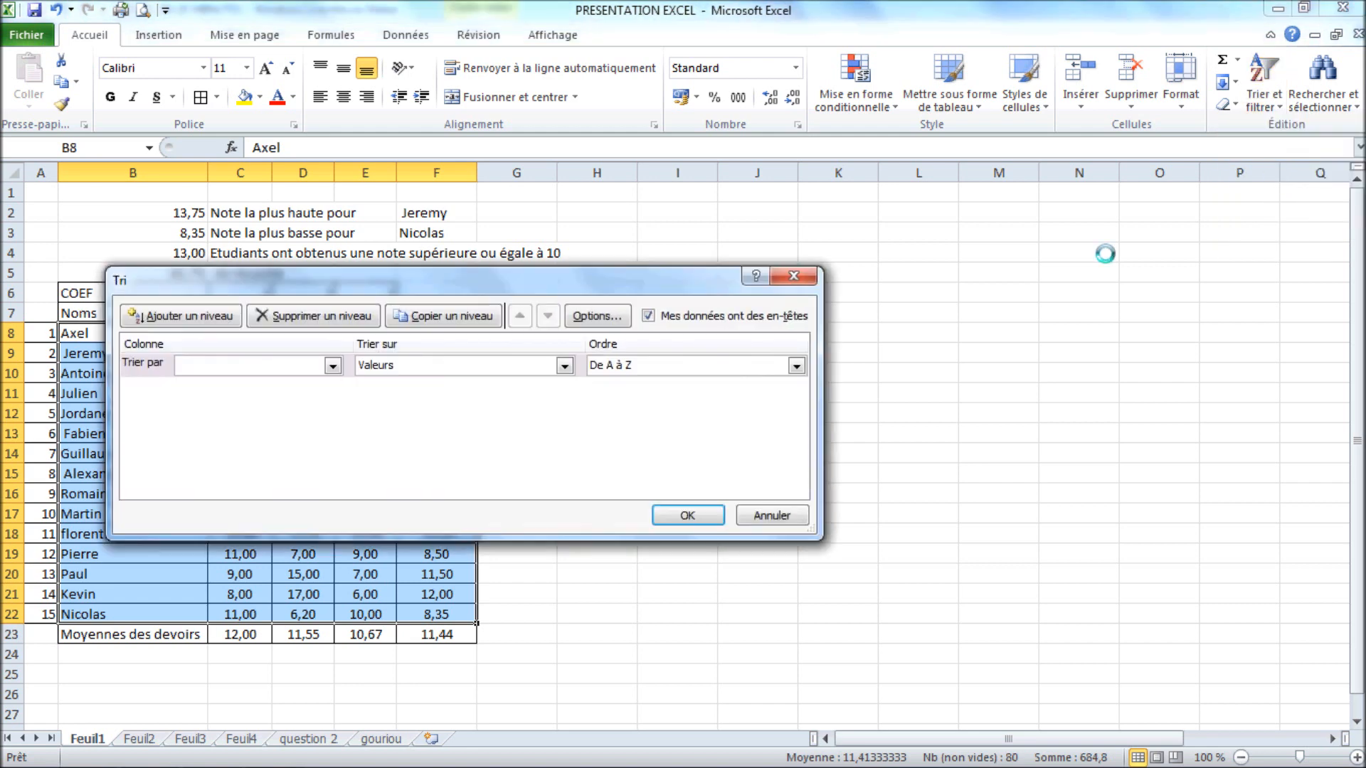
click(333, 366)
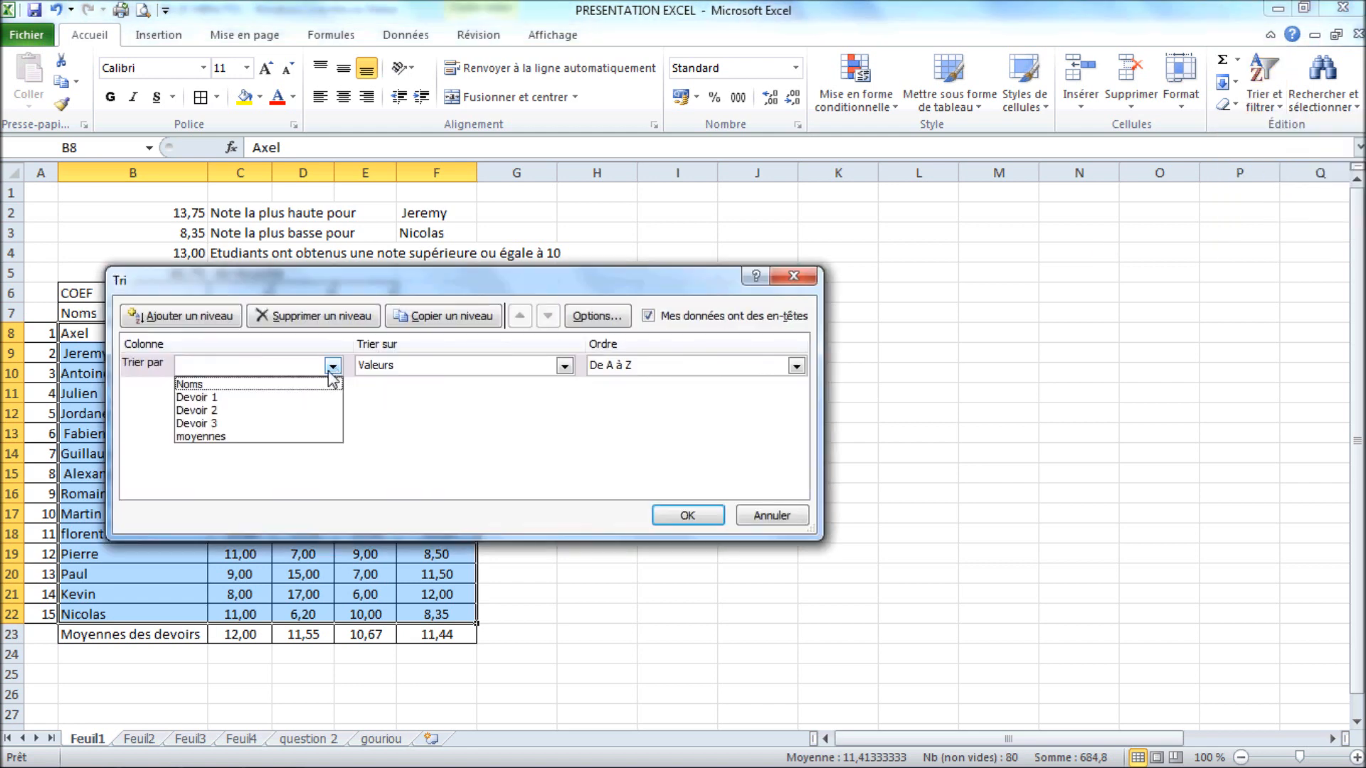
click(257, 437)
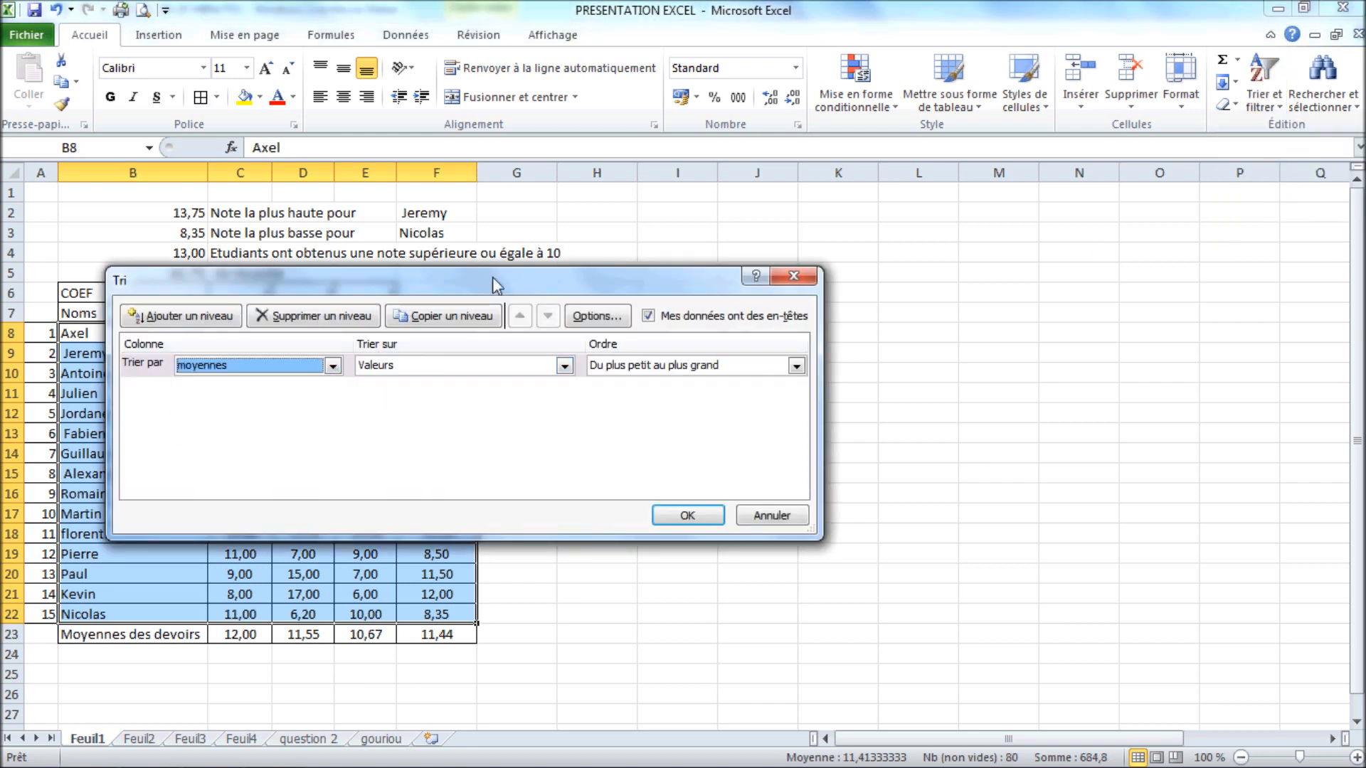
drag(496, 279, 912, 208)
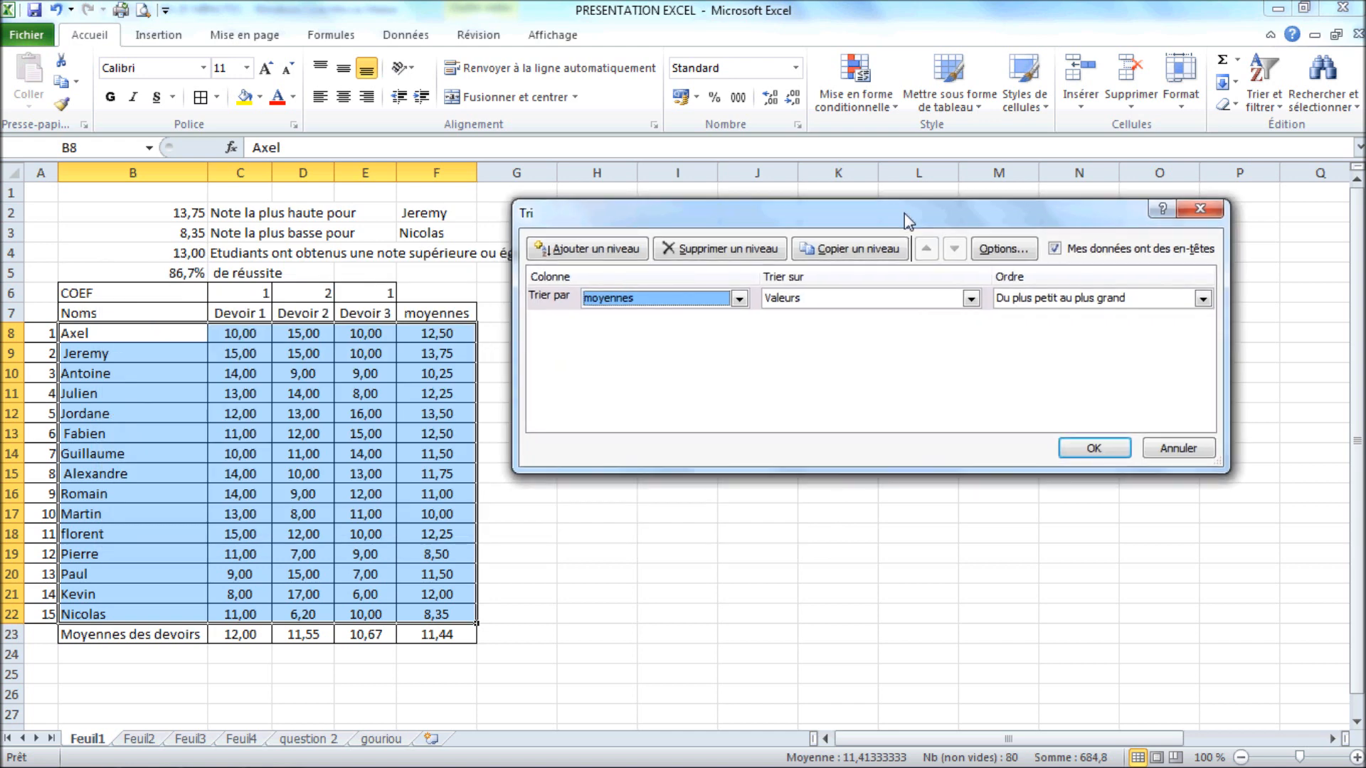
click(1202, 302)
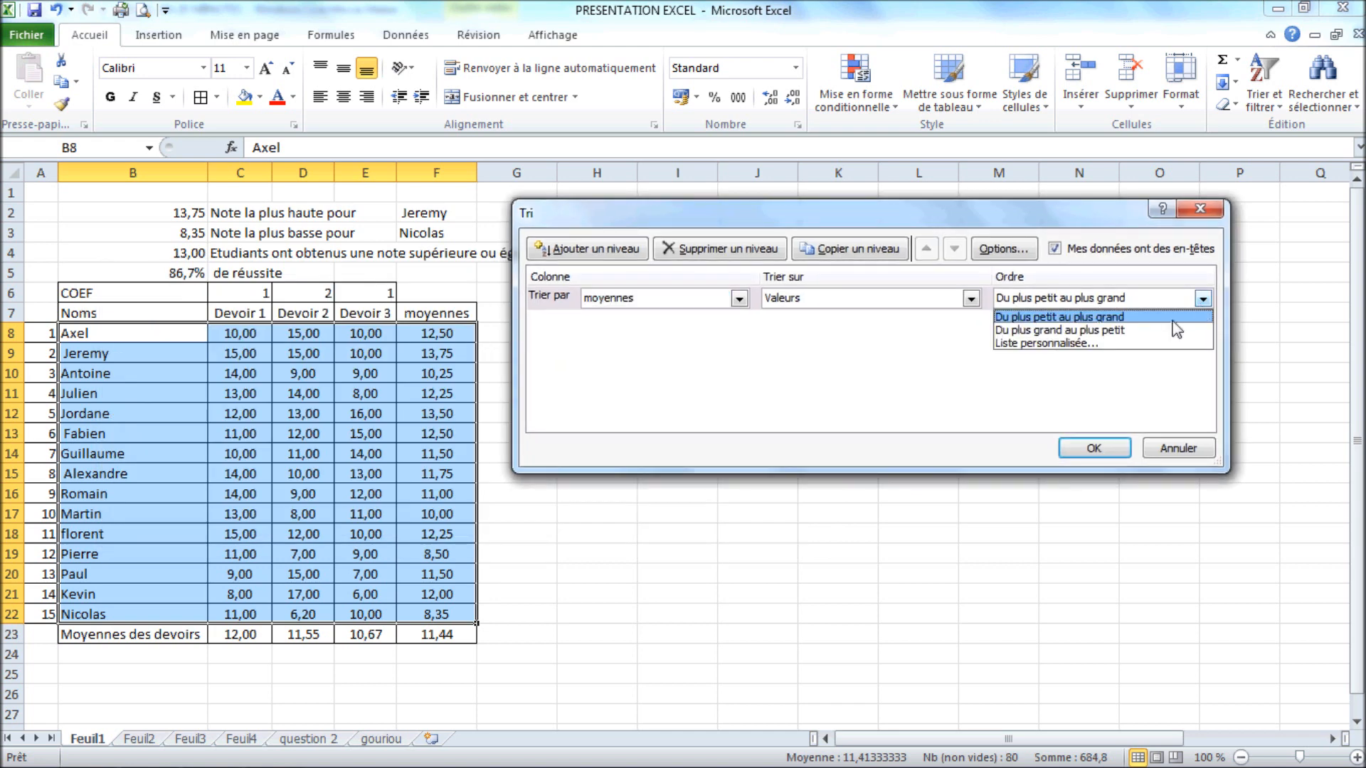
click(1147, 330)
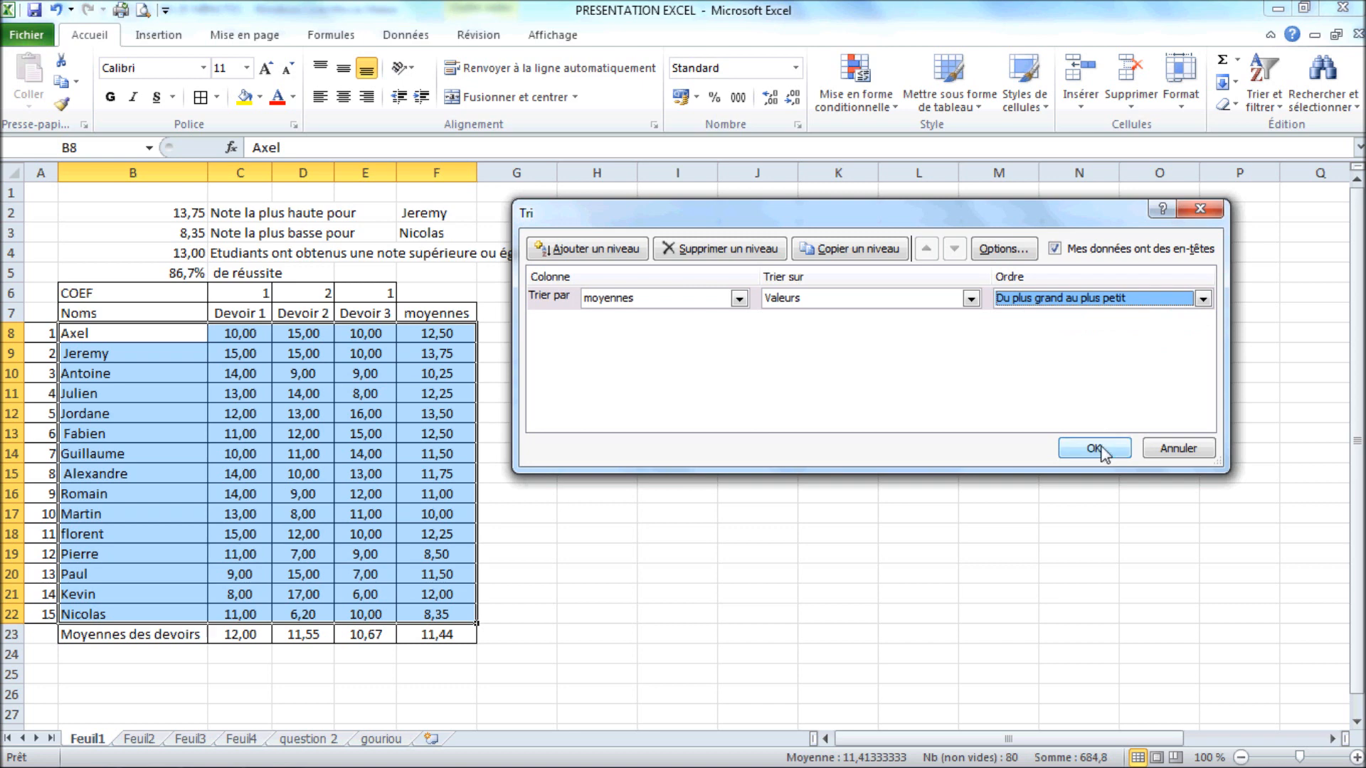
click(1101, 446)
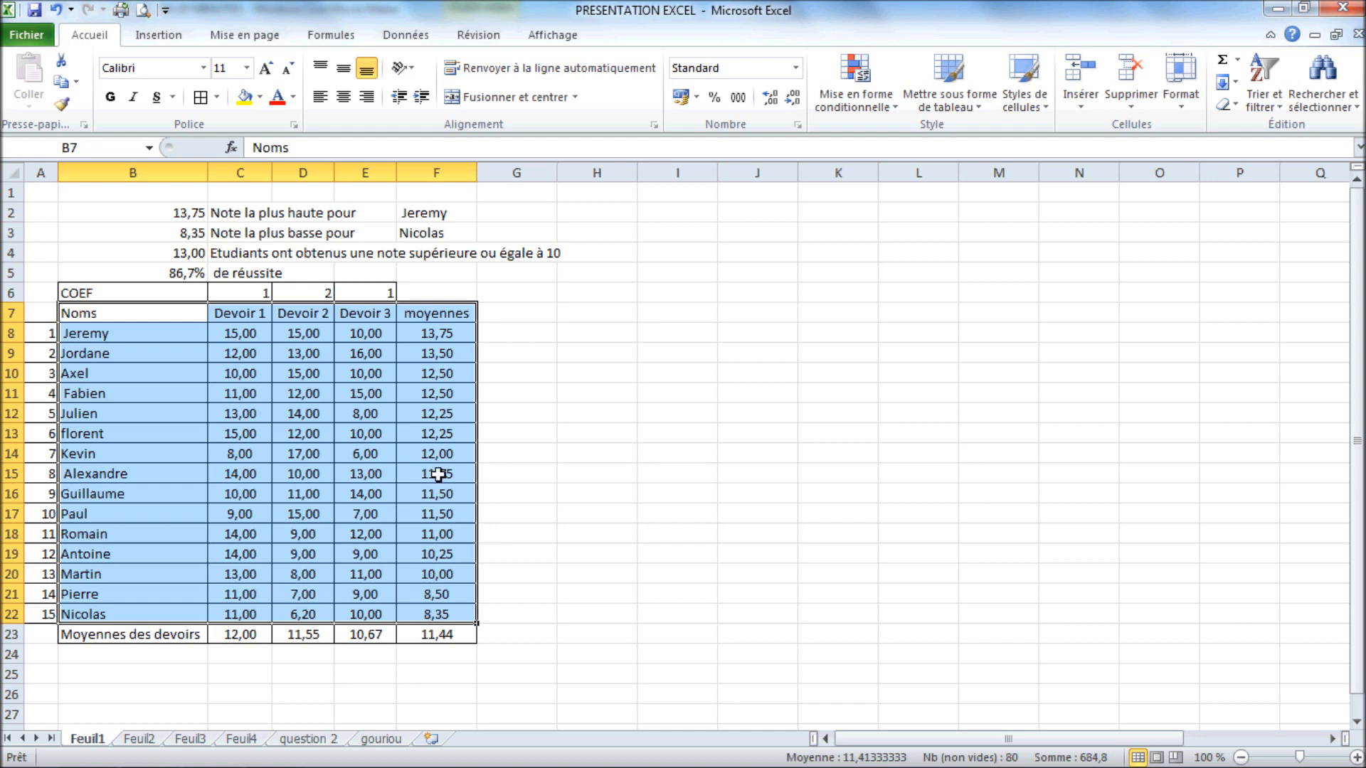
click(519, 408)
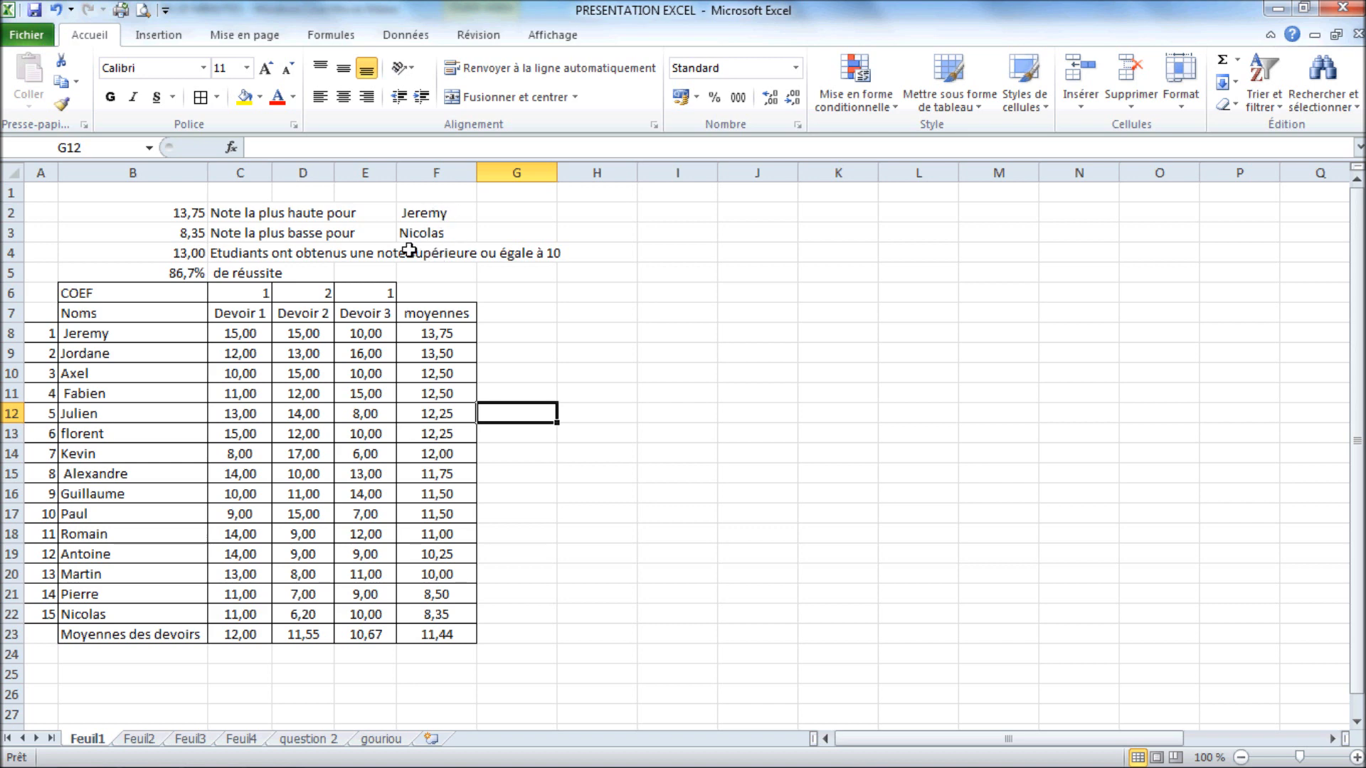
Try a Devoir 2 coefficient of 1 in D6, and restore the coefficient to 2
click(311, 291)
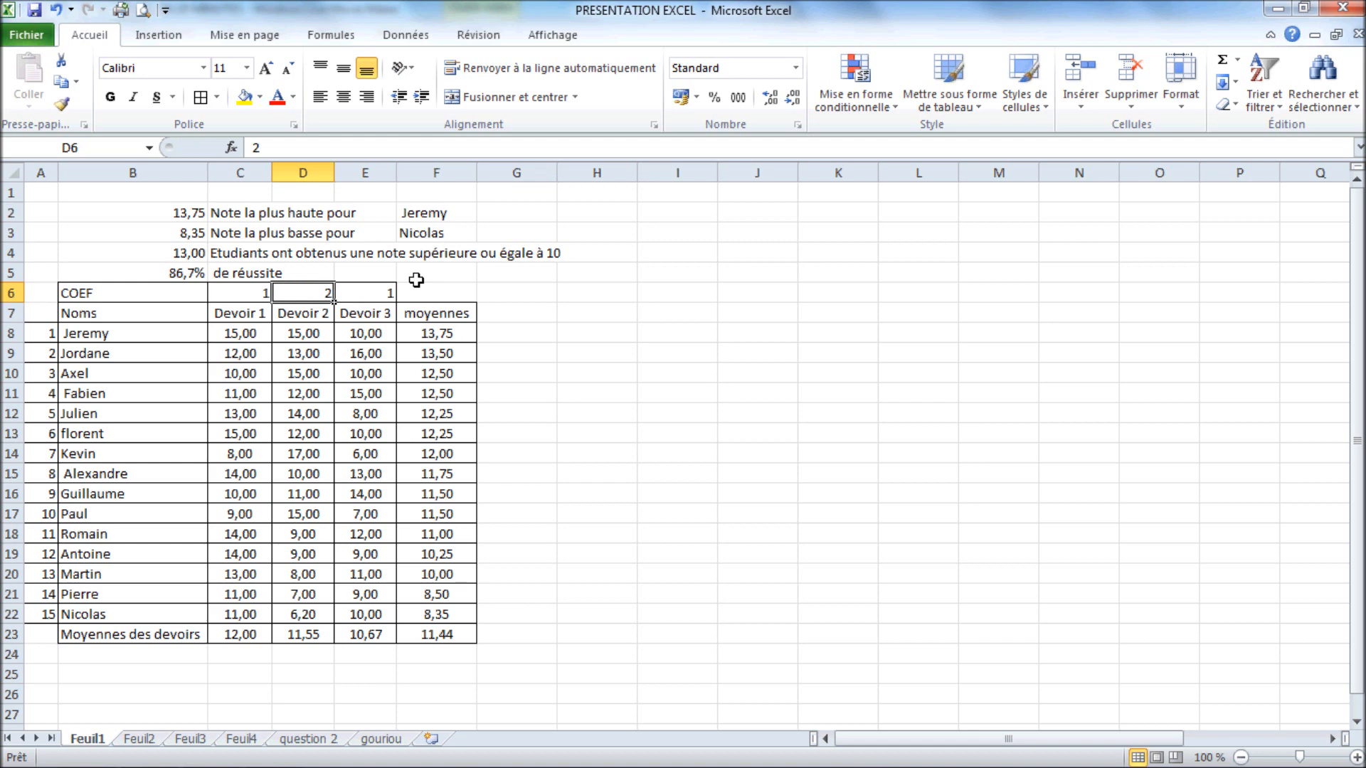
text(1)
key(Return)
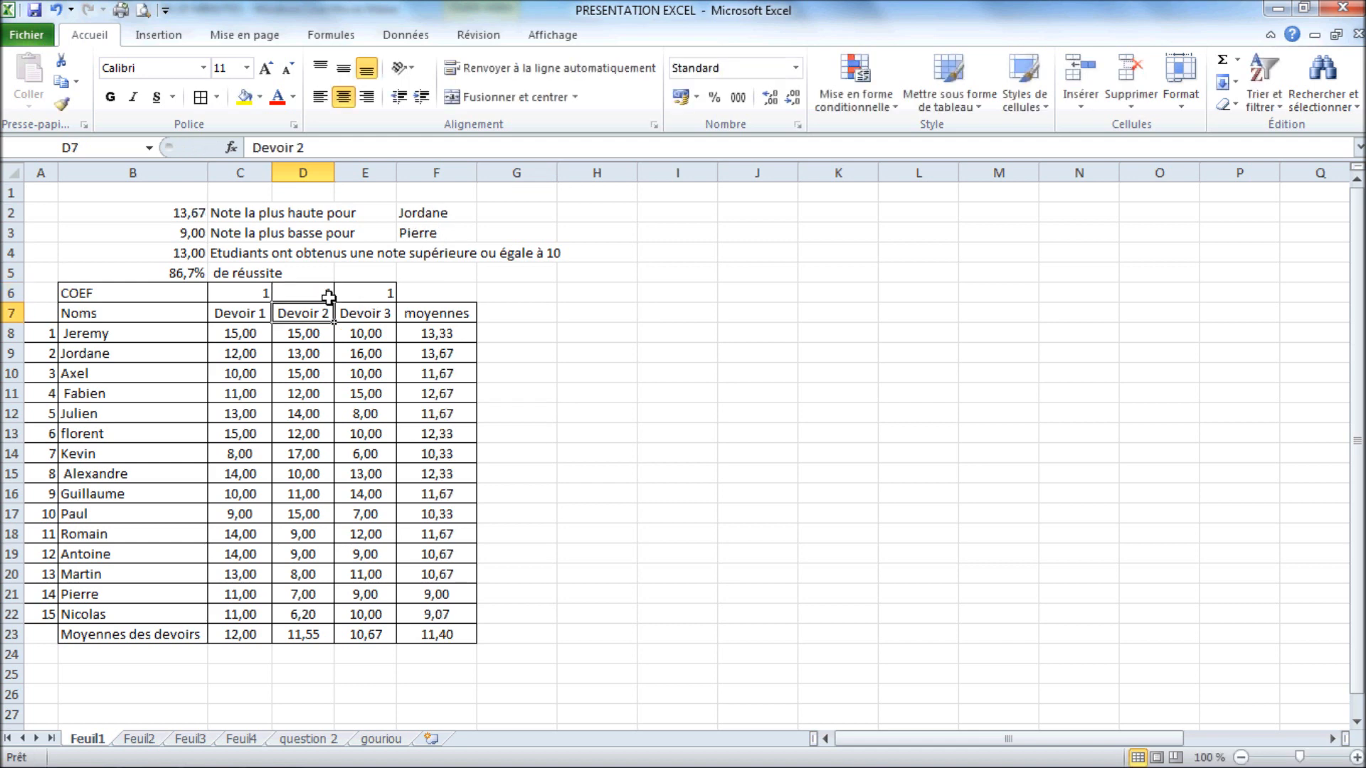
click(324, 297)
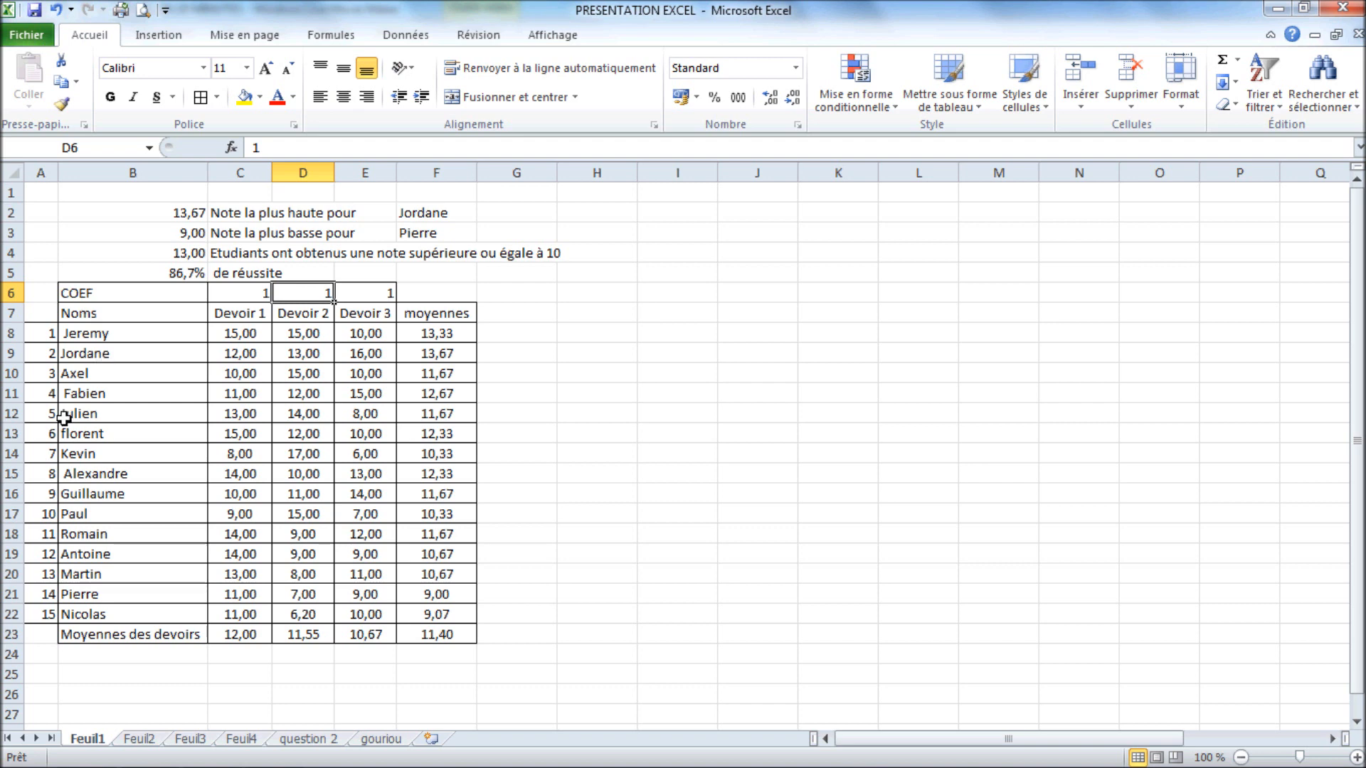
text(2)
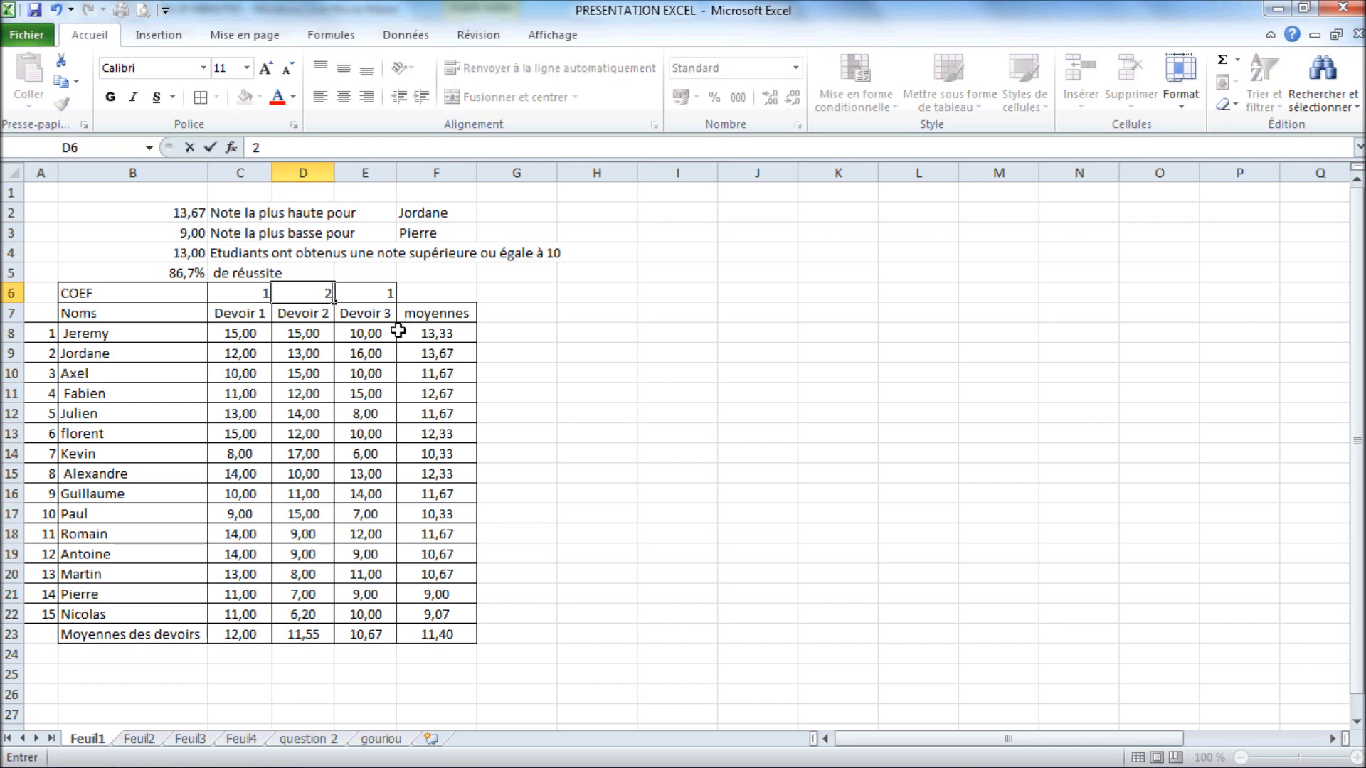
key(Return)
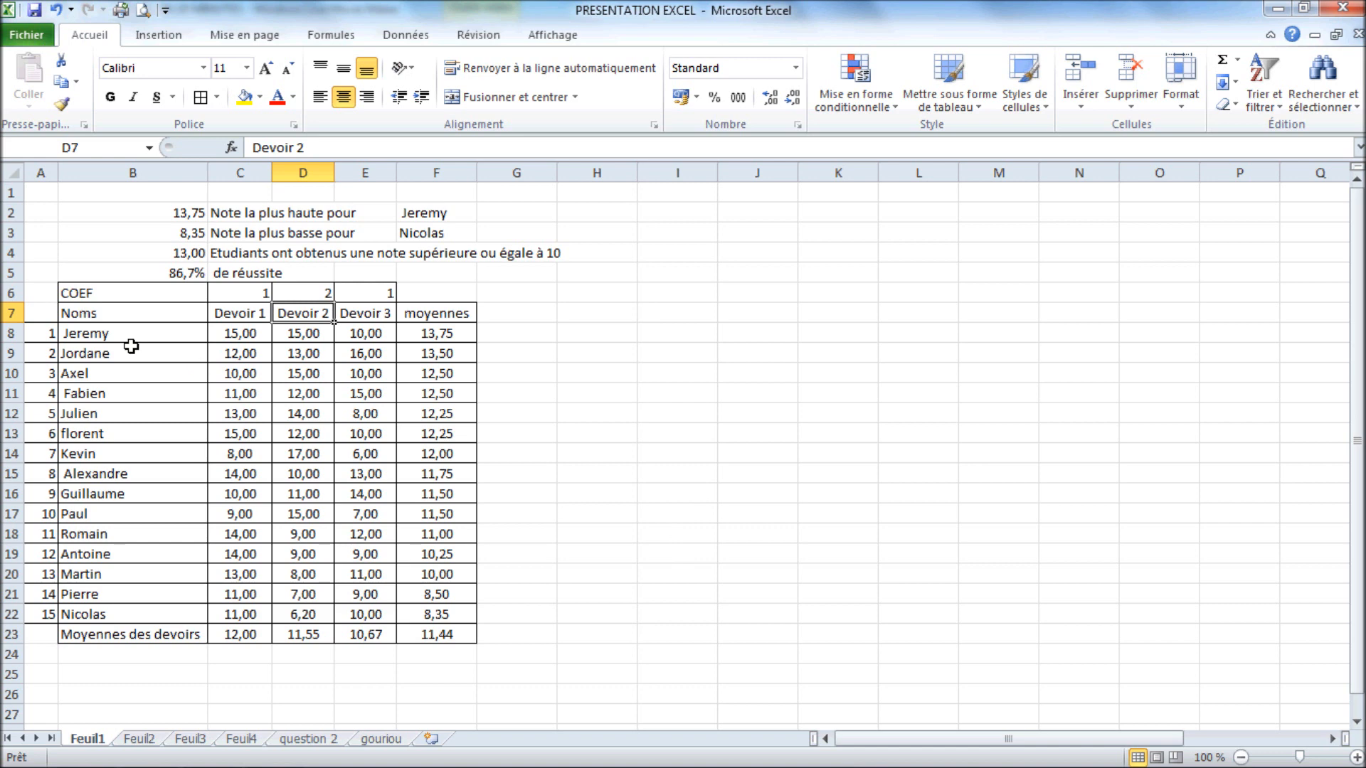
Insert a 2D clustered column chart of the names in B8:B22 and averages in F8:F22, and move it clear of the grade table
drag(123, 334, 103, 609)
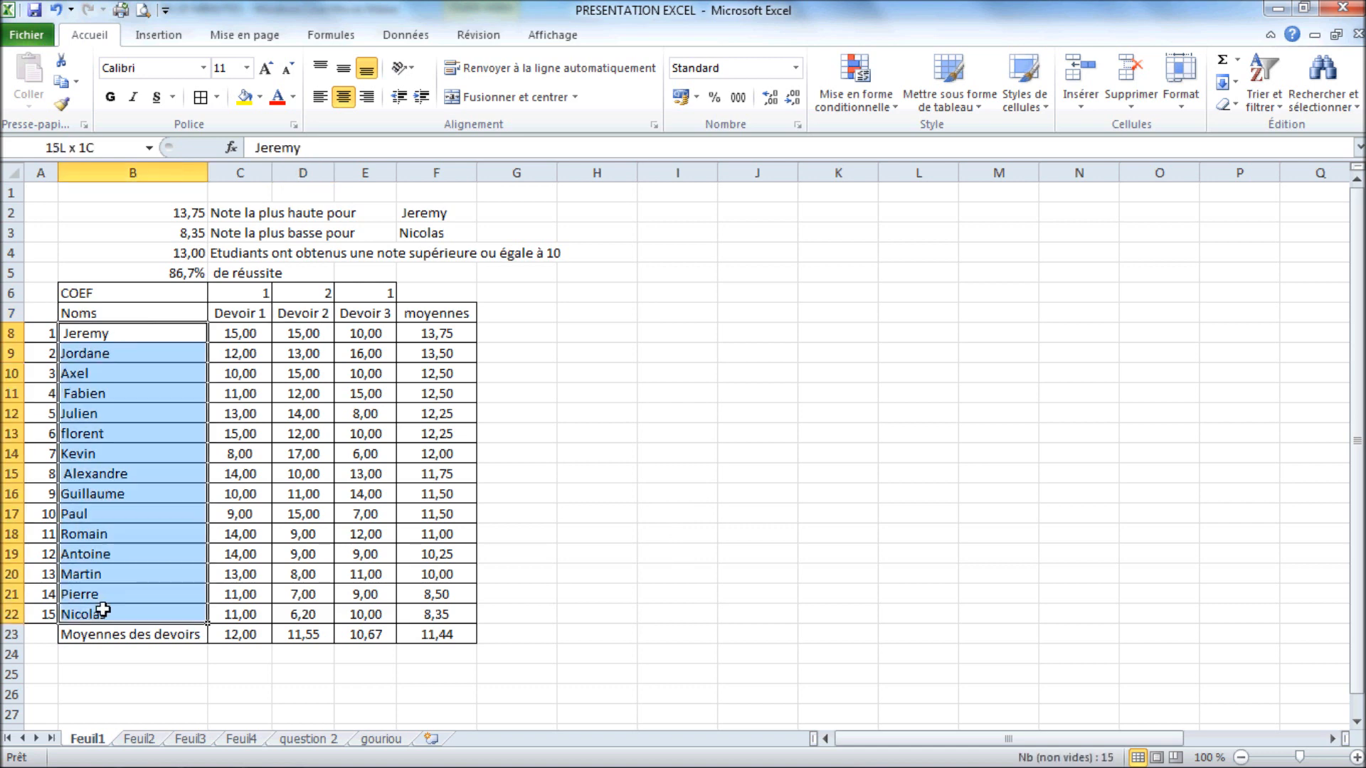
drag(103, 610, 103, 609)
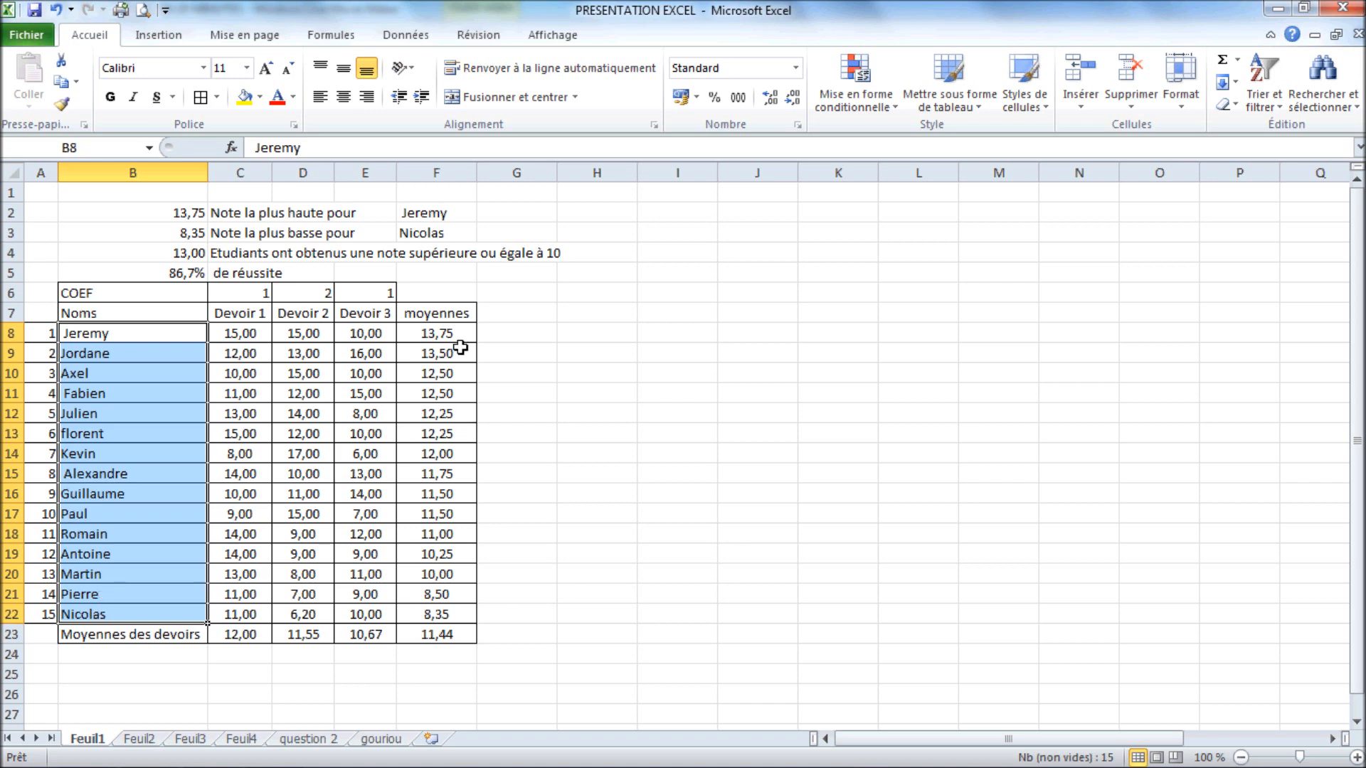
ctrl+drag(437, 332, 437, 613)
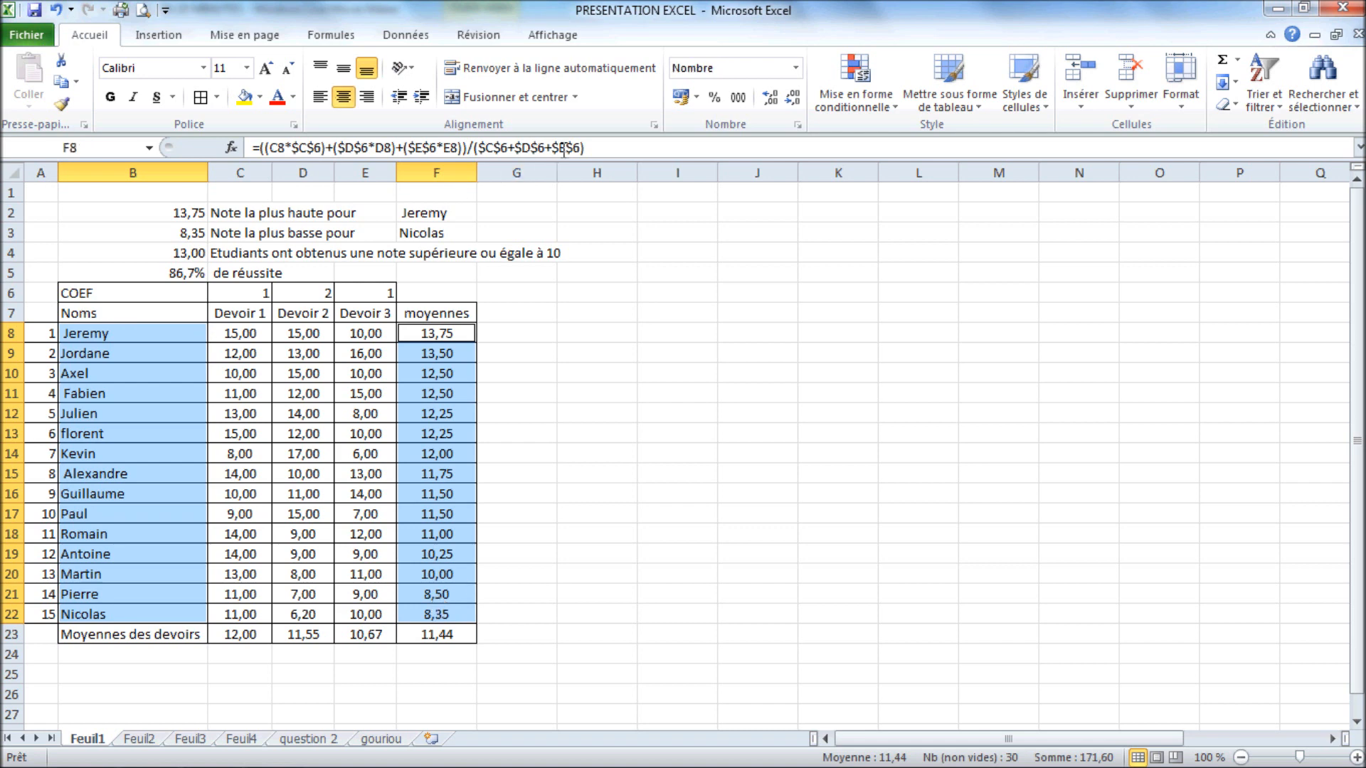
click(153, 37)
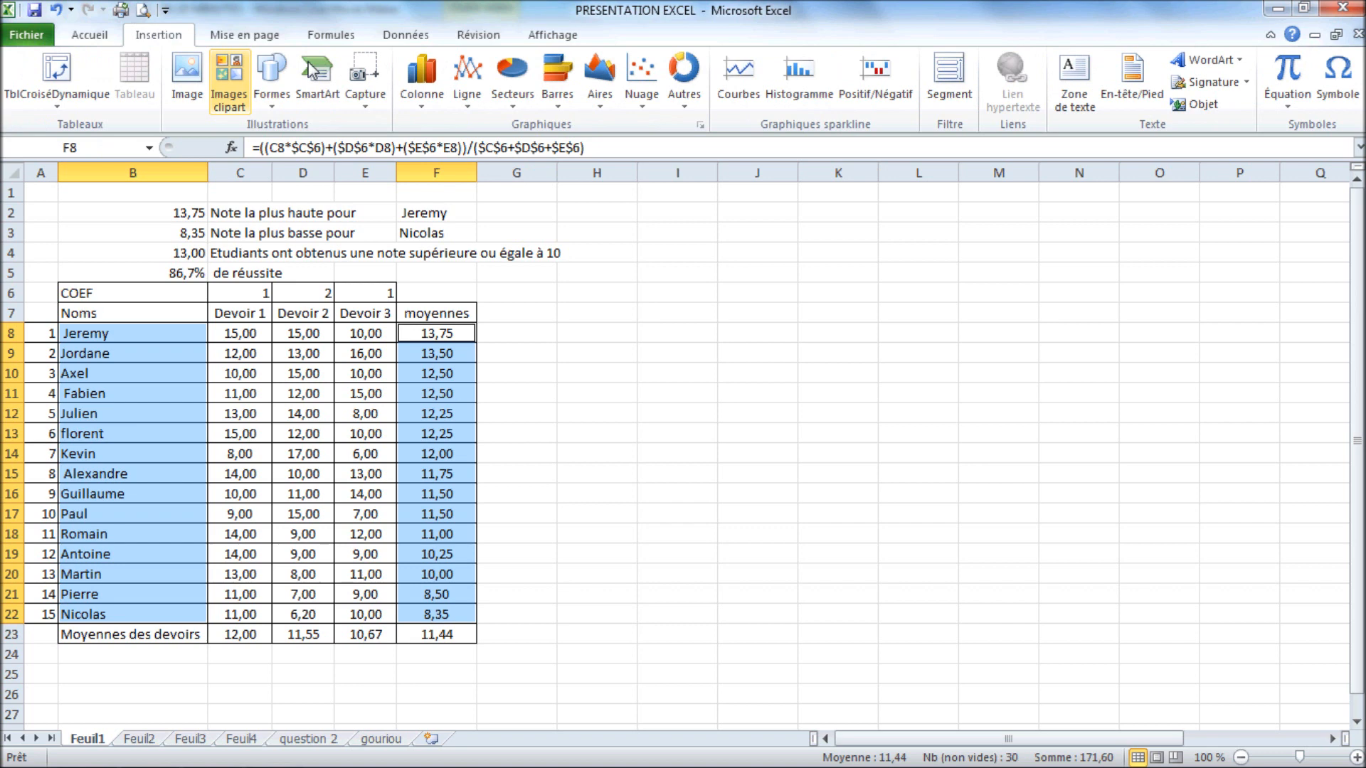
click(437, 91)
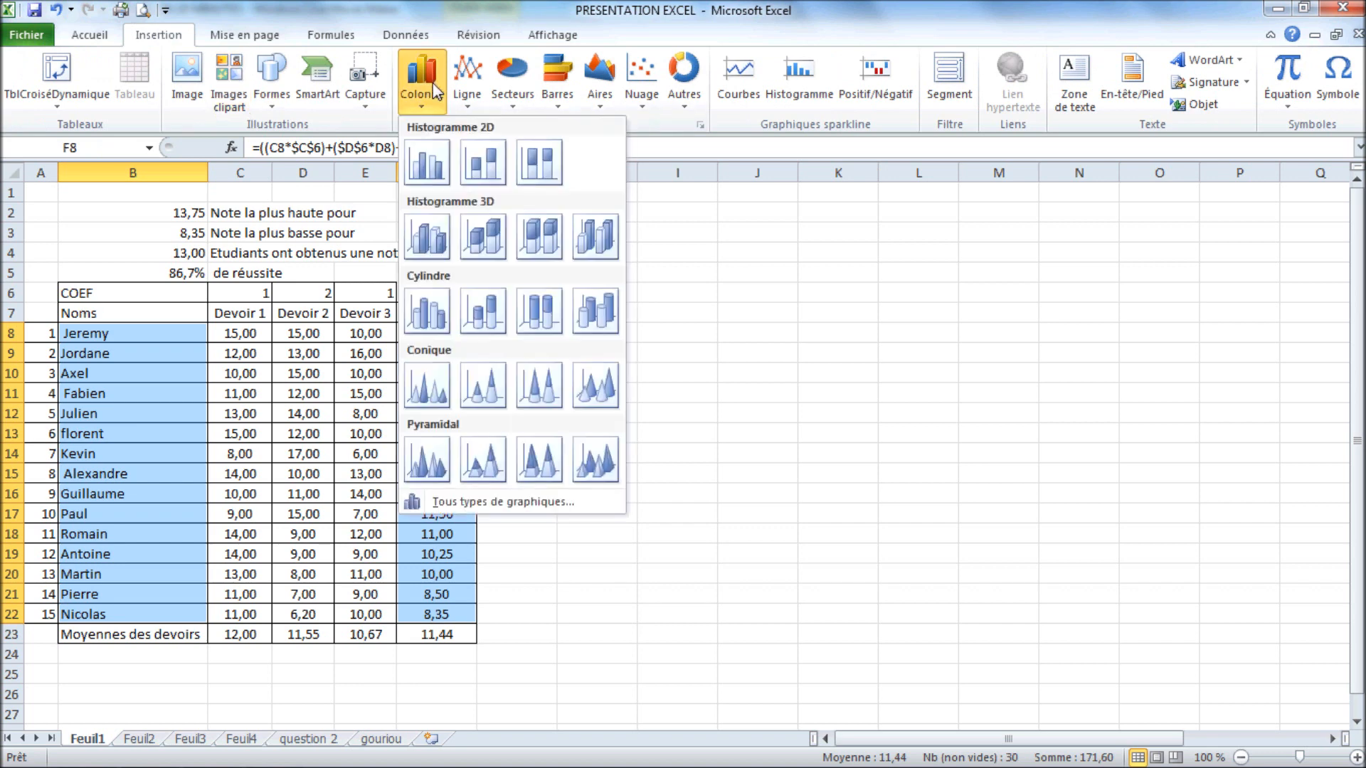
click(436, 165)
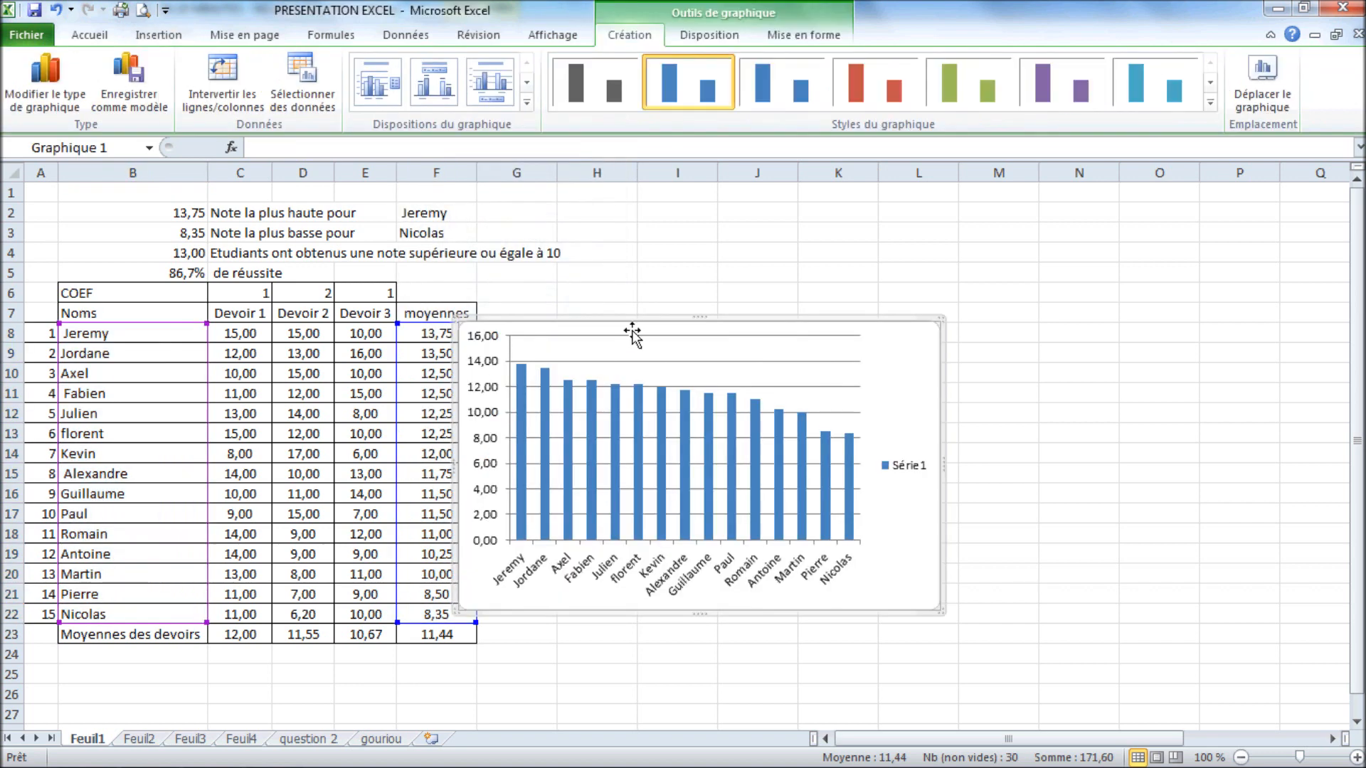
drag(634, 318, 727, 319)
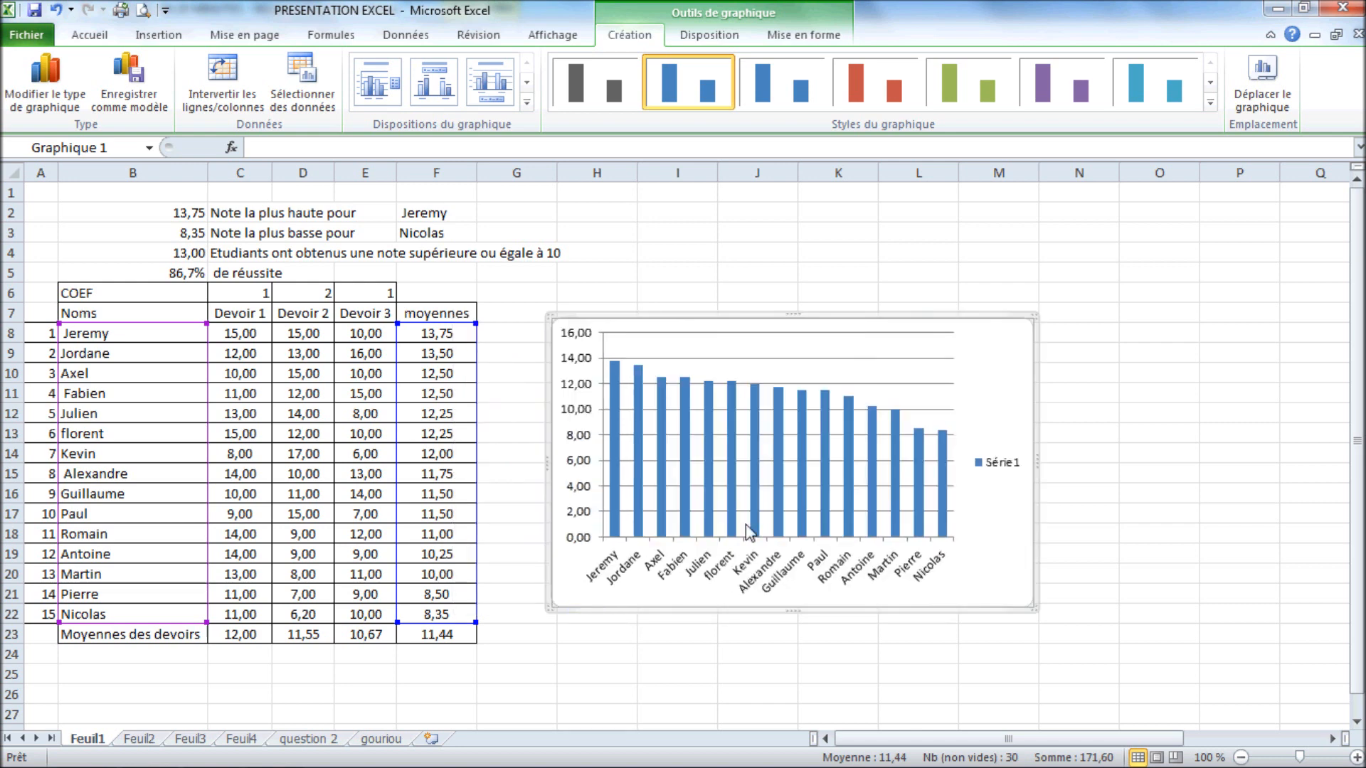
click(614, 696)
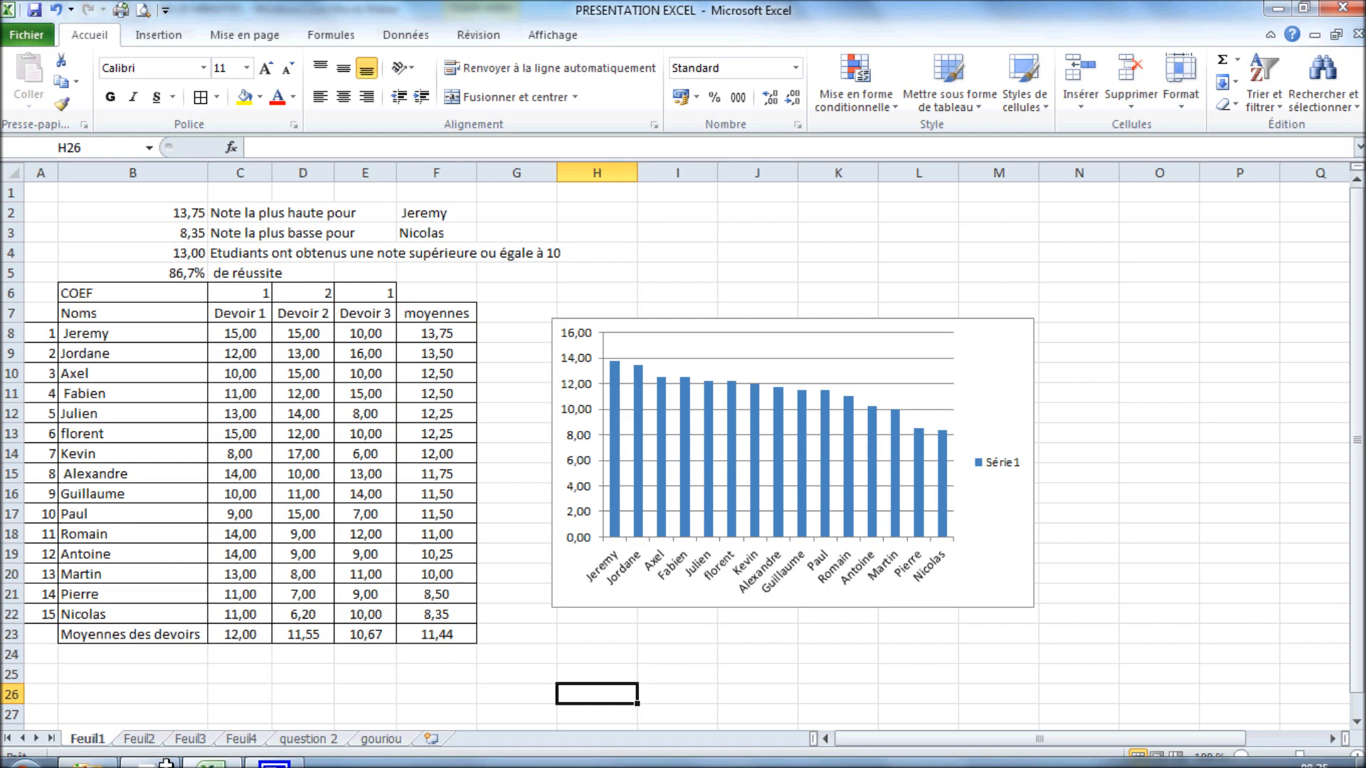
click(251, 750)
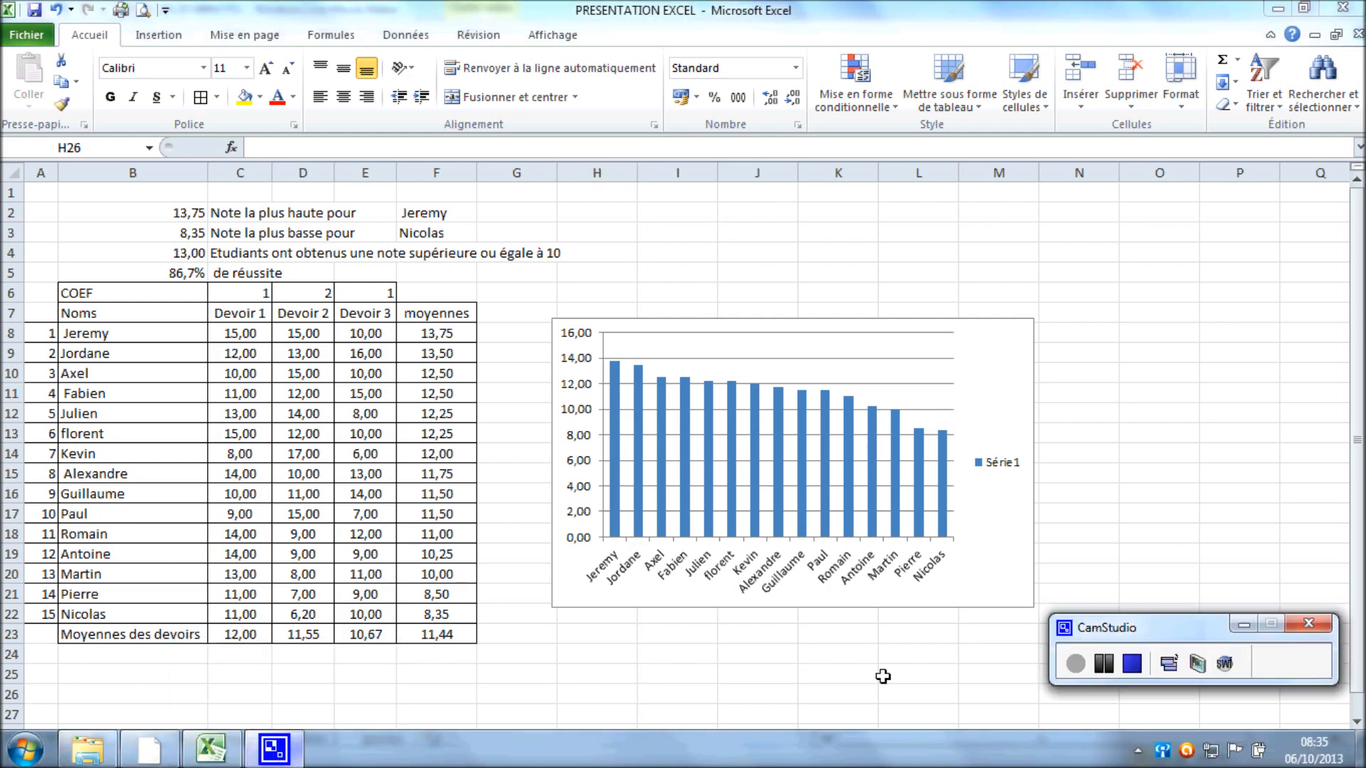